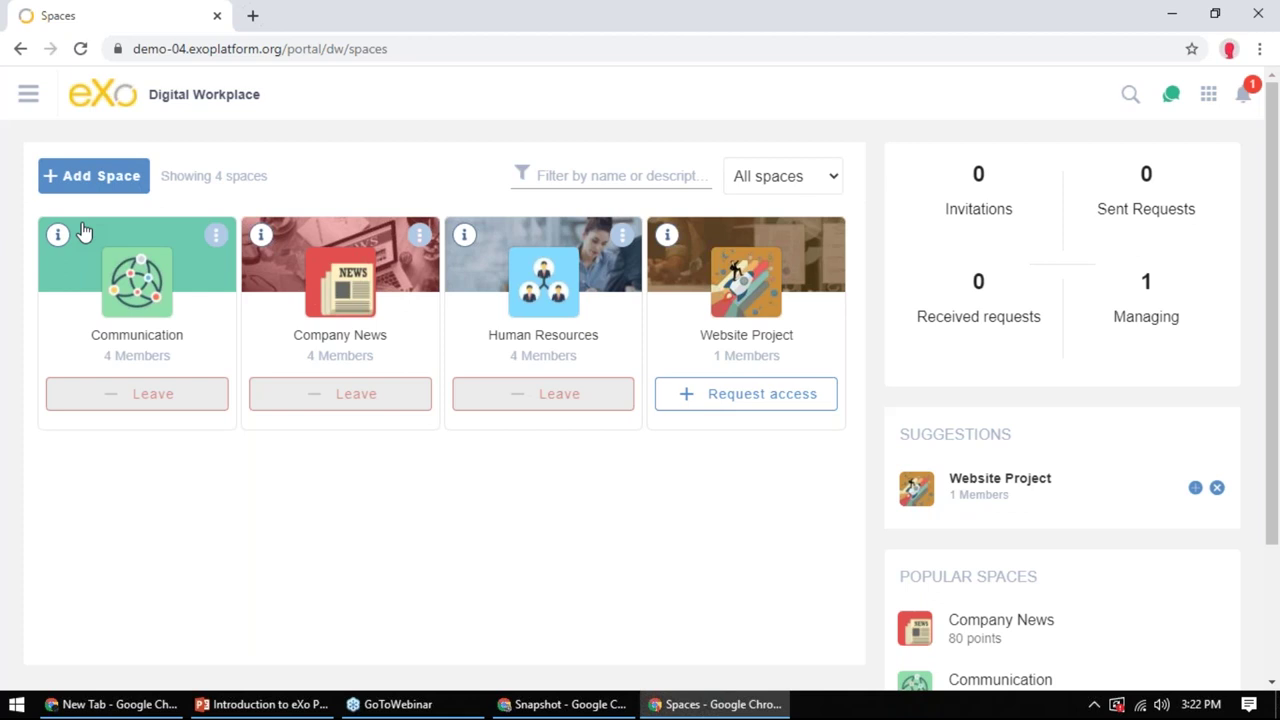
View the Company News space, and return to the list of spaces
{"action": "left_click", "coordinate": [350, 345]}
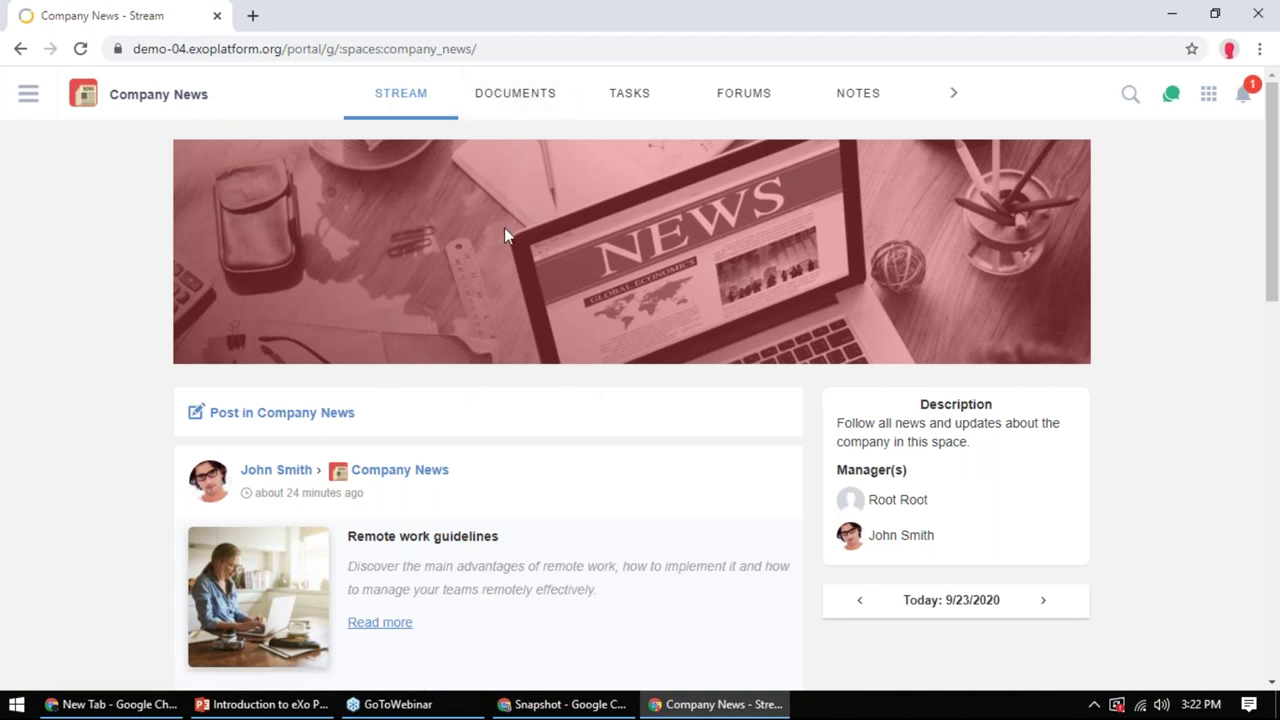
{"action": "left_click", "coordinate": [26, 94]}
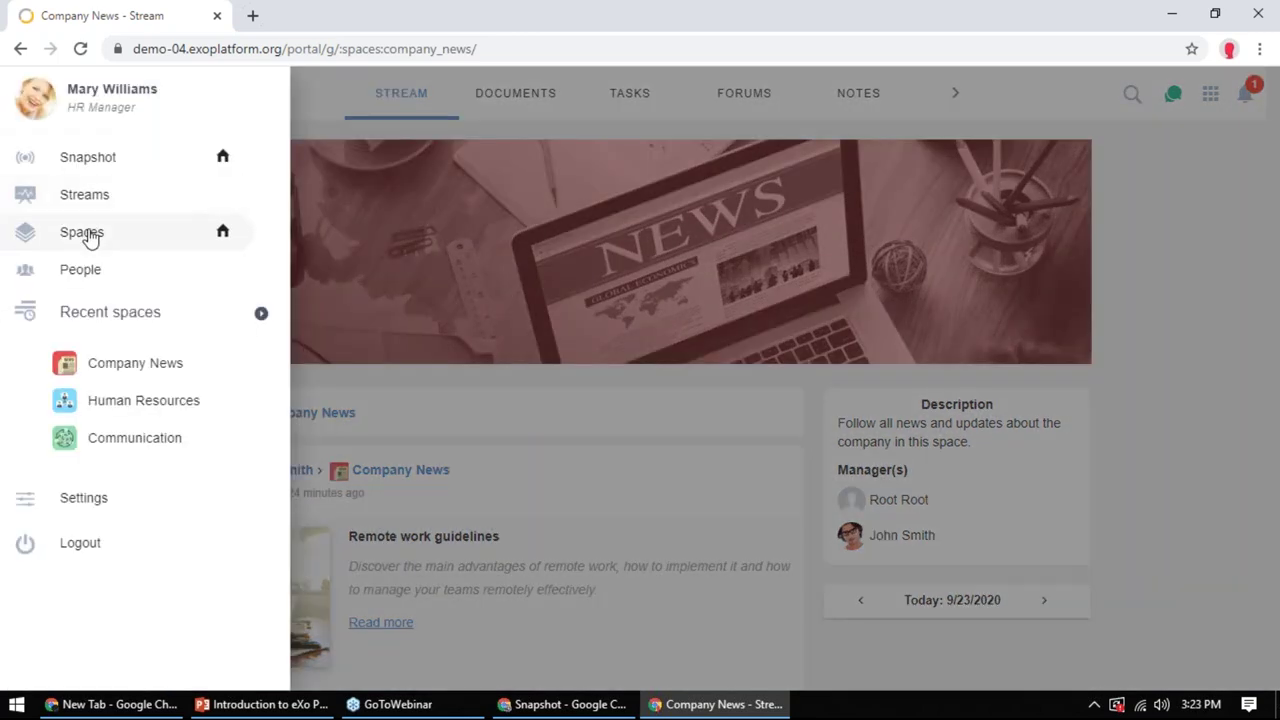
{"action": "left_click", "coordinate": [90, 231]}
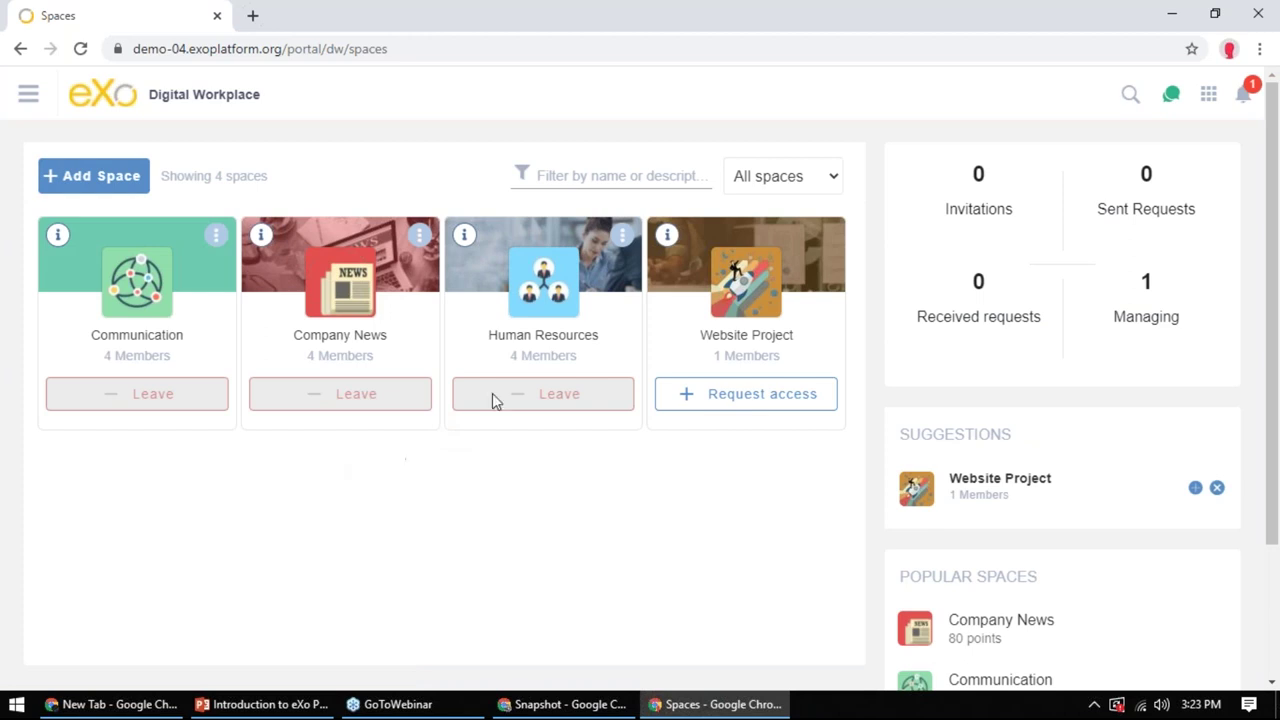
Open the Human Resources space, review its members, and go back to the list of spaces
{"action": "left_click", "coordinate": [537, 340]}
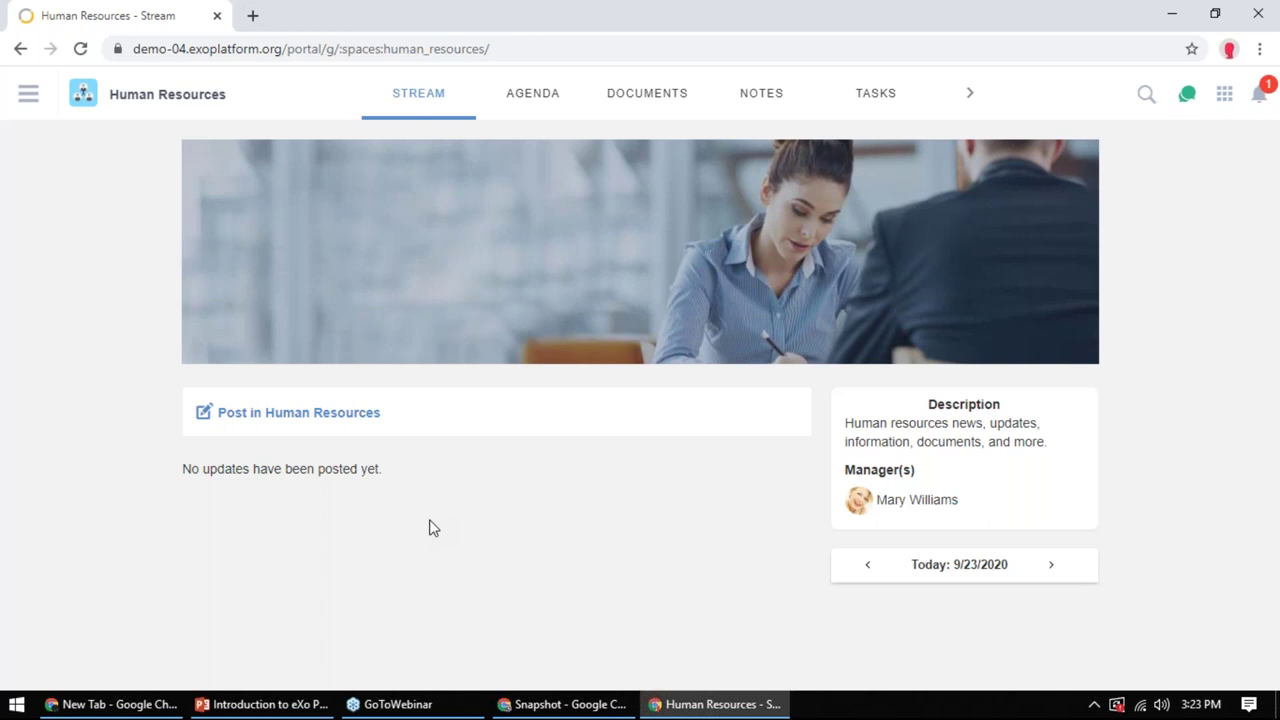
{"action": "mouse_move", "coordinate": [922, 175]}
{"action": "left_click", "coordinate": [967, 93]}
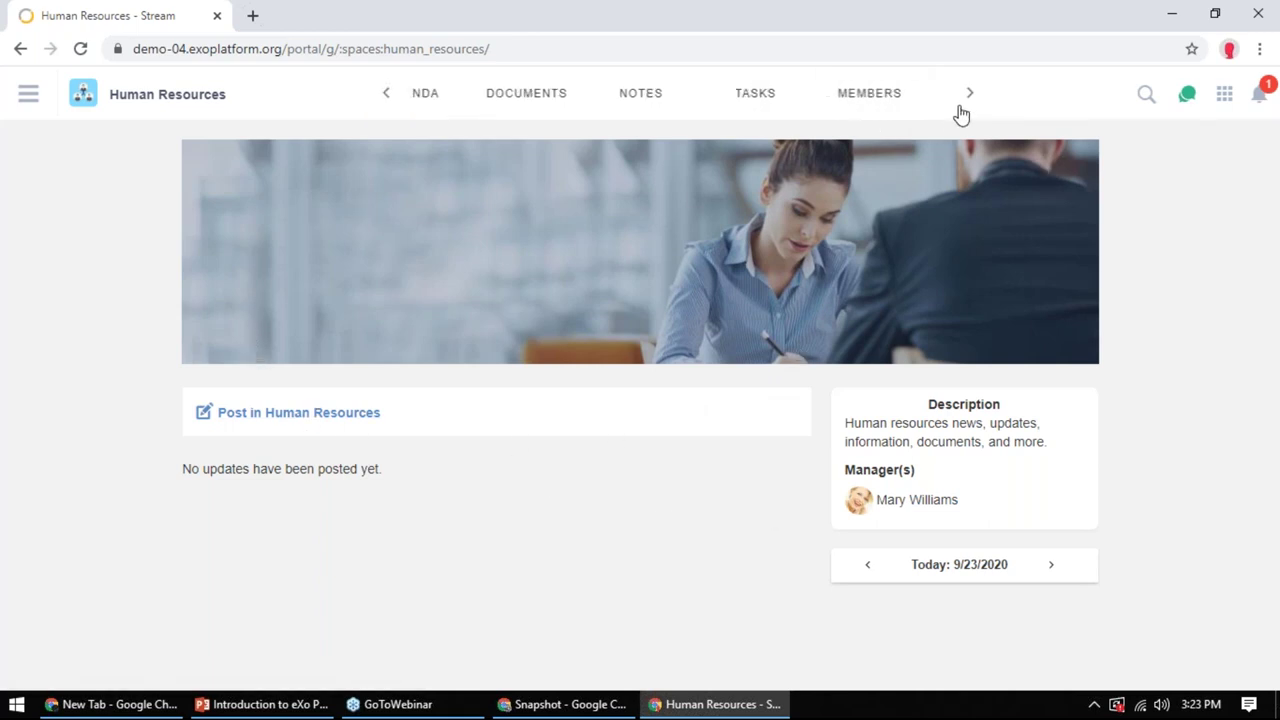
{"action": "left_click", "coordinate": [815, 100]}
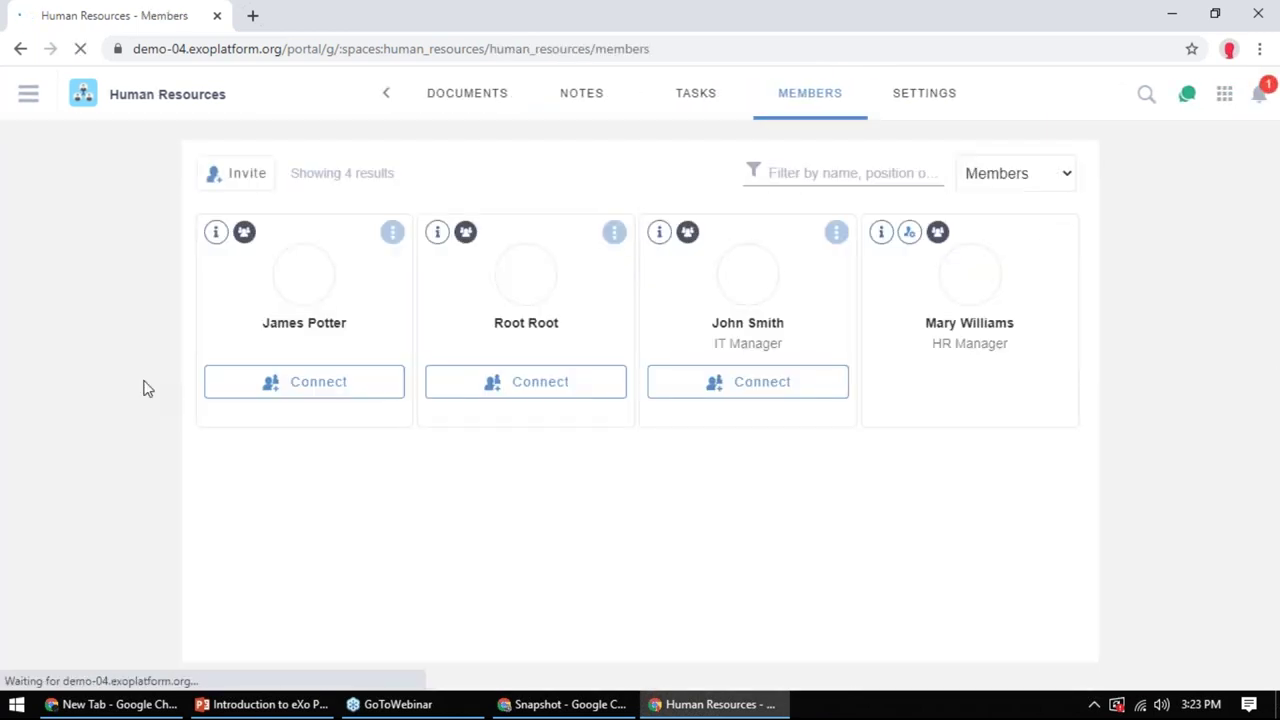
{"action": "left_click", "coordinate": [30, 97]}
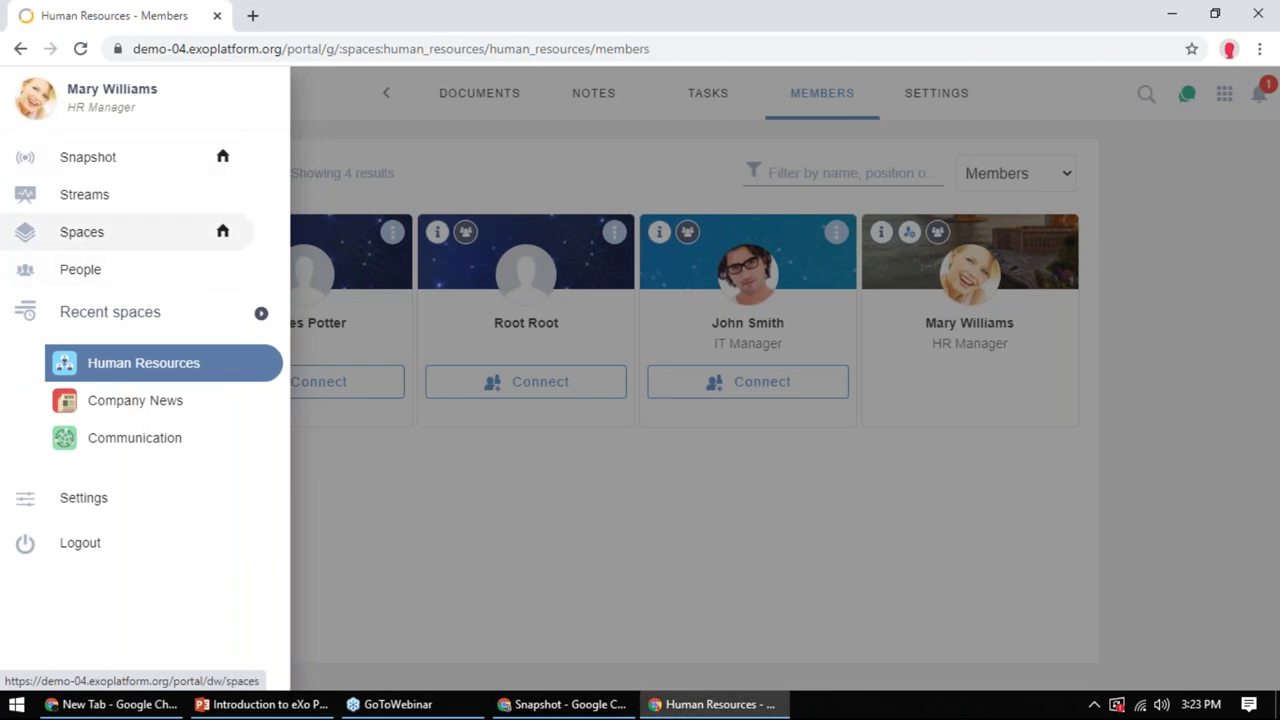
{"action": "left_click", "coordinate": [86, 234]}
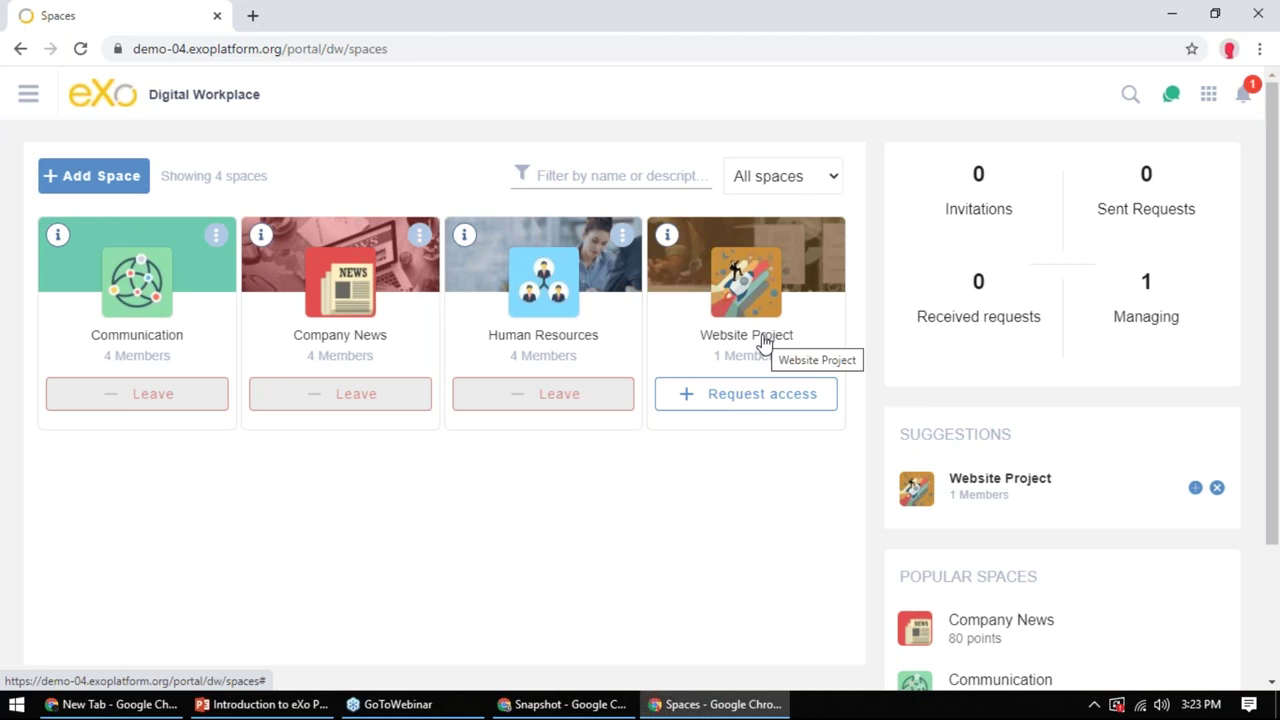
Switch to the Chrome window showing the Snapshot page, open the Website Project space and browse its available sections
{"action": "left_click", "coordinate": [568, 704]}
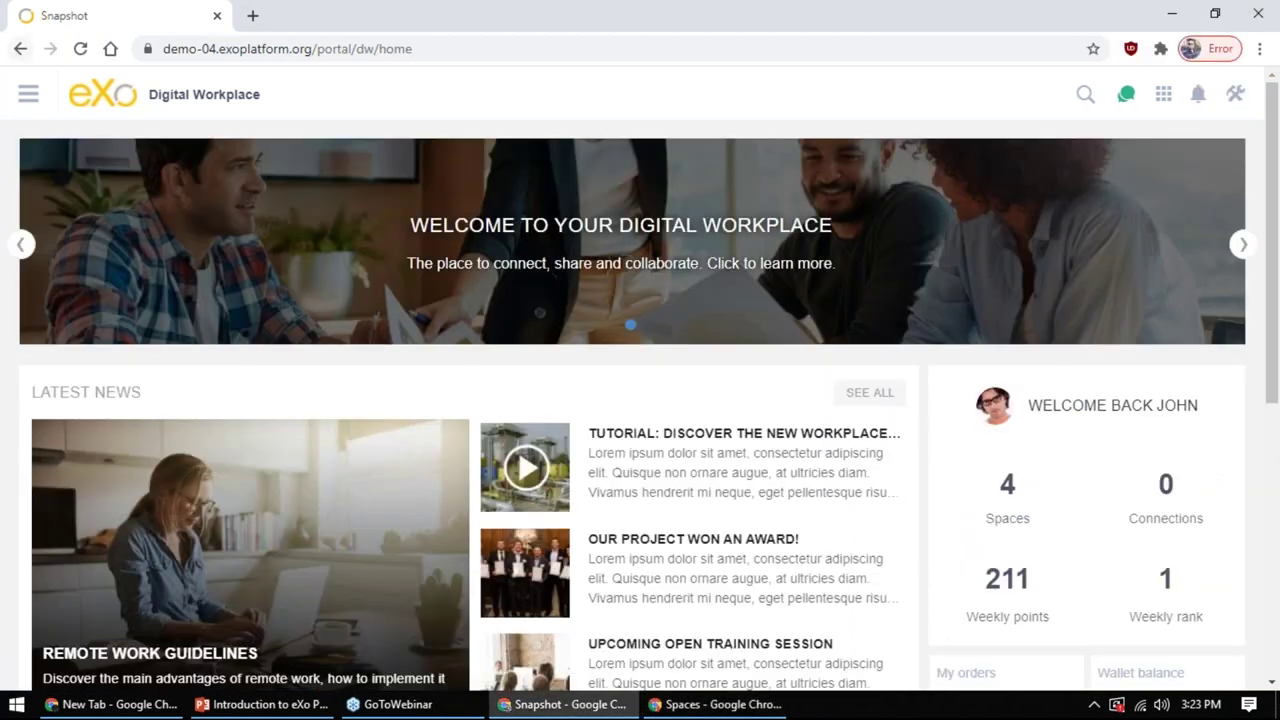
{"action": "left_click", "coordinate": [28, 94]}
{"action": "left_click", "coordinate": [132, 365]}
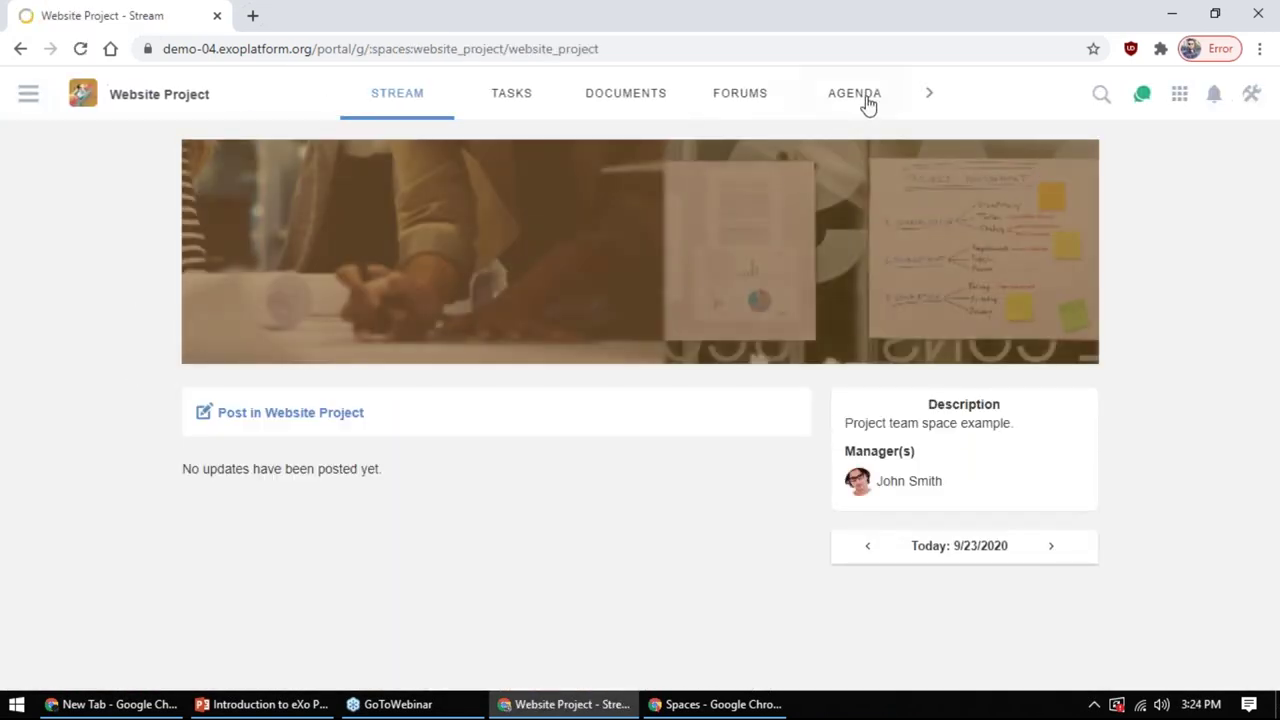
{"action": "left_click", "coordinate": [928, 96]}
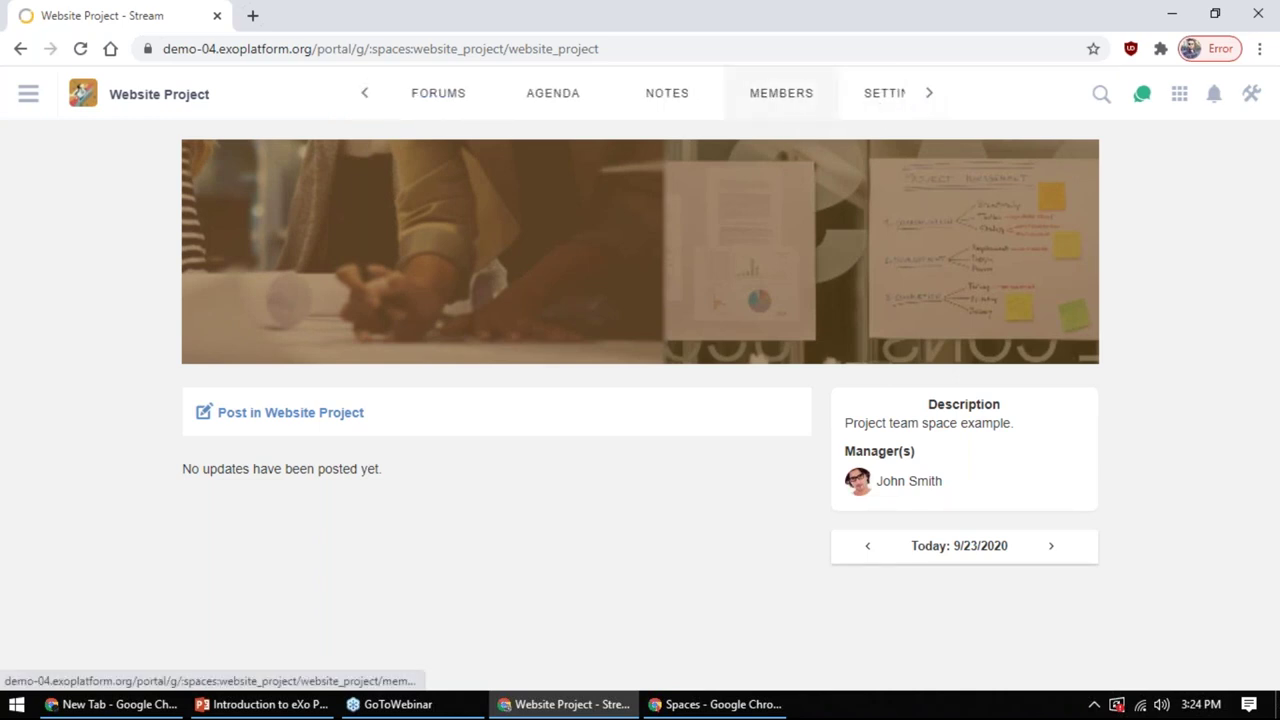
{"action": "left_click", "coordinate": [368, 96]}
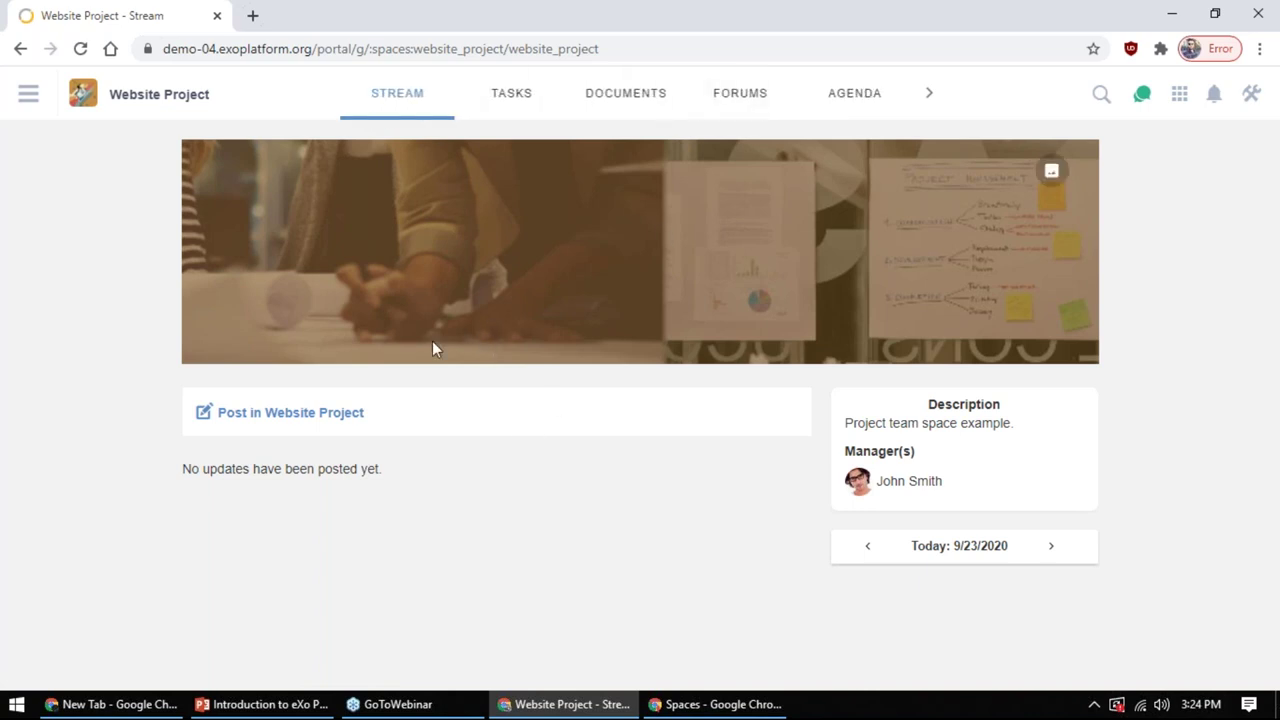
Return to the list of spaces and open the Company News space
{"action": "left_click", "coordinate": [28, 94]}
{"action": "left_click", "coordinate": [86, 229]}
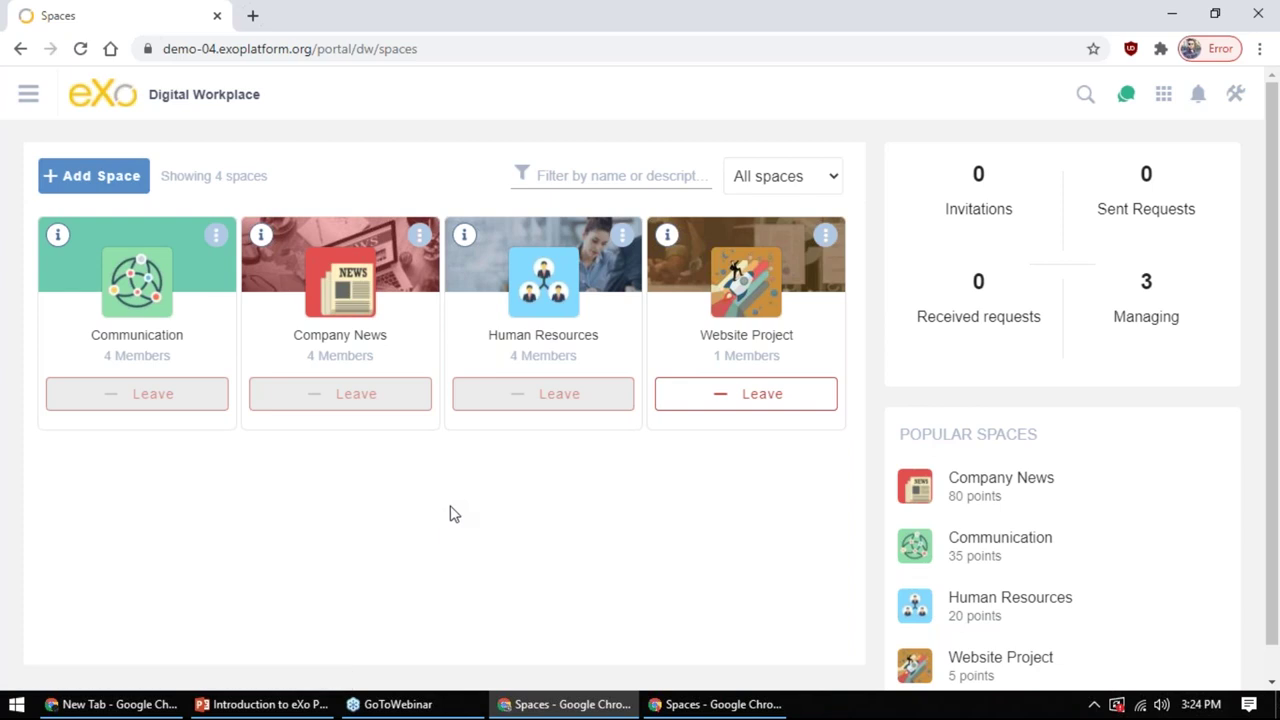
{"action": "left_click", "coordinate": [351, 346]}
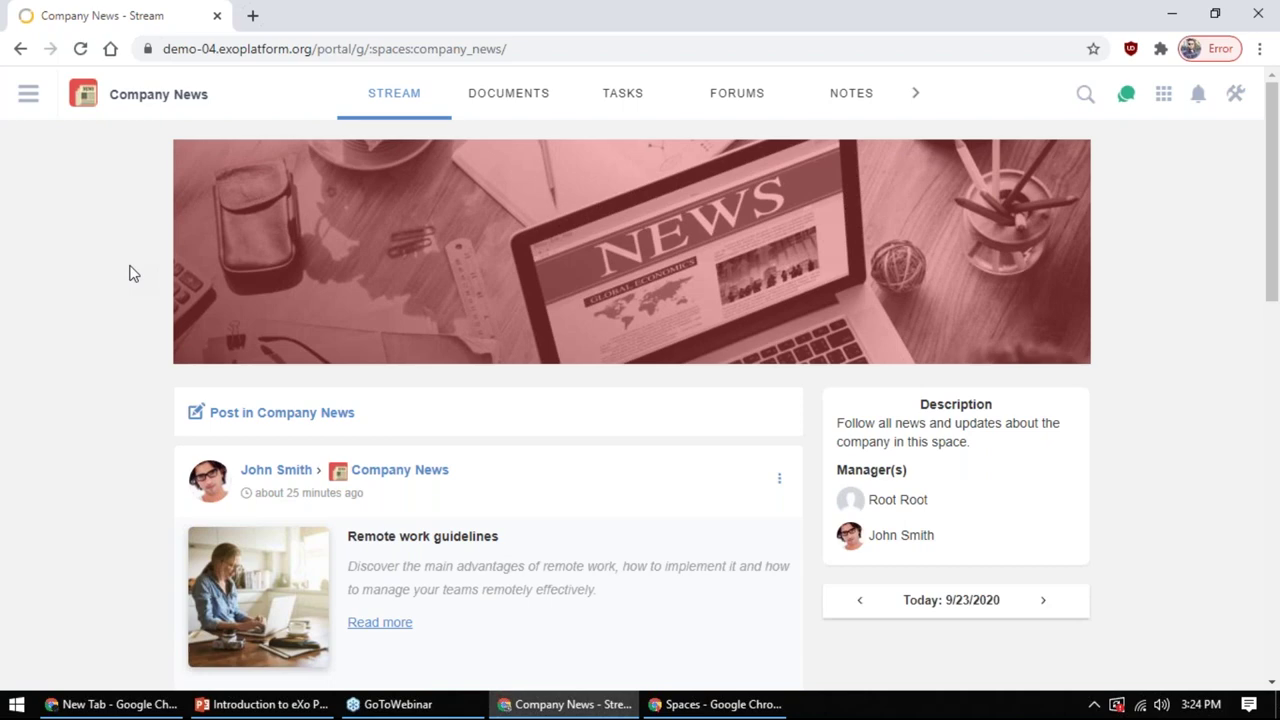
{"action": "left_click", "coordinate": [226, 702]}
{"action": "left_click", "coordinate": [226, 702]}
Start a new post in Company News and choose to write it as an article
{"action": "left_click", "coordinate": [281, 418]}
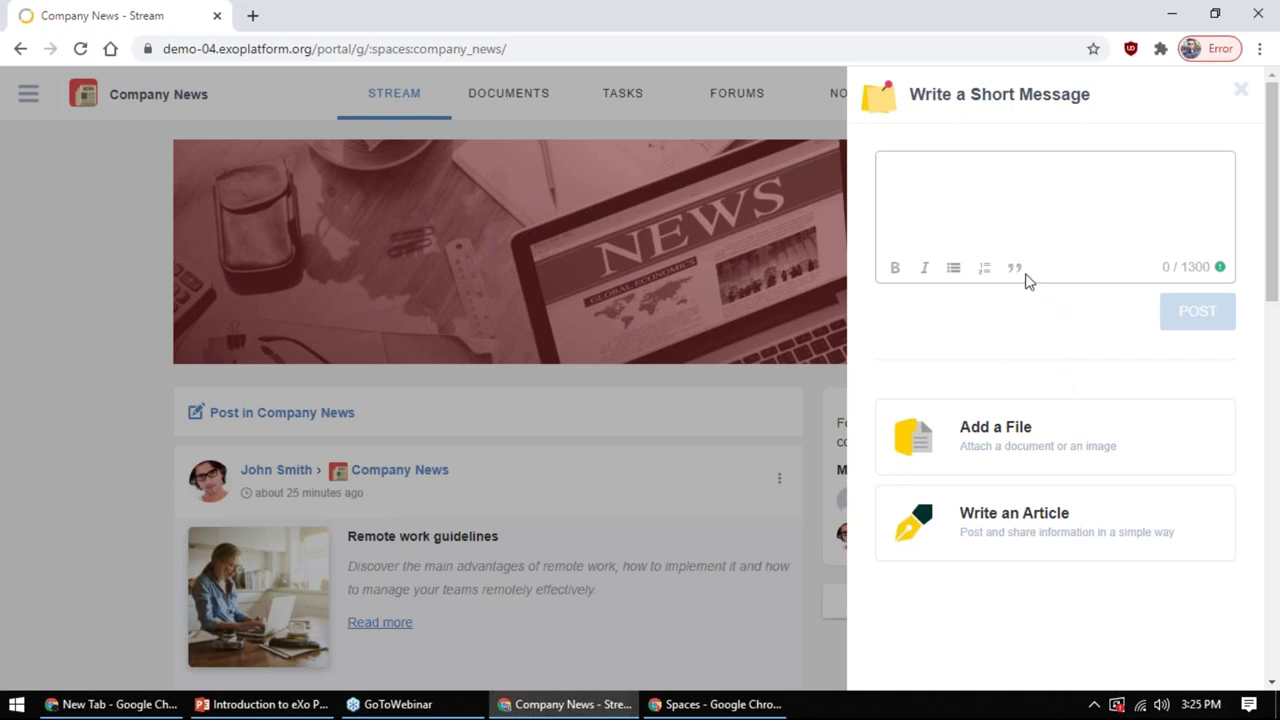
{"action": "left_click_drag", "start_coordinate": [910, 94], "coordinate": [1096, 100]}
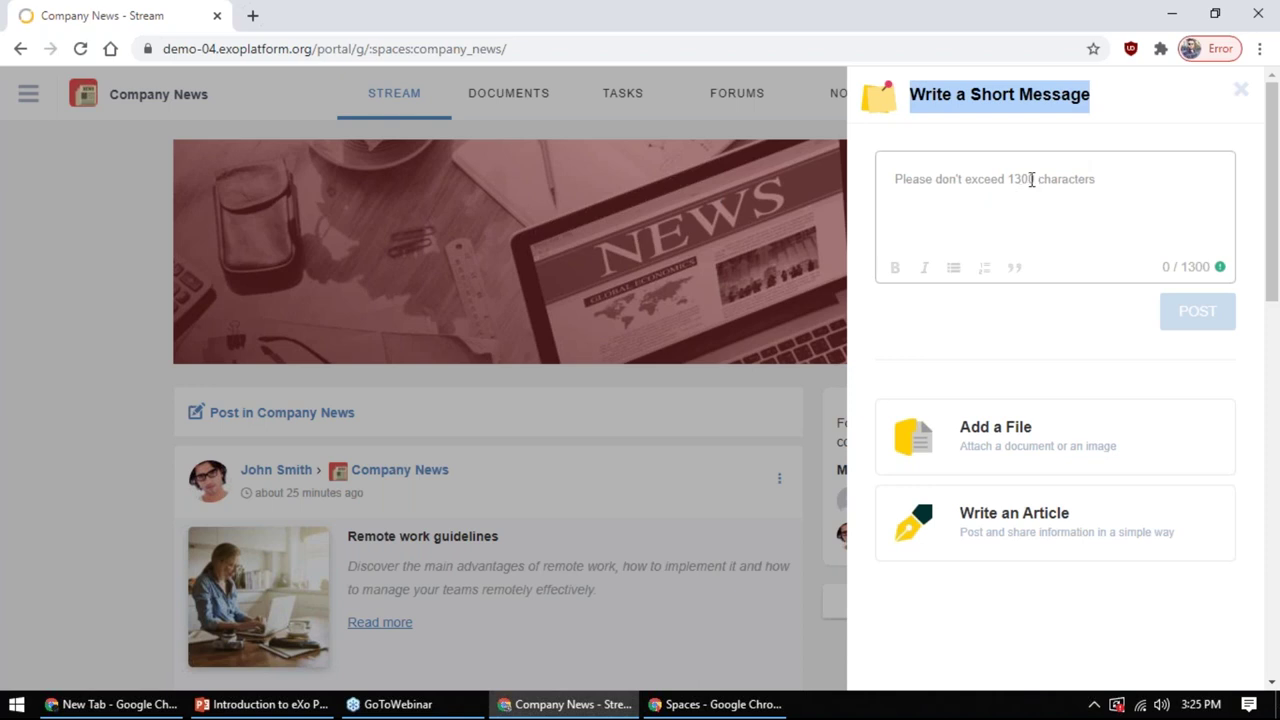
{"action": "left_click", "coordinate": [1094, 128]}
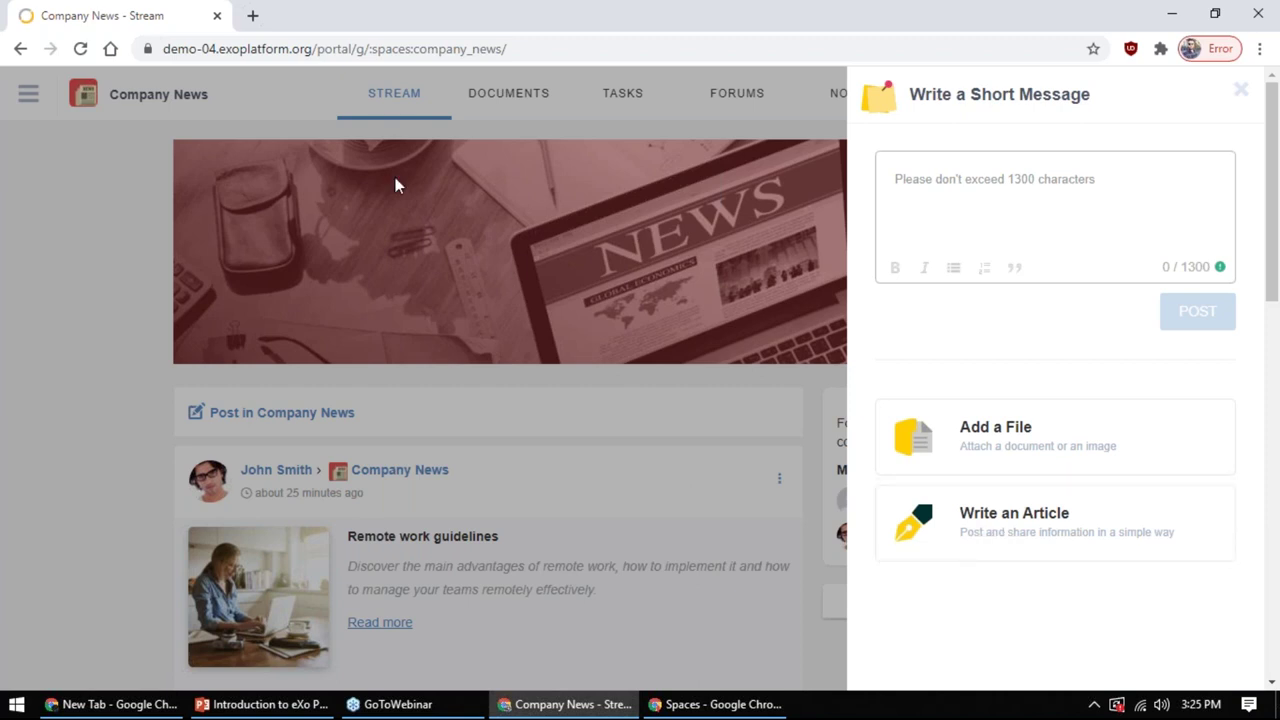
{"action": "left_click", "coordinate": [1008, 543]}
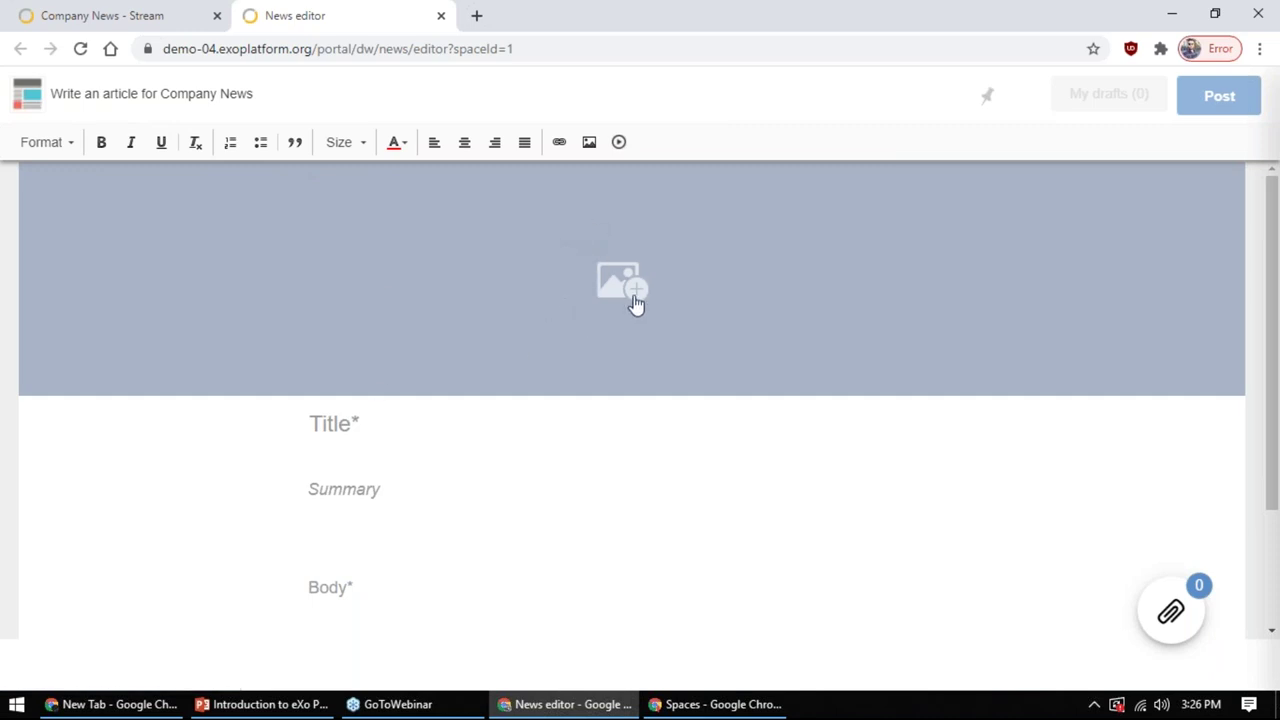
{"action": "left_click", "coordinate": [381, 433]}
{"action": "left_click", "coordinate": [614, 489]}
{"action": "left_click", "coordinate": [416, 607]}
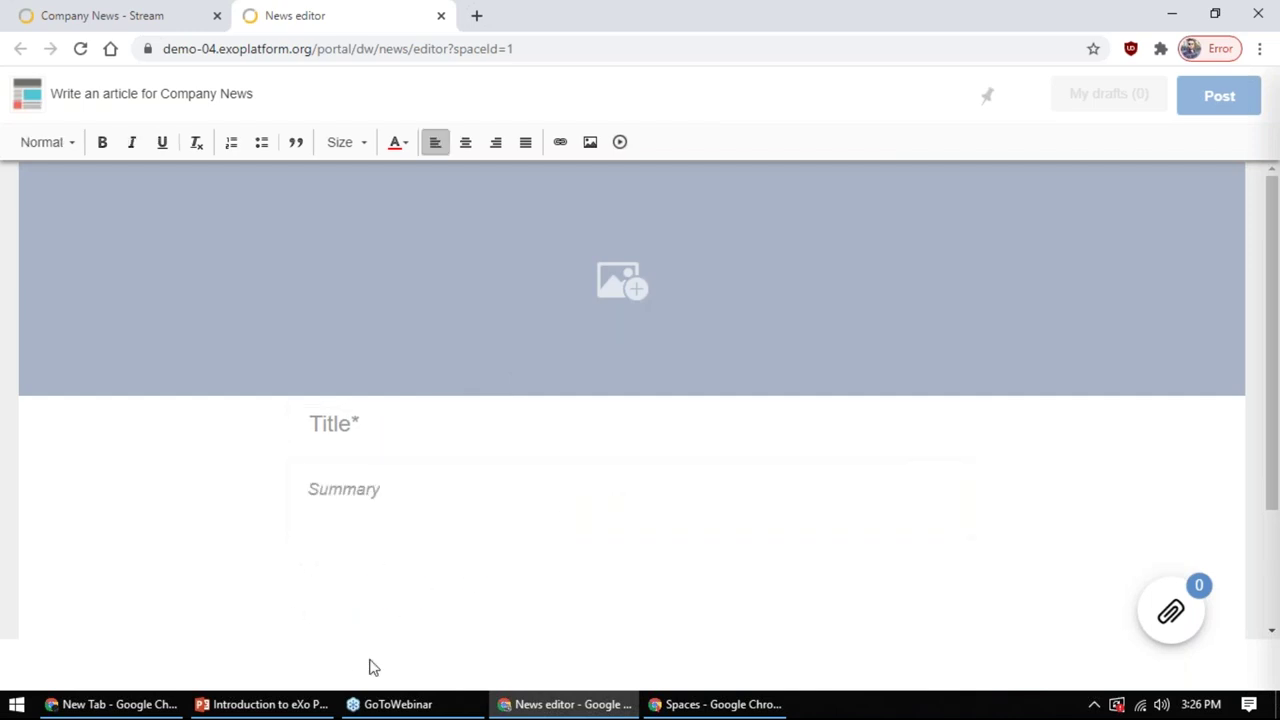
Upload "analytics banner 2" from the Banners folder in demo pictures as the article's header image
{"action": "left_click", "coordinate": [622, 281]}
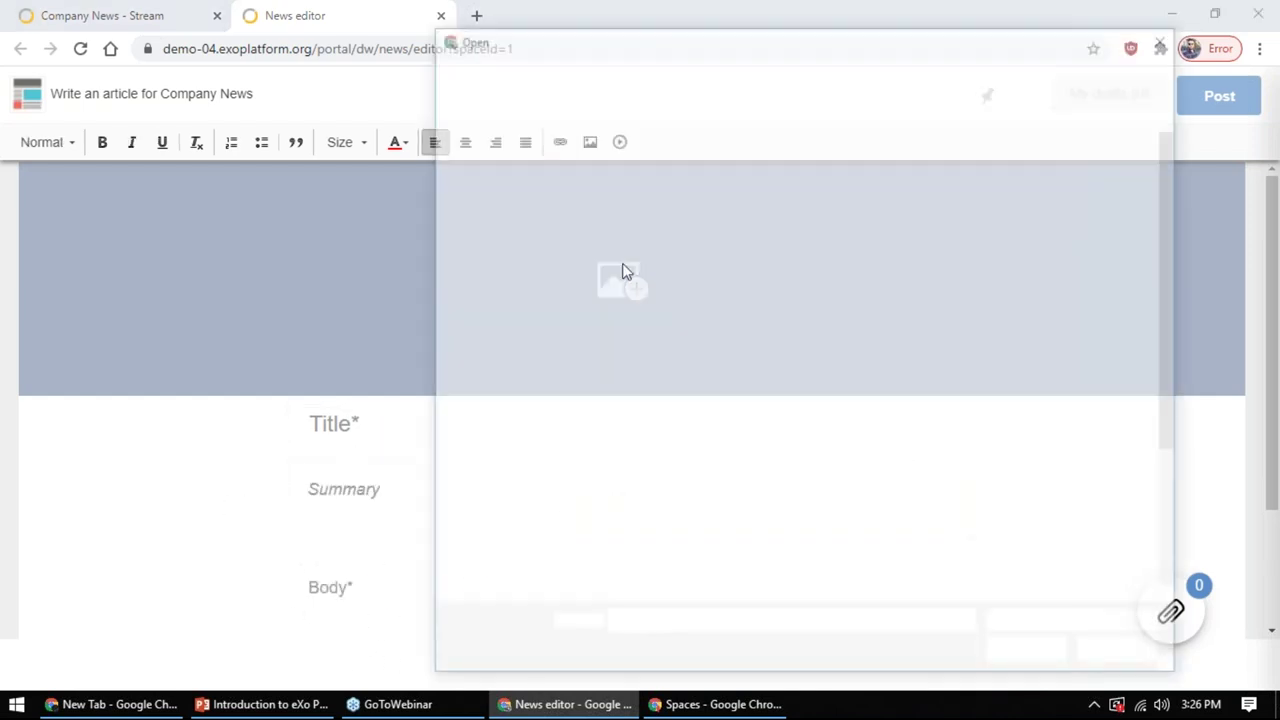
{"action": "left_click", "coordinate": [719, 64]}
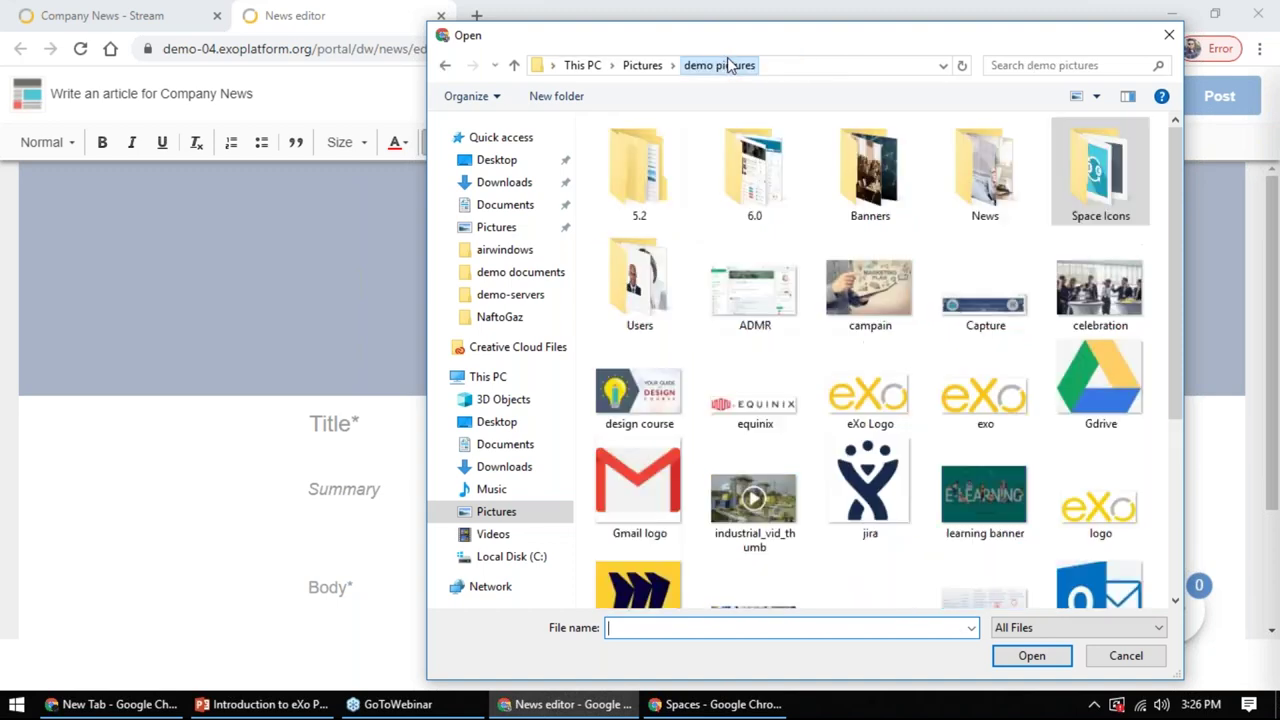
{"action": "double_click", "coordinate": [896, 172]}
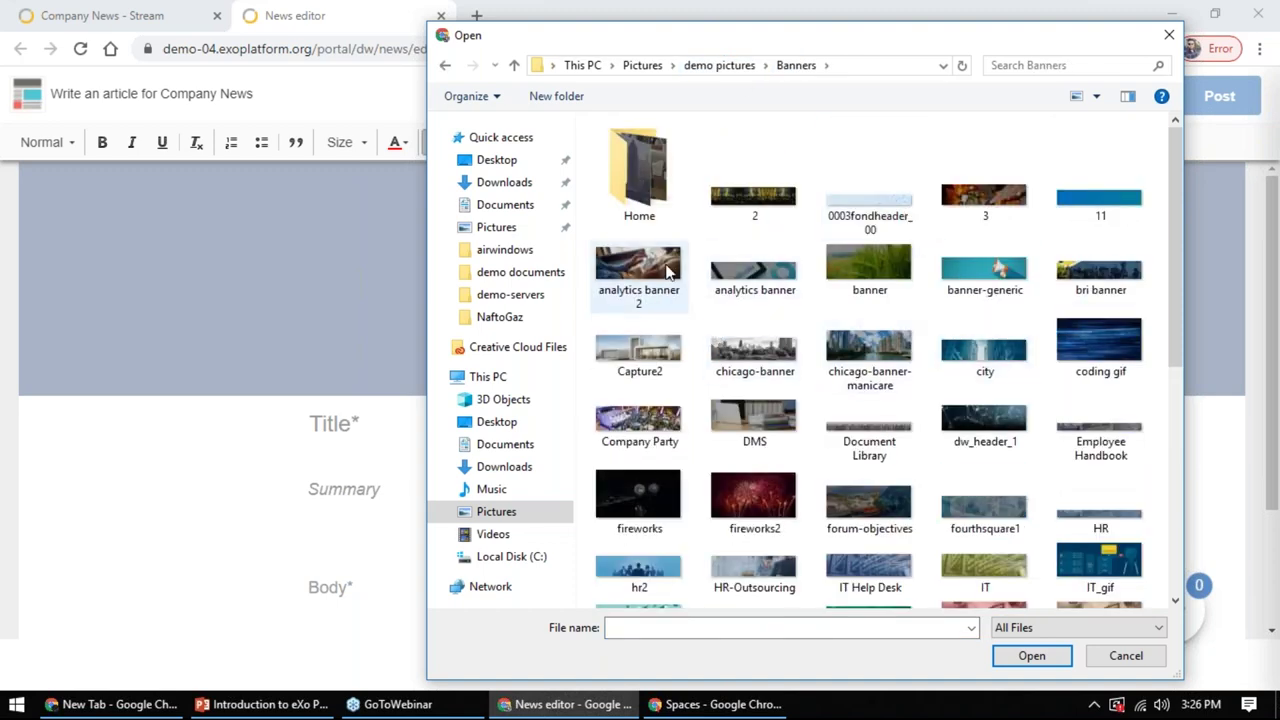
{"action": "double_click", "coordinate": [668, 268]}
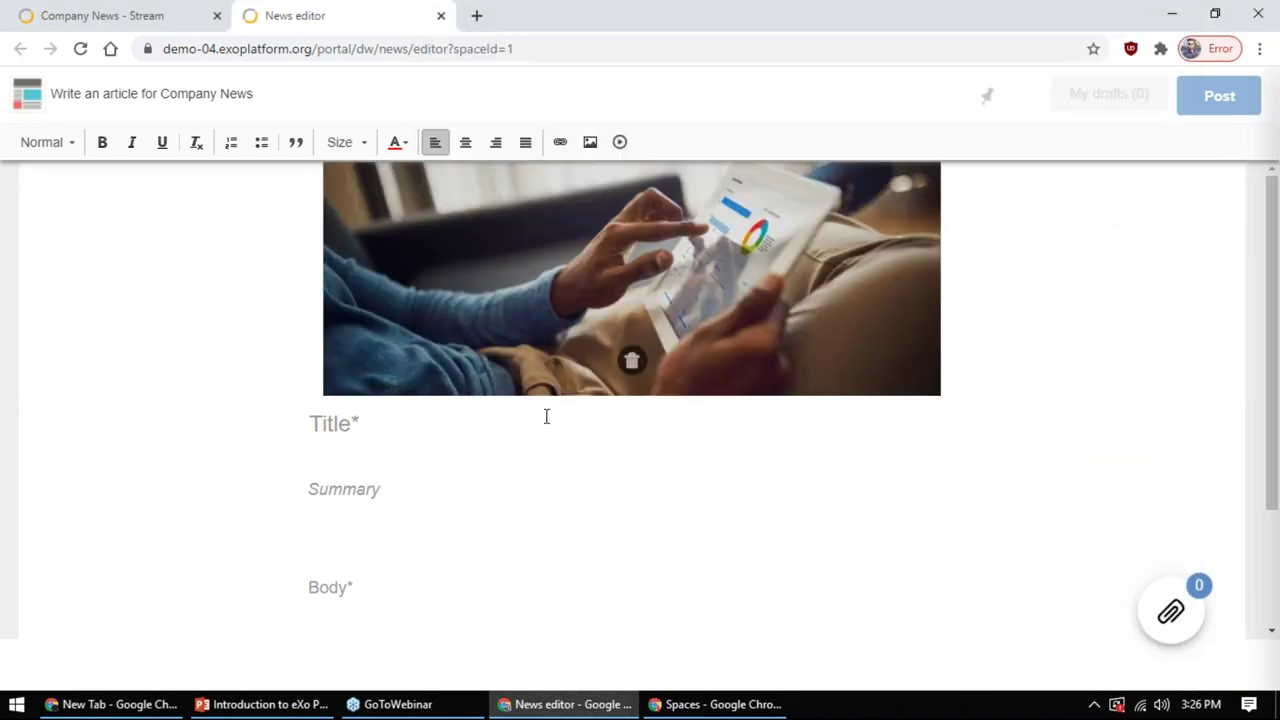
Title the article "Discover the new eXo Platform 6 release"
{"action": "type", "text": "New"}
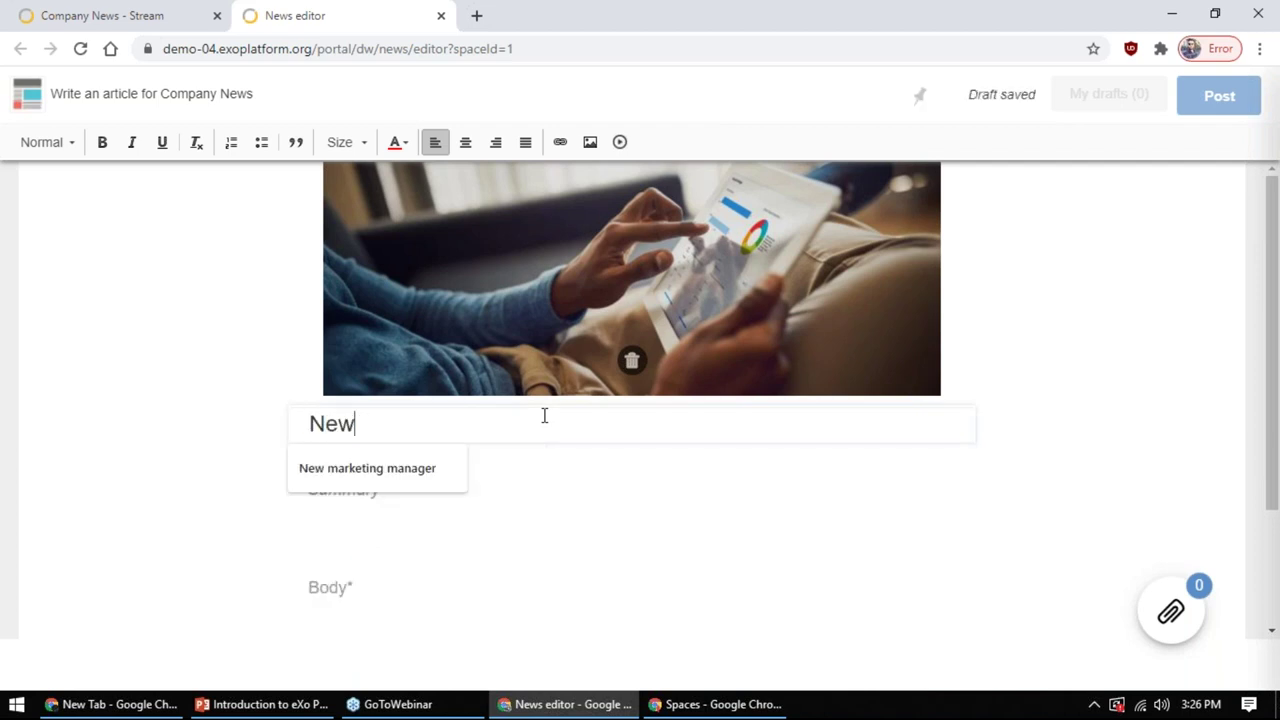
{"action": "key", "text": "ctrl+a"}
{"action": "type", "text": "Discove"}
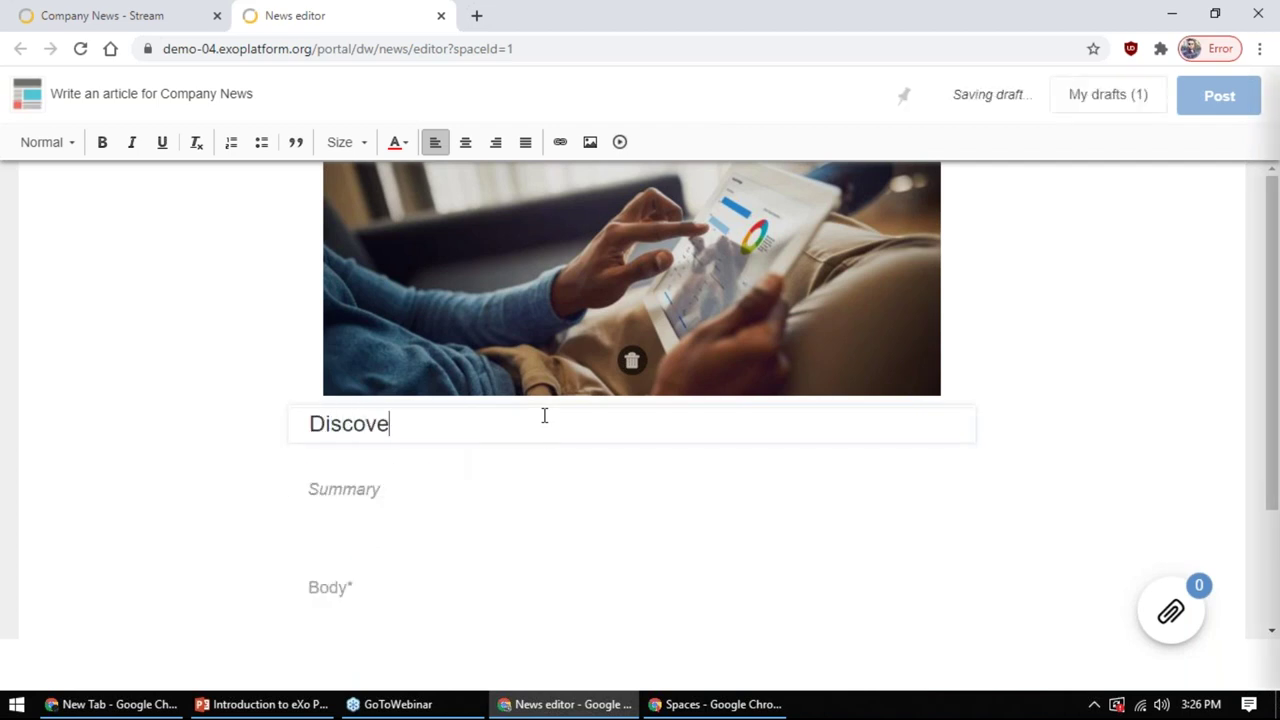
{"action": "type", "text": "r the new eXo Platform 6 realea"}
{"action": "key", "text": "BackSpace"}
{"action": "key", "text": "BackSpace"}
{"action": "key", "text": "BackSpace"}
{"action": "key", "text": "BackSpace"}
{"action": "key", "text": "BackSpace"}
{"action": "type", "text": "e"}
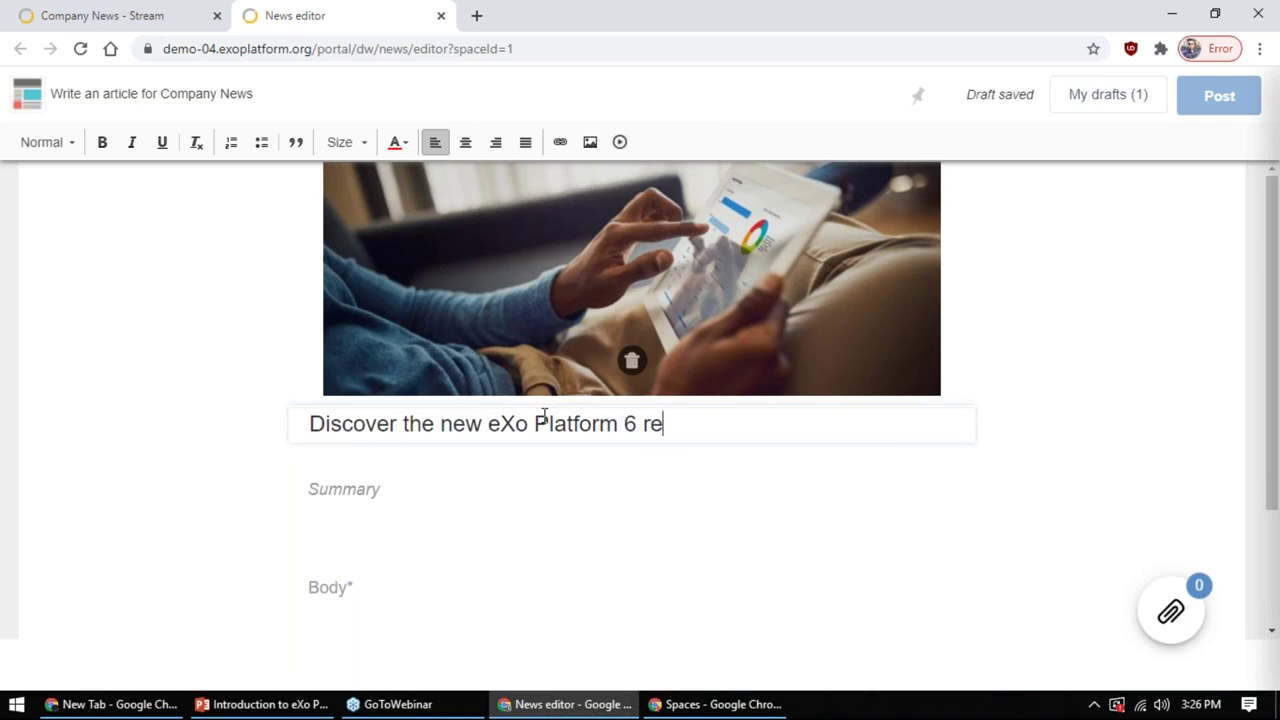
{"action": "type", "text": "lease"}
Enter "My summary here" as the article's summary
{"action": "left_click", "coordinate": [493, 481]}
{"action": "type", "text": "My"}
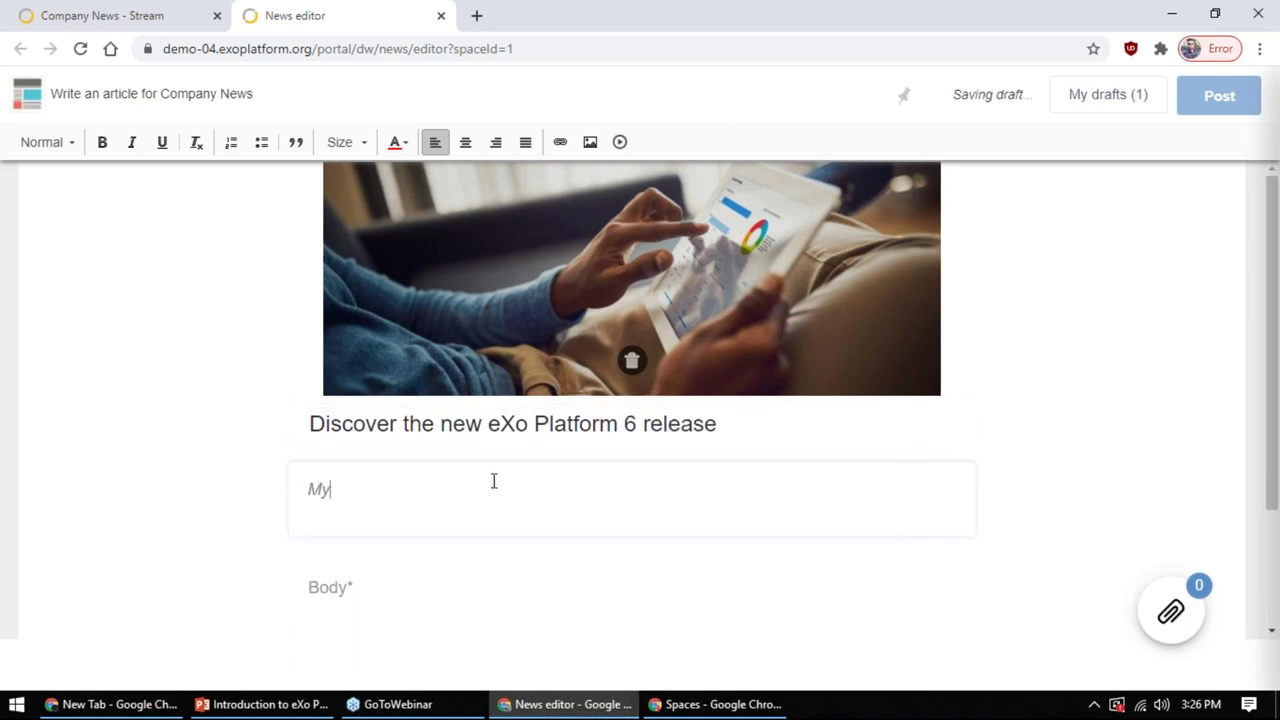
{"action": "type", "text": " summary here"}
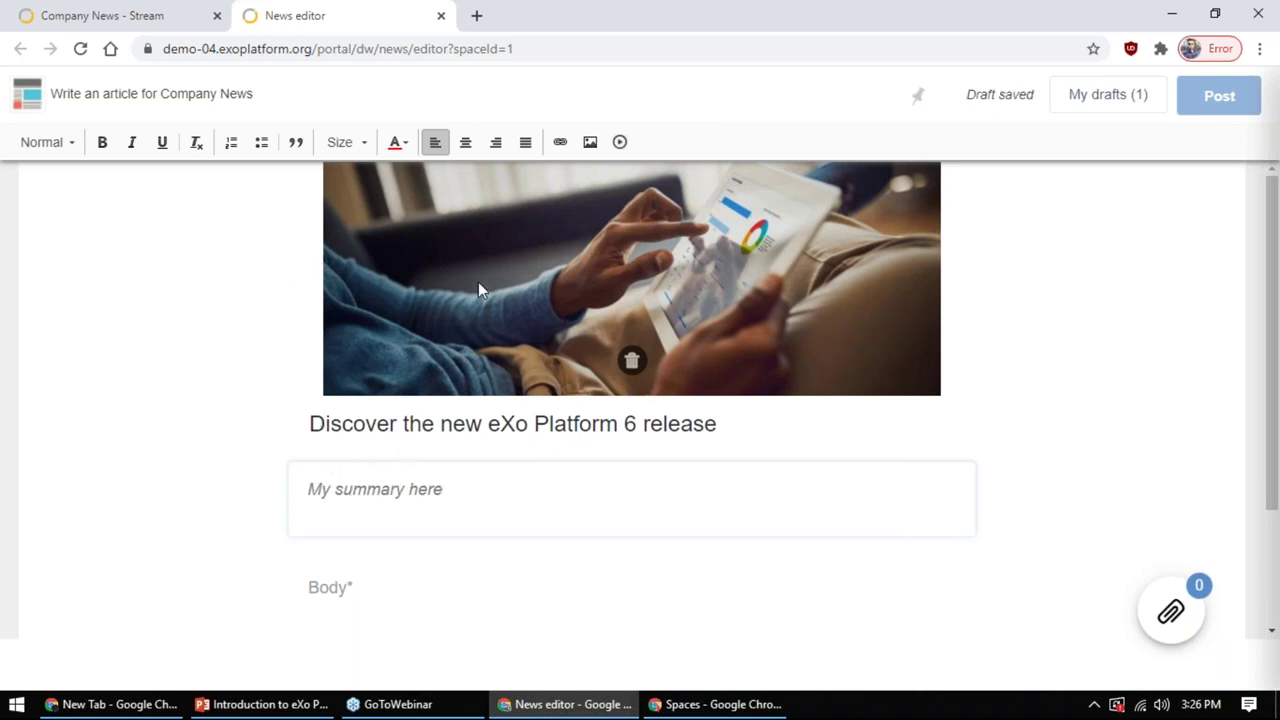
Write "My article goes here." as the article's body text
{"action": "scroll", "coordinate": [356, 490], "scroll_direction": "down", "scroll_amount": 1}
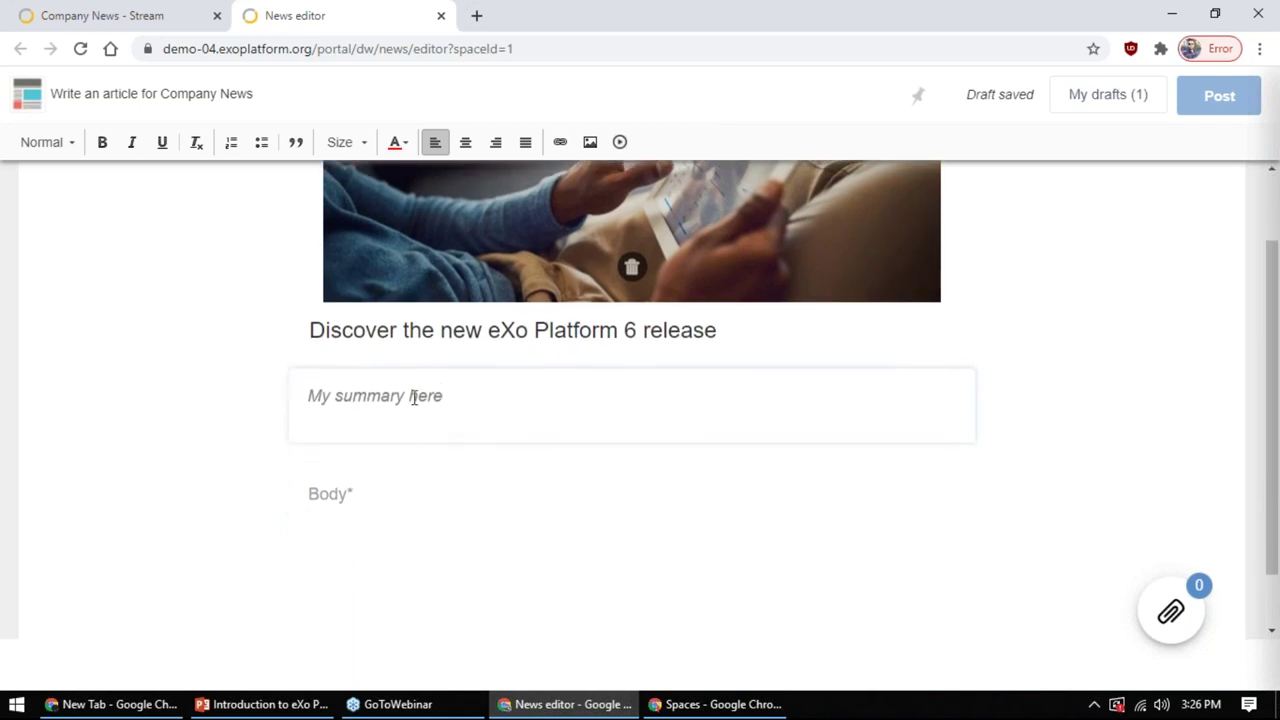
{"action": "left_click", "coordinate": [390, 491]}
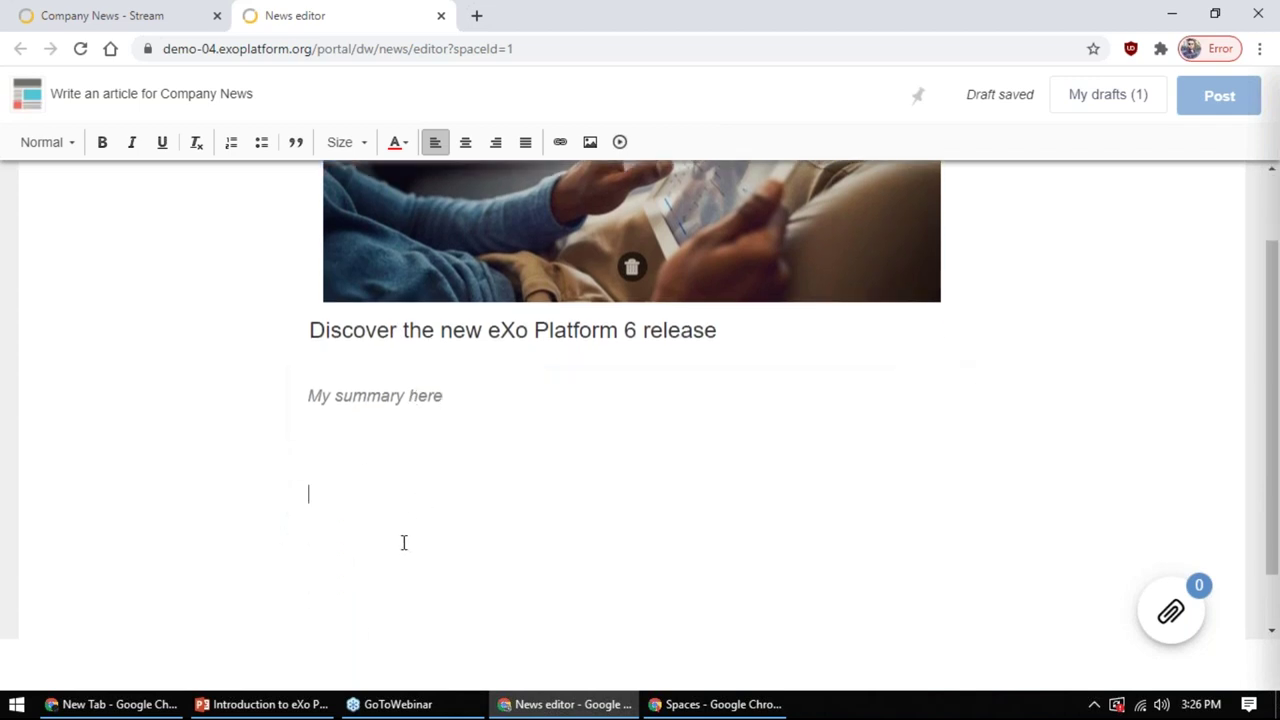
{"action": "type", "text": "My ar"}
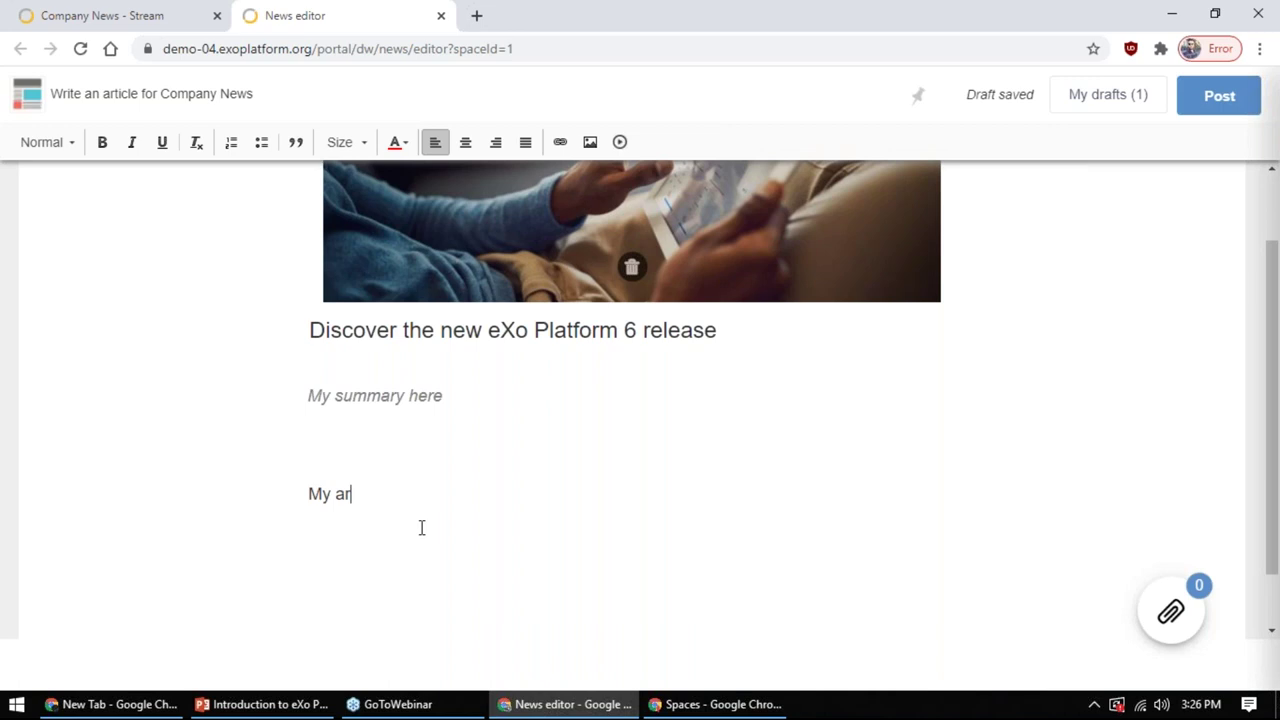
{"action": "type", "text": "ticle goeshere"}
{"action": "key", "text": "Left"}
{"action": "key", "text": "Left"}
{"action": "key", "text": "Left"}
{"action": "key", "text": "Left"}
{"action": "key", "text": "End"}
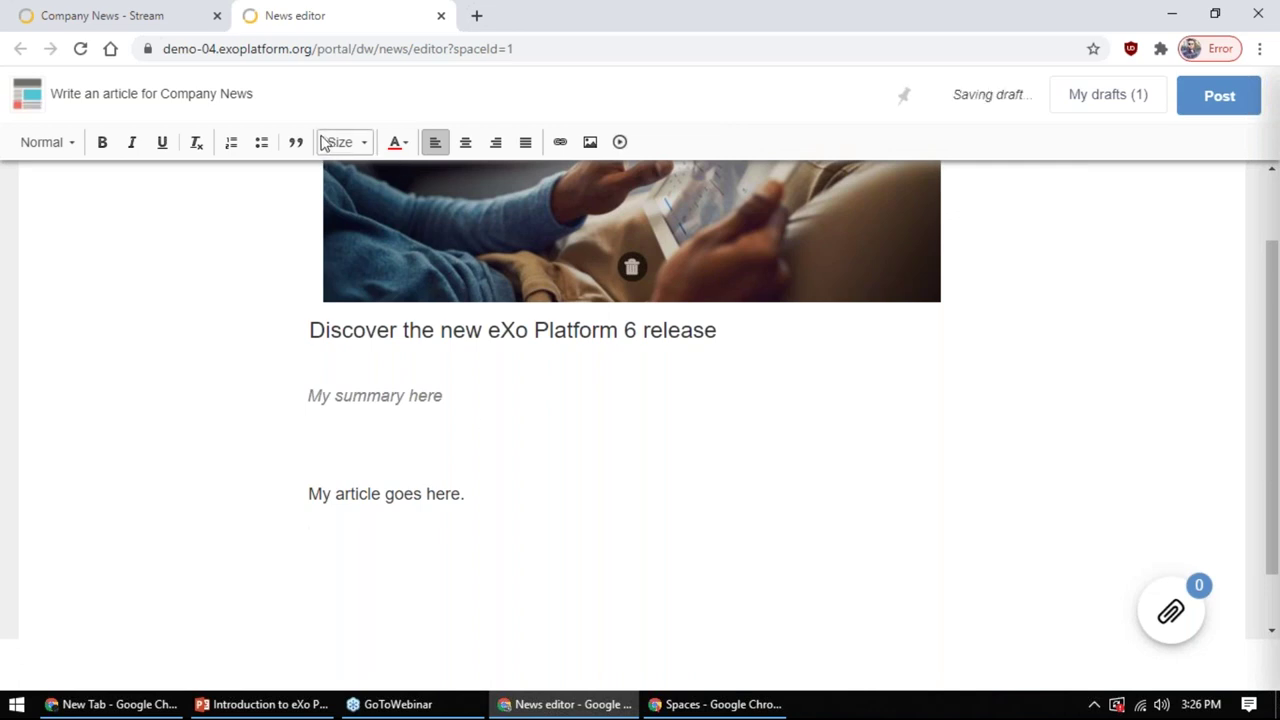
{"action": "left_click", "coordinate": [296, 142]}
{"action": "key", "text": "BackSpace"}
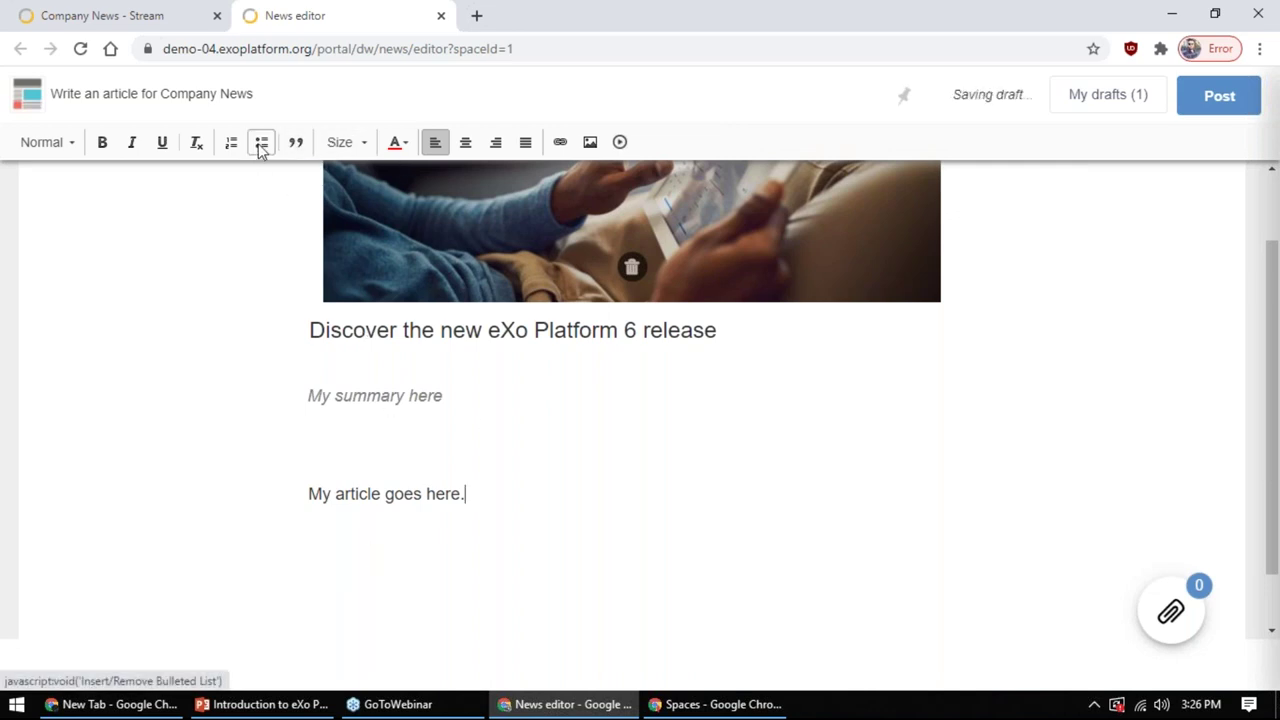
Explore the body image source options, browsing existing uploads up to Personal Documents and opening the image URL entry
{"action": "key", "text": "Return"}
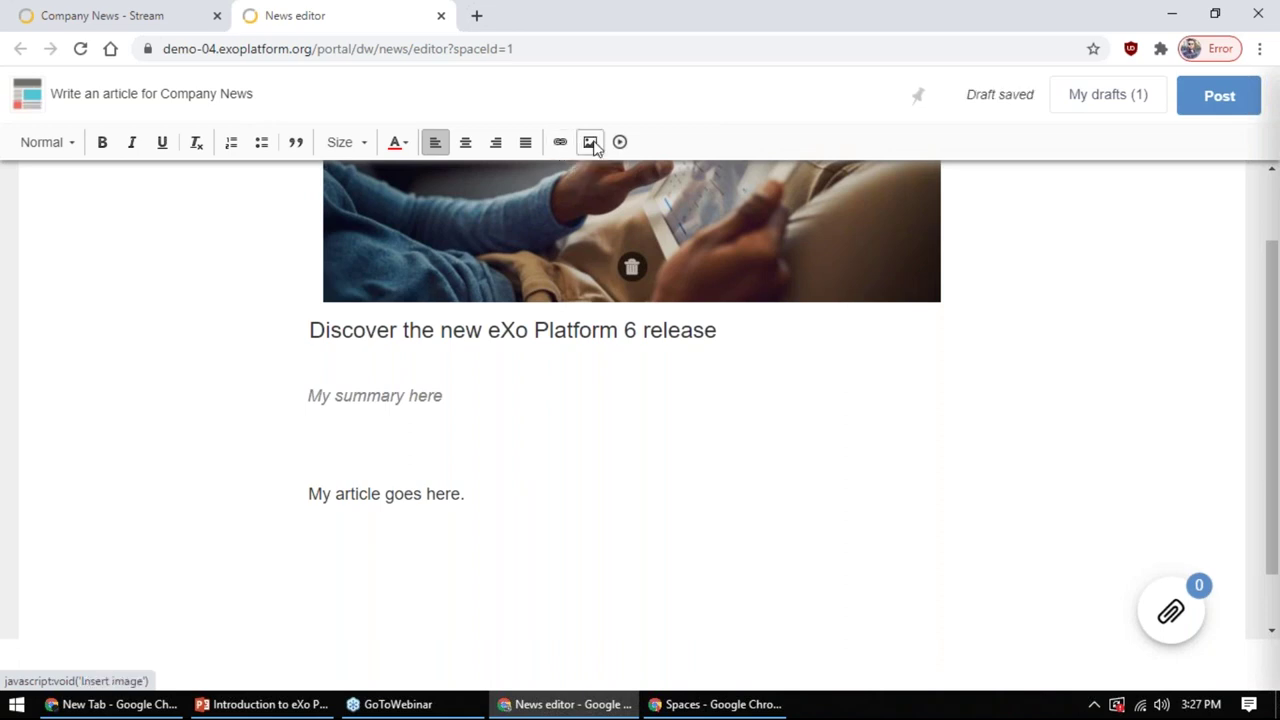
{"action": "left_click", "coordinate": [590, 143]}
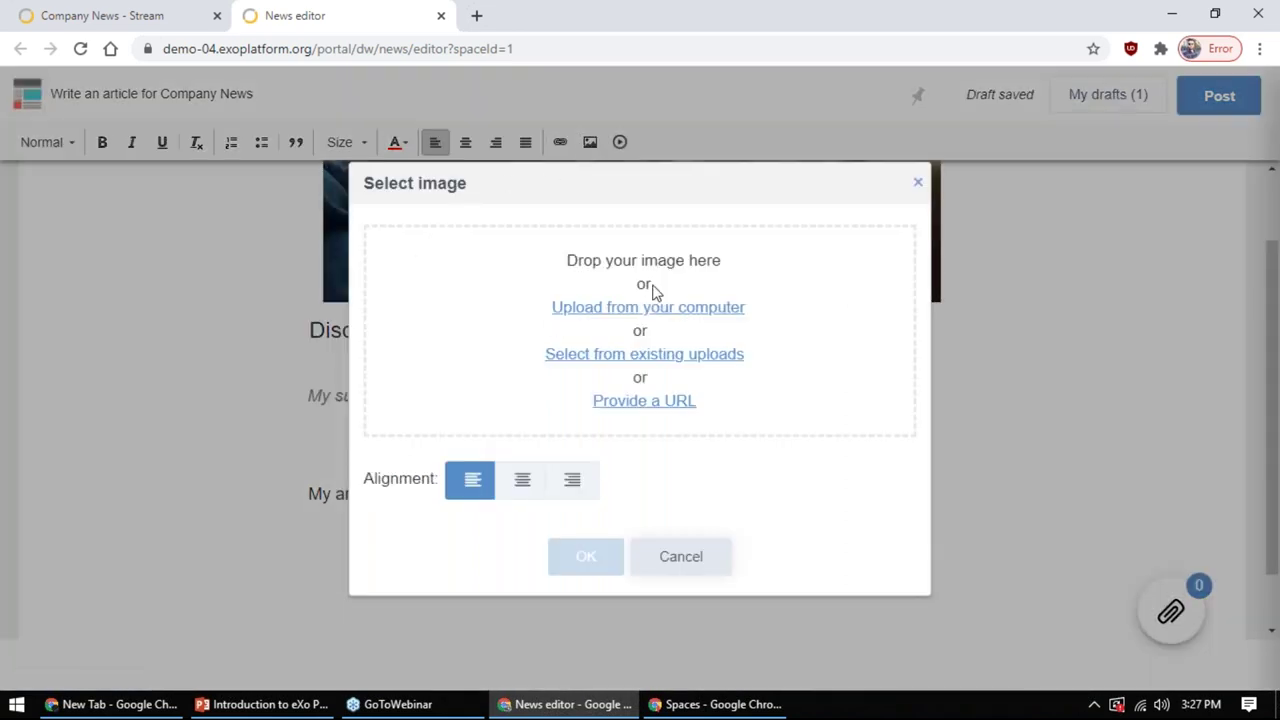
{"action": "left_click", "coordinate": [648, 362]}
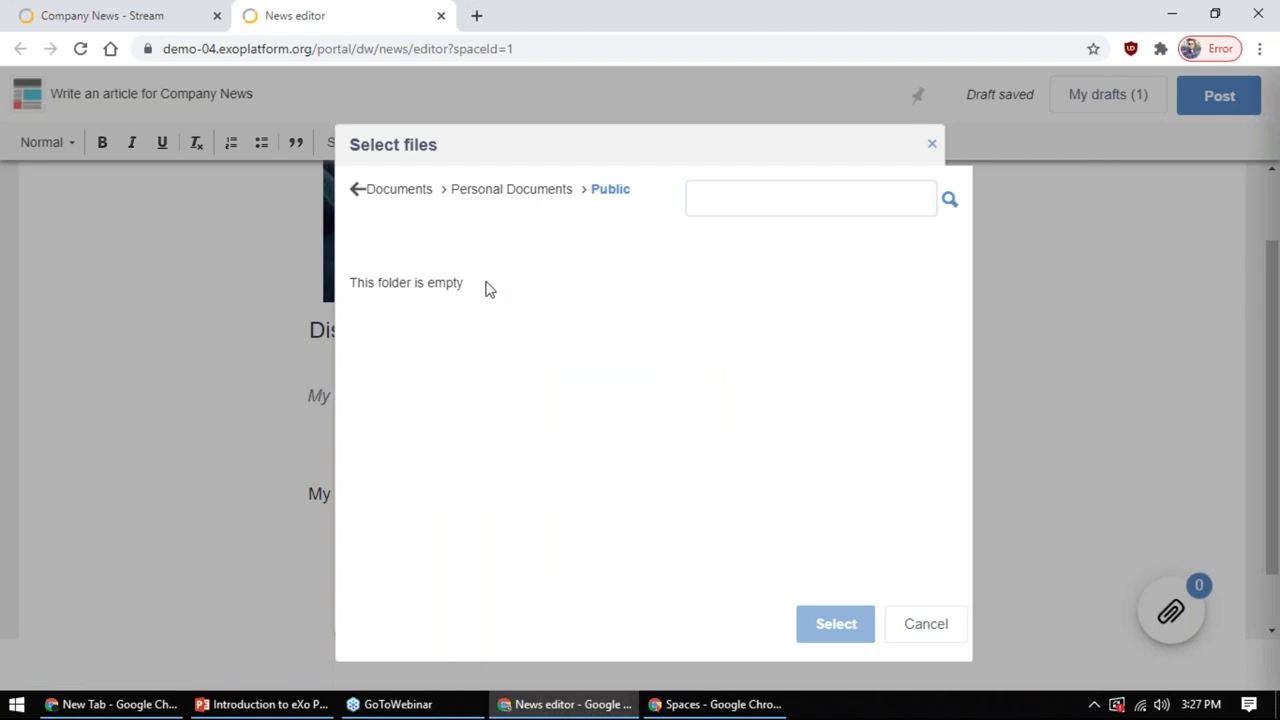
{"action": "left_click", "coordinate": [356, 189]}
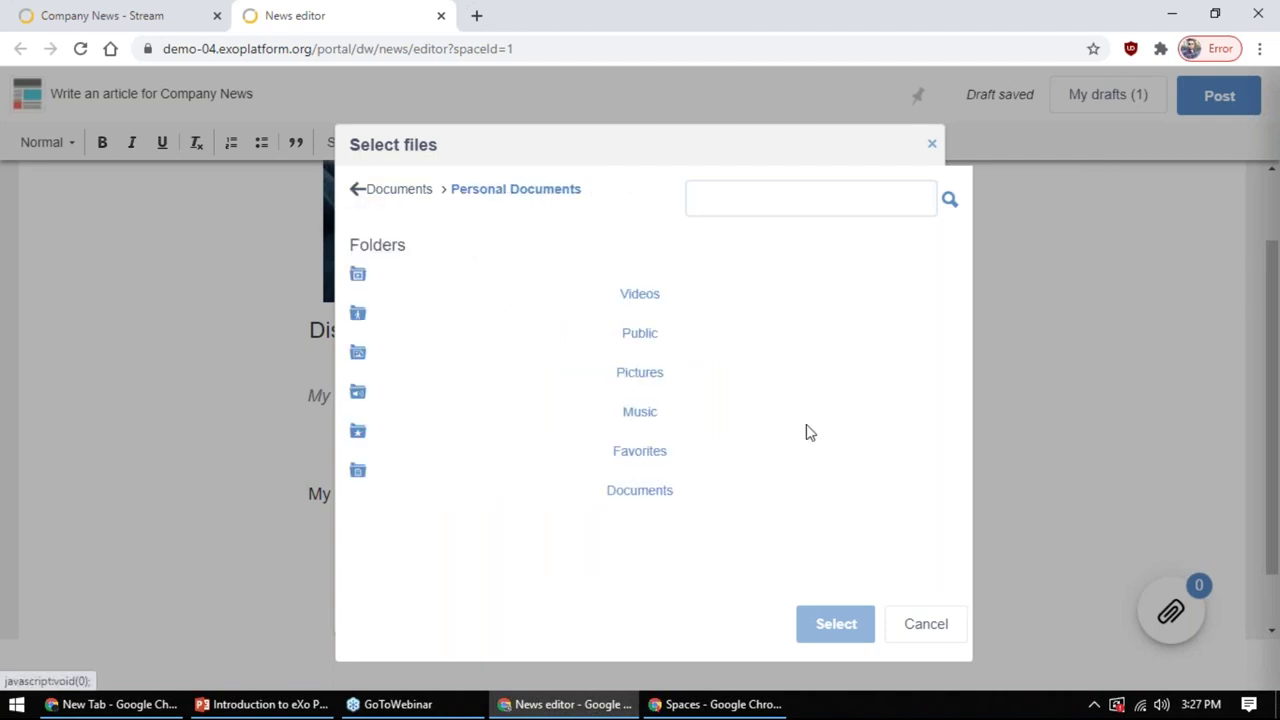
{"action": "left_click", "coordinate": [920, 628]}
{"action": "left_click", "coordinate": [638, 364]}
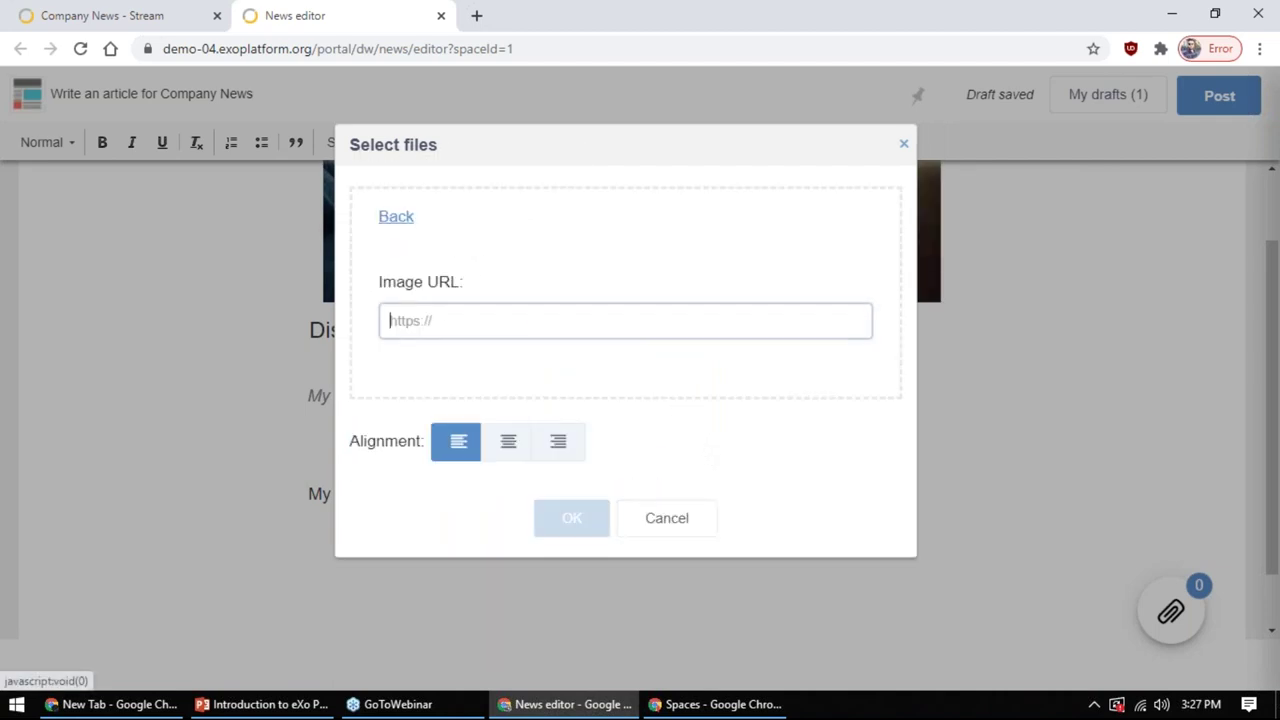
{"action": "left_click", "coordinate": [660, 520]}
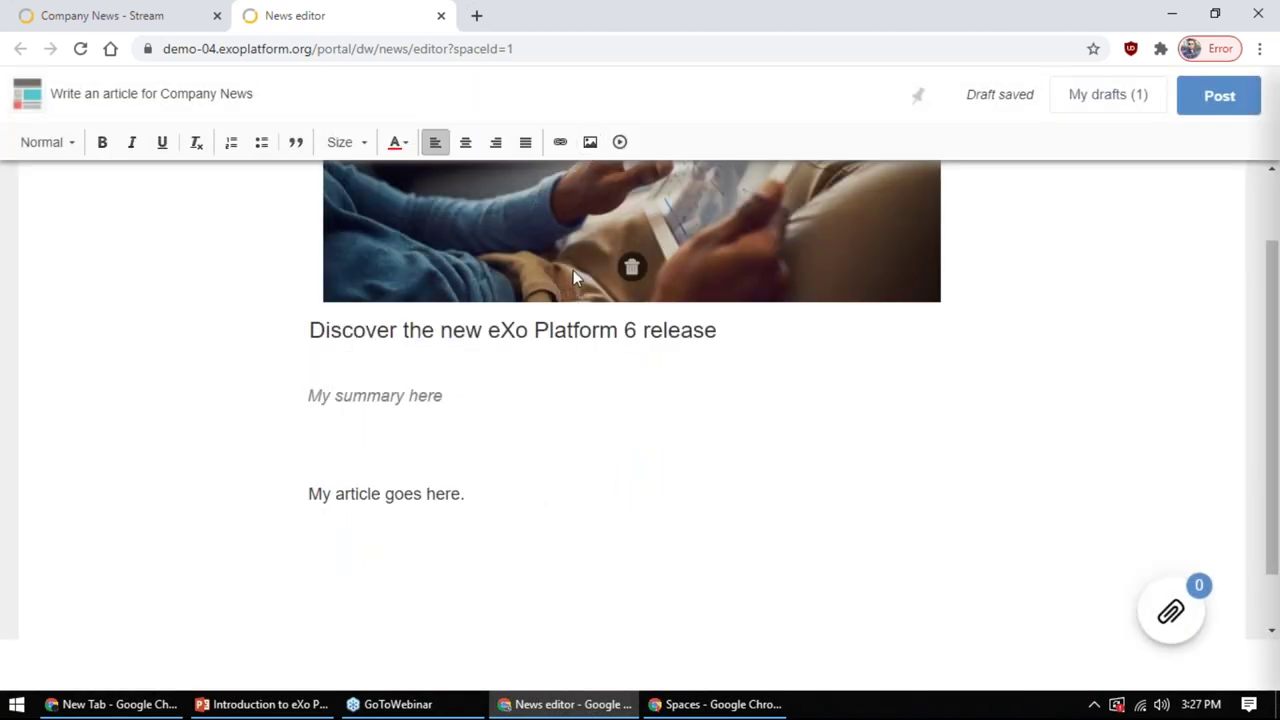
Insert celebration.png from the demo pictures folder, left-aligned, beneath the article's body text
{"action": "left_click", "coordinate": [590, 142]}
{"action": "left_click", "coordinate": [16, 704]}
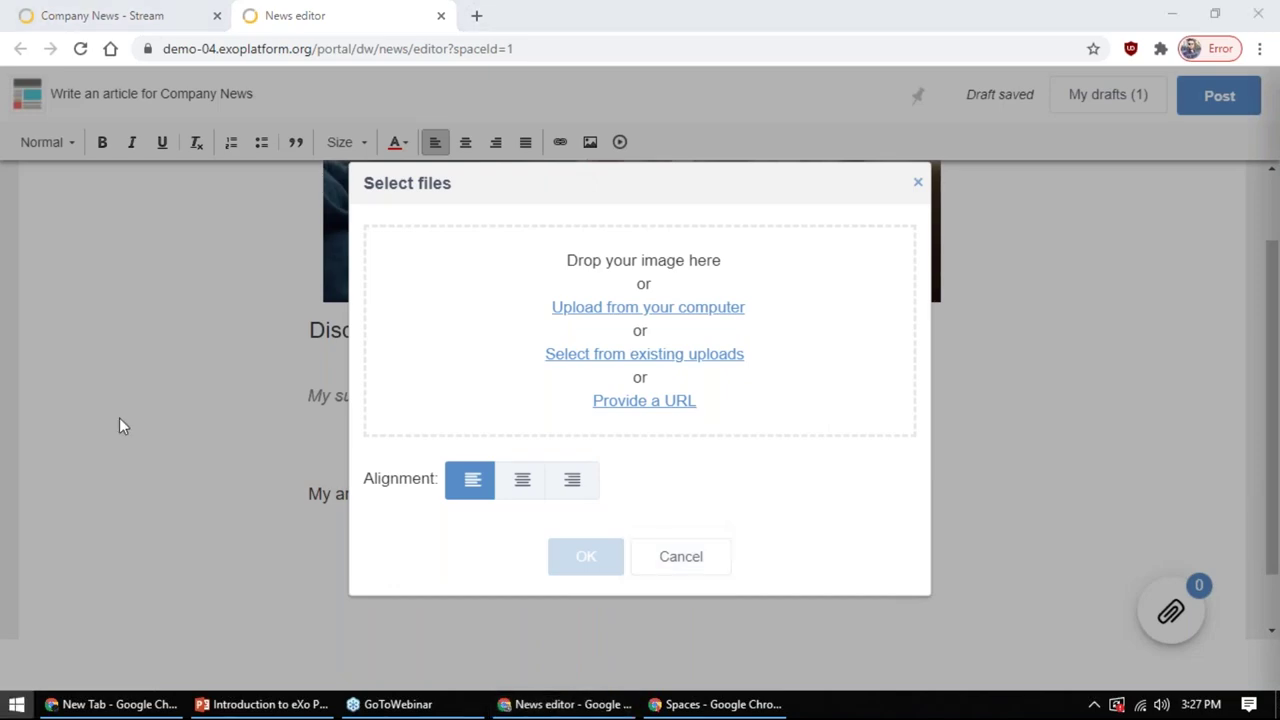
{"action": "left_click", "coordinate": [195, 435]}
{"action": "left_click_drag", "start_coordinate": [686, 77], "coordinate": [125, 57]}
{"action": "left_click_drag", "start_coordinate": [415, 290], "coordinate": [627, 322]}
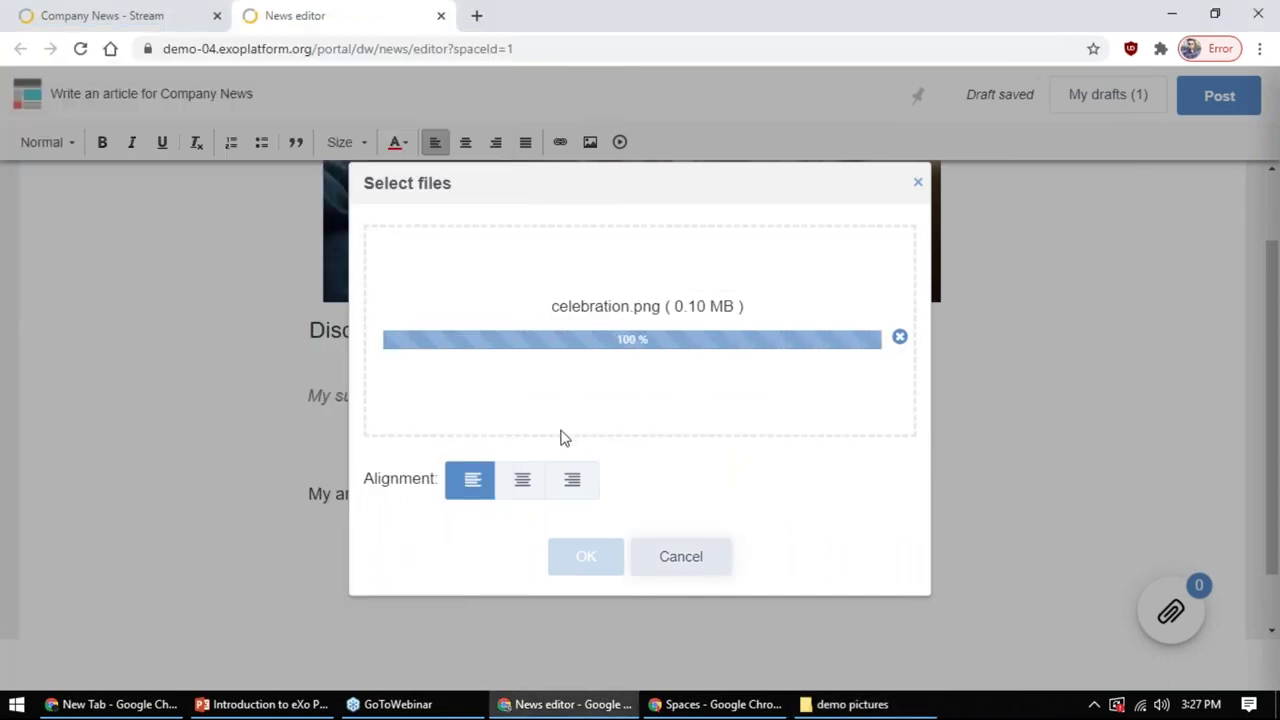
{"action": "left_click", "coordinate": [598, 566]}
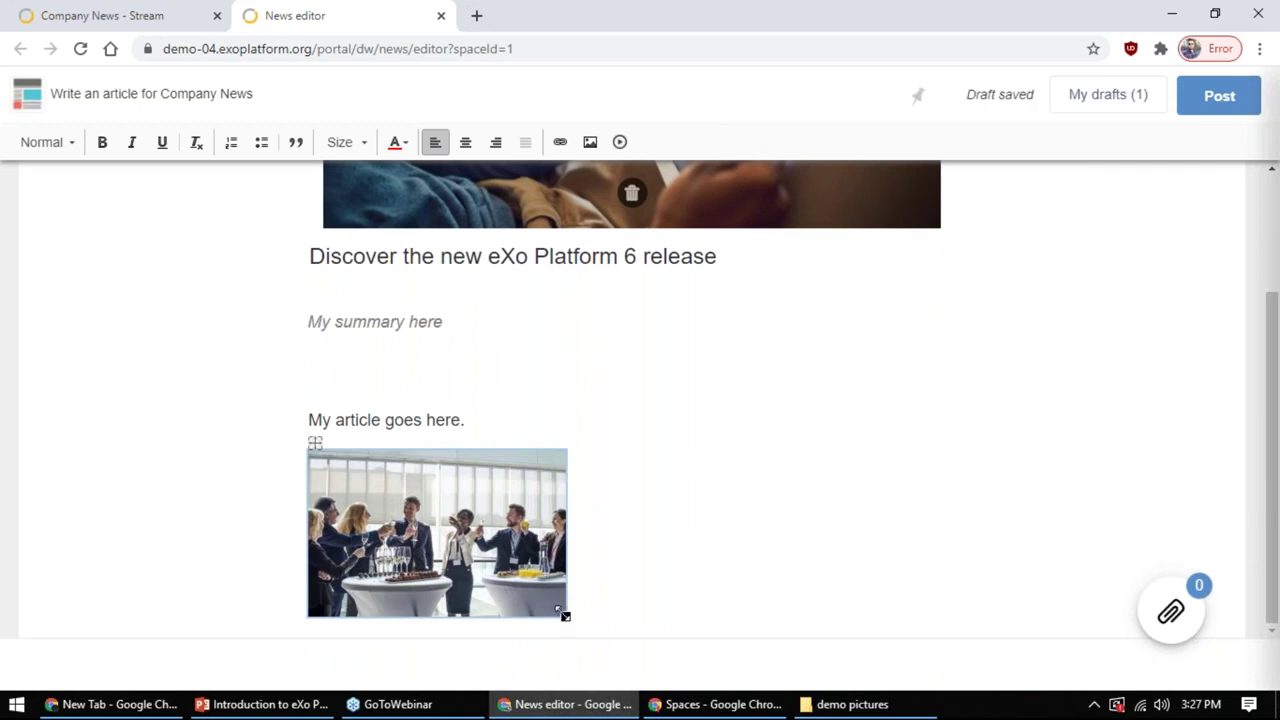
Shrink the celebration image to about 60% of its width and remove it from the article body
{"action": "left_click_drag", "start_coordinate": [565, 617], "coordinate": [464, 551]}
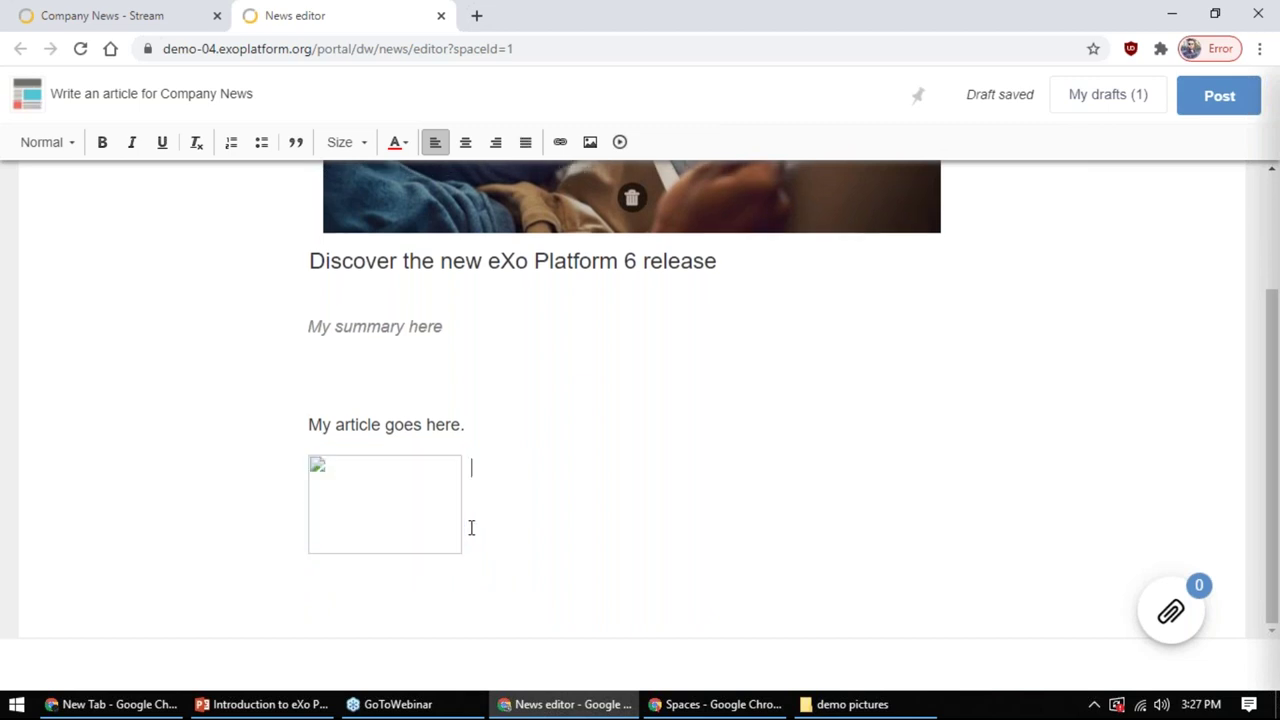
{"action": "key", "text": "Delete"}
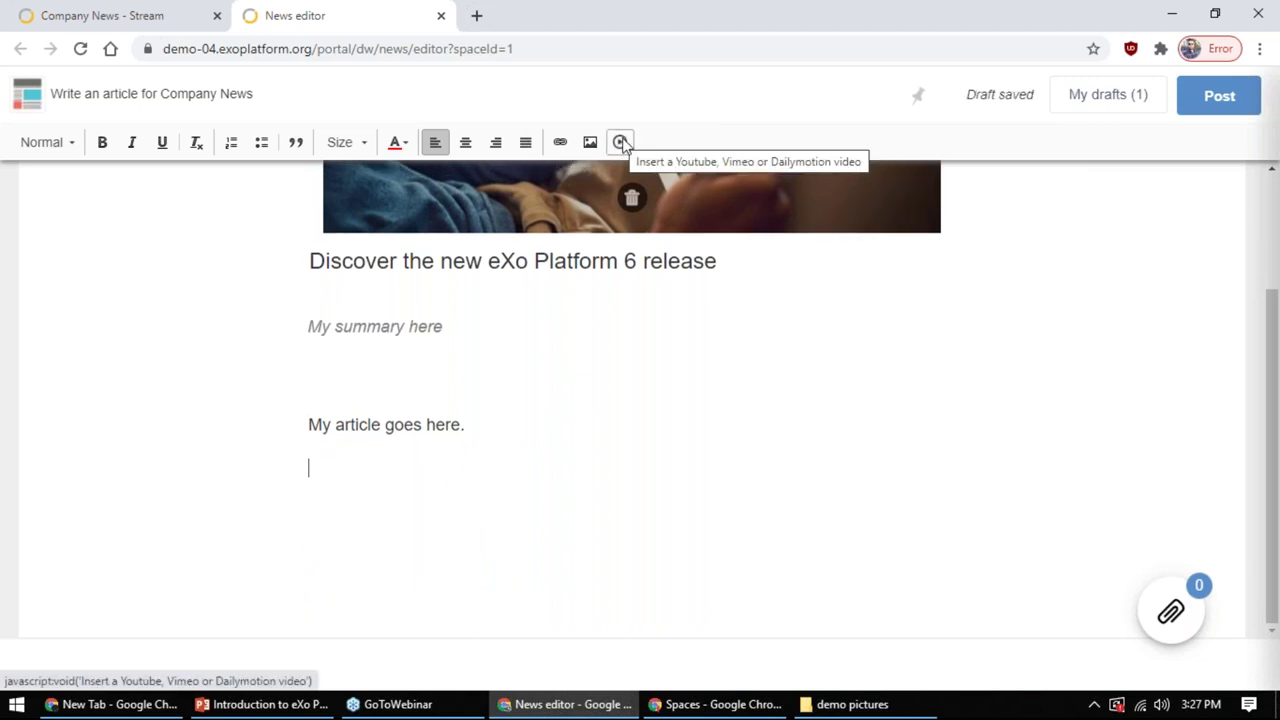
{"action": "left_click", "coordinate": [620, 142]}
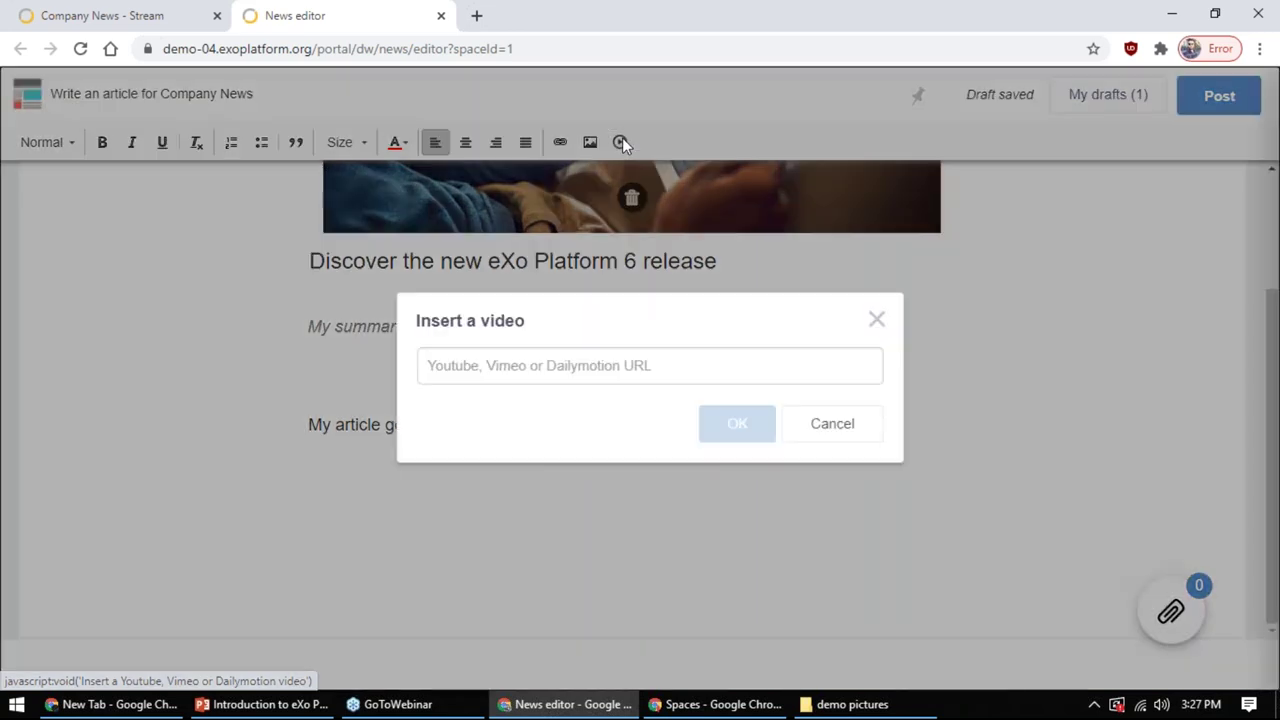
{"action": "left_click", "coordinate": [526, 367]}
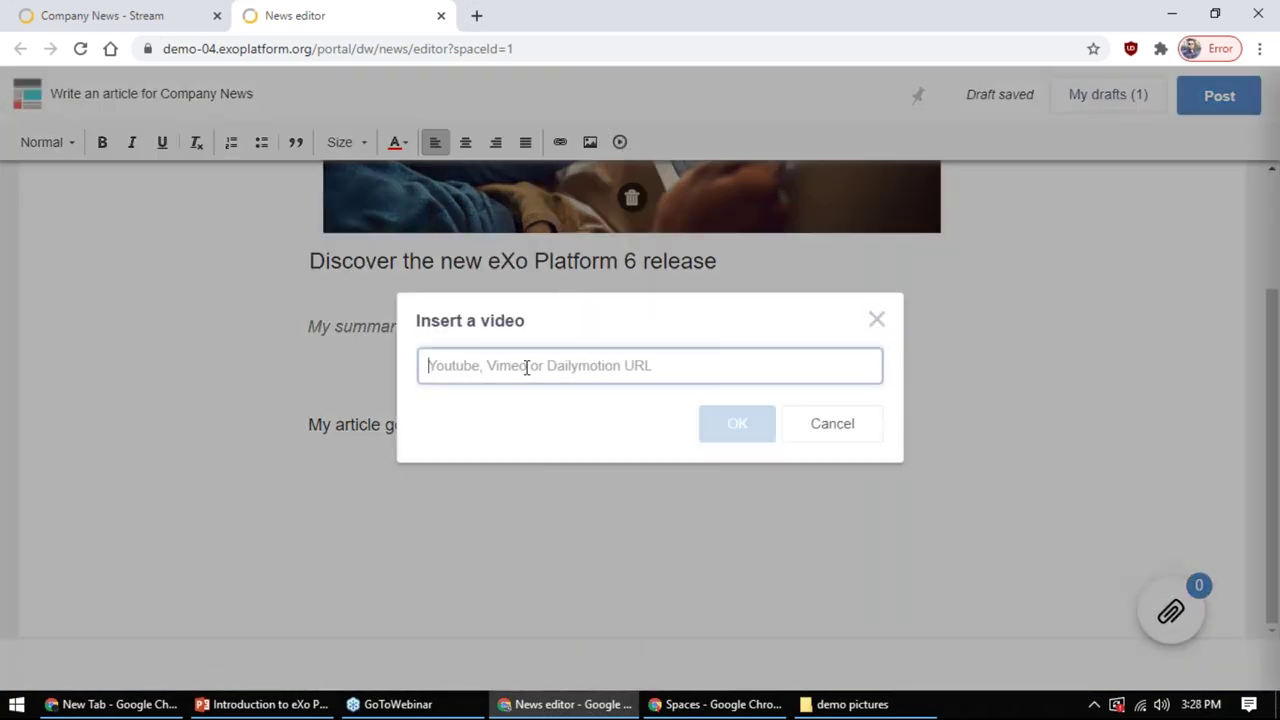
{"action": "left_click", "coordinate": [476, 14]}
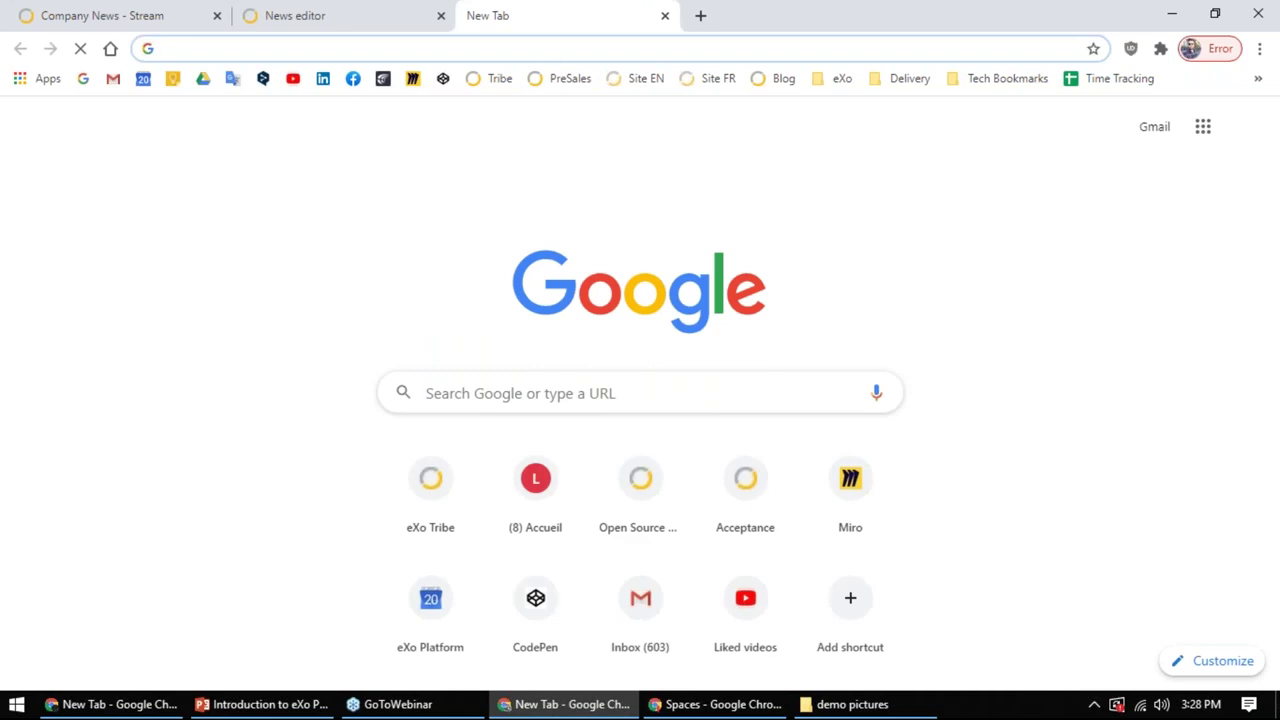
{"action": "left_click_drag", "start_coordinate": [508, 9], "coordinate": [0, 380]}
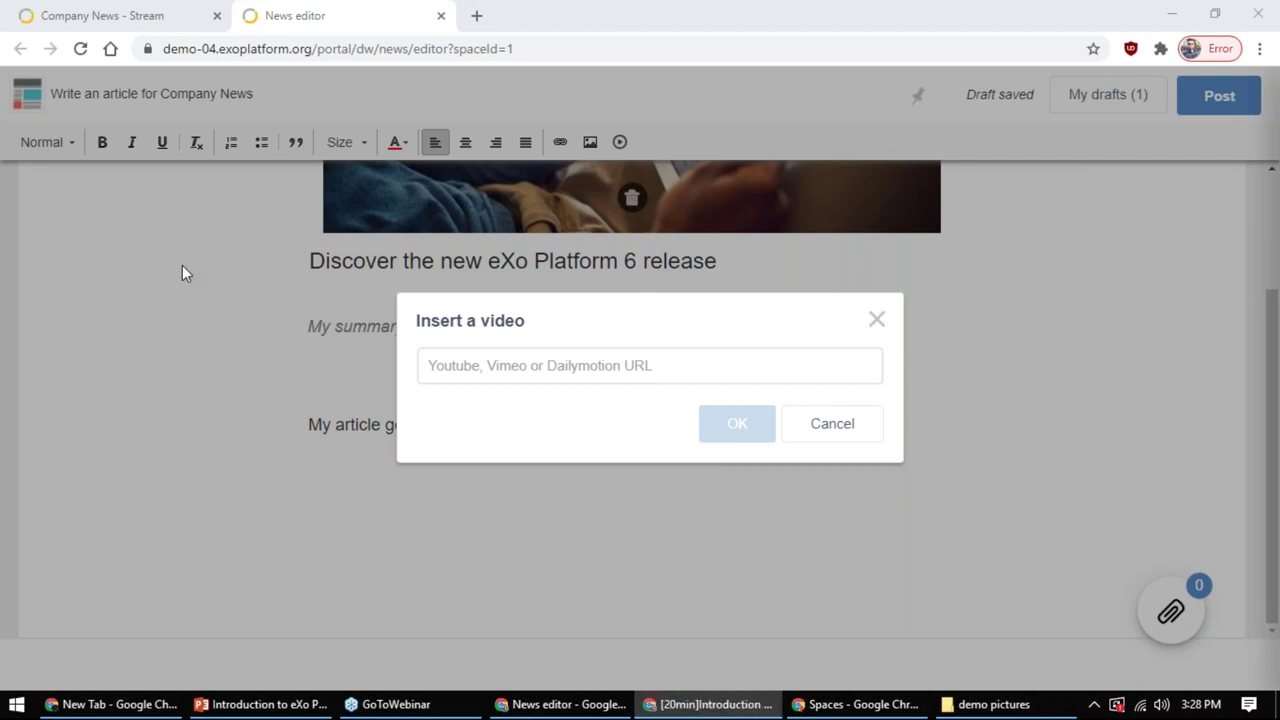
{"action": "left_click", "coordinate": [570, 372]}
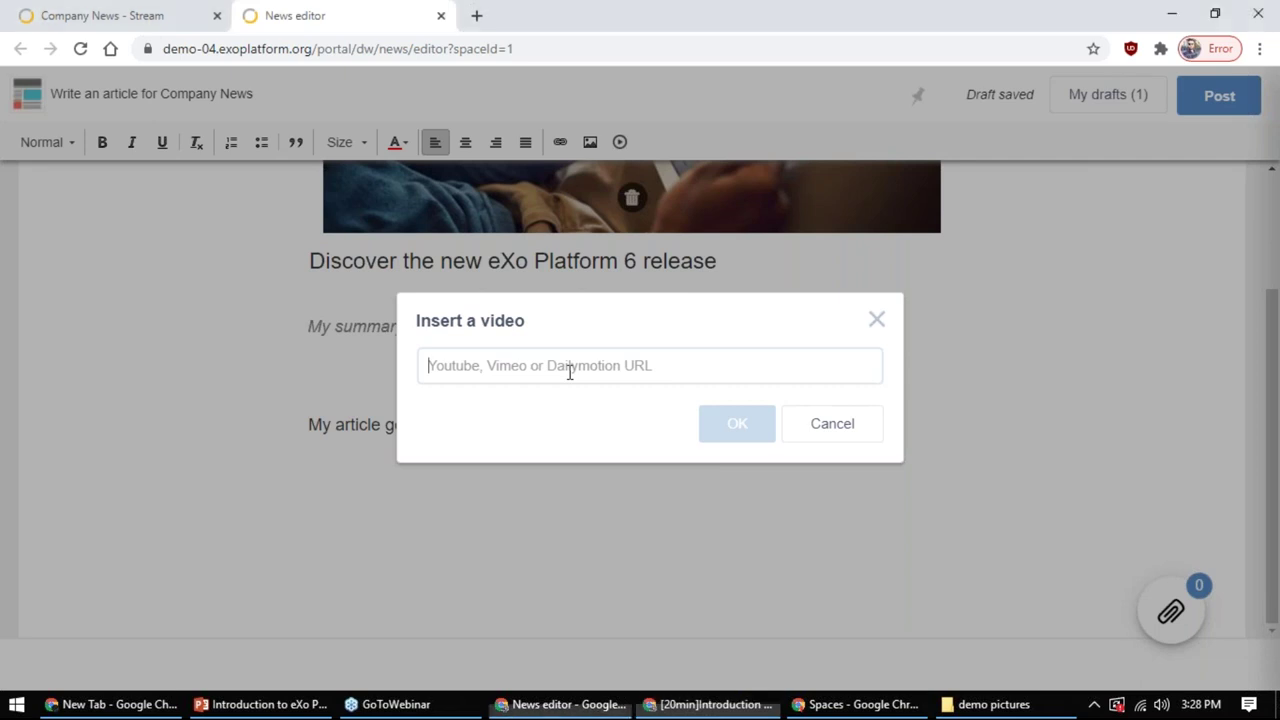
{"action": "type", "text": "https://www.youtube.com/watch?v=SG6k27Xk620"}
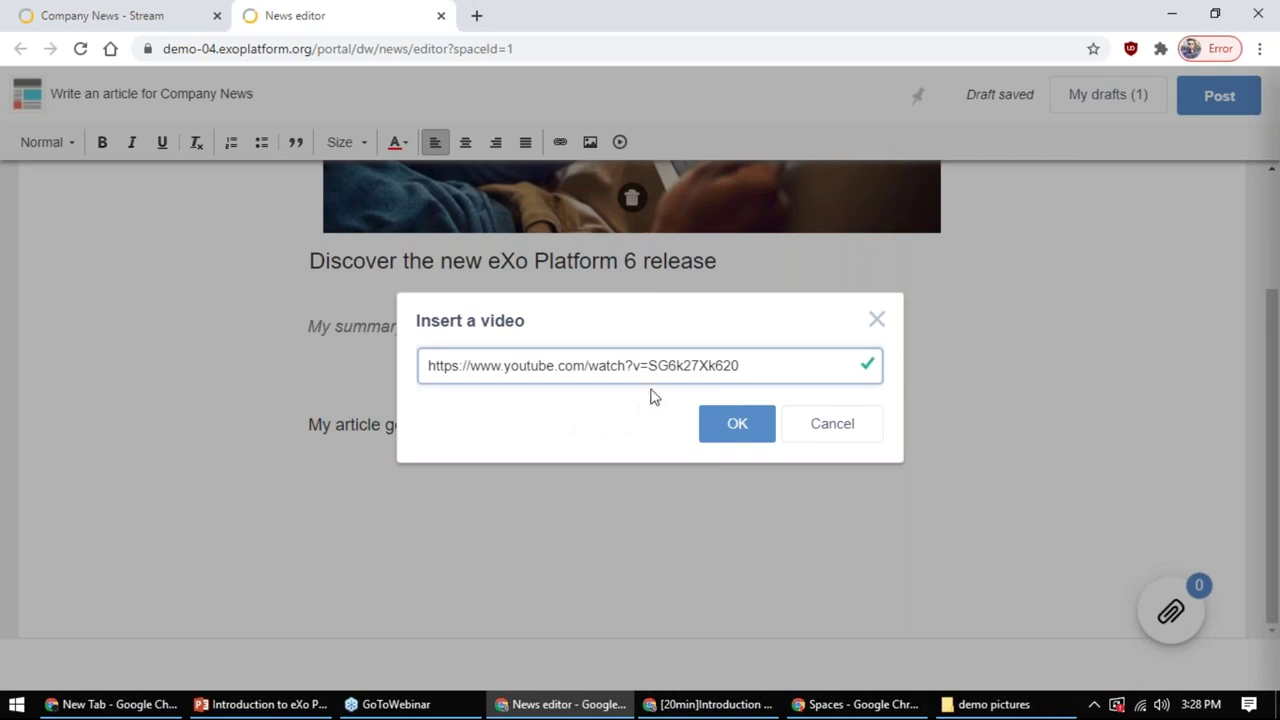
{"action": "left_click", "coordinate": [729, 423]}
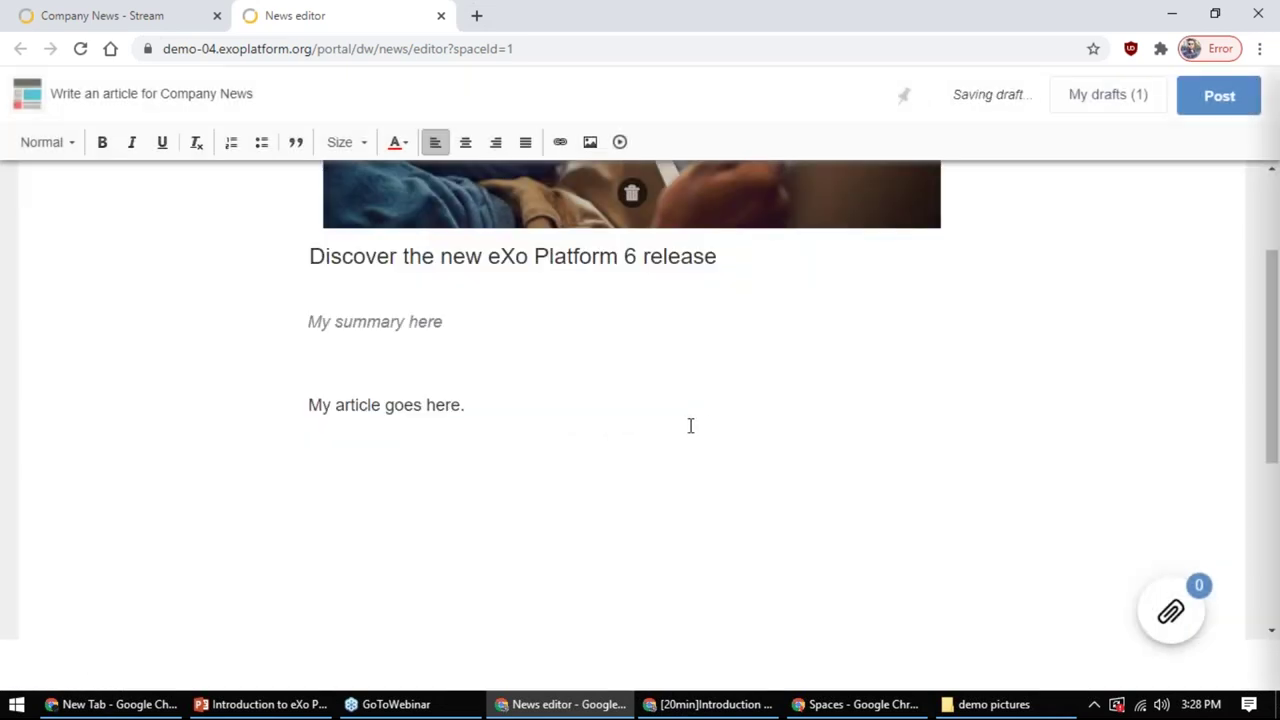
{"action": "scroll", "coordinate": [666, 451], "scroll_direction": "down", "scroll_amount": 2}
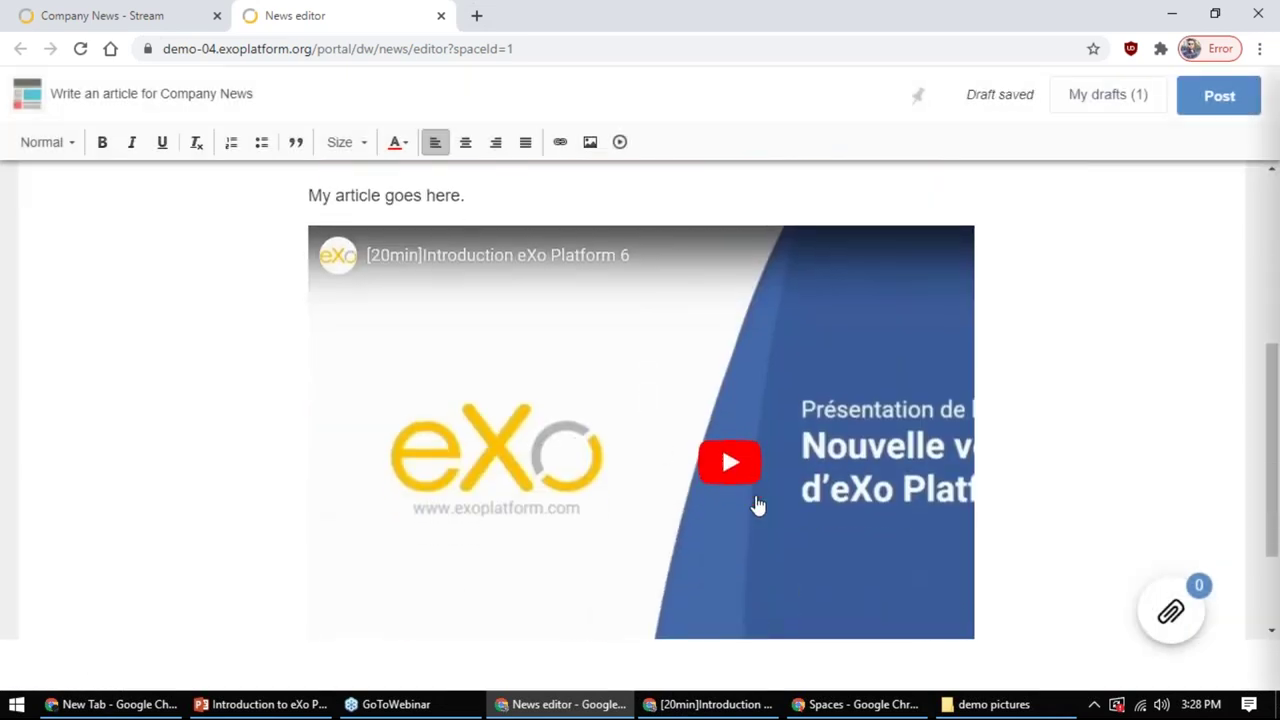
{"action": "scroll", "coordinate": [757, 505], "scroll_direction": "down", "scroll_amount": 2}
Open the article's file attachment options
{"action": "scroll", "coordinate": [751, 500], "scroll_direction": "up", "scroll_amount": 6}
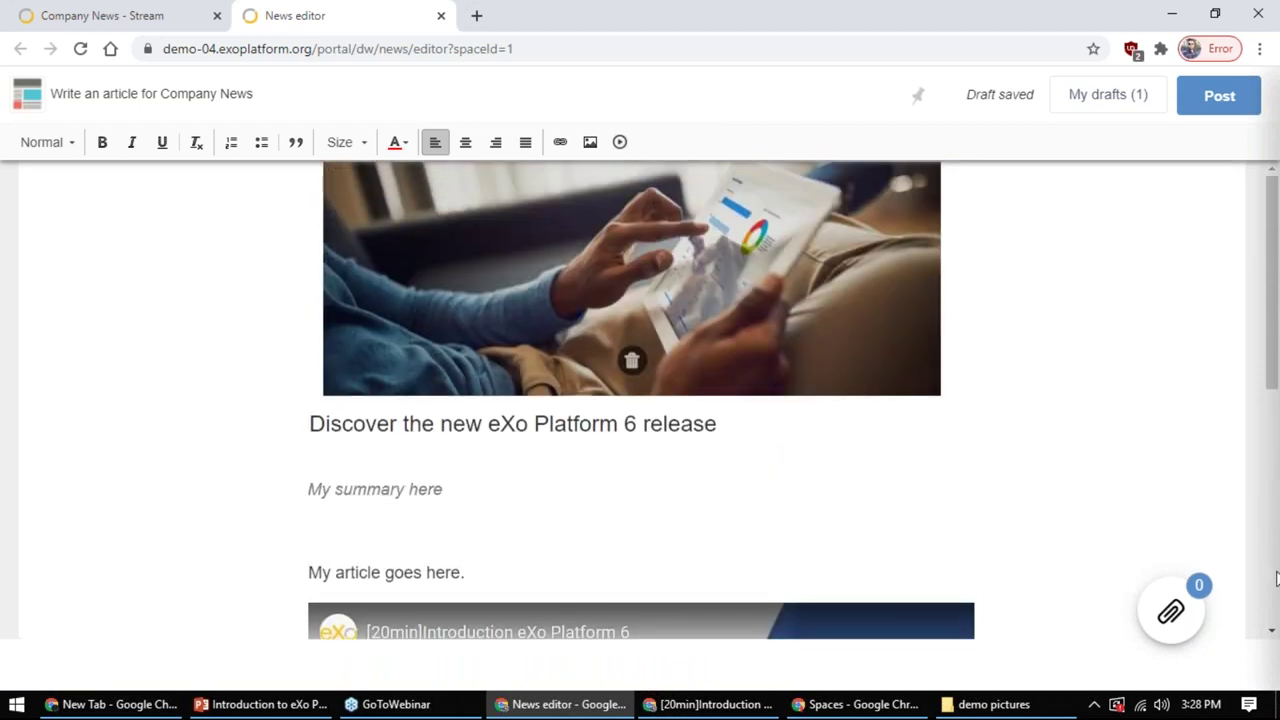
{"action": "left_click", "coordinate": [1171, 611]}
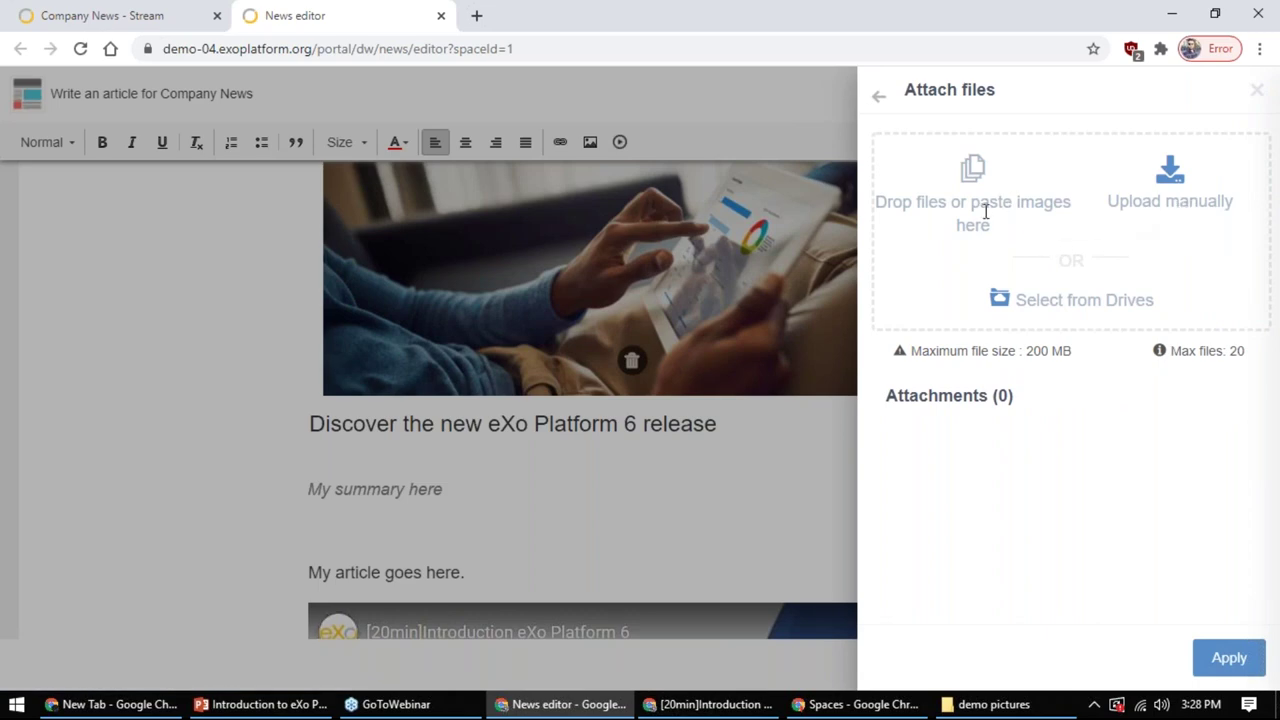
{"action": "left_click", "coordinate": [990, 704]}
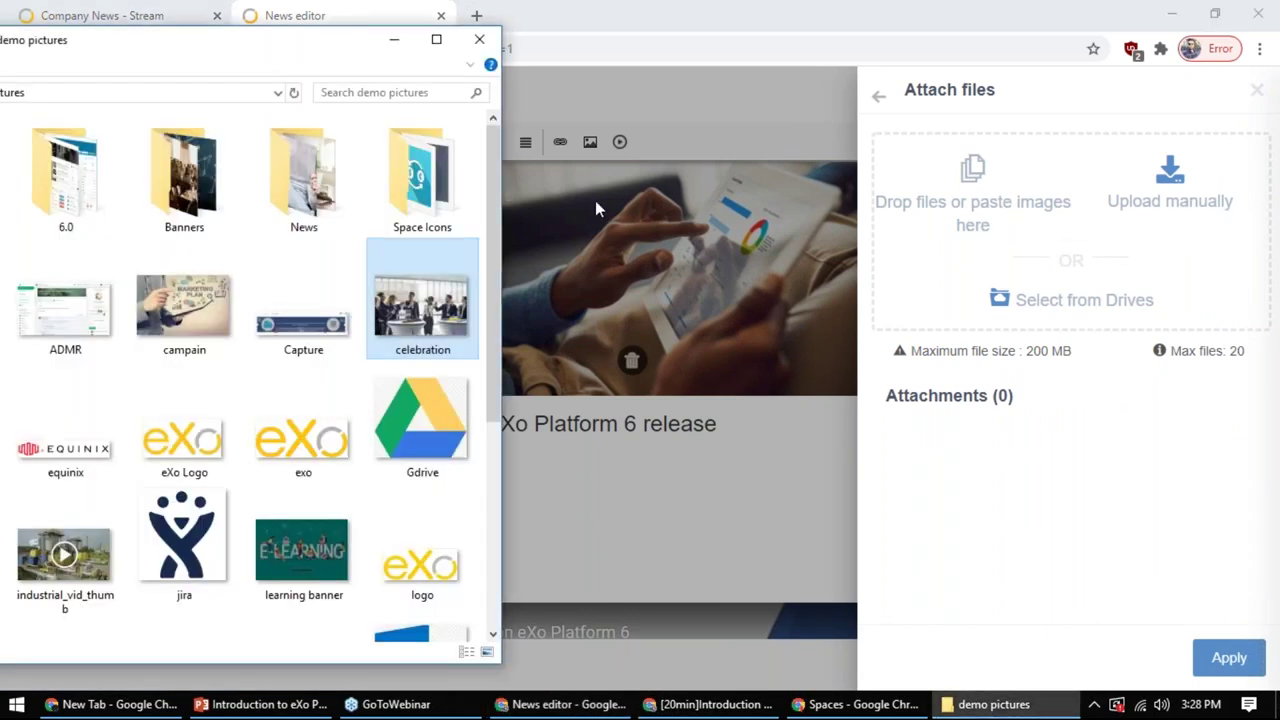
{"action": "left_click_drag", "start_coordinate": [391, 55], "coordinate": [646, 66]}
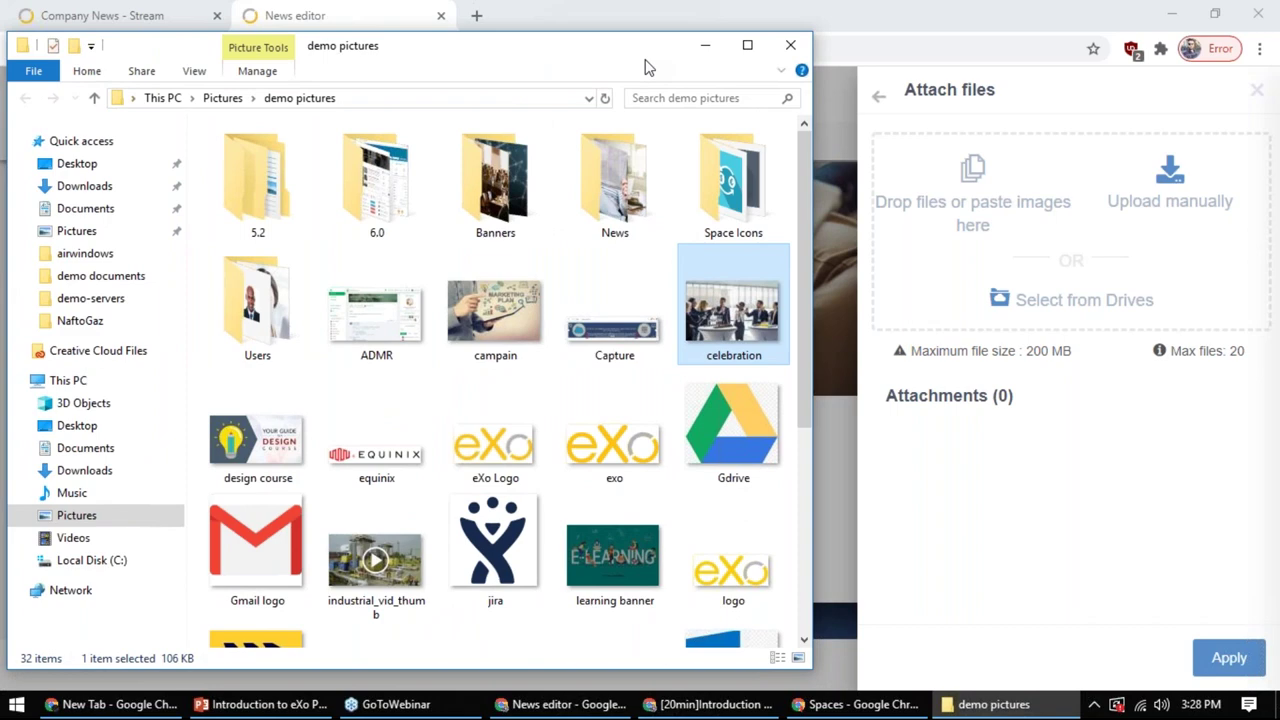
{"action": "scroll", "coordinate": [495, 285], "scroll_direction": "down", "scroll_amount": 3}
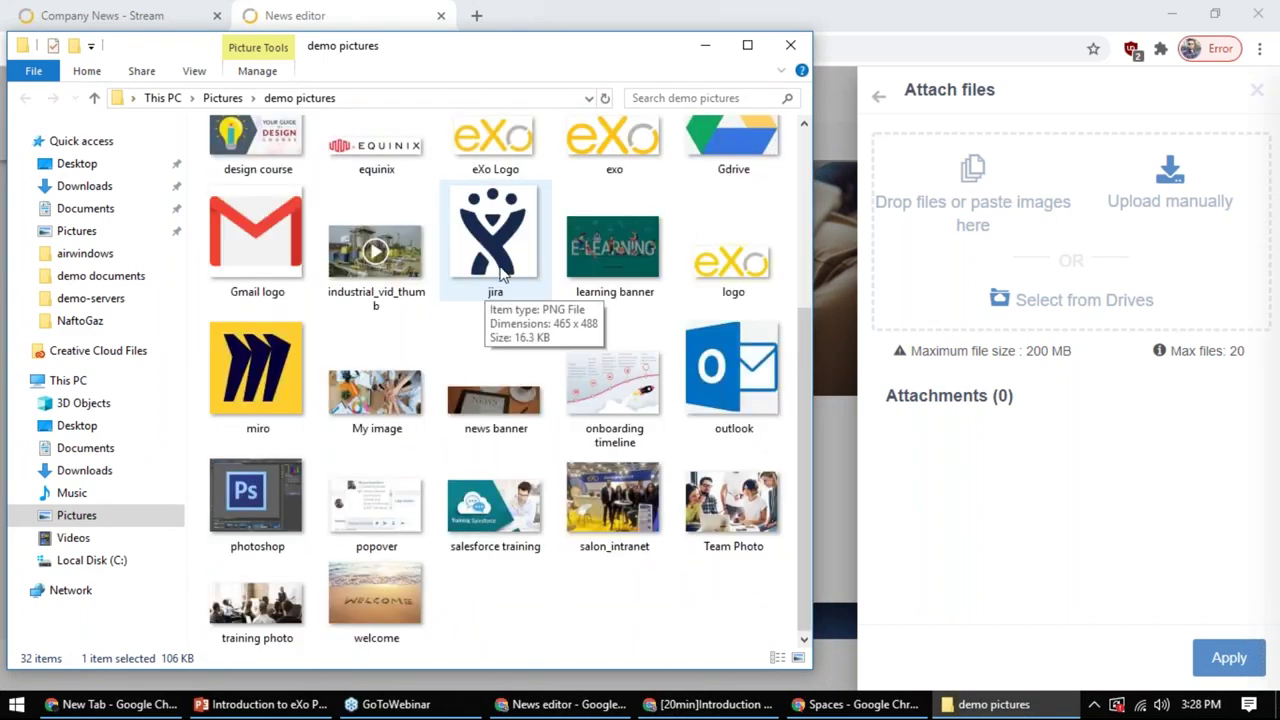
{"action": "left_click", "coordinate": [790, 45]}
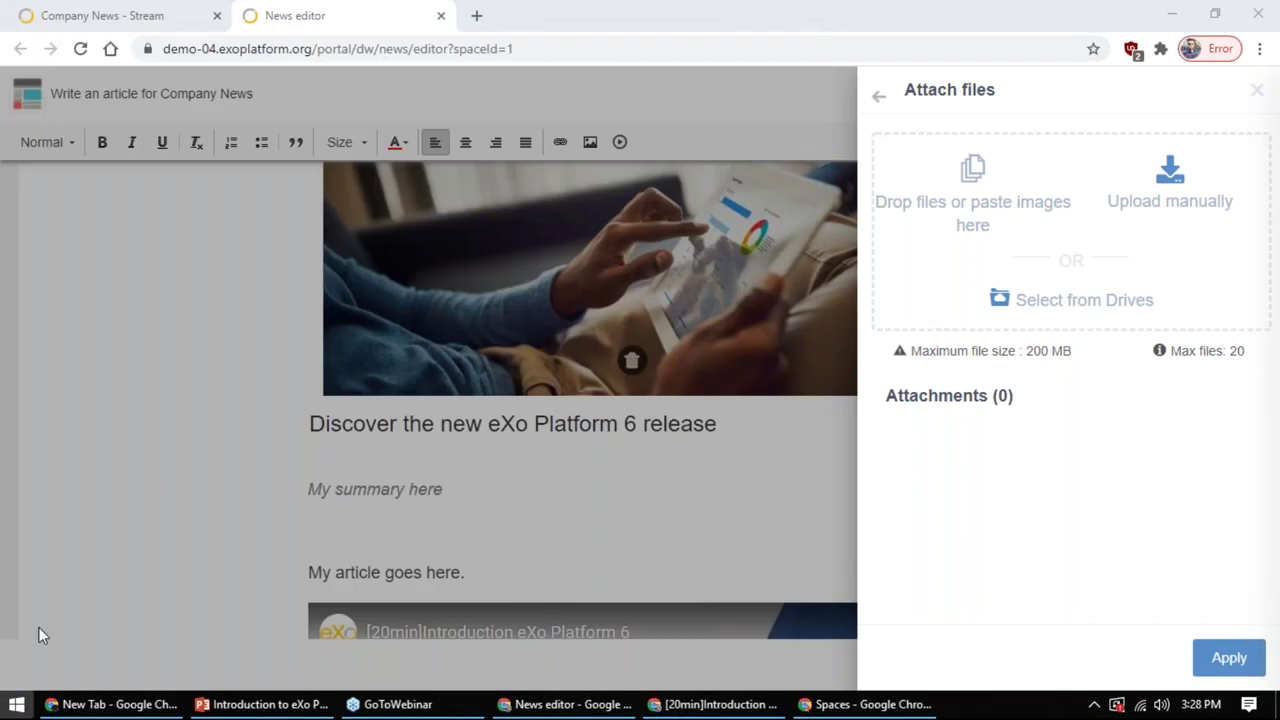
Attach "Vidéo de la formation.mp4" and "Branding Guidelines.pdf" from the demo documents folder to the article
{"action": "key", "text": "super"}
{"action": "left_click", "coordinate": [114, 423]}
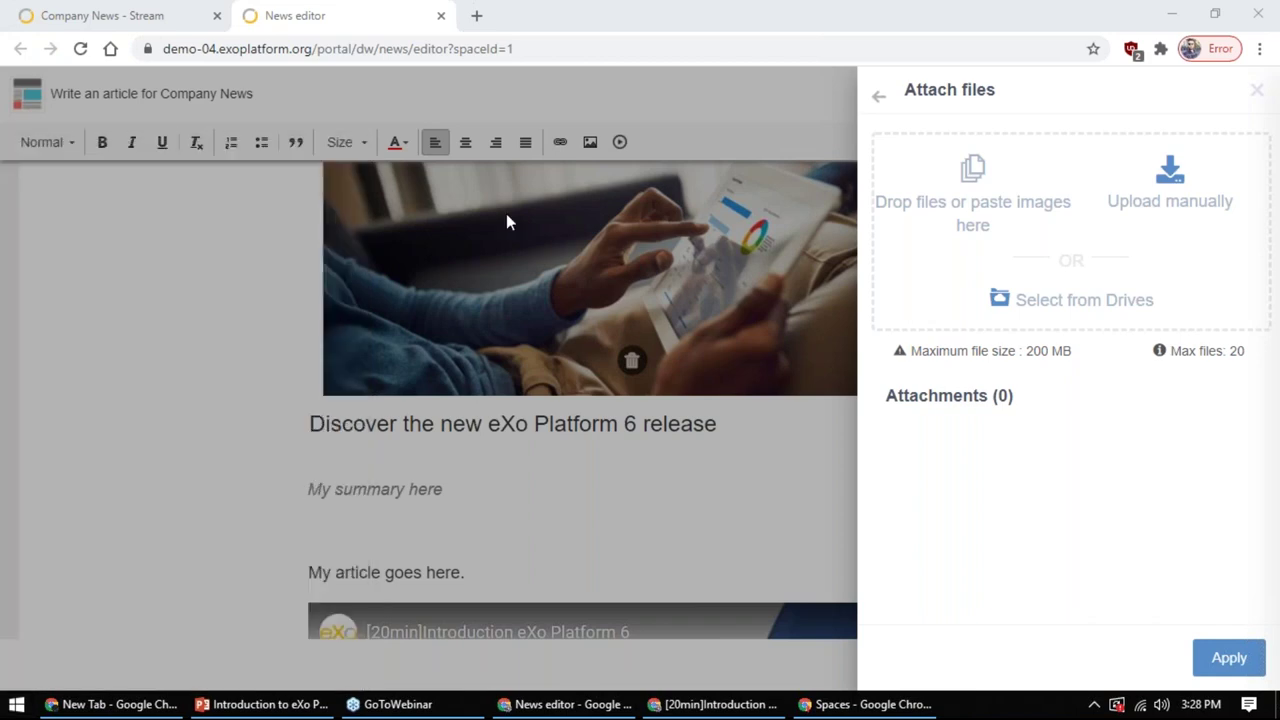
{"action": "left_click_drag", "start_coordinate": [636, 175], "coordinate": [1006, 194]}
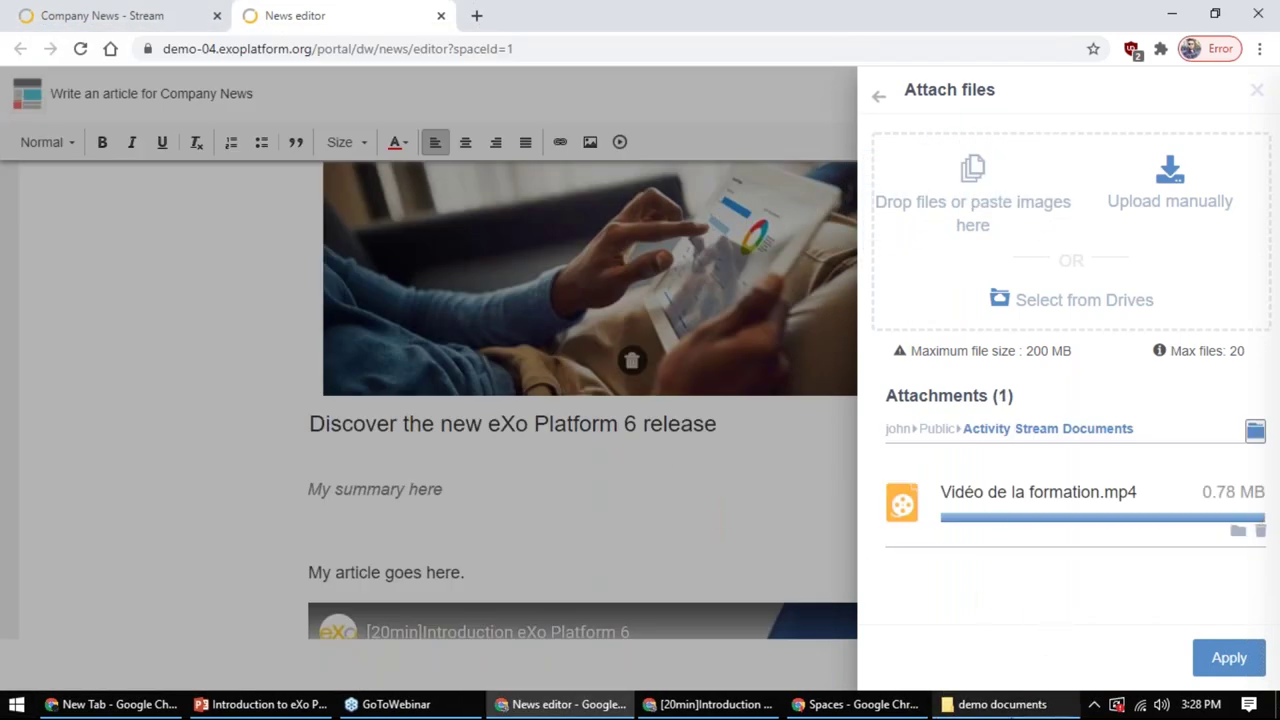
{"action": "left_click", "coordinate": [1000, 704]}
{"action": "left_click_drag", "start_coordinate": [636, 445], "coordinate": [930, 248]}
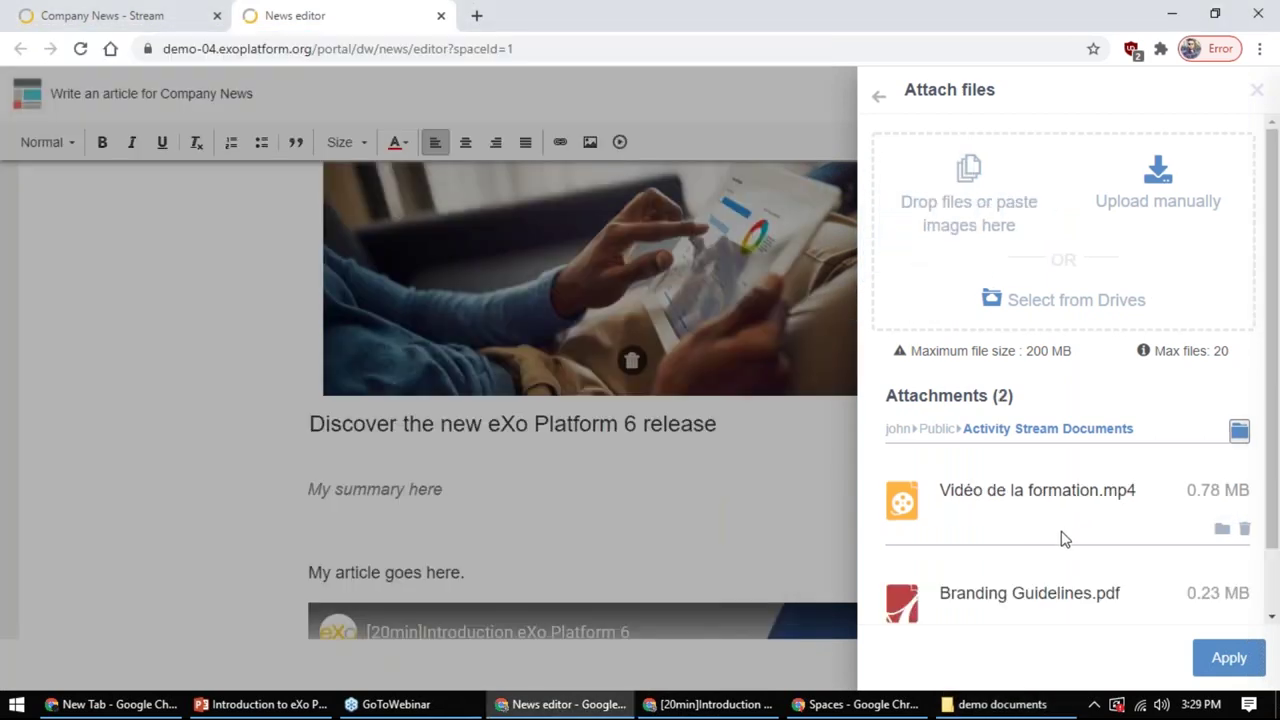
{"action": "left_click", "coordinate": [1236, 662]}
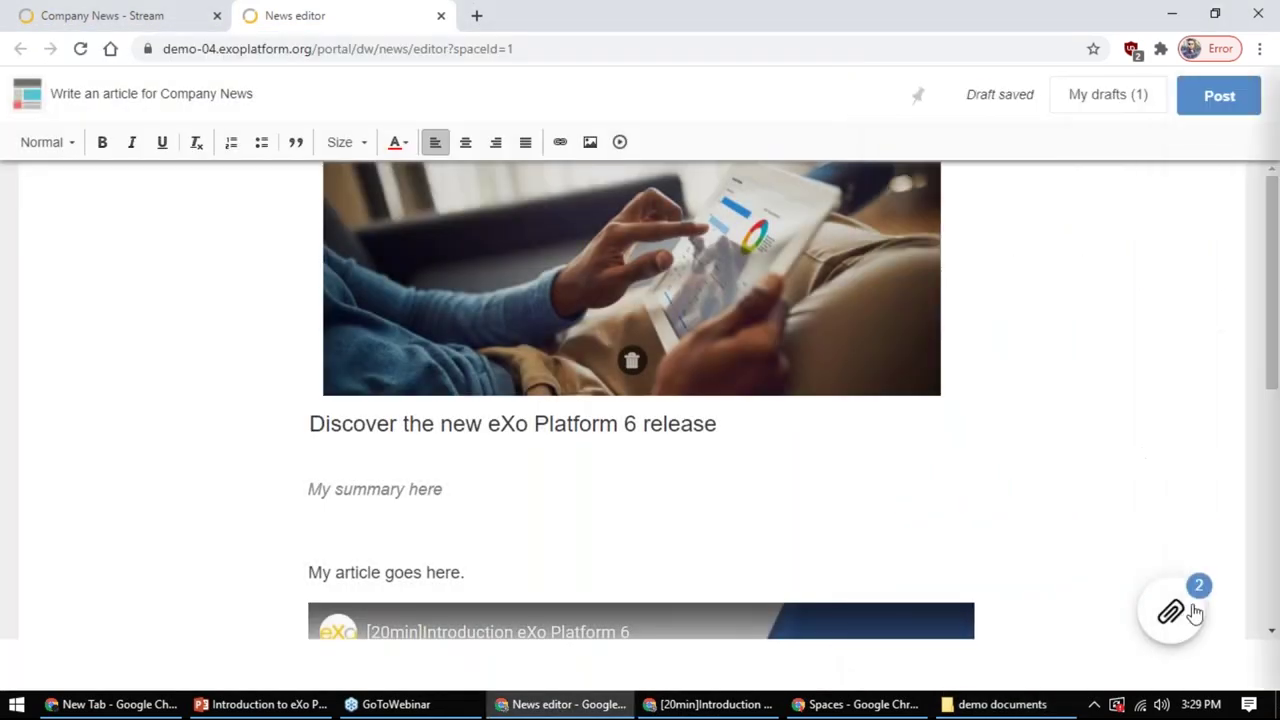
Look at the list of saved article drafts and close it again
{"action": "left_click", "coordinate": [1106, 97]}
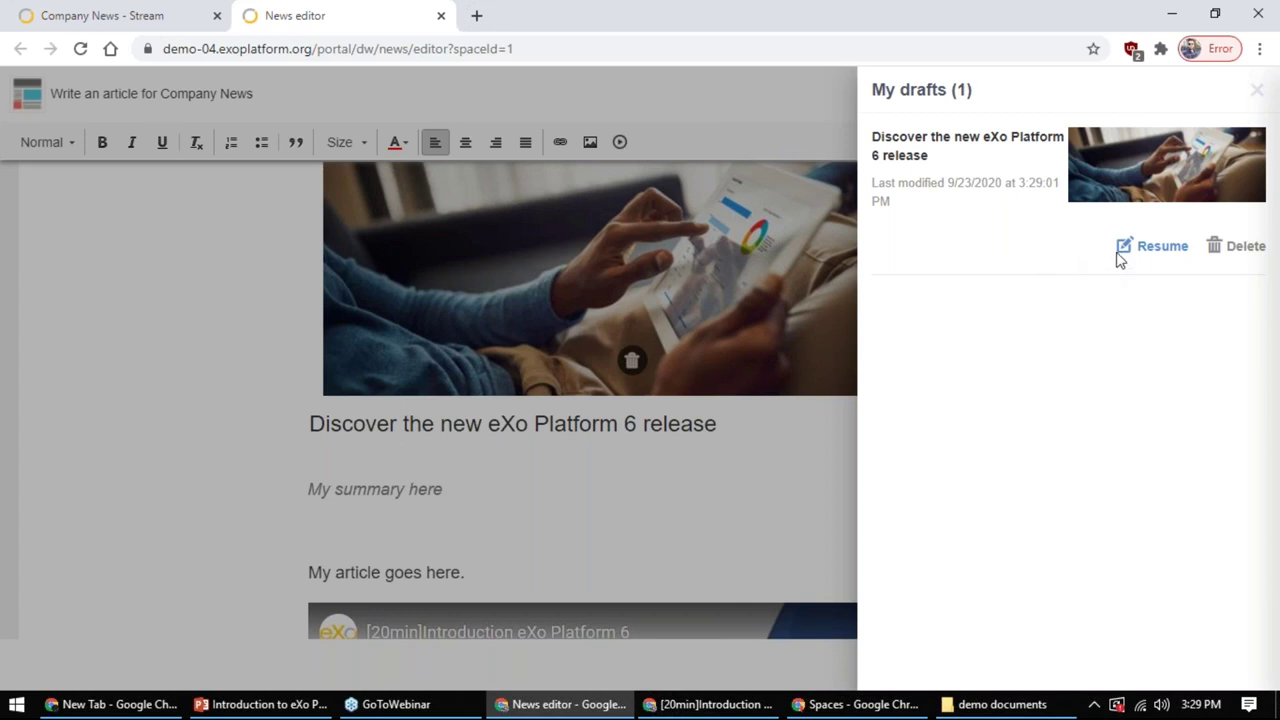
{"action": "left_click", "coordinate": [1256, 91]}
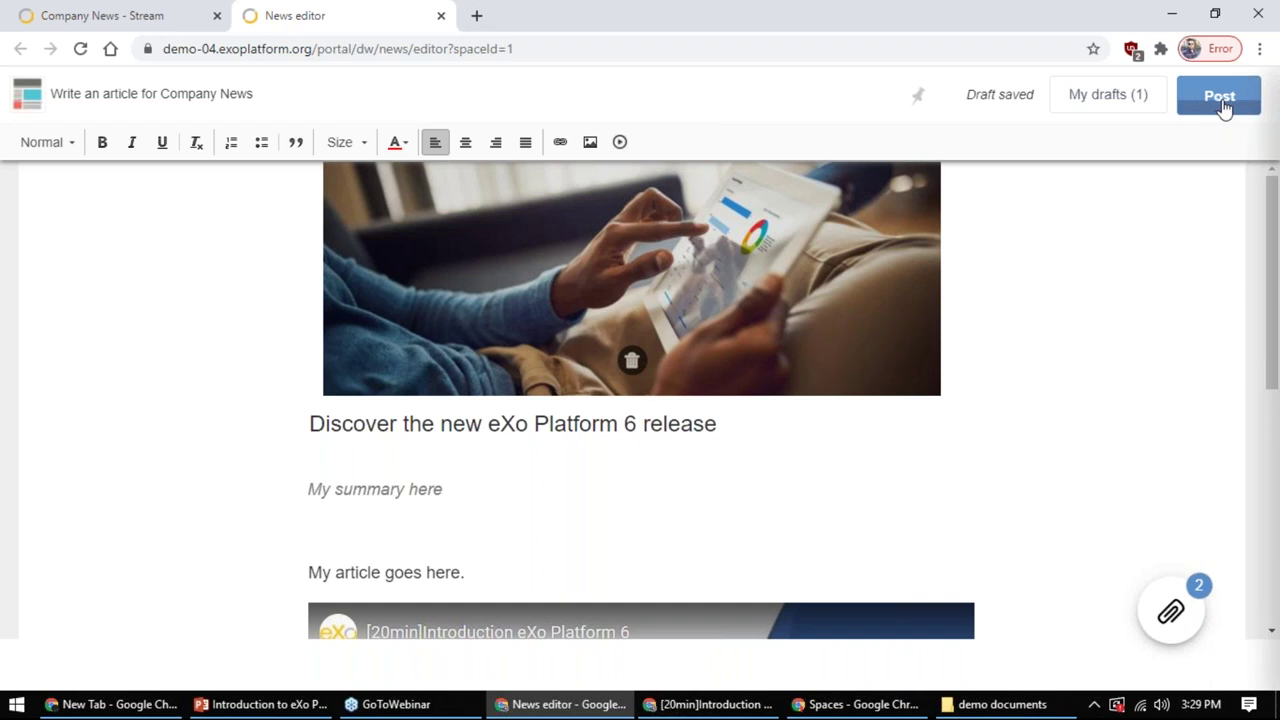
Pin the article to the snapshot page for everyone and post it to Company News
{"action": "left_click", "coordinate": [919, 98]}
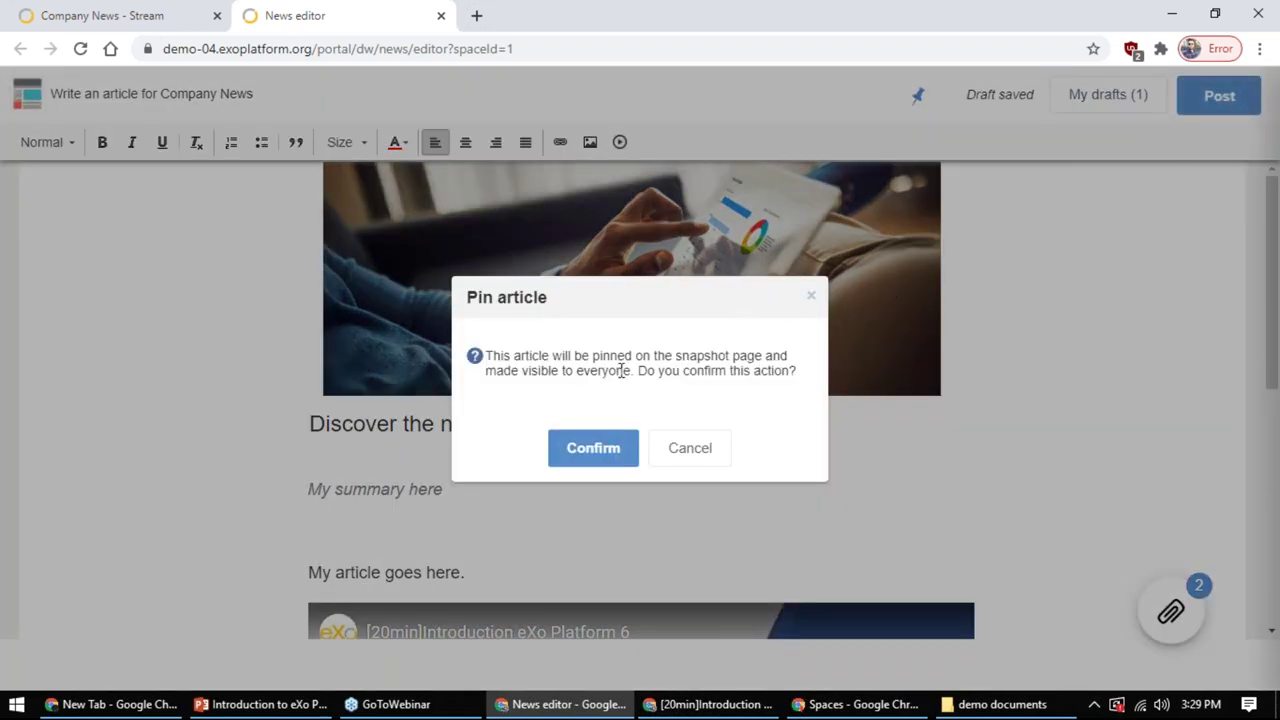
{"action": "left_click_drag", "start_coordinate": [491, 356], "coordinate": [738, 356]}
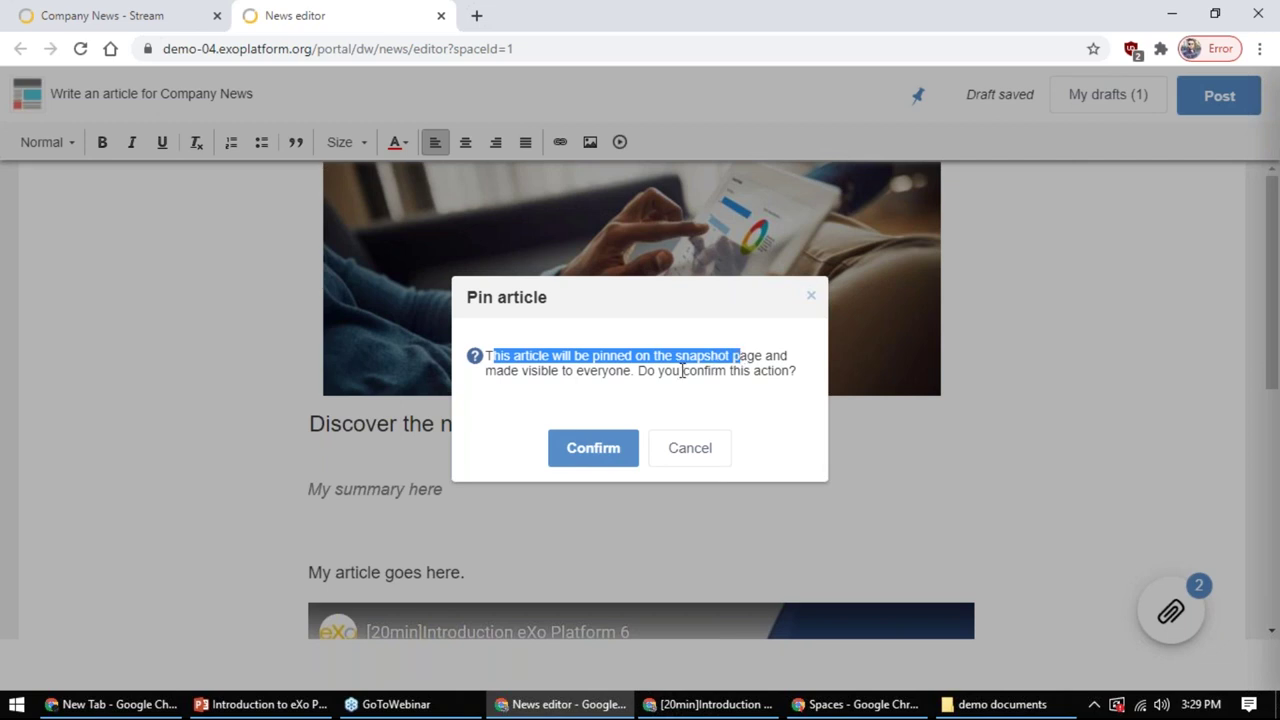
{"action": "left_click", "coordinate": [698, 375]}
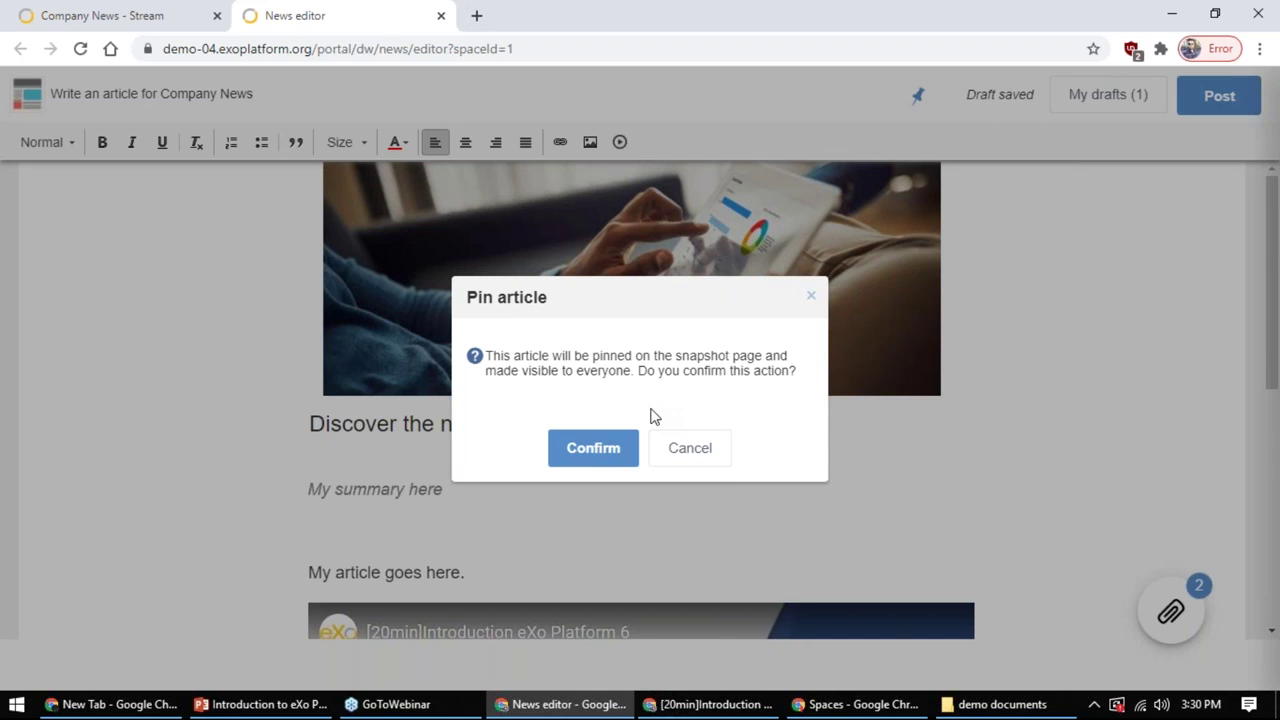
{"action": "left_click", "coordinate": [603, 450]}
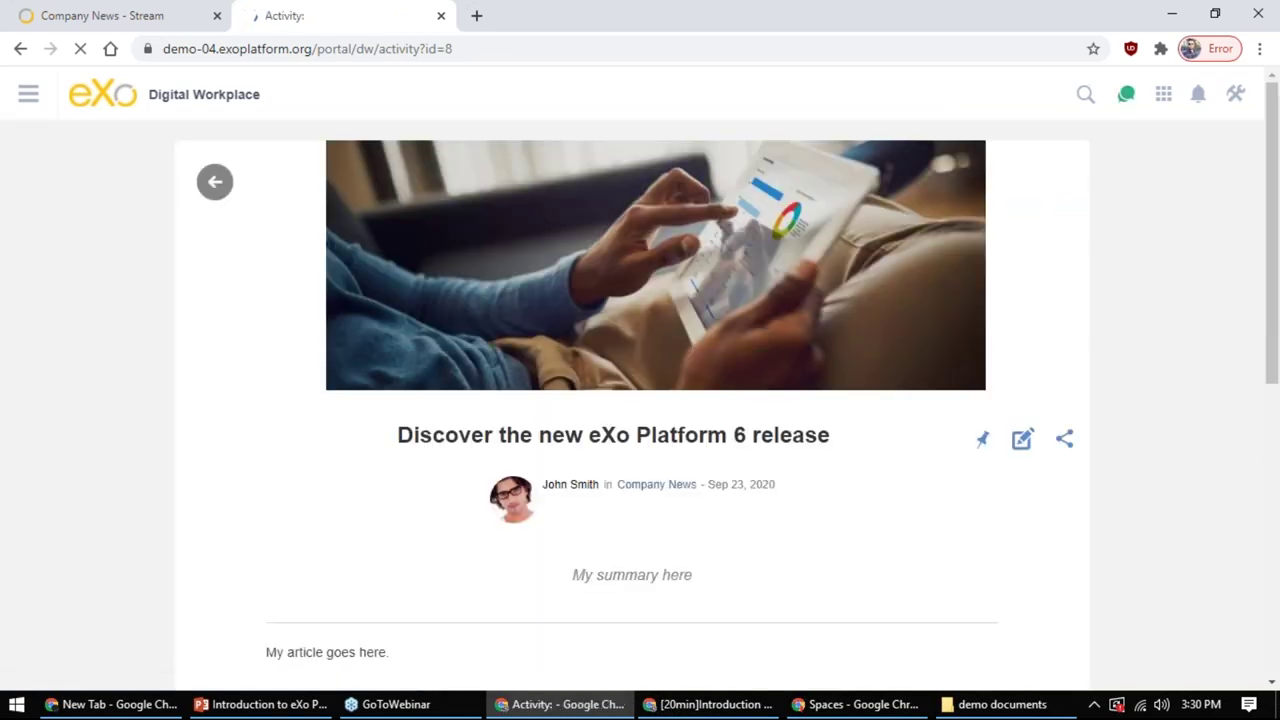
Look through the published article's content, video and attachments, and show its comment field
{"action": "scroll", "coordinate": [609, 451], "scroll_direction": "down", "scroll_amount": 4}
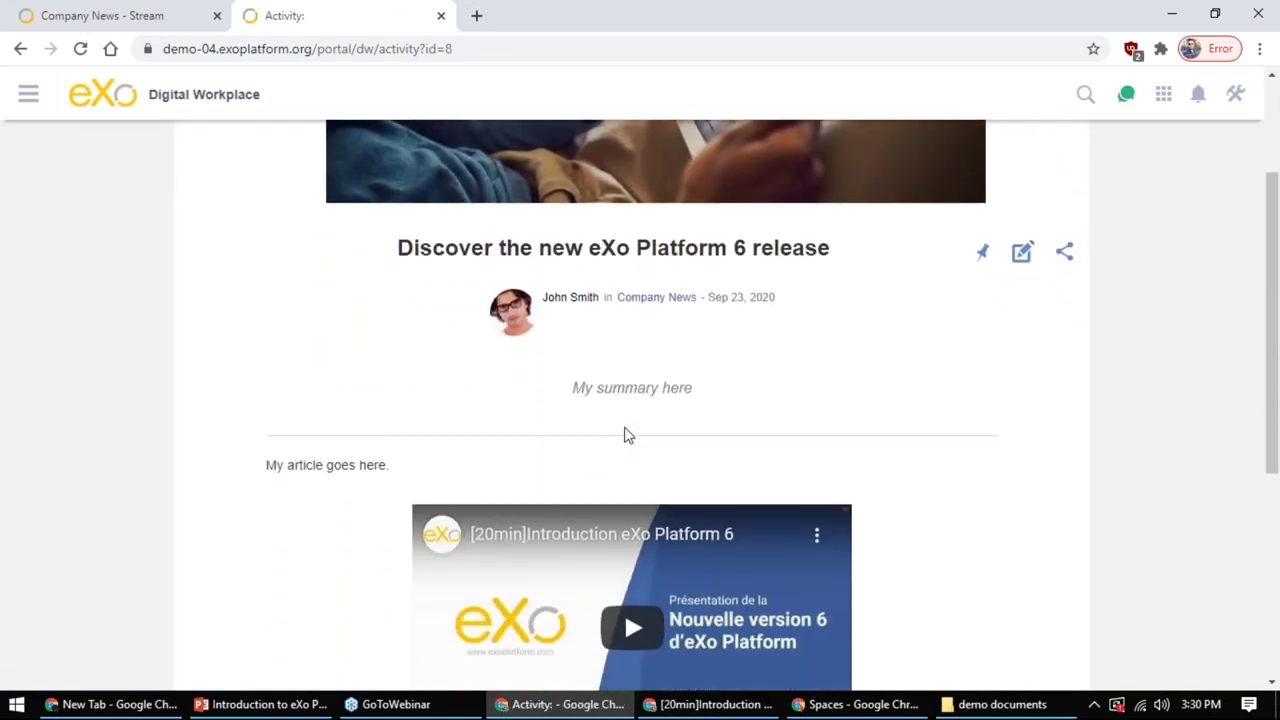
{"action": "scroll", "coordinate": [632, 423], "scroll_direction": "down", "scroll_amount": 2}
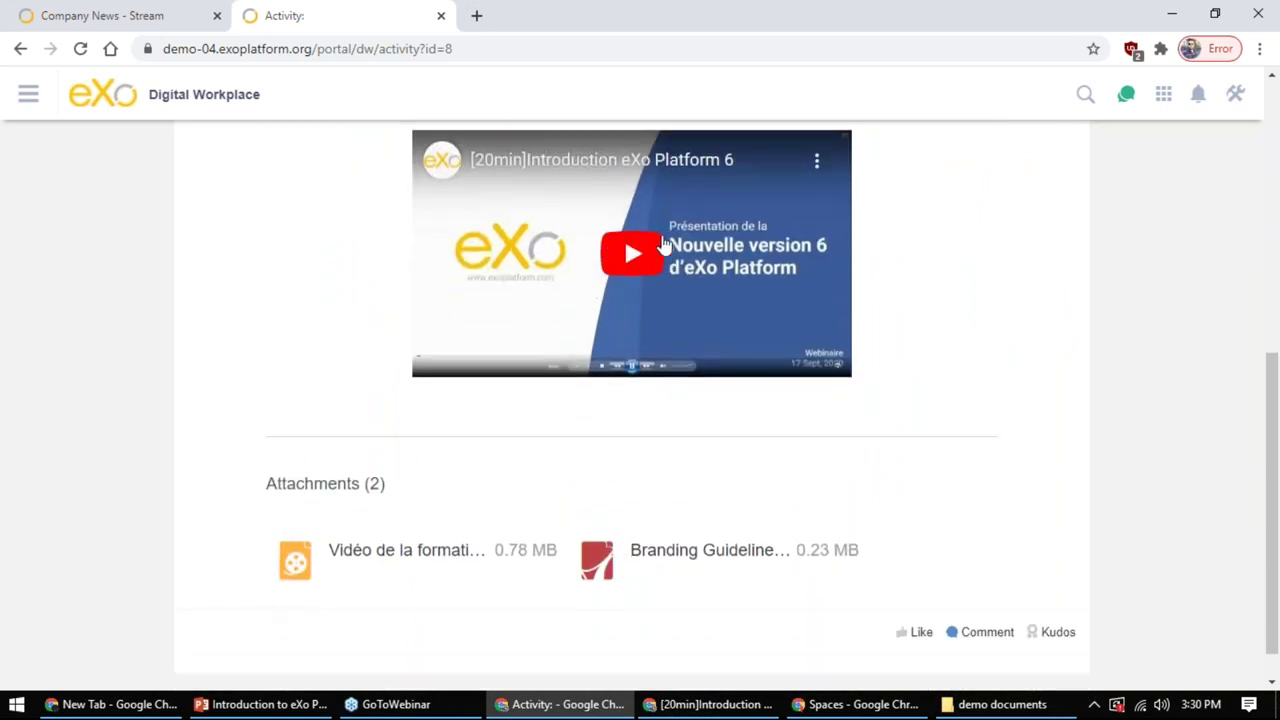
{"action": "scroll", "coordinate": [638, 257], "scroll_direction": "down", "scroll_amount": 1}
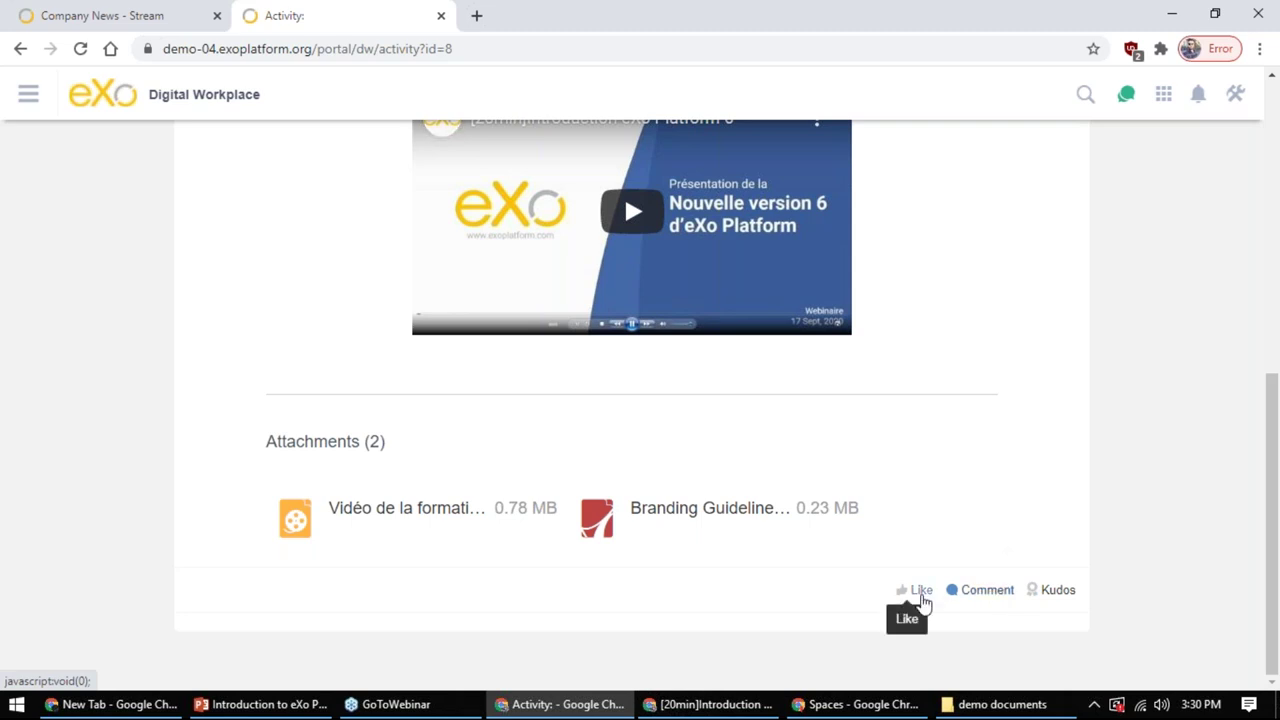
{"action": "left_click", "coordinate": [977, 590]}
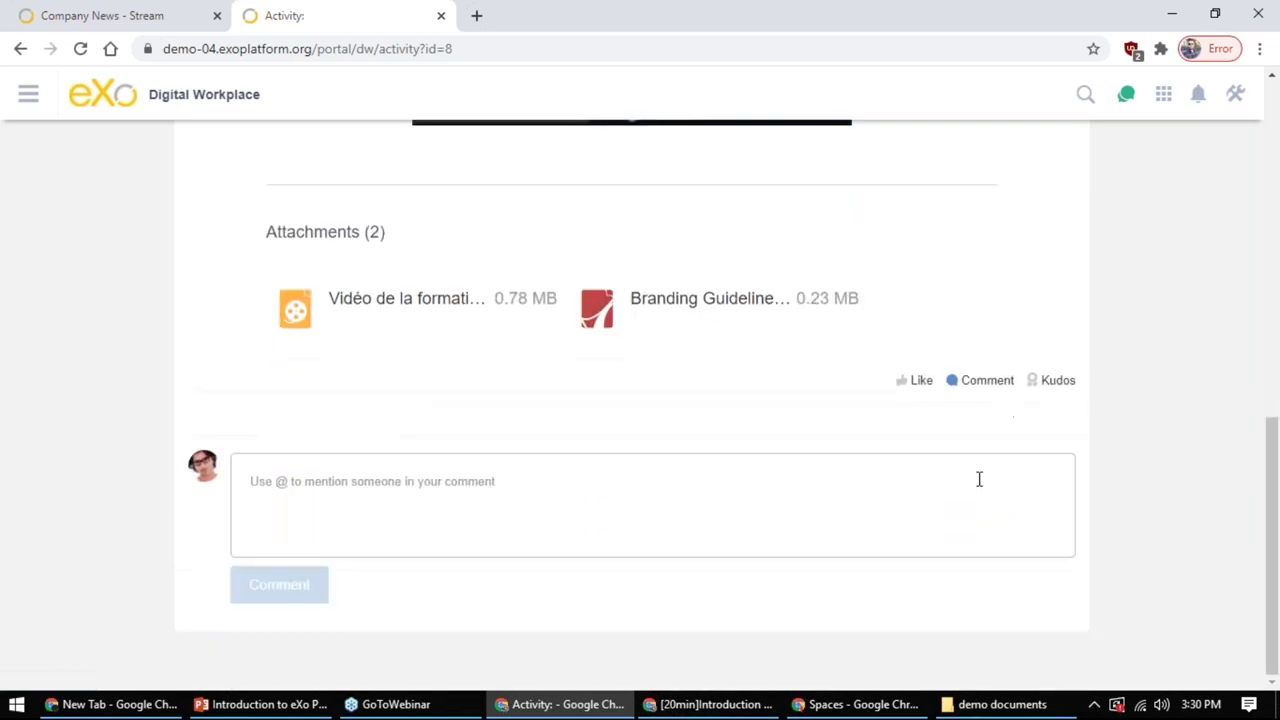
{"action": "scroll", "coordinate": [1074, 405], "scroll_direction": "up", "scroll_amount": 8}
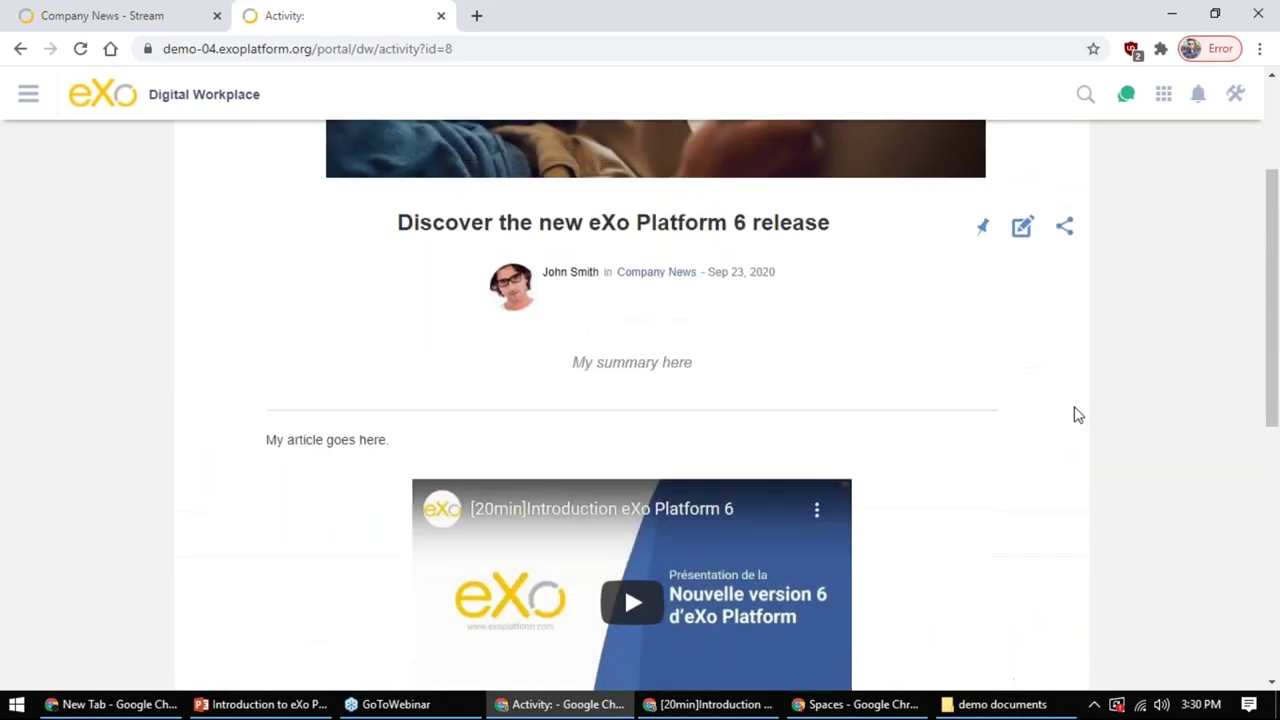
Switch to the HR manager's browser window and open the Snapshot page at the latest news
{"action": "left_click", "coordinate": [848, 704]}
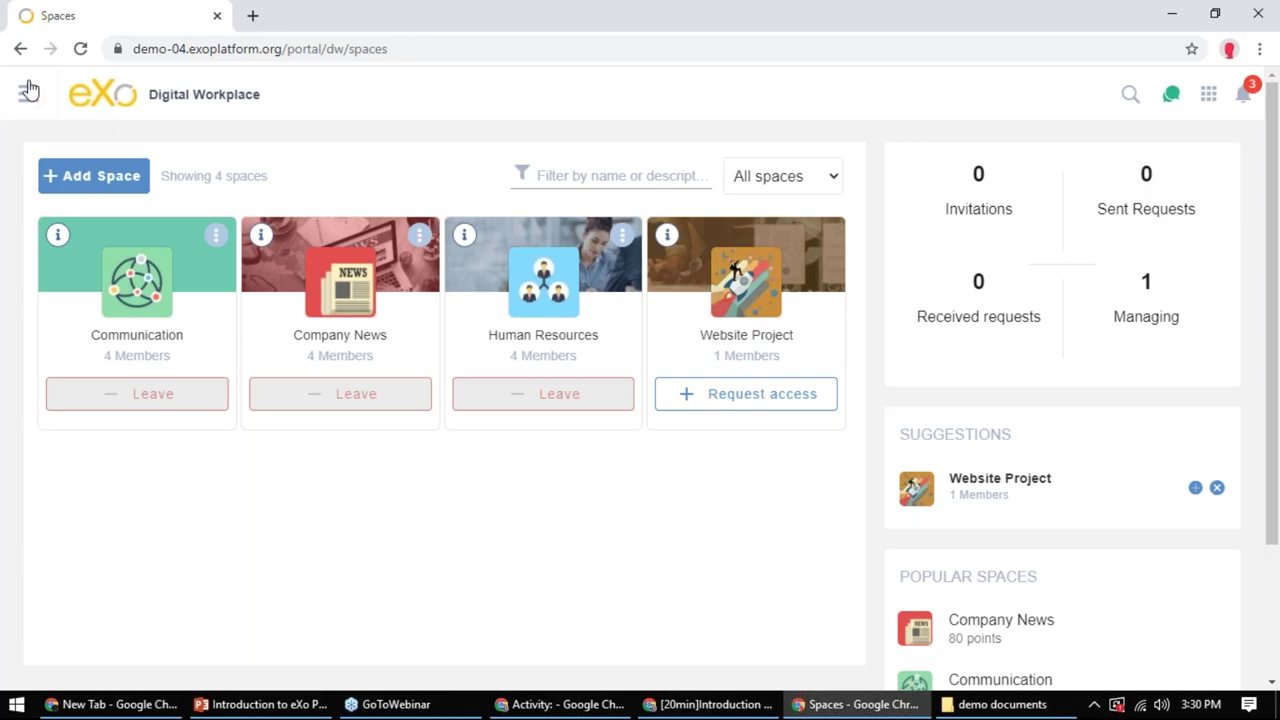
{"action": "left_click", "coordinate": [28, 94]}
{"action": "left_click", "coordinate": [343, 85]}
{"action": "left_click", "coordinate": [28, 94]}
{"action": "left_click", "coordinate": [69, 158]}
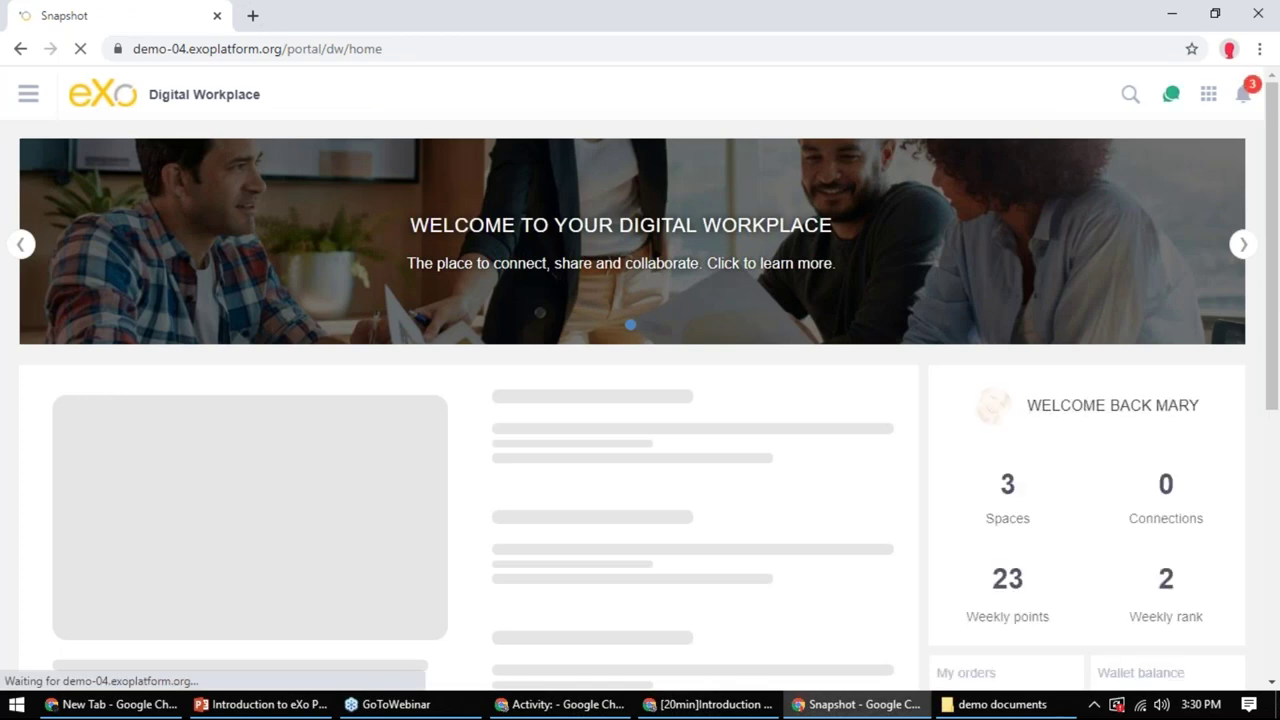
{"action": "scroll", "coordinate": [380, 350], "scroll_direction": "down", "scroll_amount": 1}
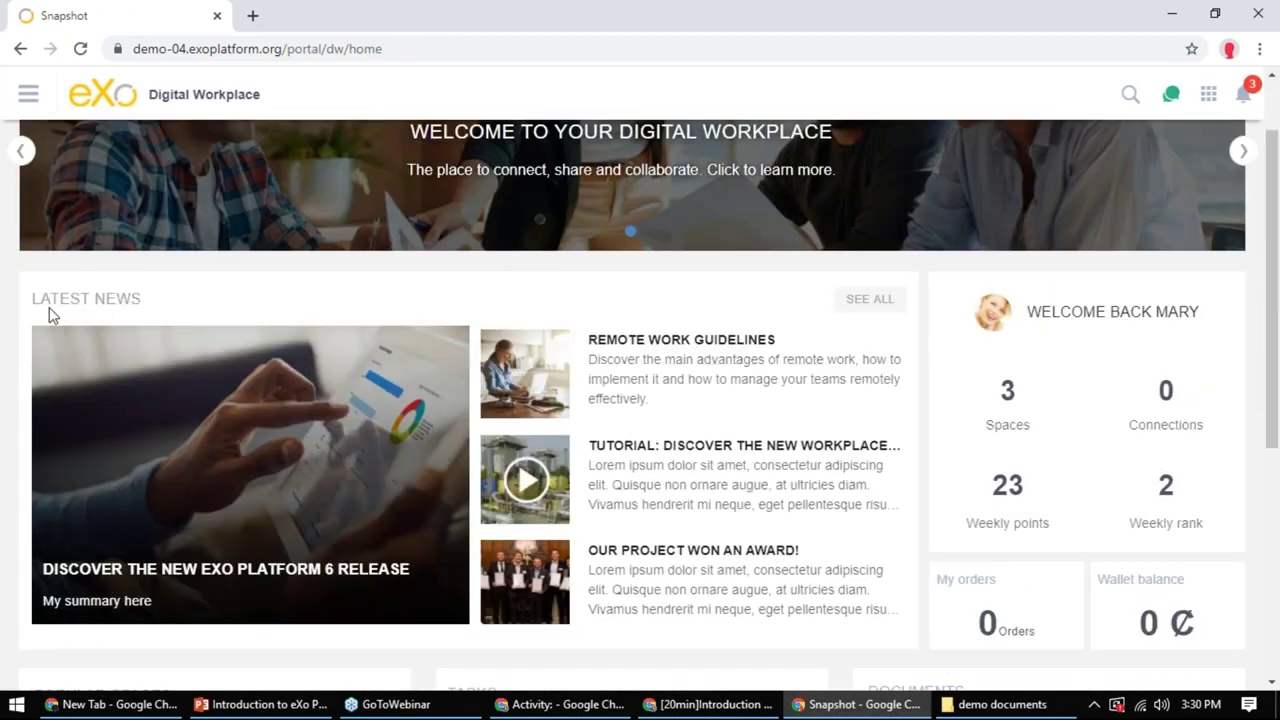
Open the article "Discover the new eXo Platform 6 release" from the latest news
{"action": "left_click_drag", "start_coordinate": [33, 302], "coordinate": [149, 317]}
{"action": "left_click", "coordinate": [150, 318]}
{"action": "left_click", "coordinate": [248, 543]}
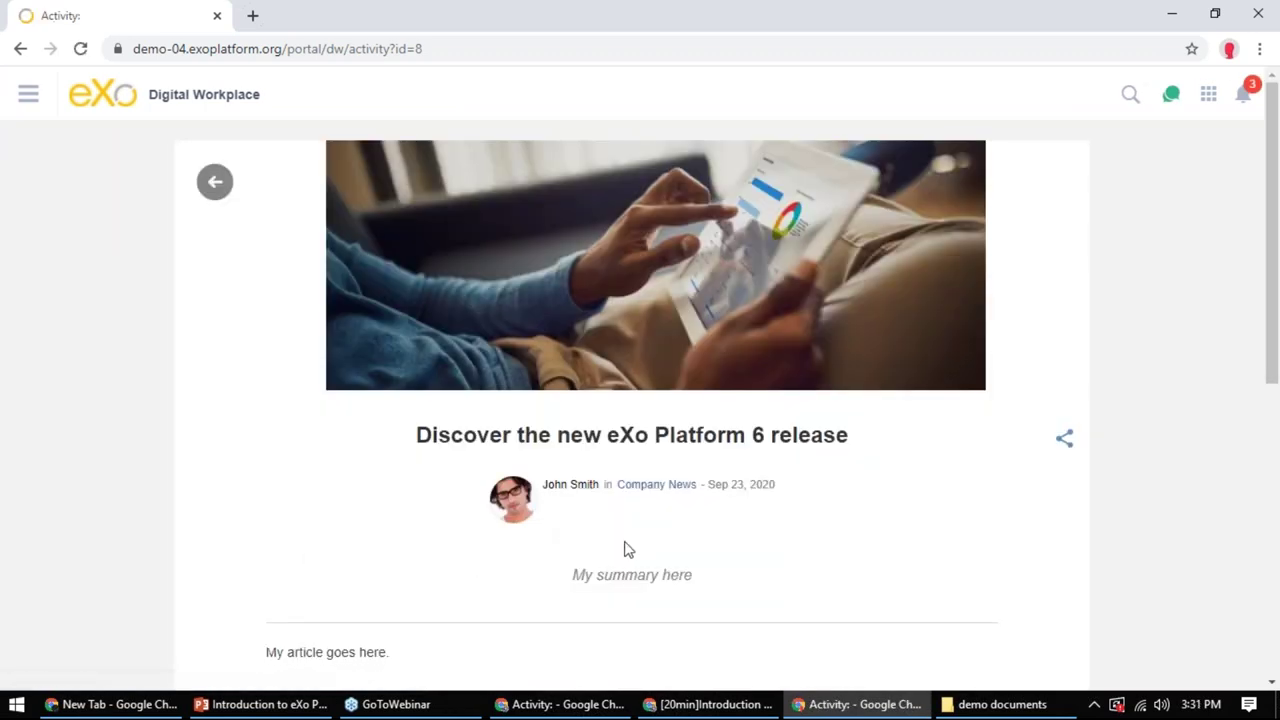
Like the article and open its comment field
{"action": "scroll", "coordinate": [626, 546], "scroll_direction": "down", "scroll_amount": 10}
{"action": "scroll", "coordinate": [930, 606], "scroll_direction": "down", "scroll_amount": 5}
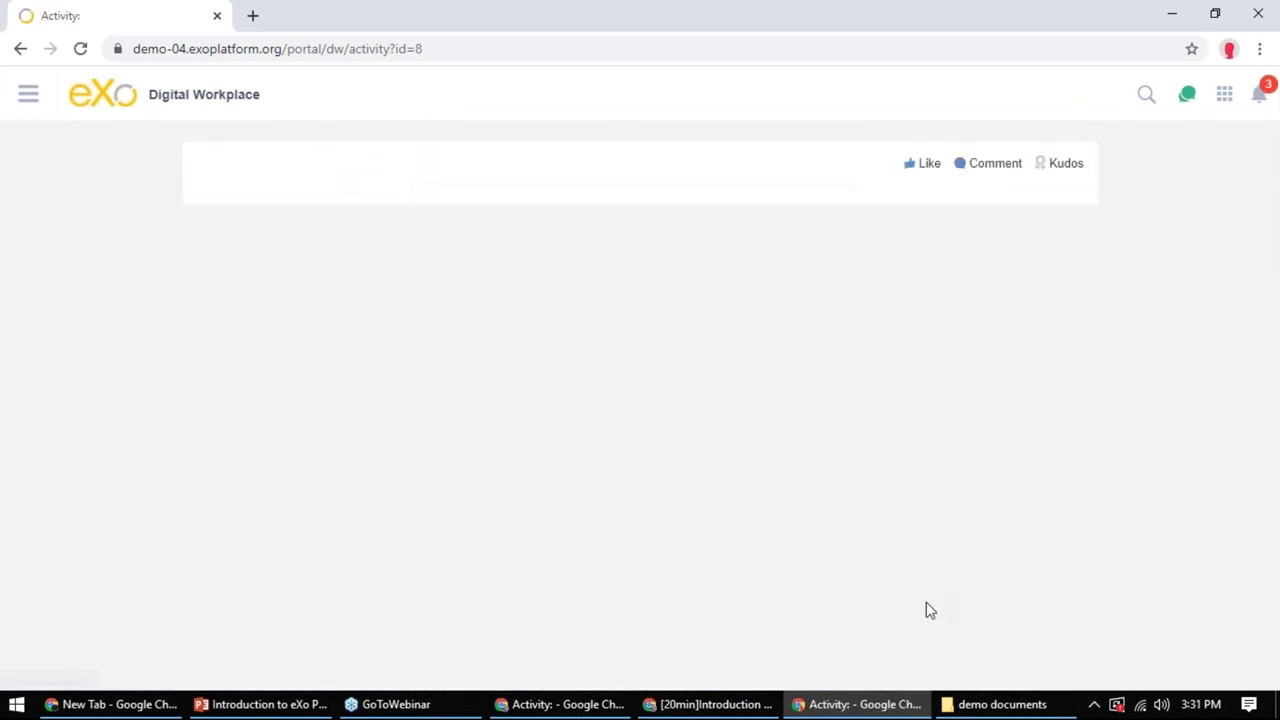
{"action": "scroll", "coordinate": [917, 534], "scroll_direction": "down", "scroll_amount": 8}
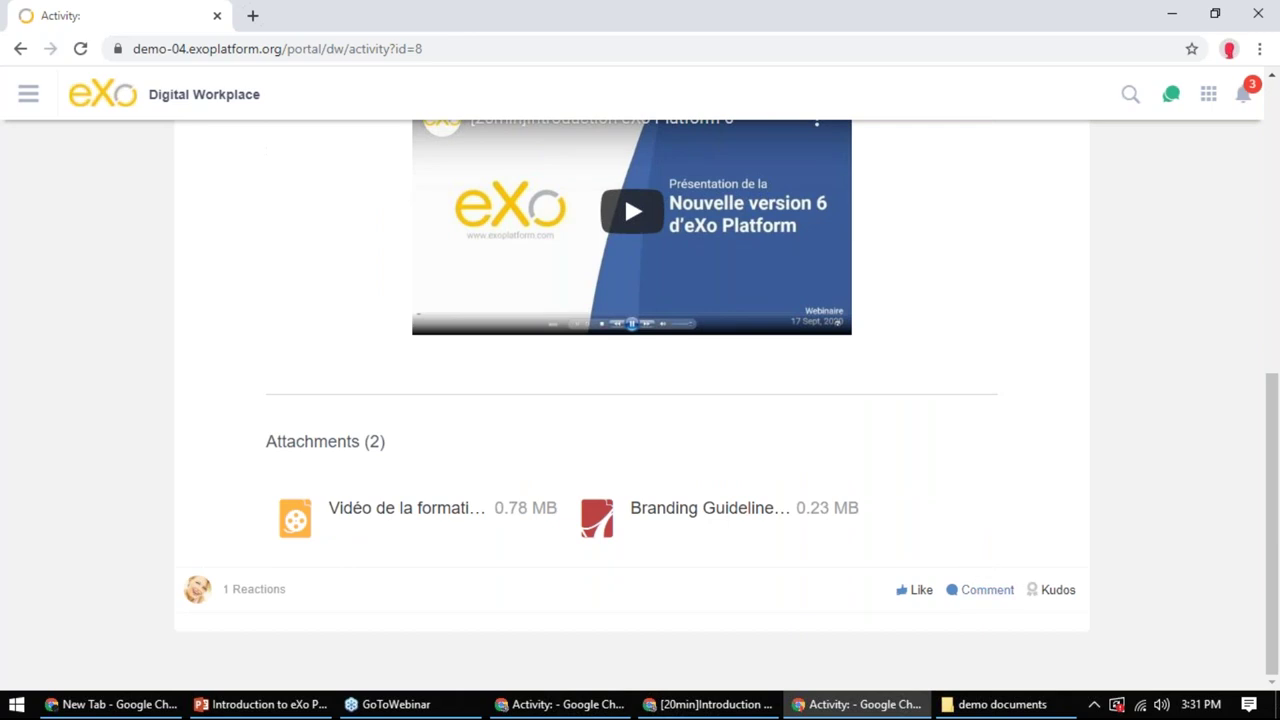
{"action": "left_click", "coordinate": [983, 590]}
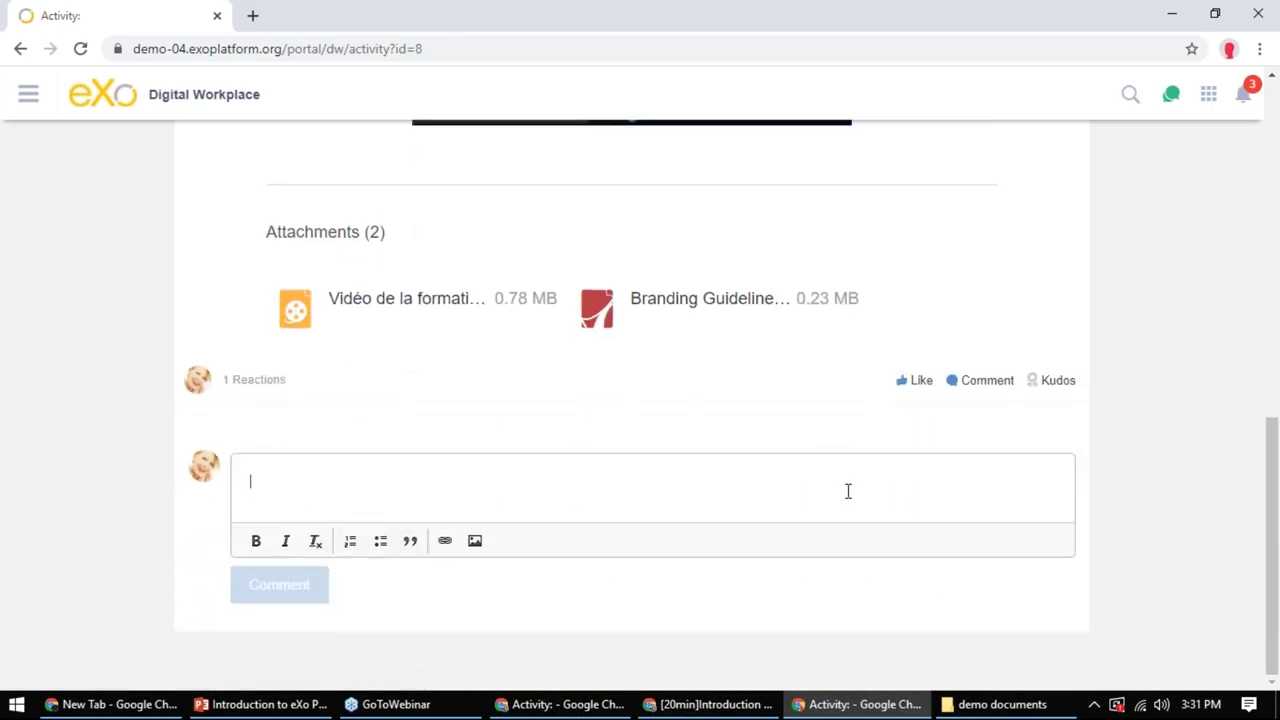
Send the article's author a kudos with the message "Congrats to the eXo team."
{"action": "left_click", "coordinate": [1054, 381]}
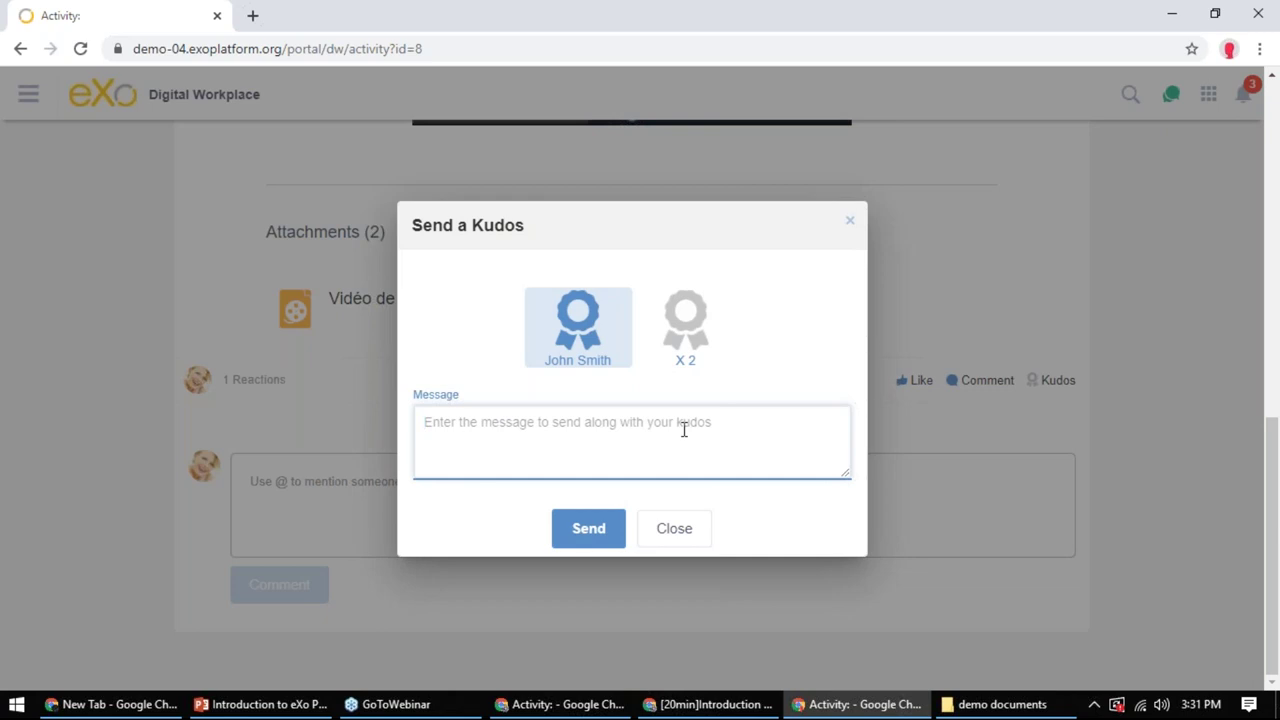
{"action": "type", "text": "Congrats to the "}
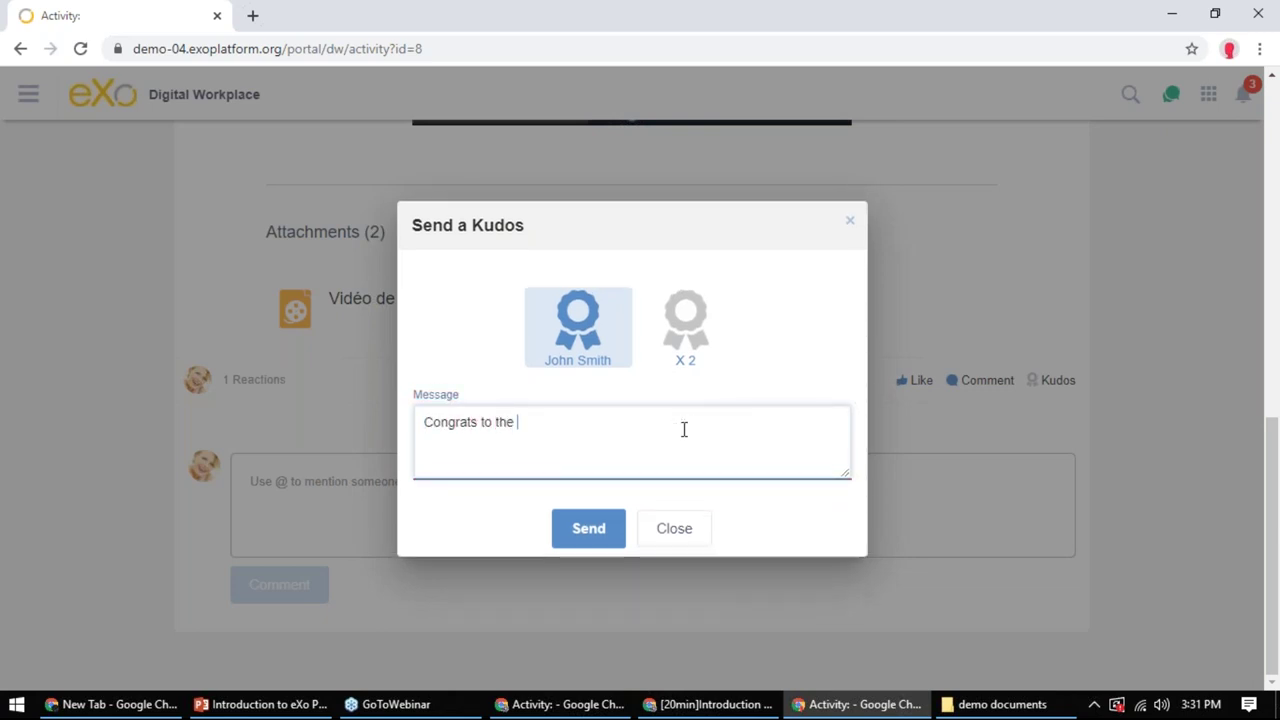
{"action": "type", "text": "eXo team"}
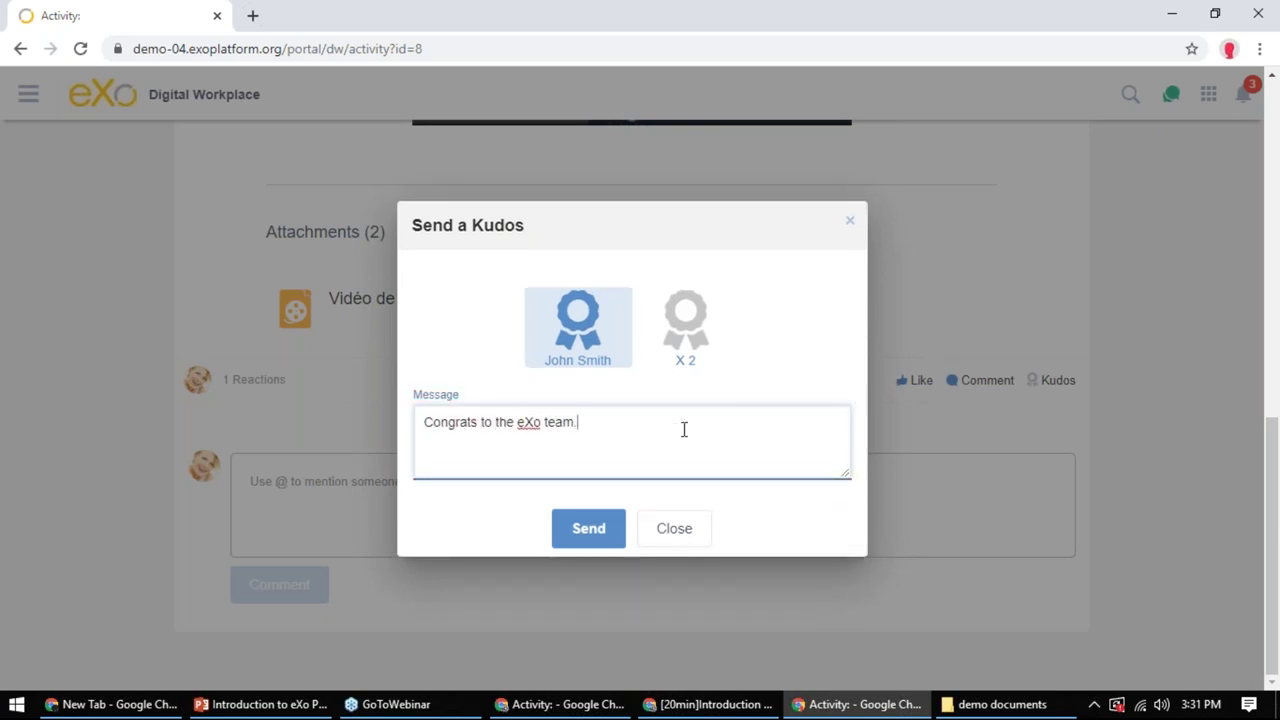
{"action": "type", "text": "."}
{"action": "left_click", "coordinate": [603, 530]}
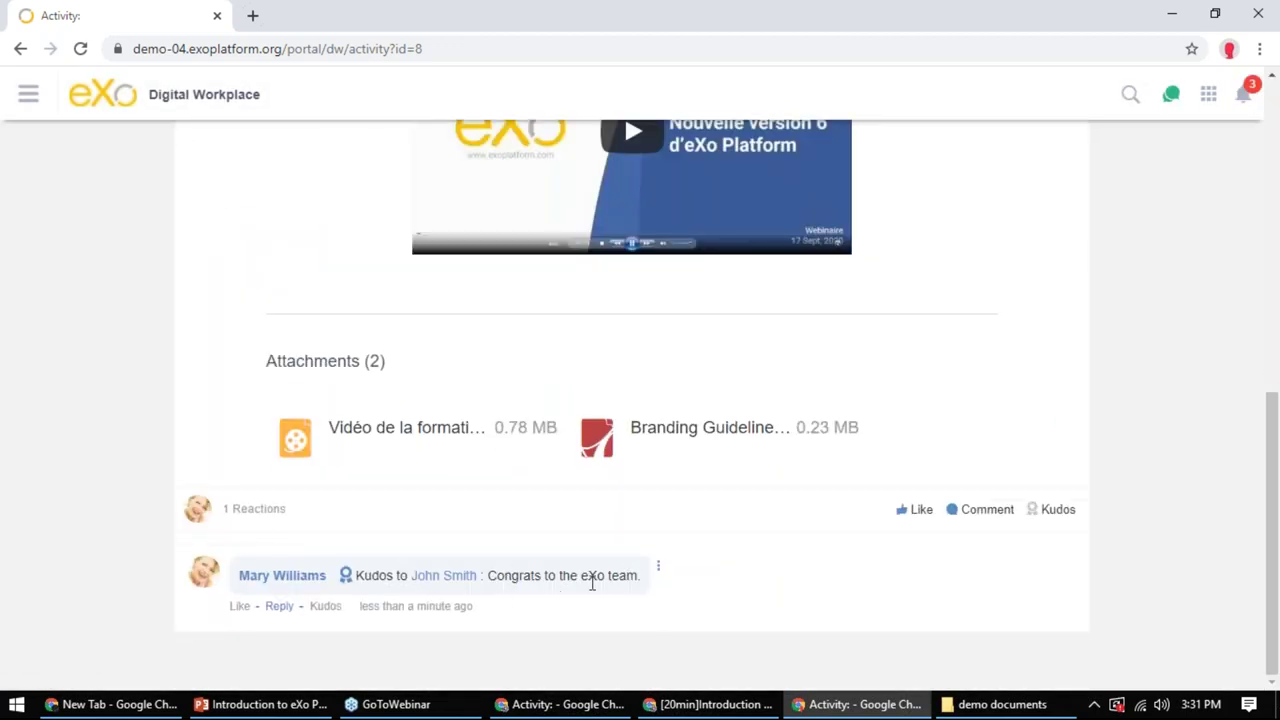
Check the list of notifications and go to the notification settings
{"action": "scroll", "coordinate": [618, 563], "scroll_direction": "up", "scroll_amount": 7}
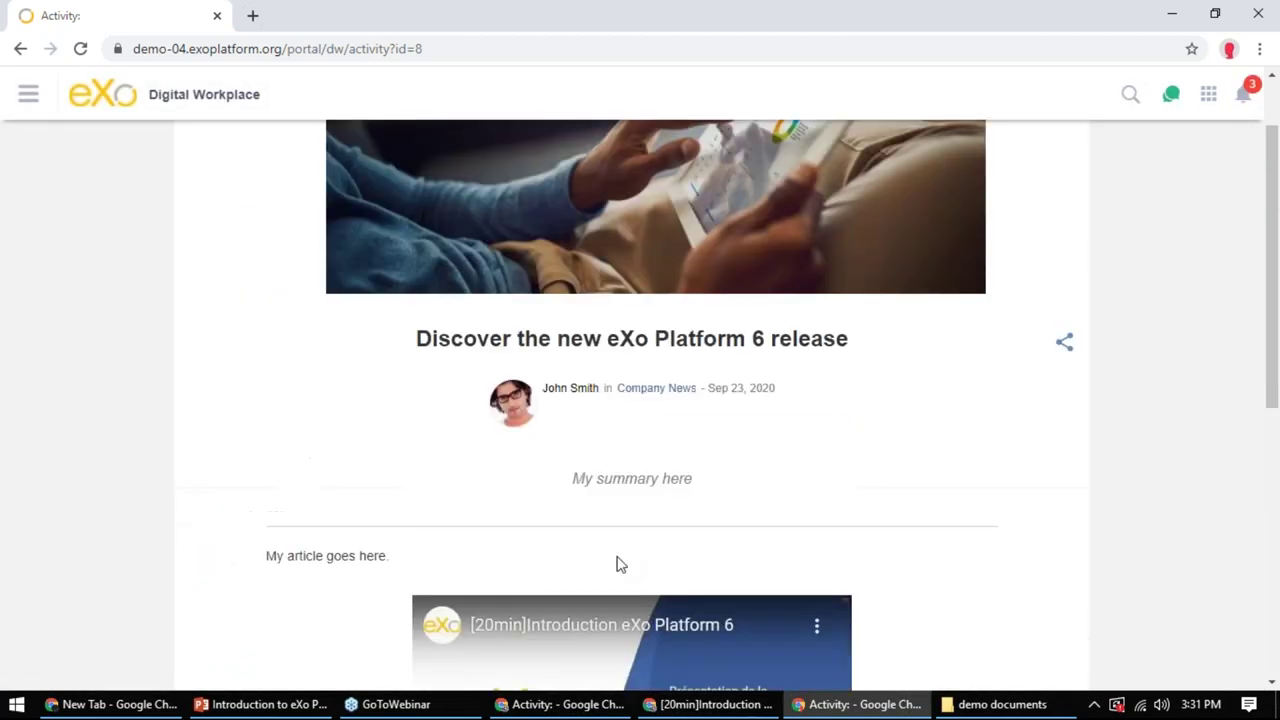
{"action": "left_click", "coordinate": [1243, 94]}
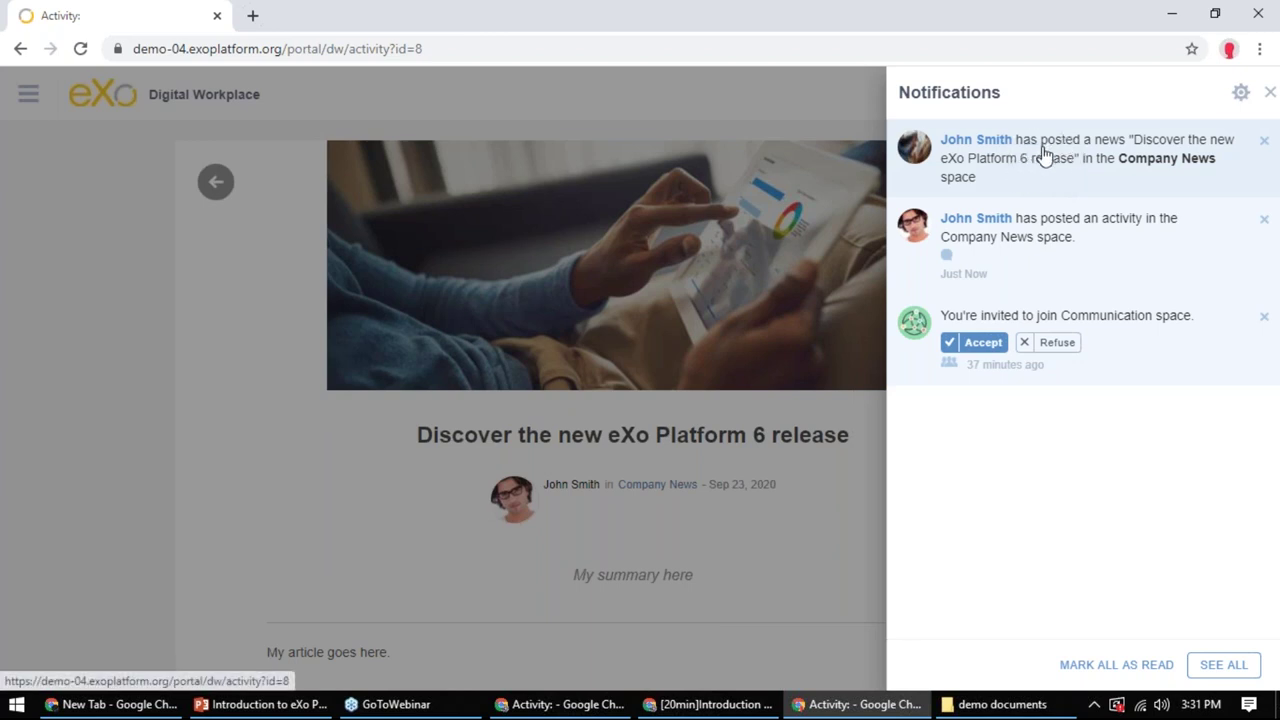
{"action": "left_click", "coordinate": [1242, 97]}
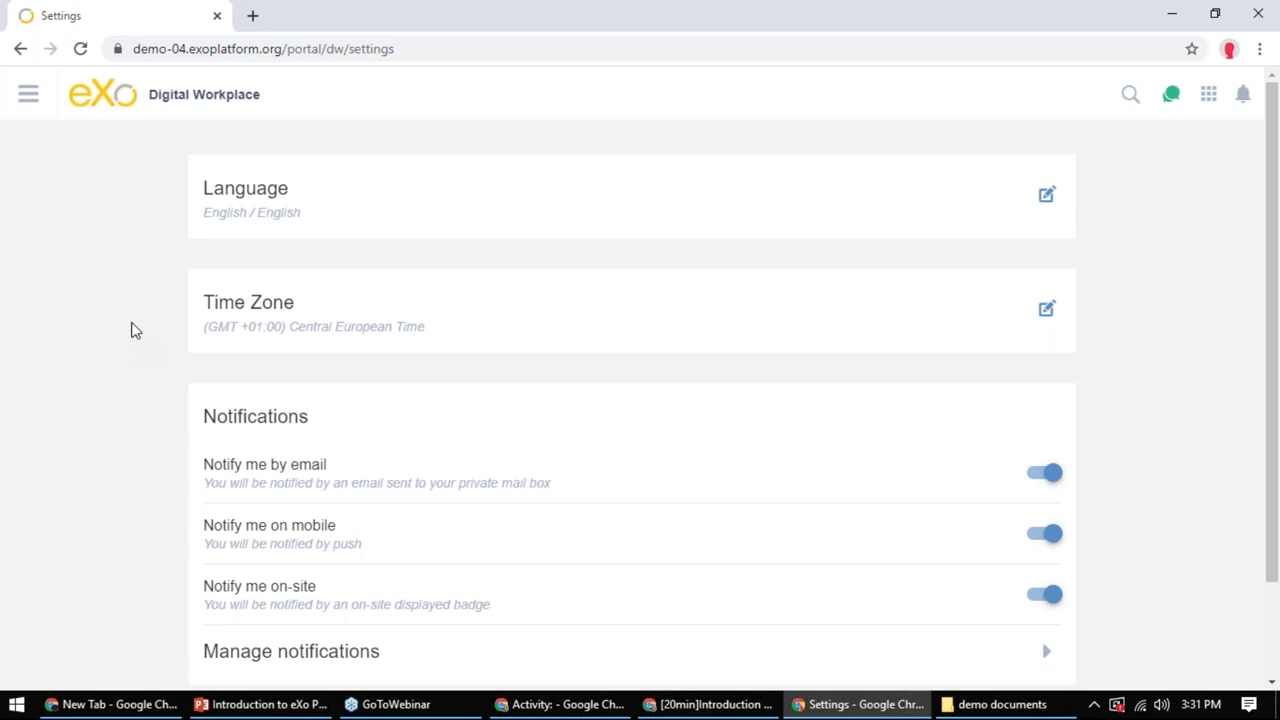
Look through the main navigation menu and its list of recent spaces
{"action": "left_click", "coordinate": [38, 93]}
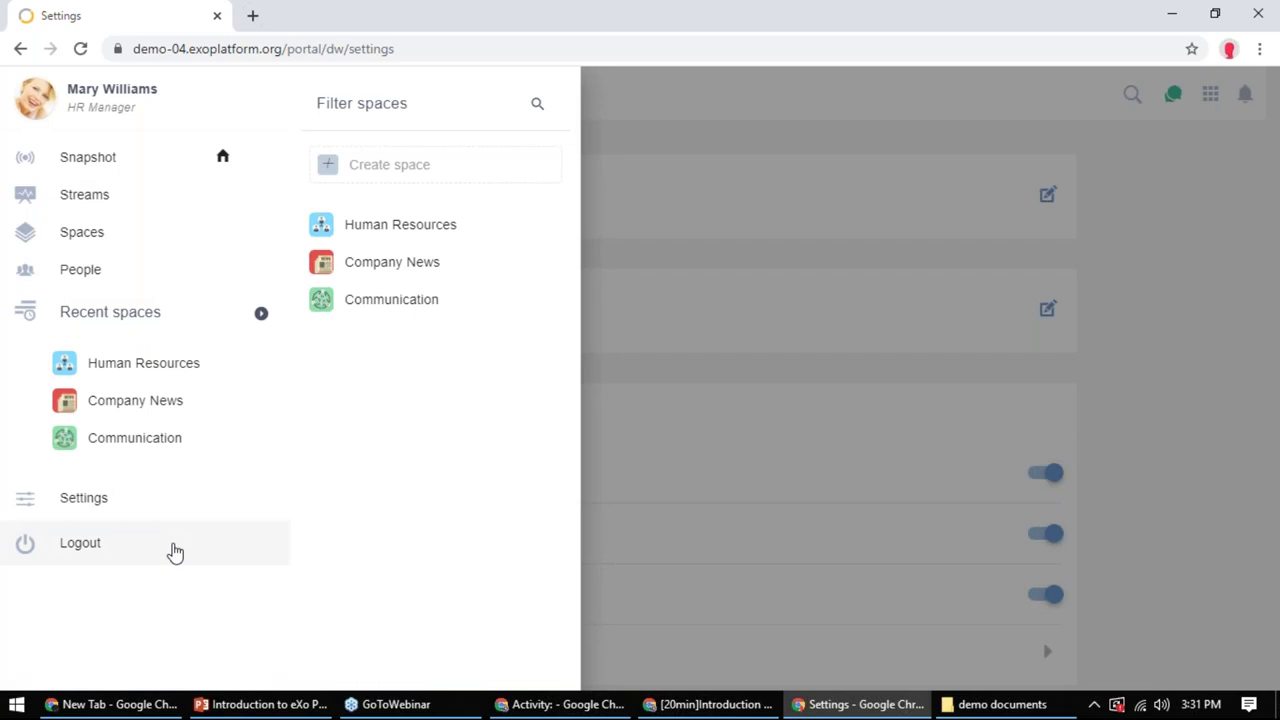
{"action": "left_click", "coordinate": [723, 166]}
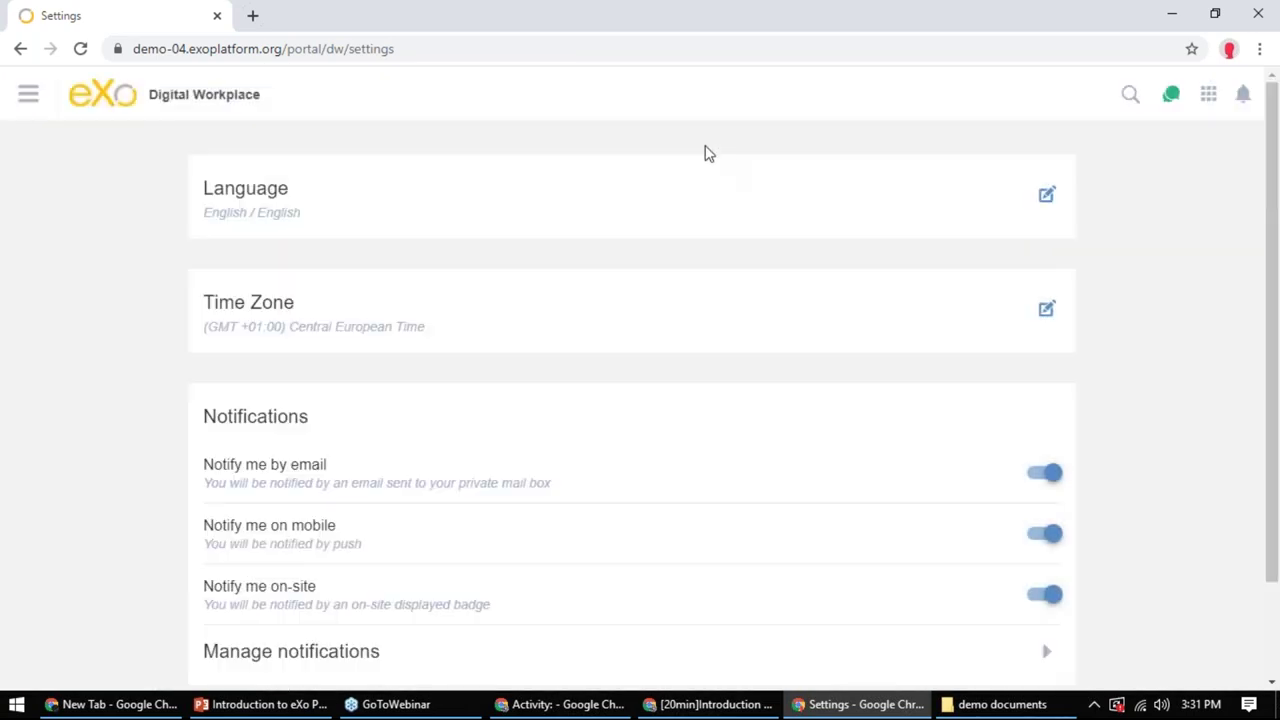
{"action": "left_click", "coordinate": [30, 100]}
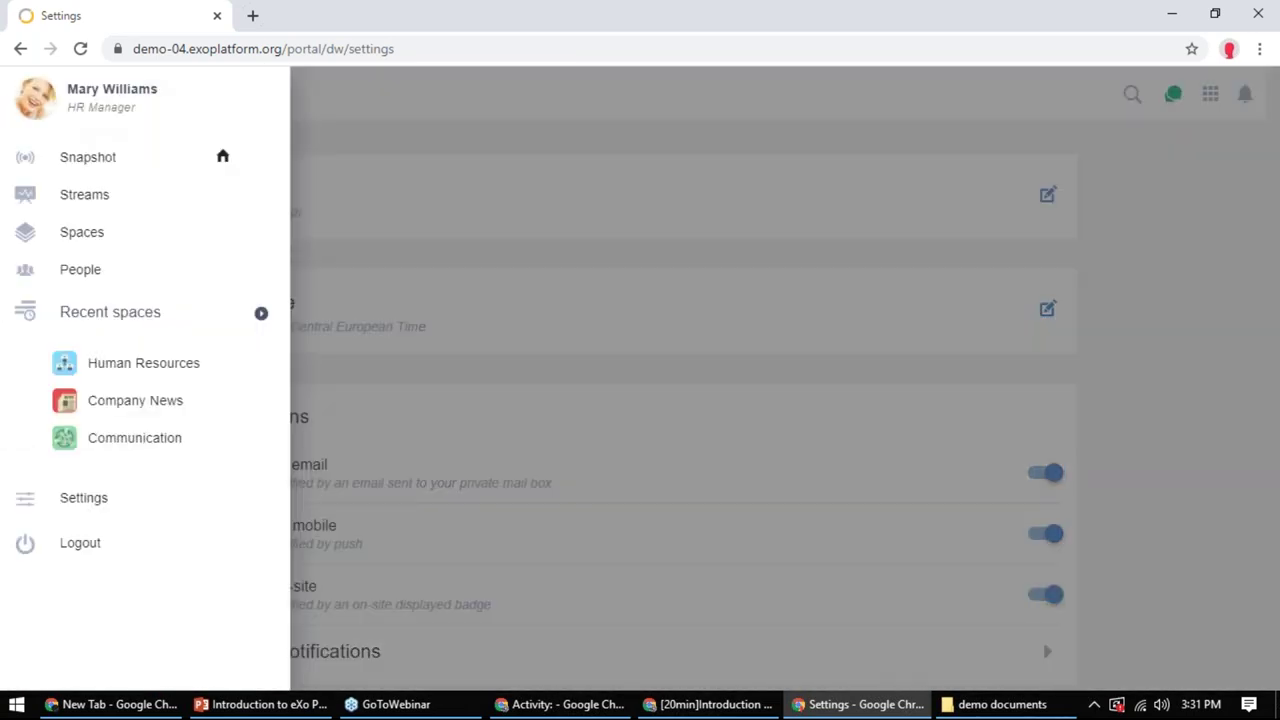
{"action": "left_click", "coordinate": [323, 140]}
{"action": "left_click", "coordinate": [43, 103]}
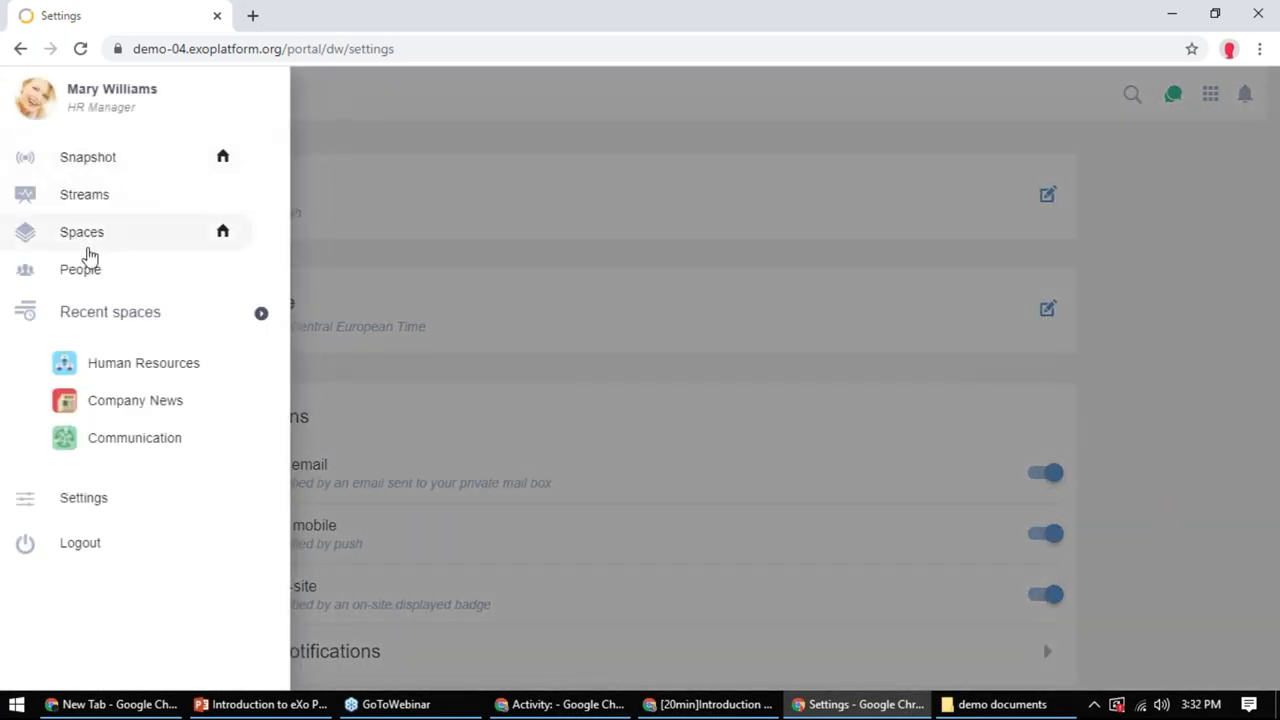
{"action": "left_click", "coordinate": [100, 311]}
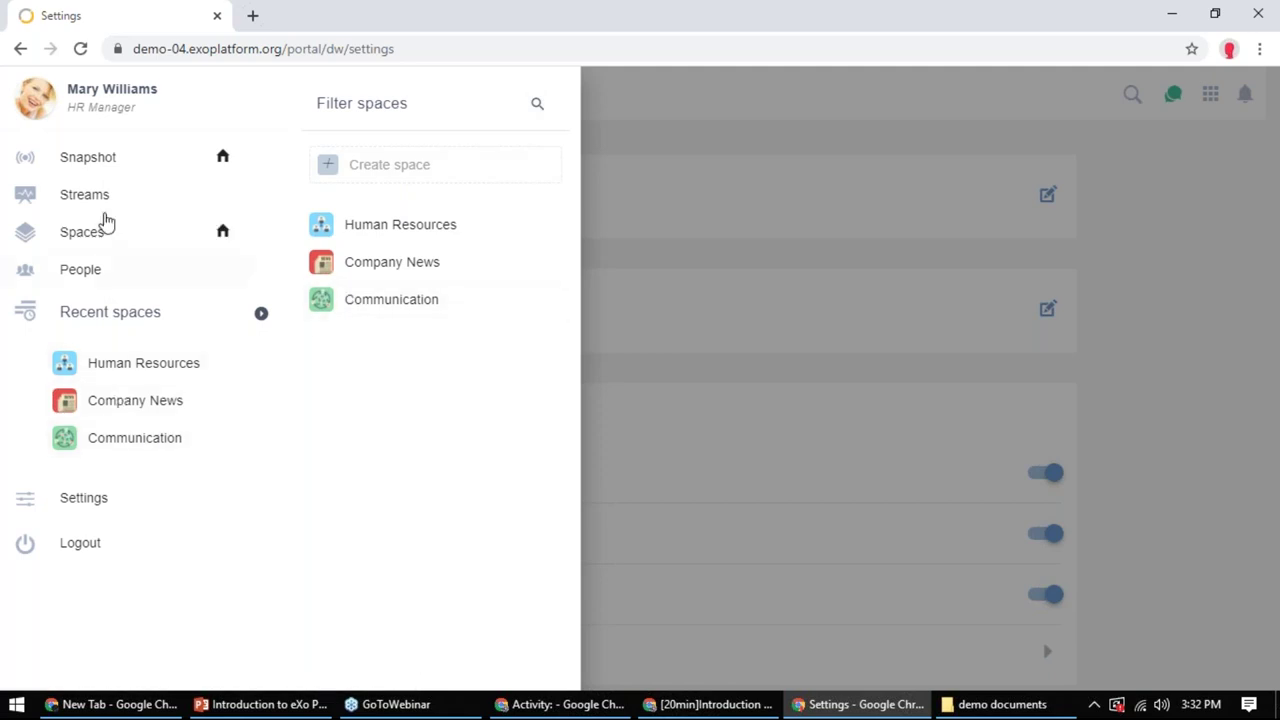
Open the user settings, review the notification channels and show the detailed notification management list
{"action": "left_click", "coordinate": [68, 502]}
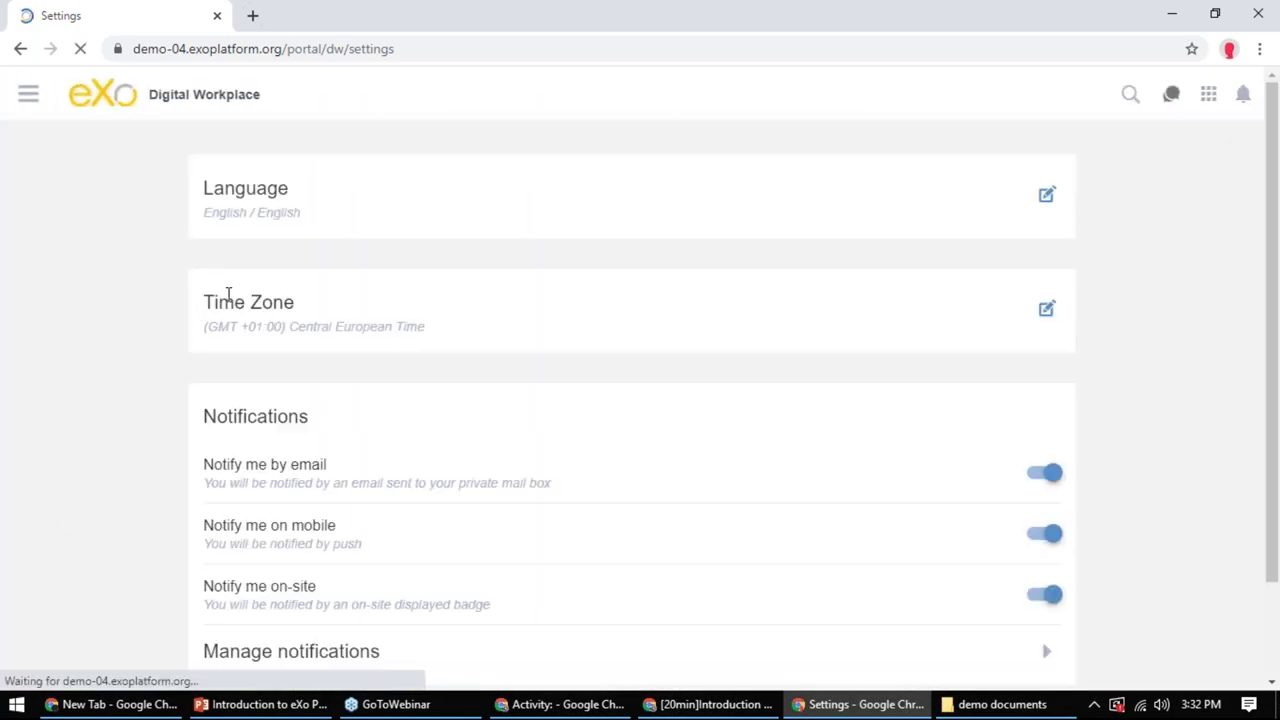
{"action": "scroll", "coordinate": [316, 265], "scroll_direction": "down", "scroll_amount": 1}
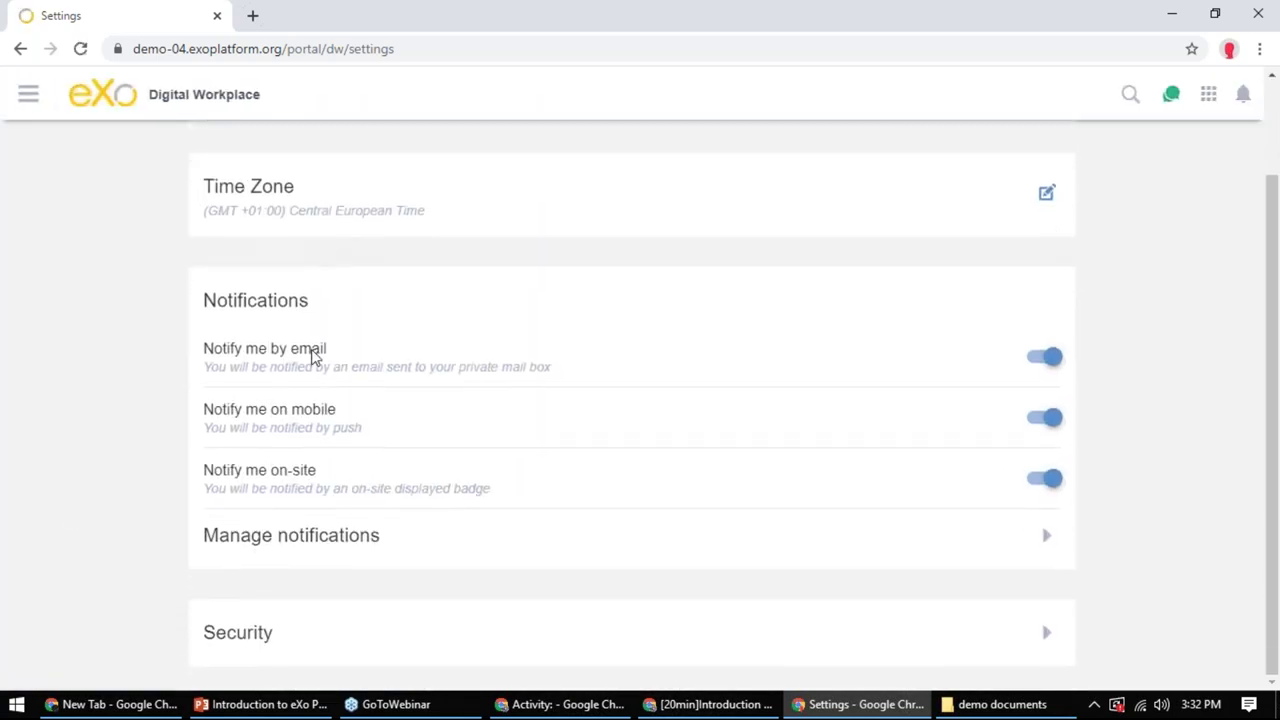
{"action": "left_click_drag", "start_coordinate": [270, 348], "coordinate": [337, 484]}
{"action": "left_click", "coordinate": [337, 480]}
{"action": "left_click", "coordinate": [1049, 542]}
Look at the notification options for "Someone posts a news in a space" and close them without changes
{"action": "scroll", "coordinate": [833, 427], "scroll_direction": "down", "scroll_amount": 3}
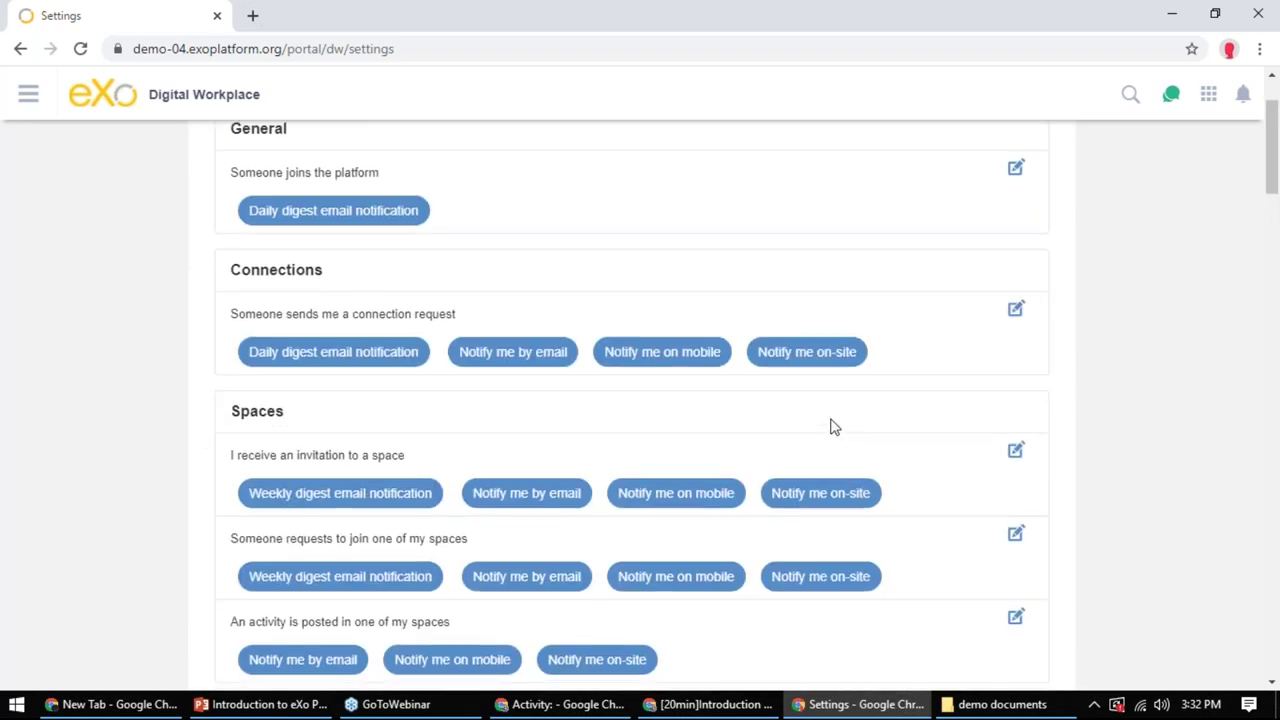
{"action": "scroll", "coordinate": [833, 427], "scroll_direction": "down", "scroll_amount": 10}
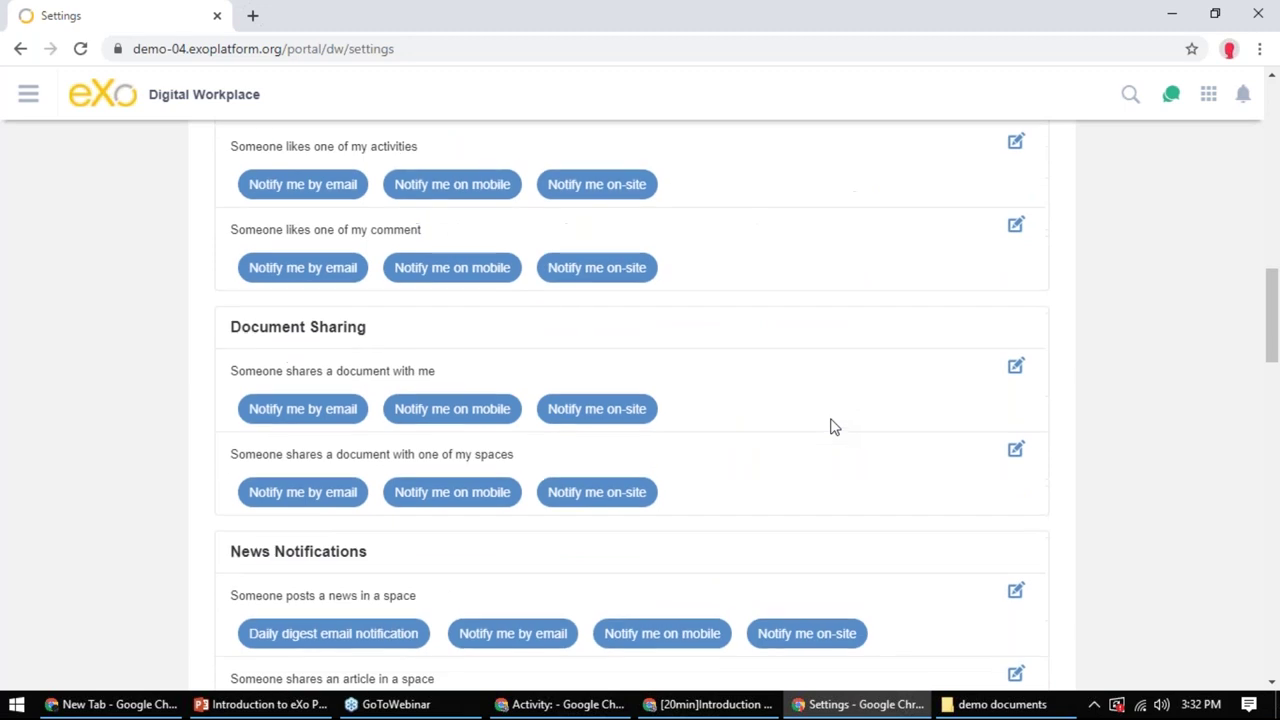
{"action": "scroll", "coordinate": [833, 427], "scroll_direction": "down", "scroll_amount": 2}
{"action": "scroll", "coordinate": [832, 423], "scroll_direction": "up", "scroll_amount": 1}
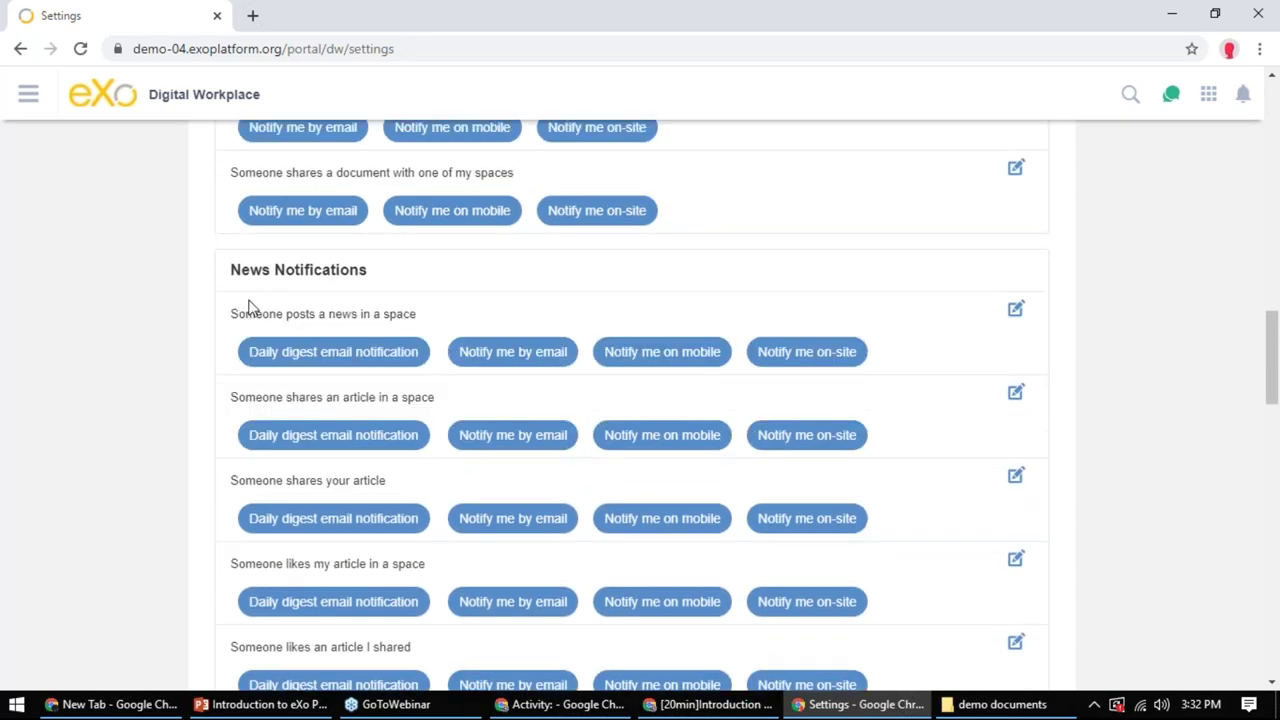
{"action": "left_click_drag", "start_coordinate": [242, 310], "coordinate": [401, 316]}
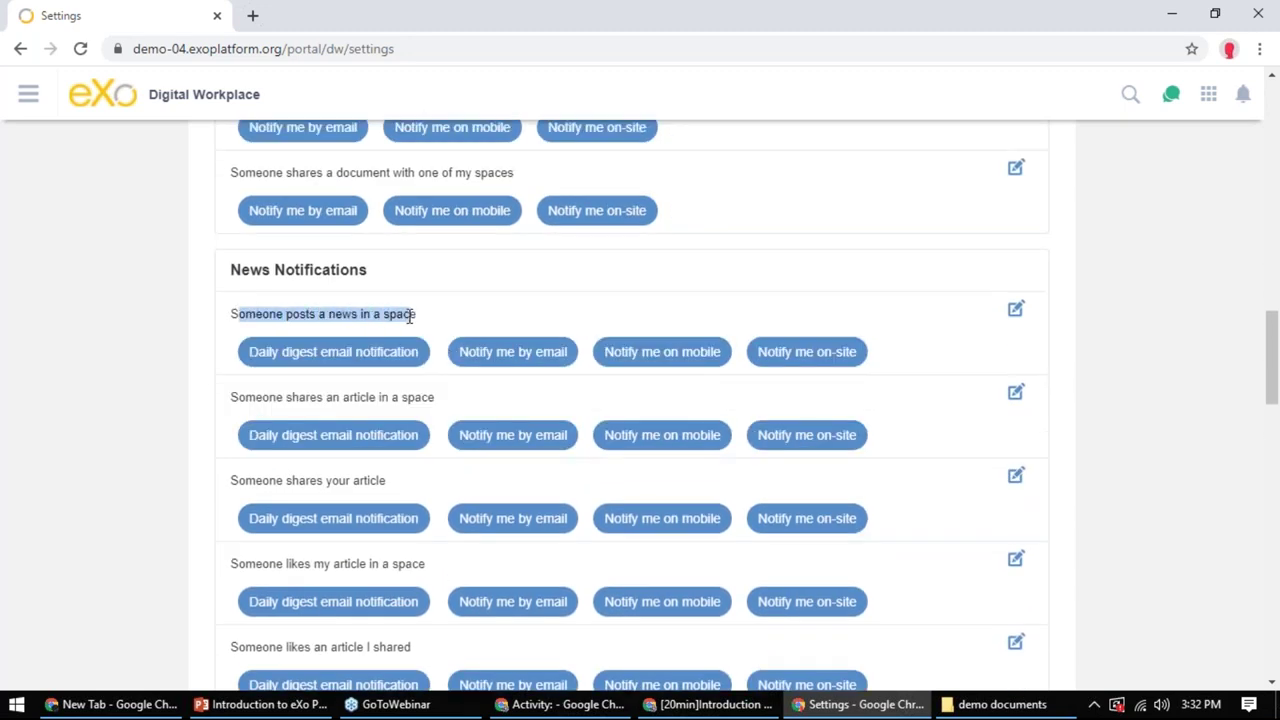
{"action": "left_click", "coordinate": [1017, 309]}
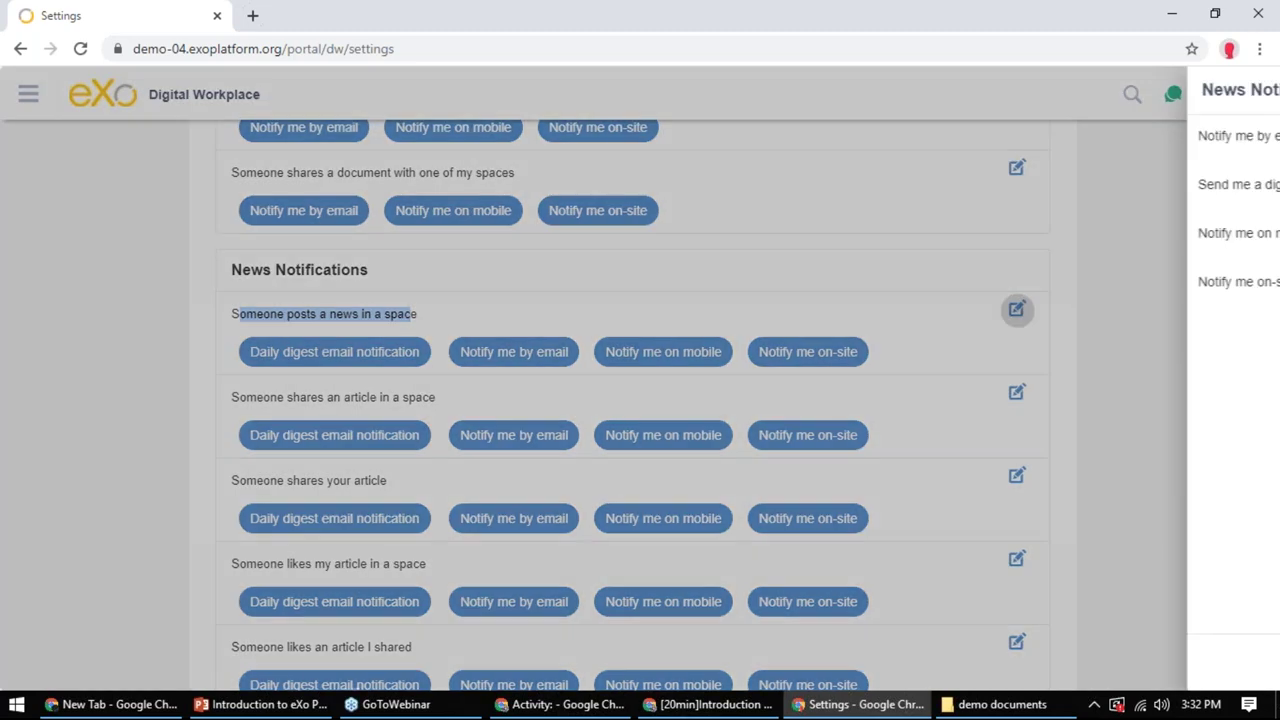
{"action": "left_click", "coordinate": [1263, 92]}
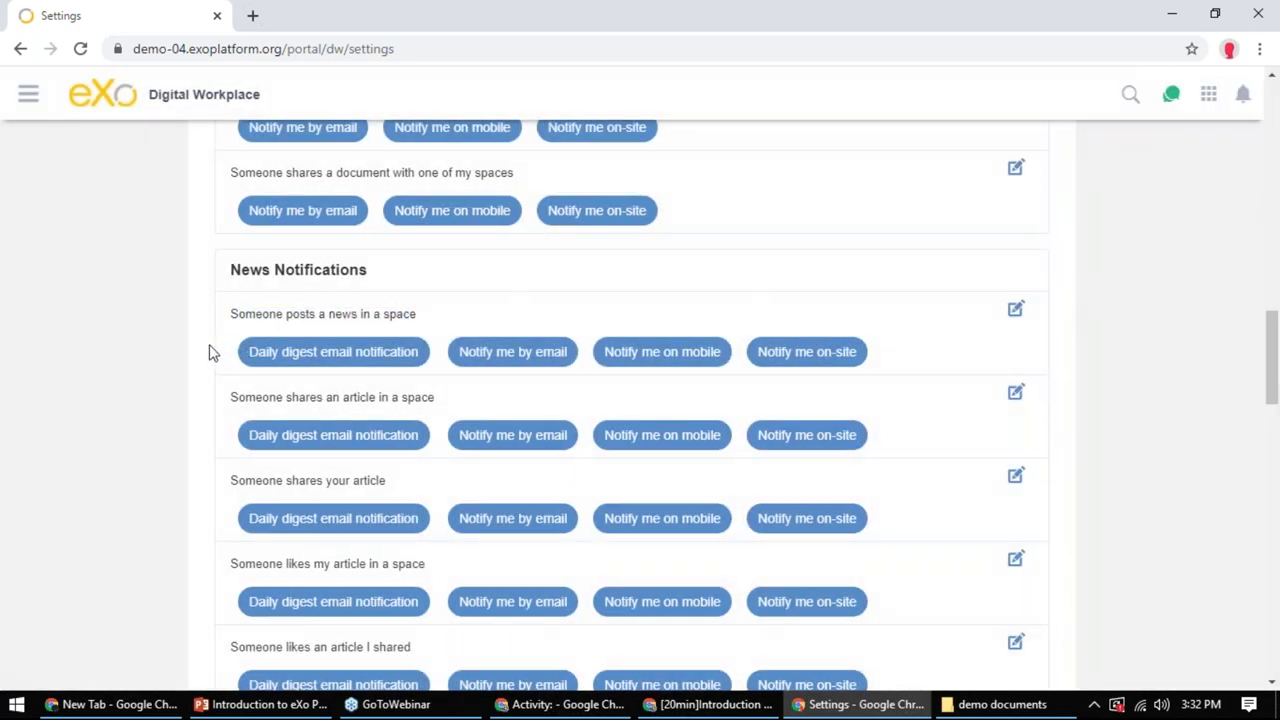
Look through the remaining notification types, from articles and tasks back up to spaces and connections
{"action": "scroll", "coordinate": [210, 352], "scroll_direction": "down", "scroll_amount": 5}
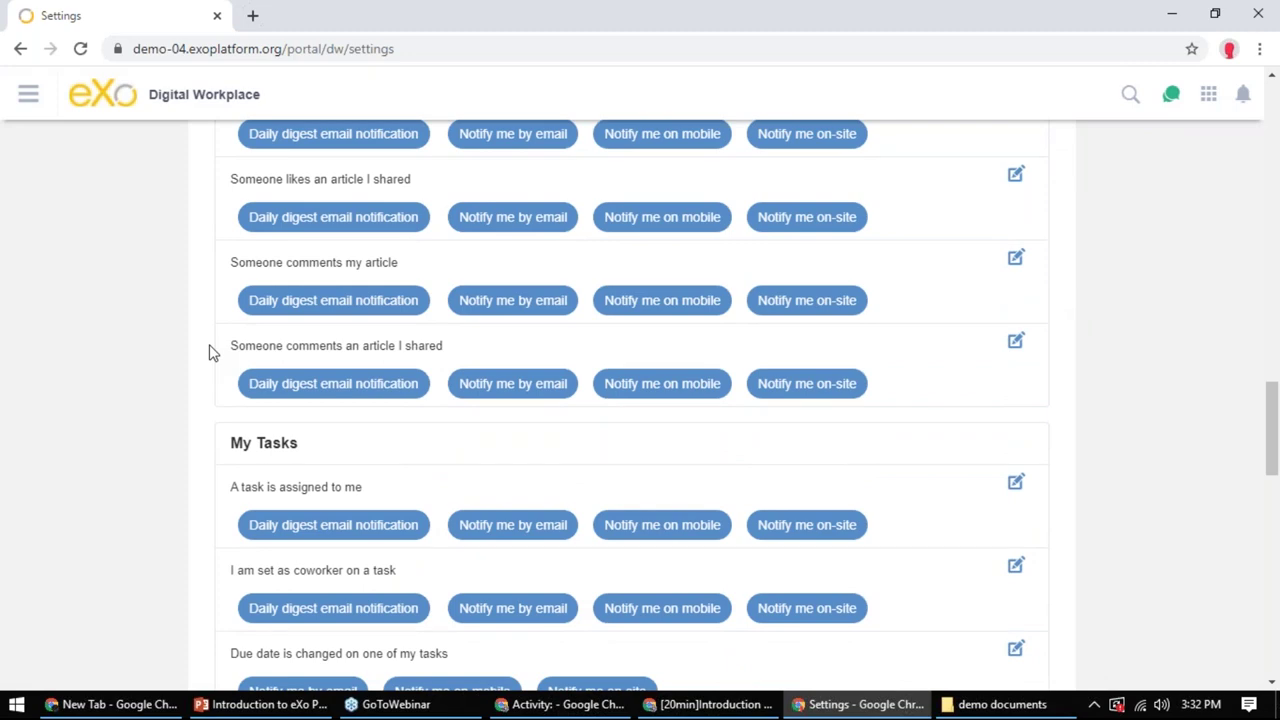
{"action": "scroll", "coordinate": [210, 352], "scroll_direction": "up", "scroll_amount": 9}
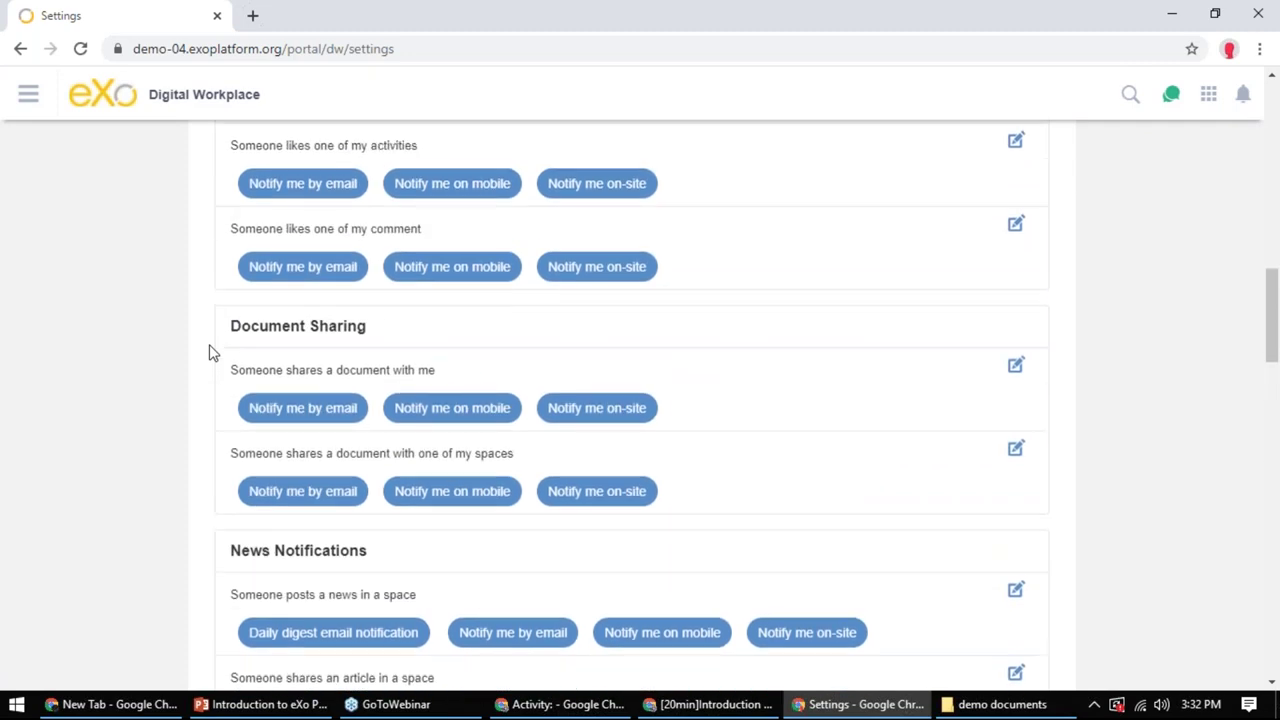
{"action": "scroll", "coordinate": [210, 352], "scroll_direction": "up", "scroll_amount": 10}
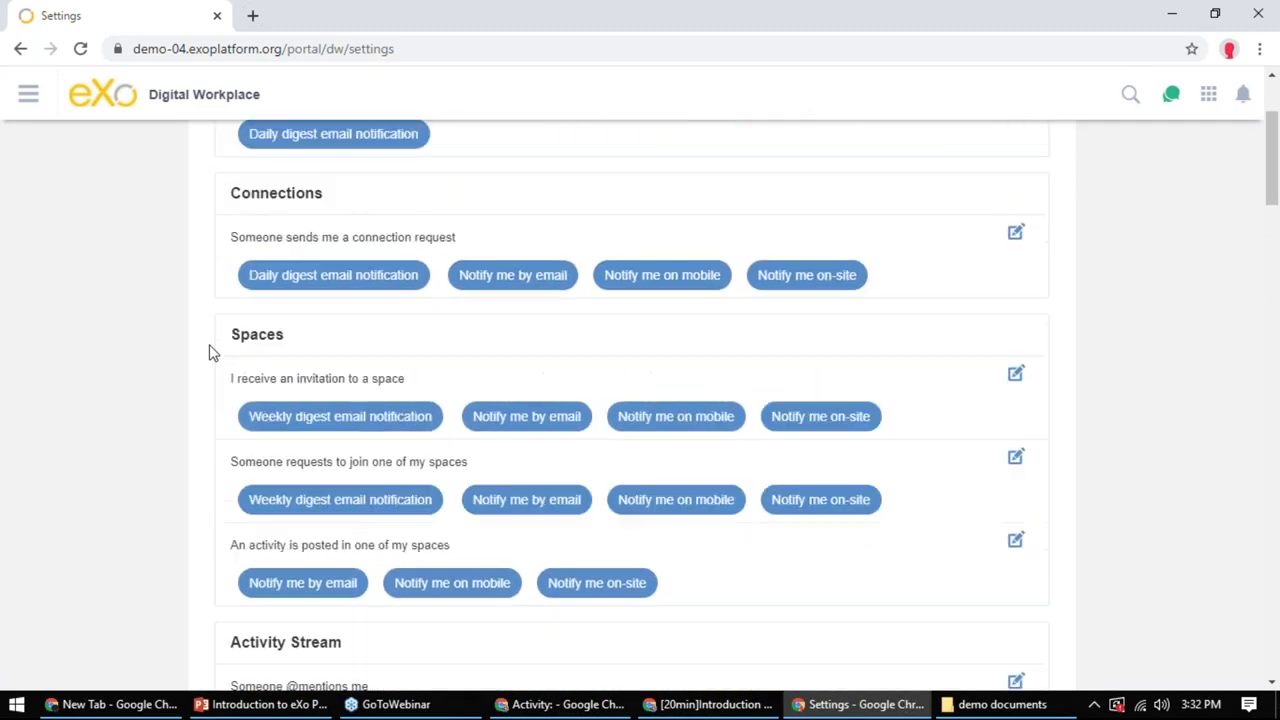
Return to the Snapshot home page and open the full list of latest news
{"action": "scroll", "coordinate": [210, 352], "scroll_direction": "up", "scroll_amount": 2}
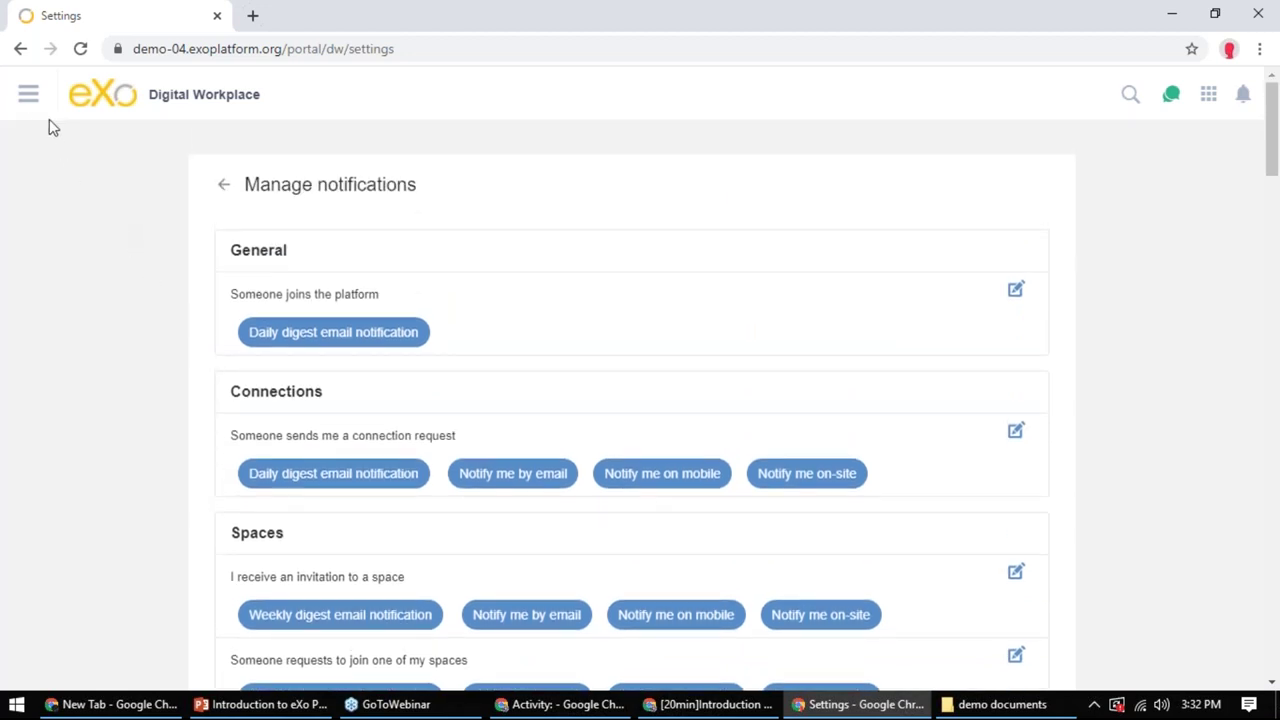
{"action": "left_click", "coordinate": [29, 96]}
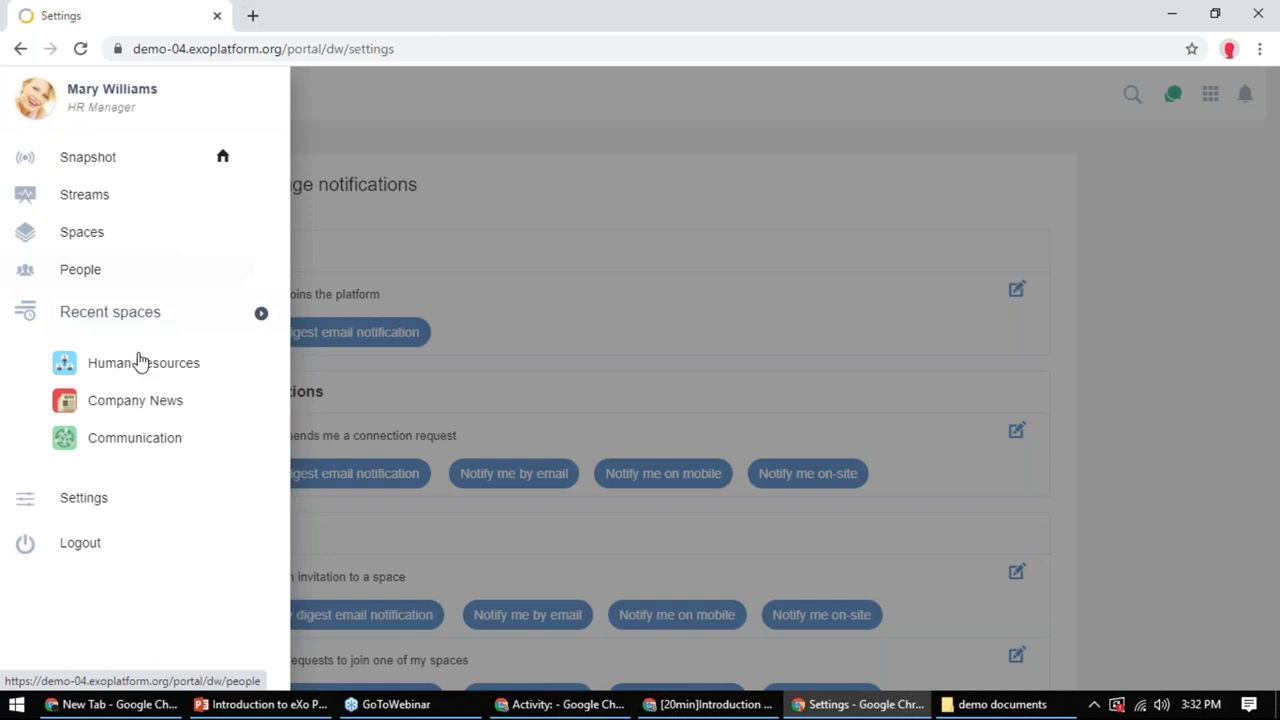
{"action": "left_click", "coordinate": [741, 150]}
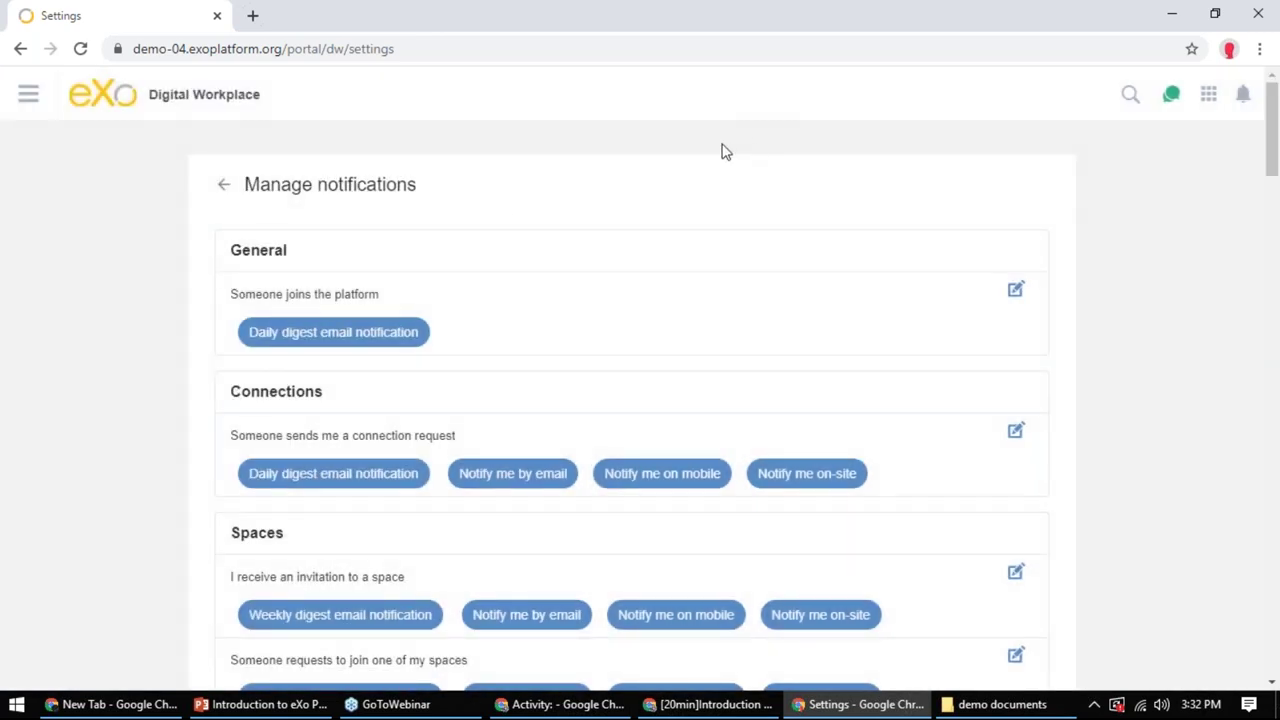
{"action": "left_click", "coordinate": [28, 100]}
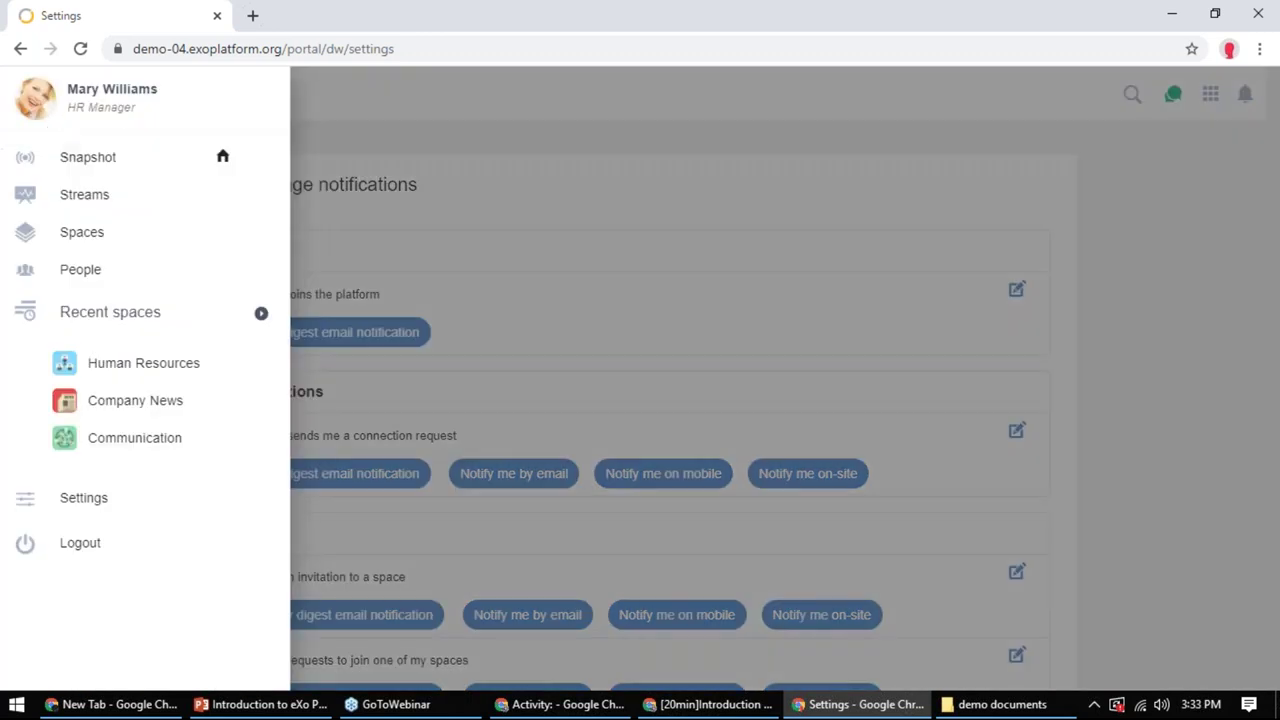
{"action": "left_click", "coordinate": [100, 155]}
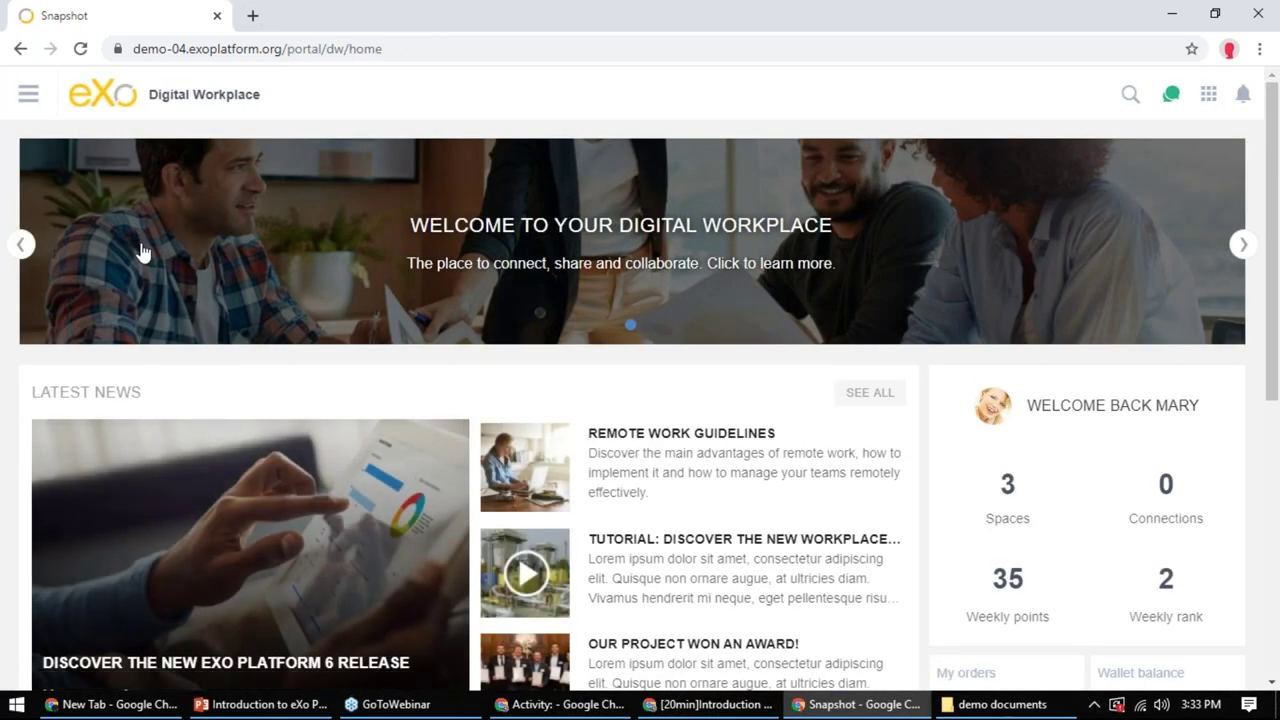
{"action": "left_click", "coordinate": [866, 398]}
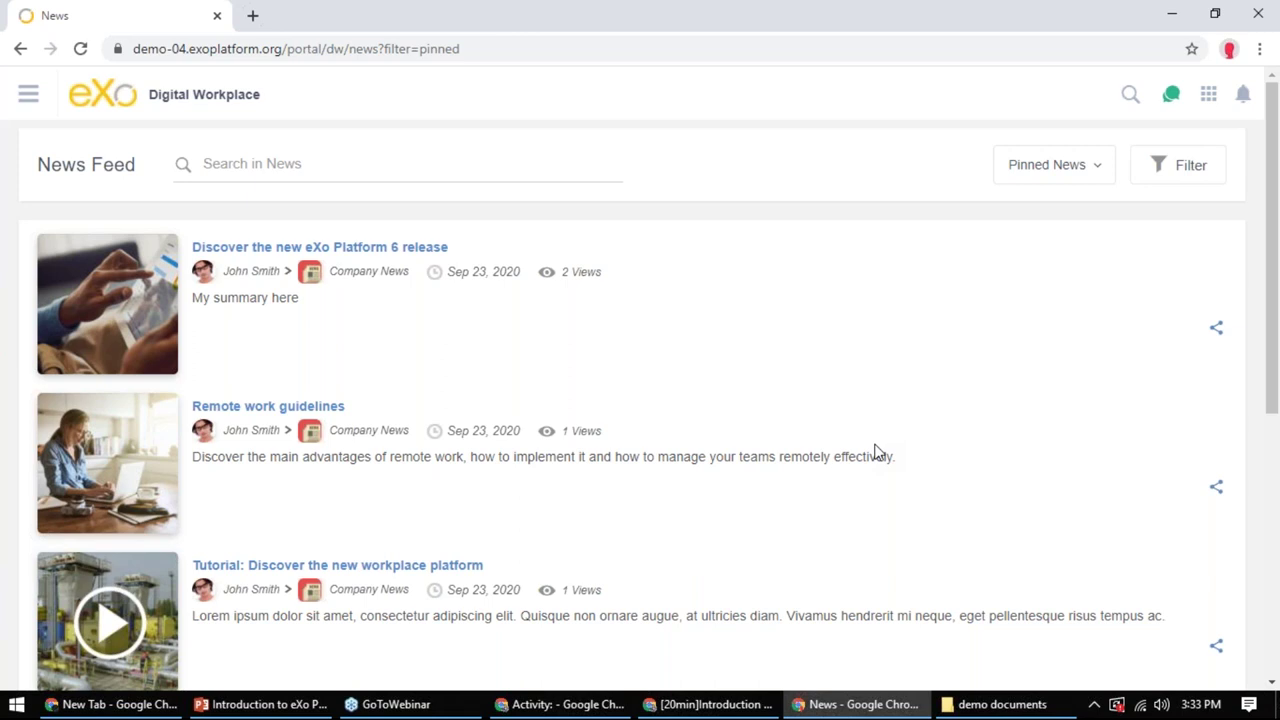
Look through the pinned articles in the news feed and highlight the view count of the eXo Platform 6 release article
{"action": "scroll", "coordinate": [874, 452], "scroll_direction": "down", "scroll_amount": 5}
{"action": "left_click_drag", "start_coordinate": [624, 279], "coordinate": [562, 280]}
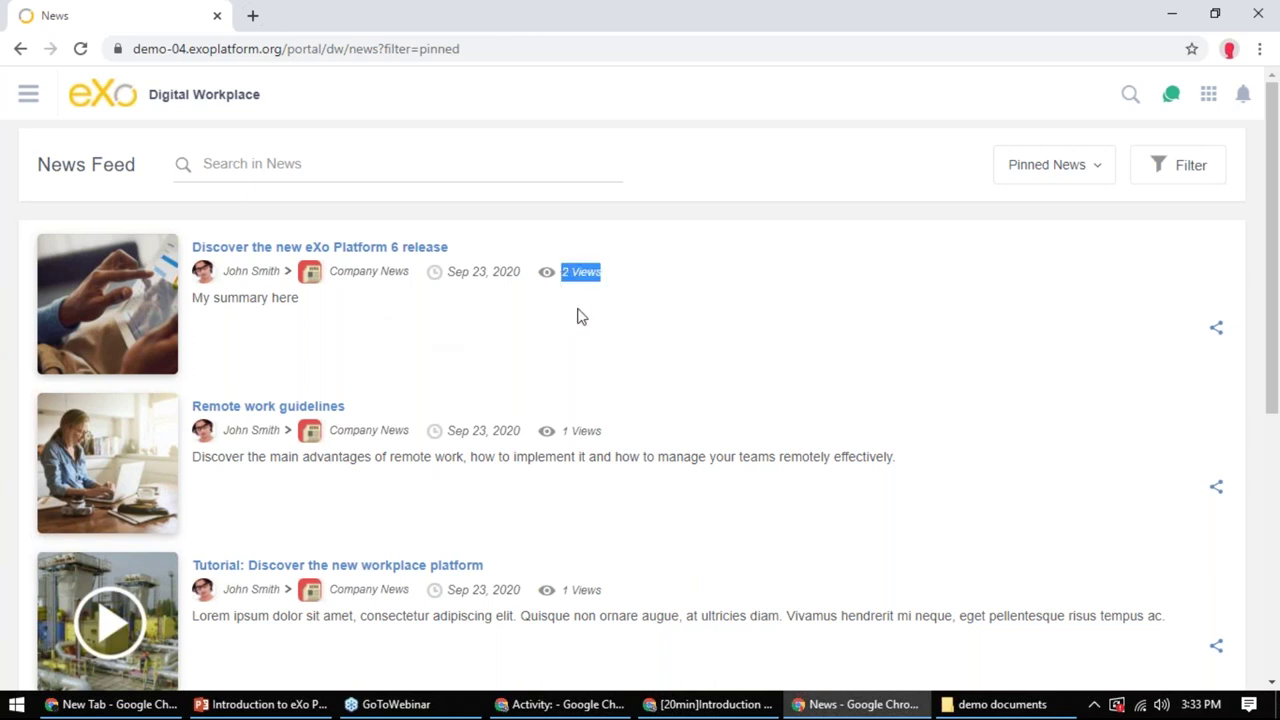
{"action": "left_click", "coordinate": [580, 318]}
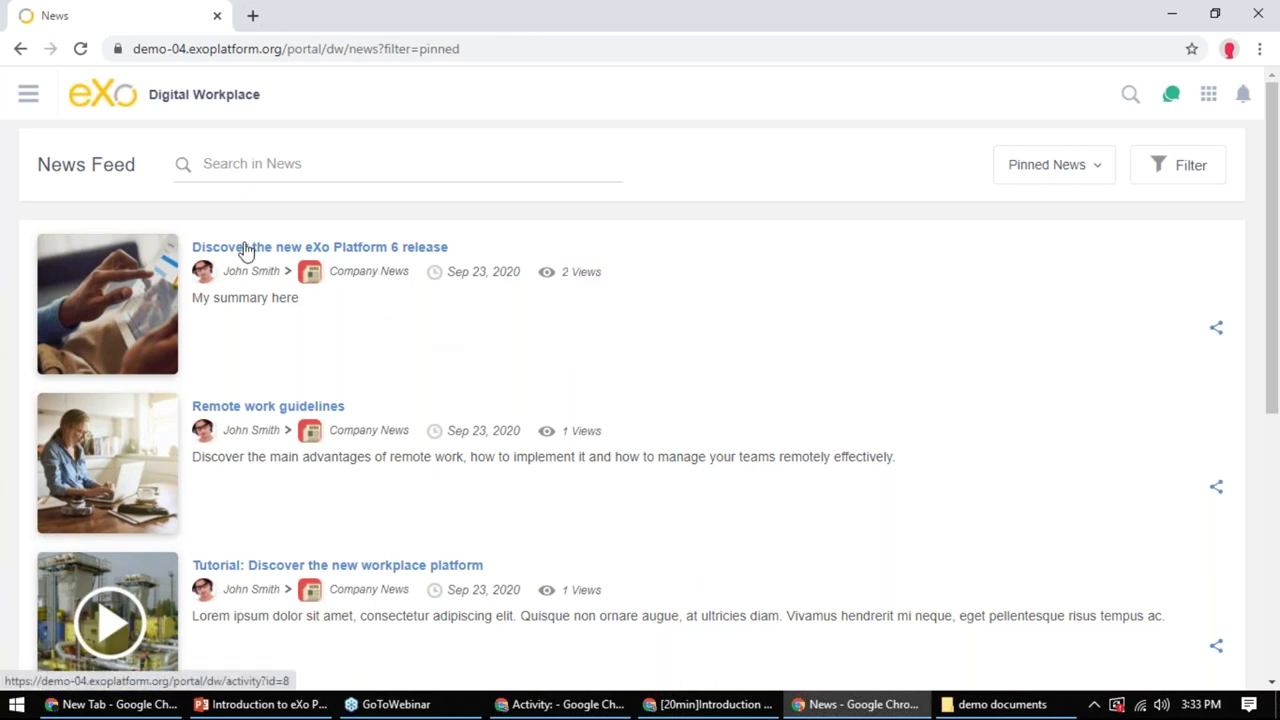
Check the Pinned News view selector, search the news feed for "exo" and clear the search
{"action": "left_click", "coordinate": [1099, 174]}
{"action": "left_click", "coordinate": [1130, 177]}
{"action": "left_click", "coordinate": [320, 174]}
{"action": "type", "text": "exo"}
{"action": "key", "text": "ctrl+a"}
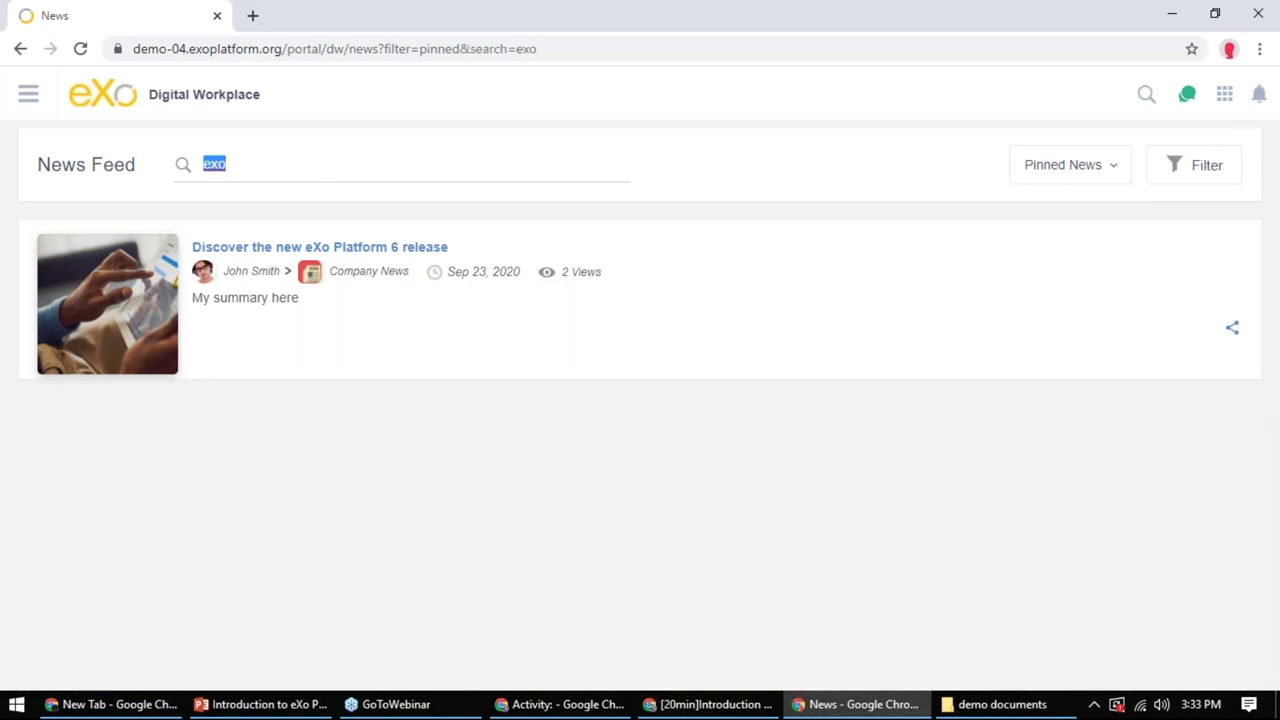
{"action": "key", "text": "BackSpace"}
Try the space filter with Human Resources and Company News selected, clear both and close it without applying
{"action": "left_click", "coordinate": [1165, 178]}
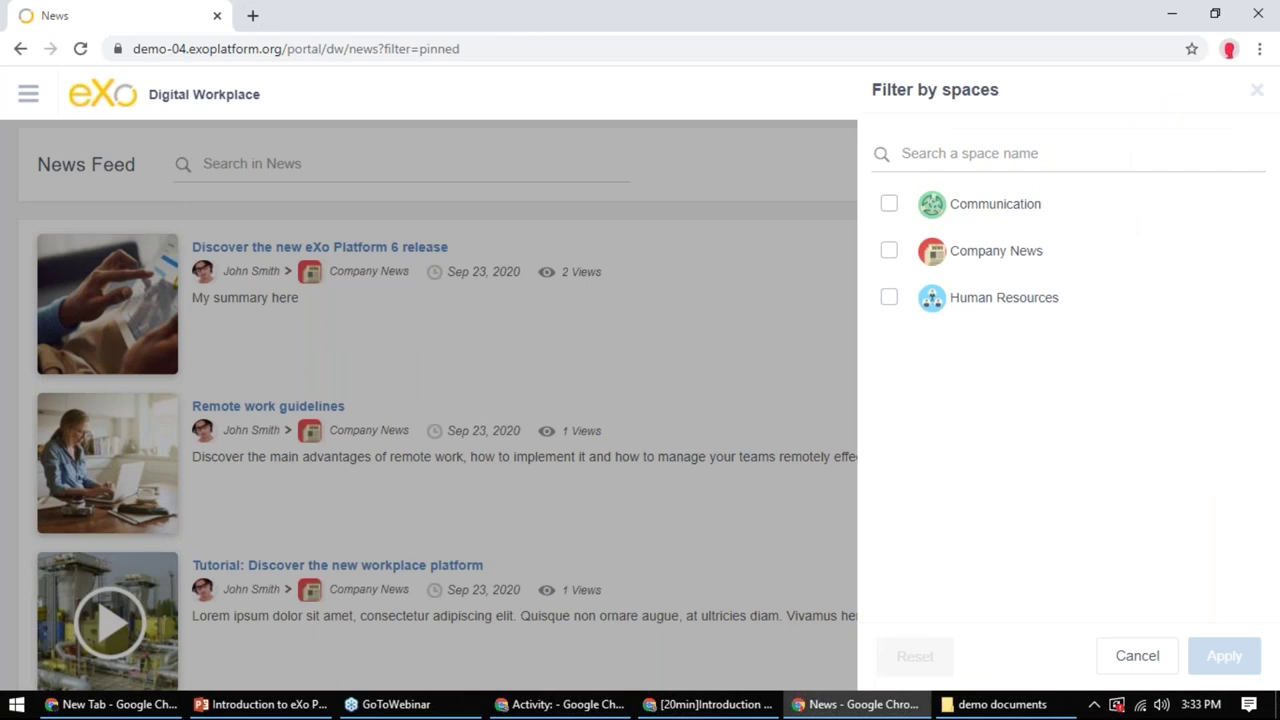
{"action": "left_click", "coordinate": [893, 299]}
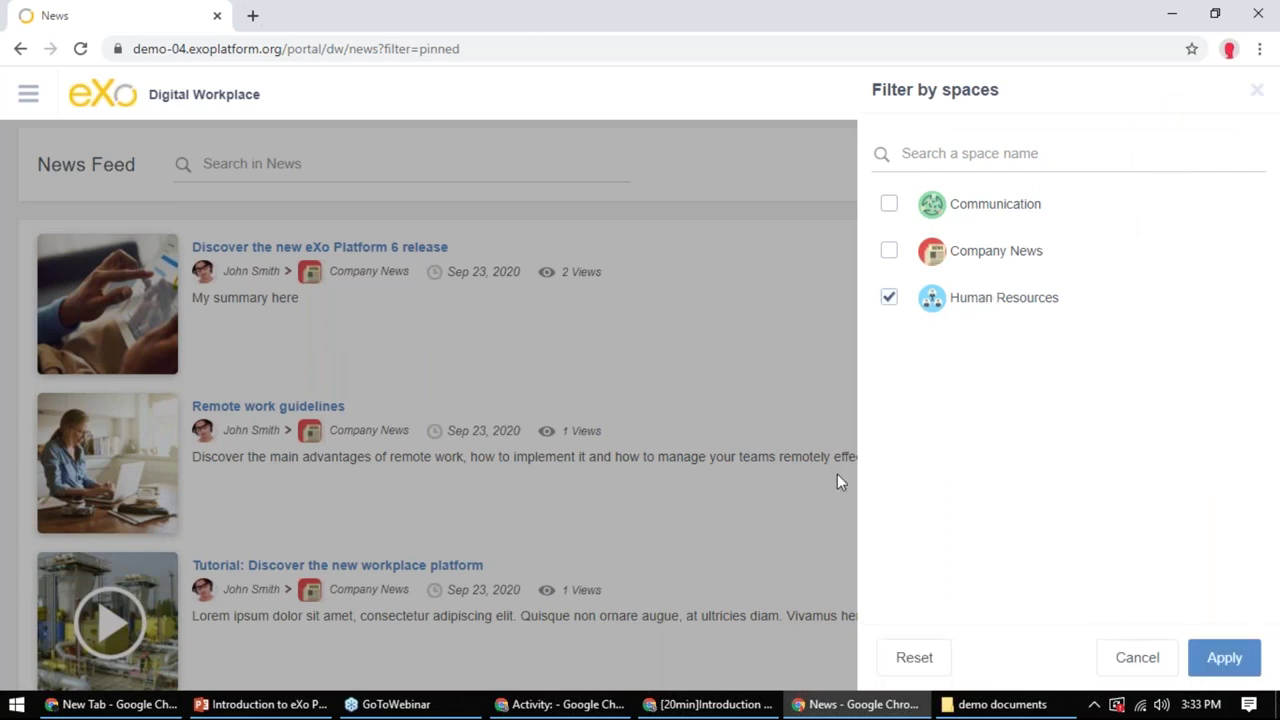
{"action": "left_click", "coordinate": [889, 253]}
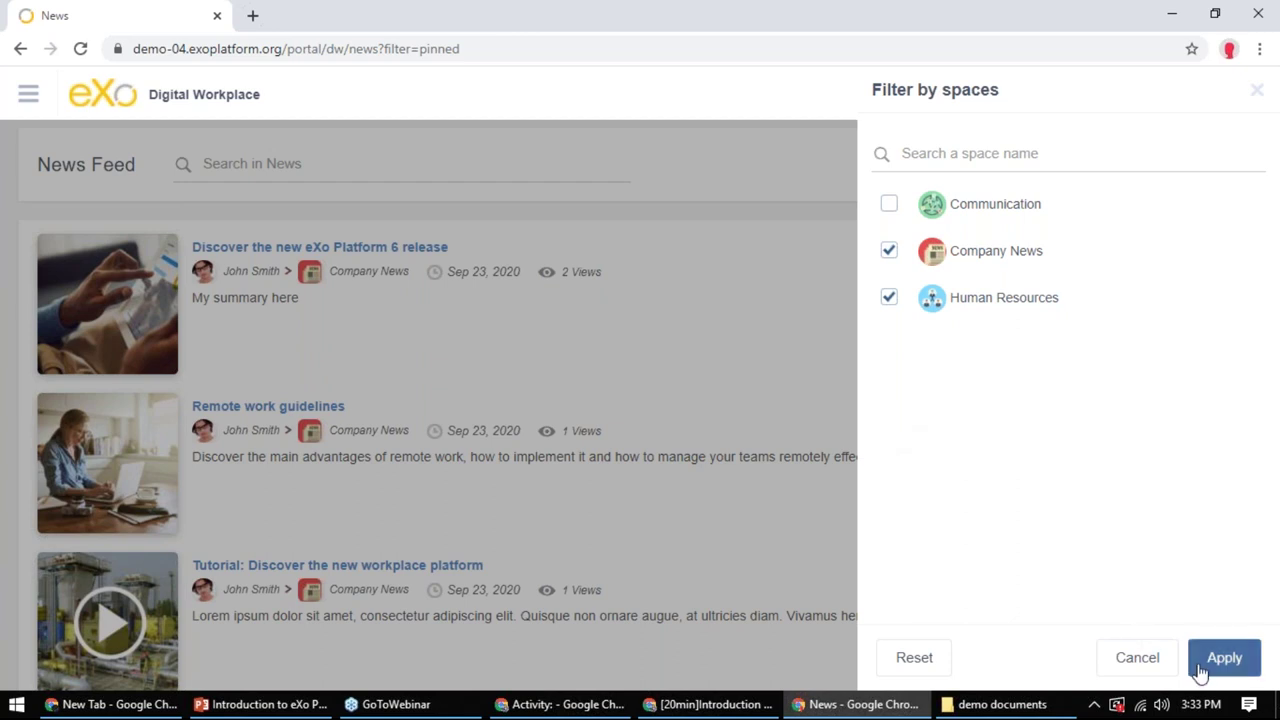
{"action": "left_click", "coordinate": [889, 298]}
{"action": "left_click", "coordinate": [889, 251]}
{"action": "left_click", "coordinate": [855, 254]}
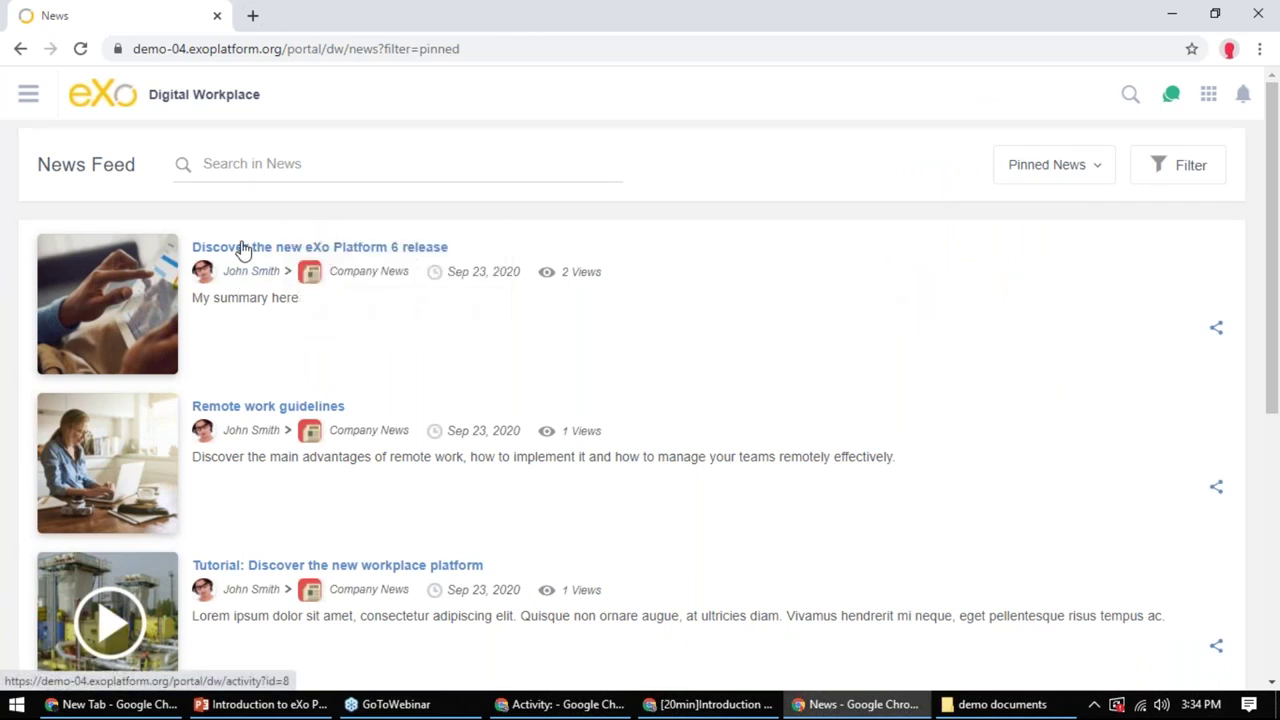
Start sharing the article "Tutorial: Discover the new workplace platform" and choose Human Resources as the target space
{"action": "scroll", "coordinate": [700, 423], "scroll_direction": "down", "scroll_amount": 4}
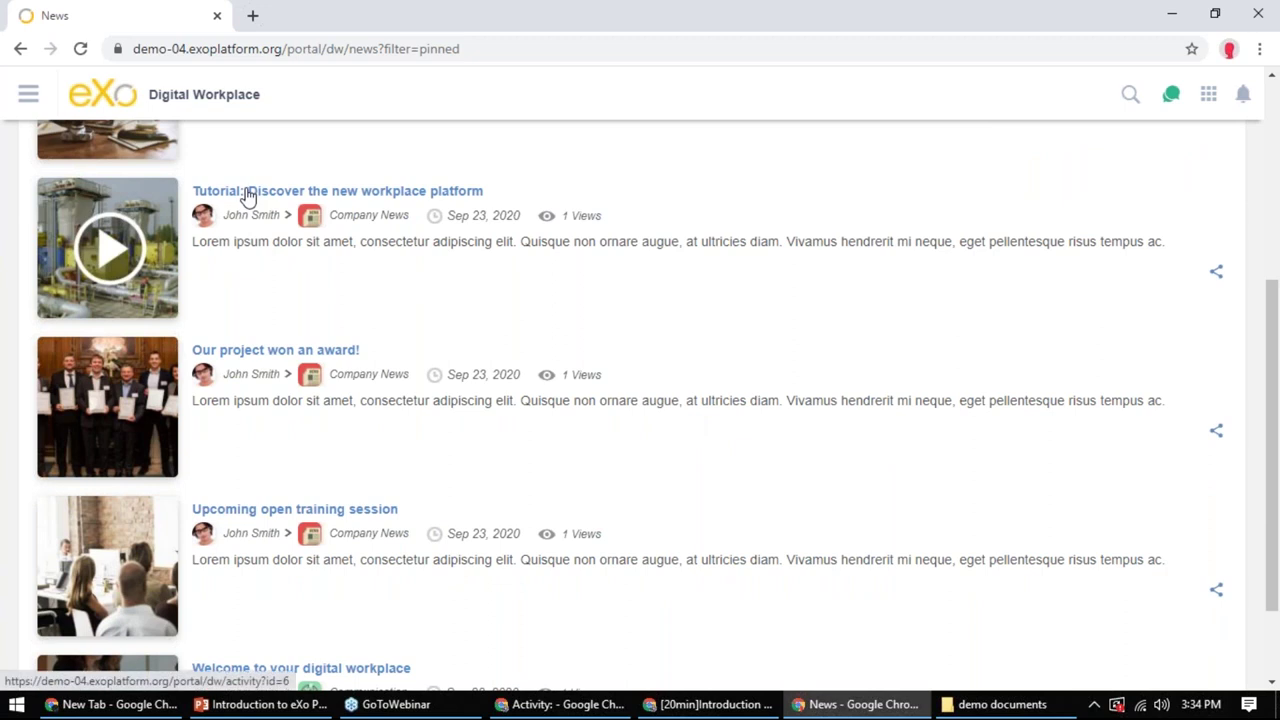
{"action": "left_click_drag", "start_coordinate": [503, 200], "coordinate": [193, 191]}
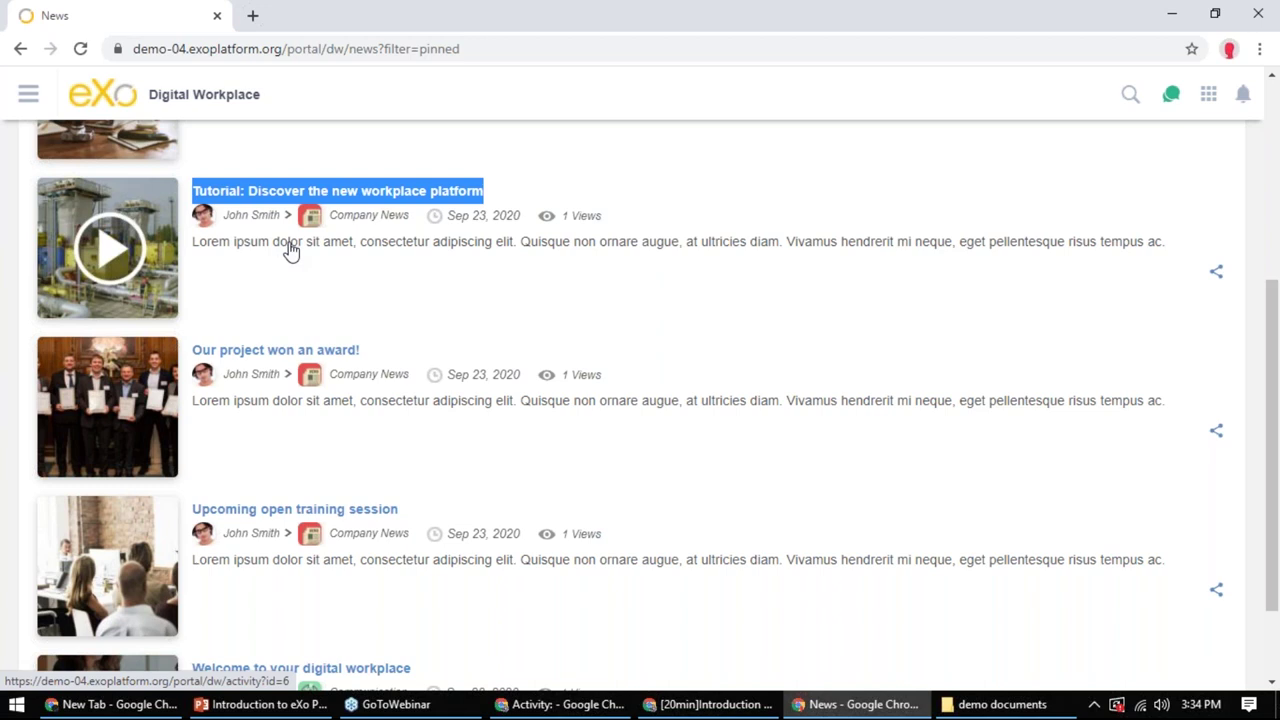
{"action": "left_click", "coordinate": [1216, 271]}
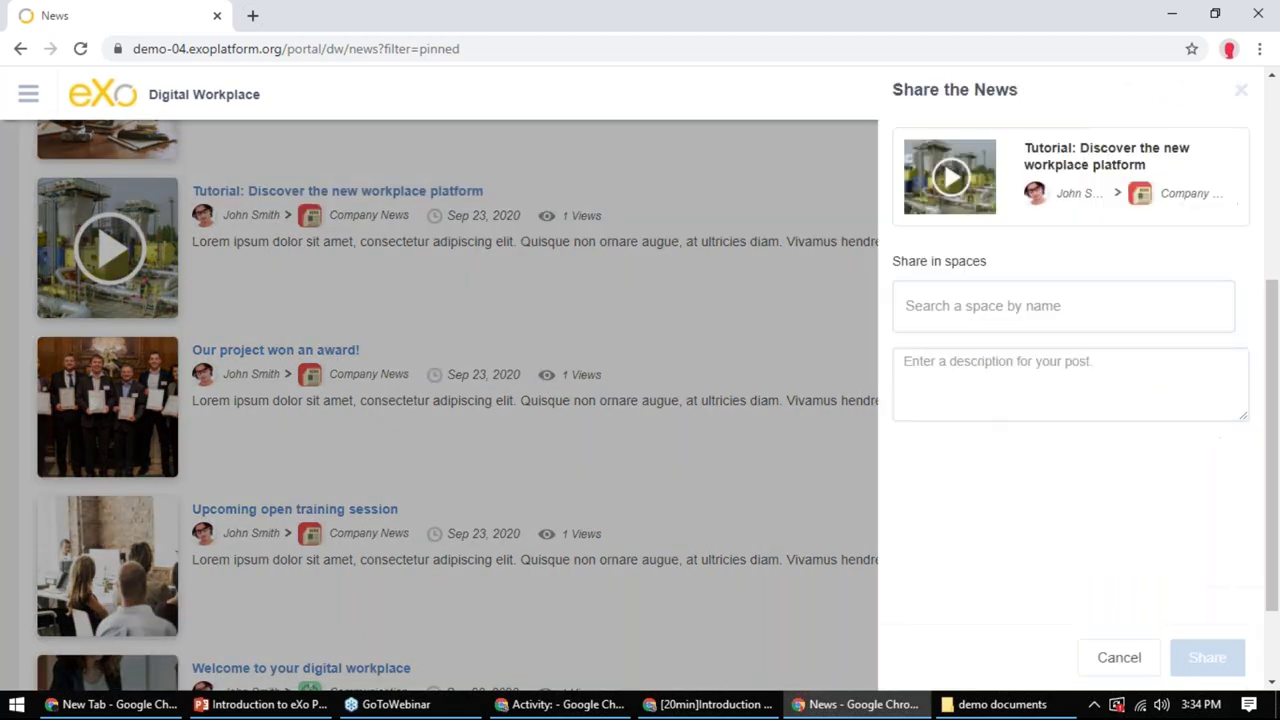
{"action": "left_click", "coordinate": [995, 292]}
{"action": "type", "text": "hu"}
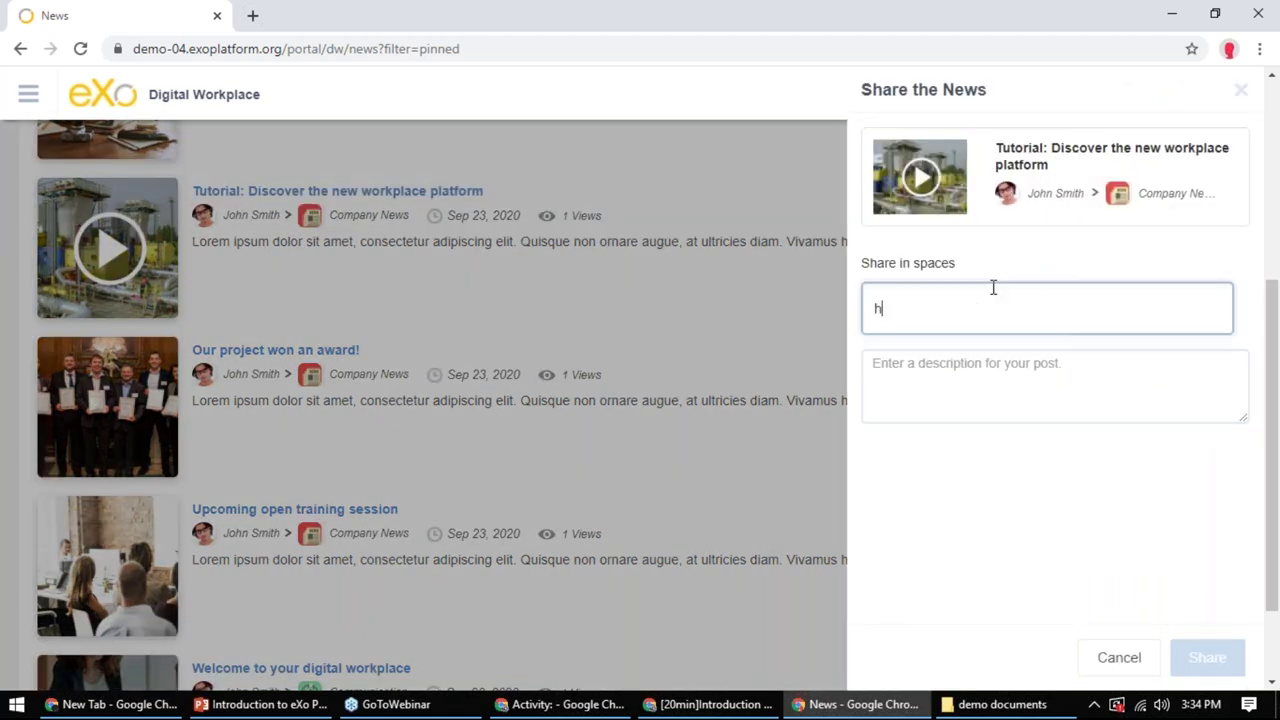
{"action": "left_click", "coordinate": [955, 349]}
Add the description "Hi guys, check out this tutorial." and share the article
{"action": "left_click", "coordinate": [954, 375]}
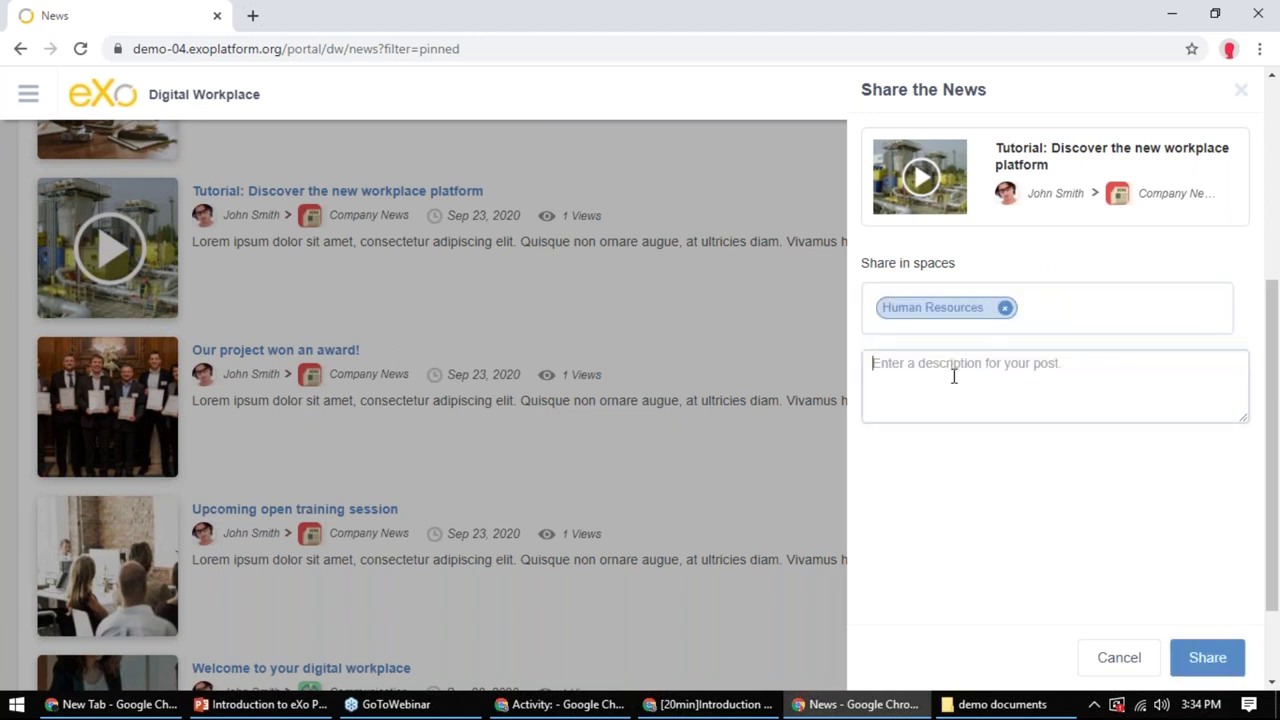
{"action": "type", "text": "Hi guys,"}
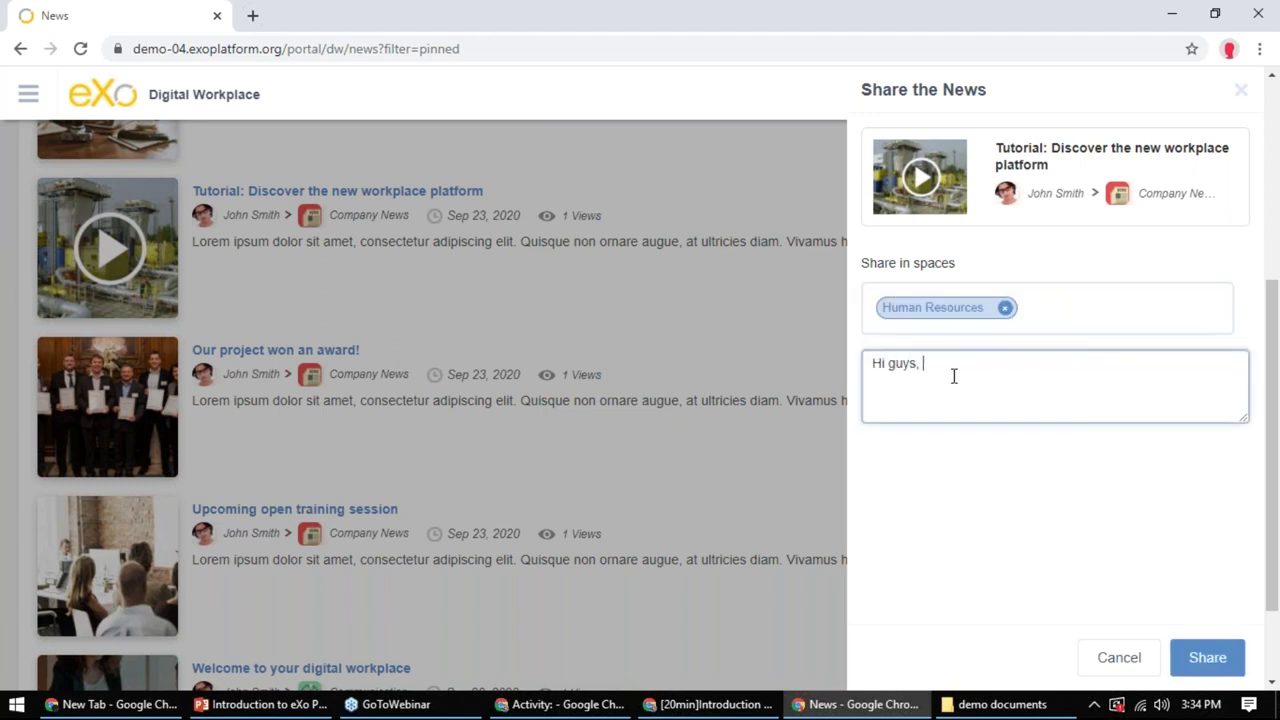
{"action": "type", "text": " check out this tutorial."}
{"action": "left_click", "coordinate": [1206, 657]}
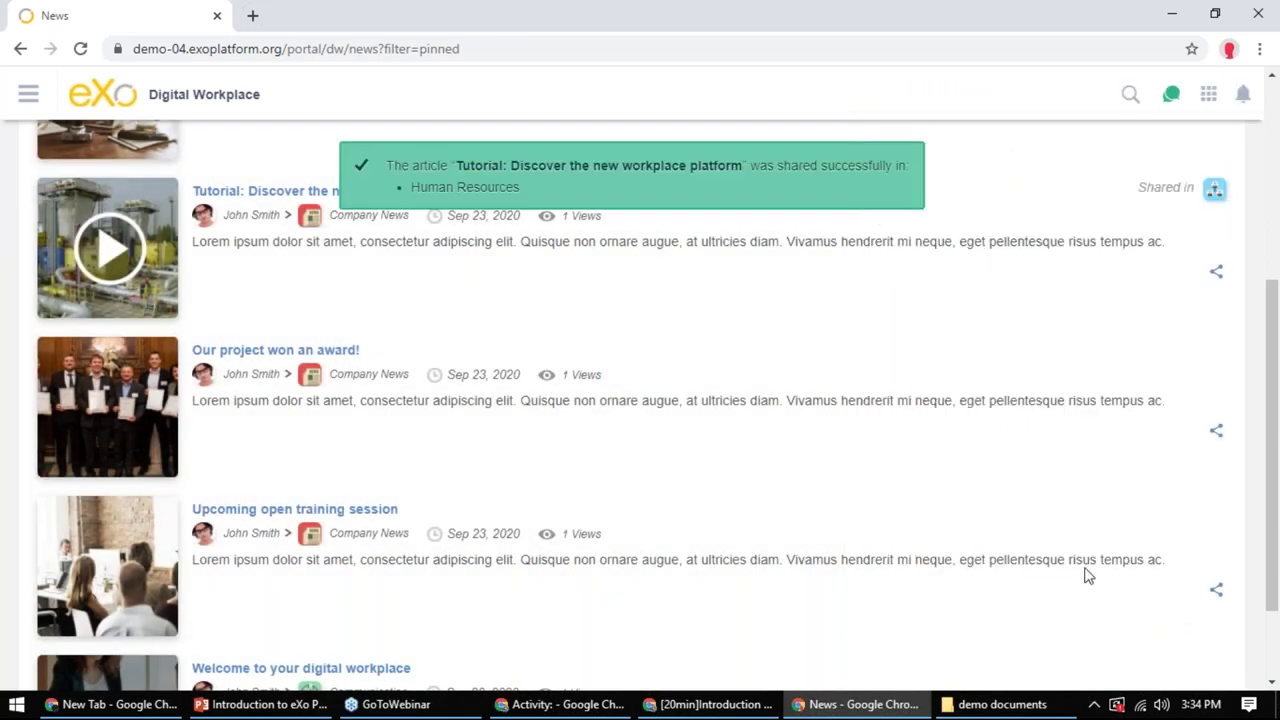
Open the Human Resources space and look at the shared tutorial post and its comment box
{"action": "left_click", "coordinate": [33, 97]}
{"action": "mouse_move", "coordinate": [131, 446]}
{"action": "left_click", "coordinate": [127, 365]}
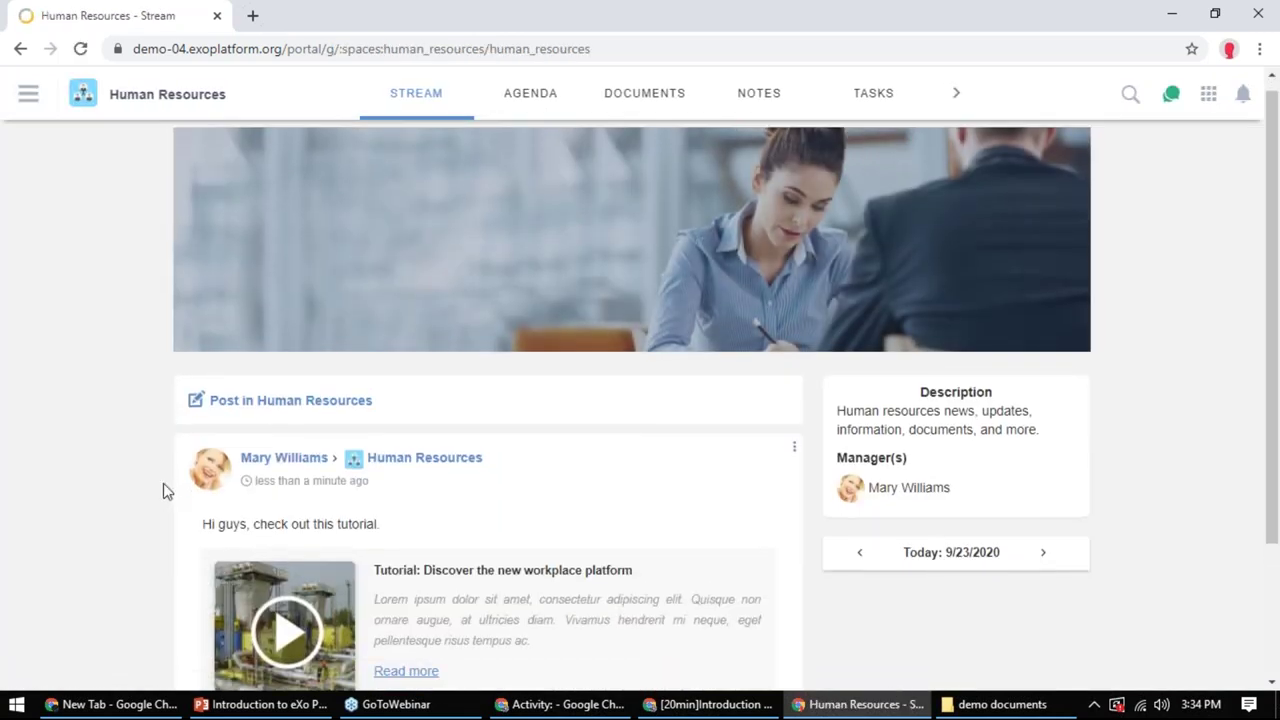
{"action": "scroll", "coordinate": [163, 483], "scroll_direction": "down", "scroll_amount": 2}
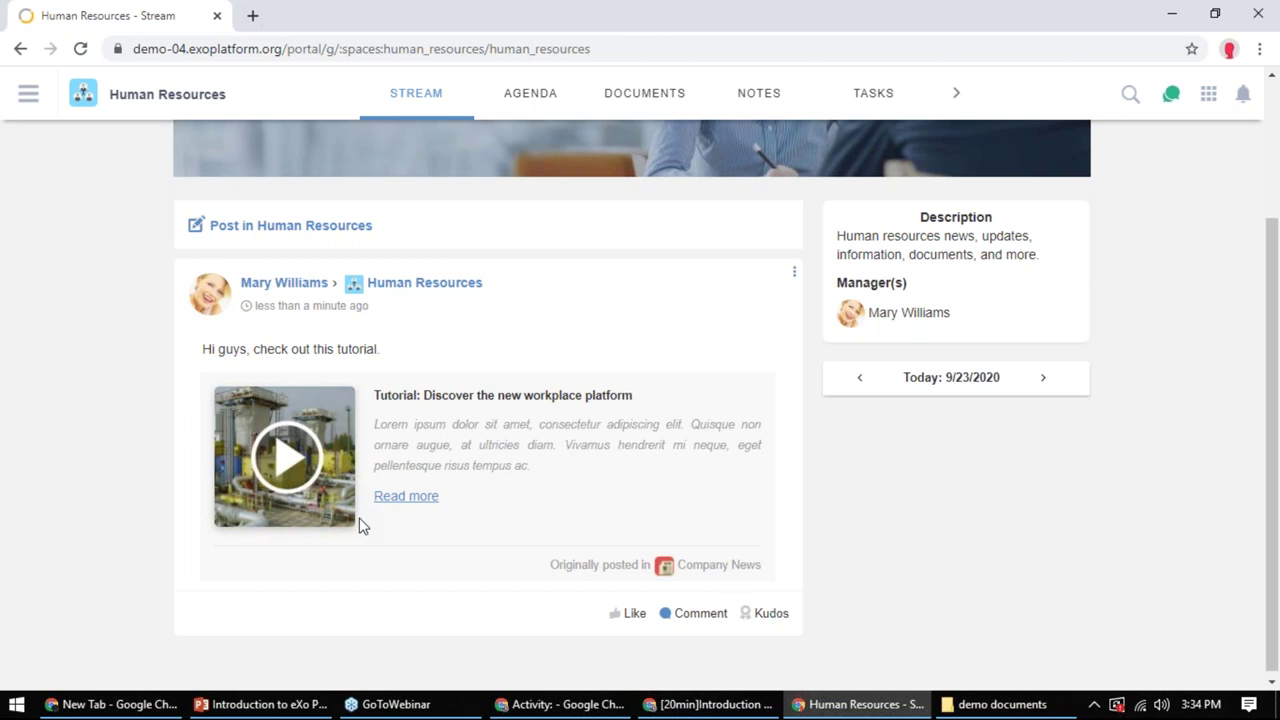
{"action": "left_click", "coordinate": [675, 625]}
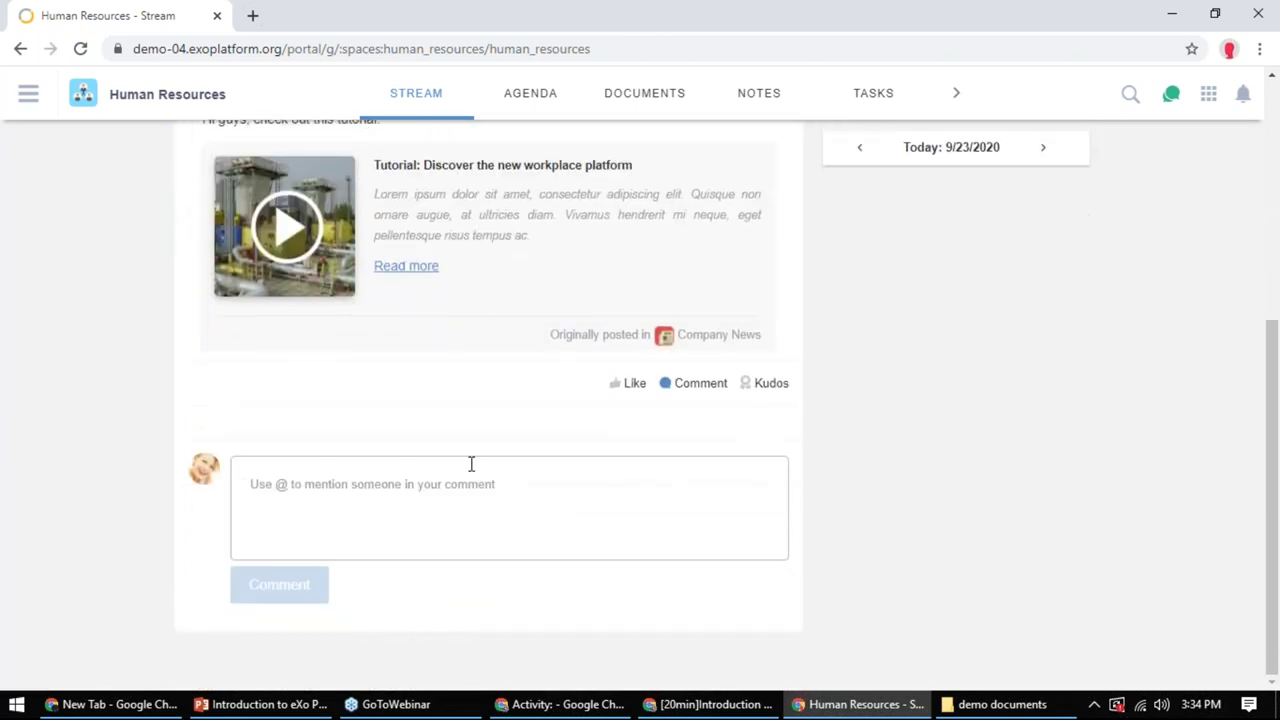
{"action": "scroll", "coordinate": [360, 463], "scroll_direction": "up", "scroll_amount": 2}
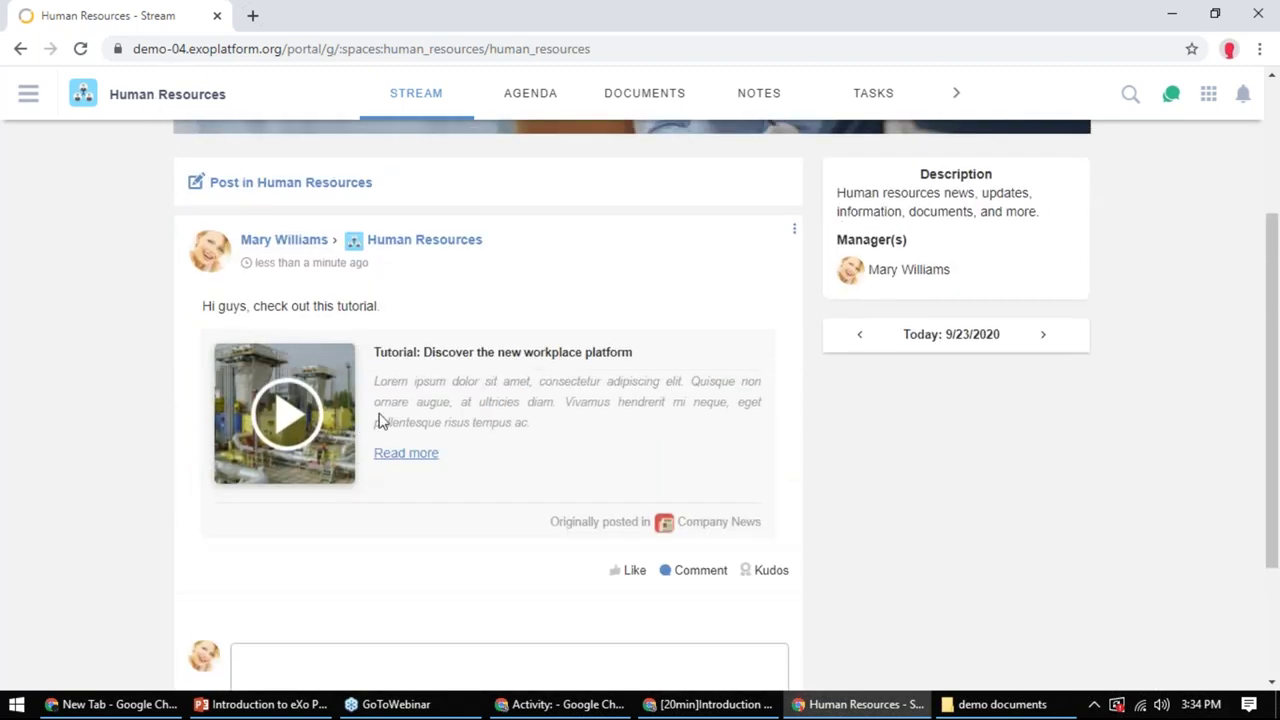
{"action": "scroll", "coordinate": [422, 611], "scroll_direction": "down", "scroll_amount": 1}
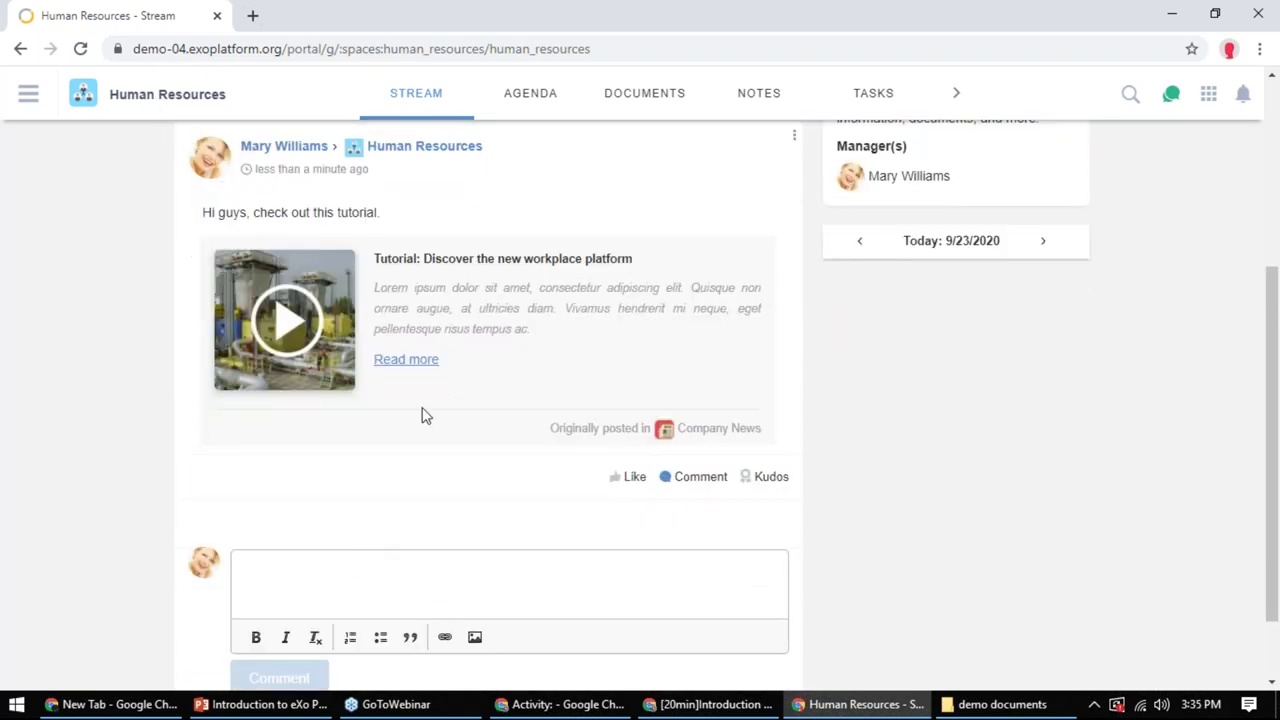
Open the shared tutorial article from the post and look through it down to the sharing message
{"action": "left_click", "coordinate": [408, 262]}
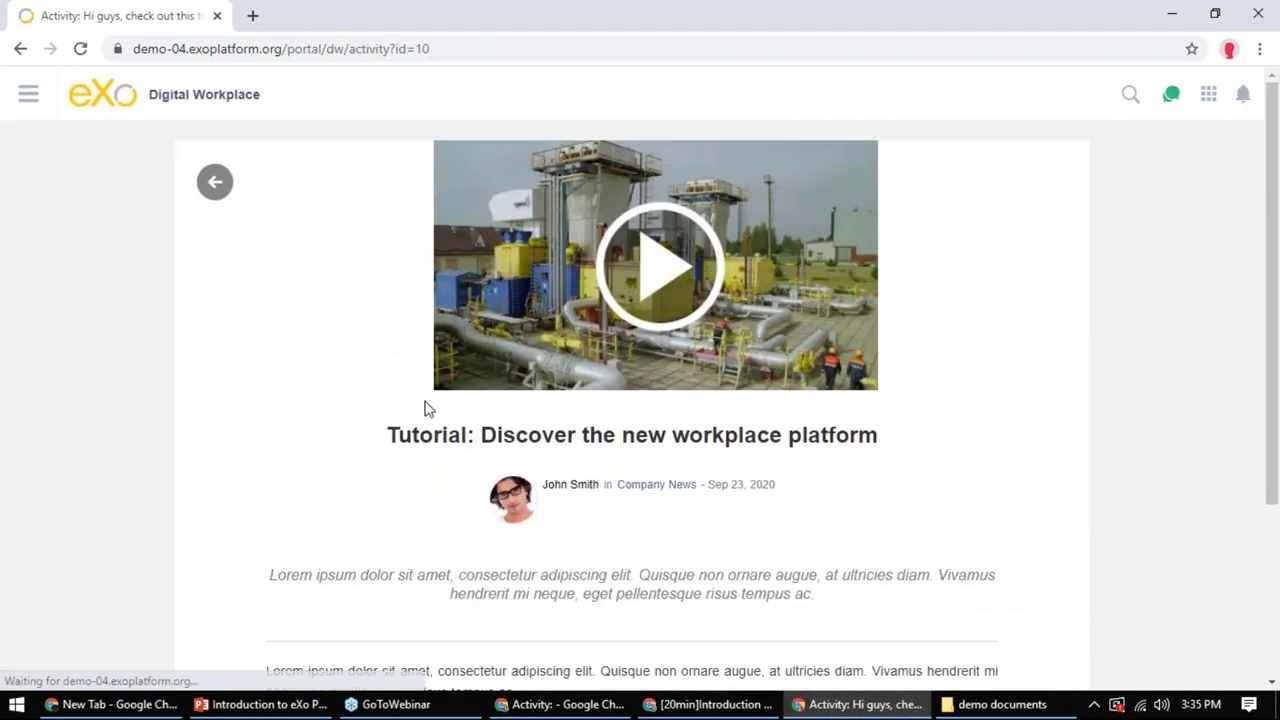
{"action": "scroll", "coordinate": [423, 409], "scroll_direction": "down", "scroll_amount": 3}
{"action": "scroll", "coordinate": [430, 565], "scroll_direction": "up", "scroll_amount": 3}
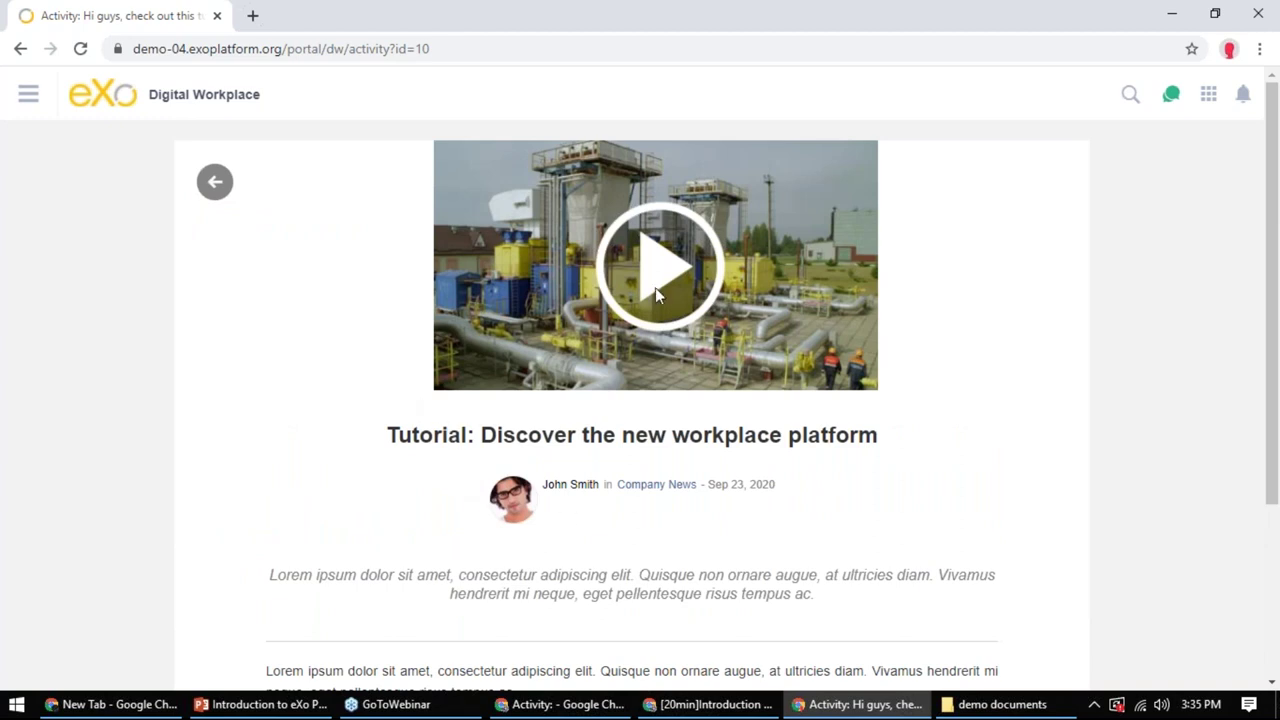
{"action": "scroll", "coordinate": [467, 318], "scroll_direction": "down", "scroll_amount": 3}
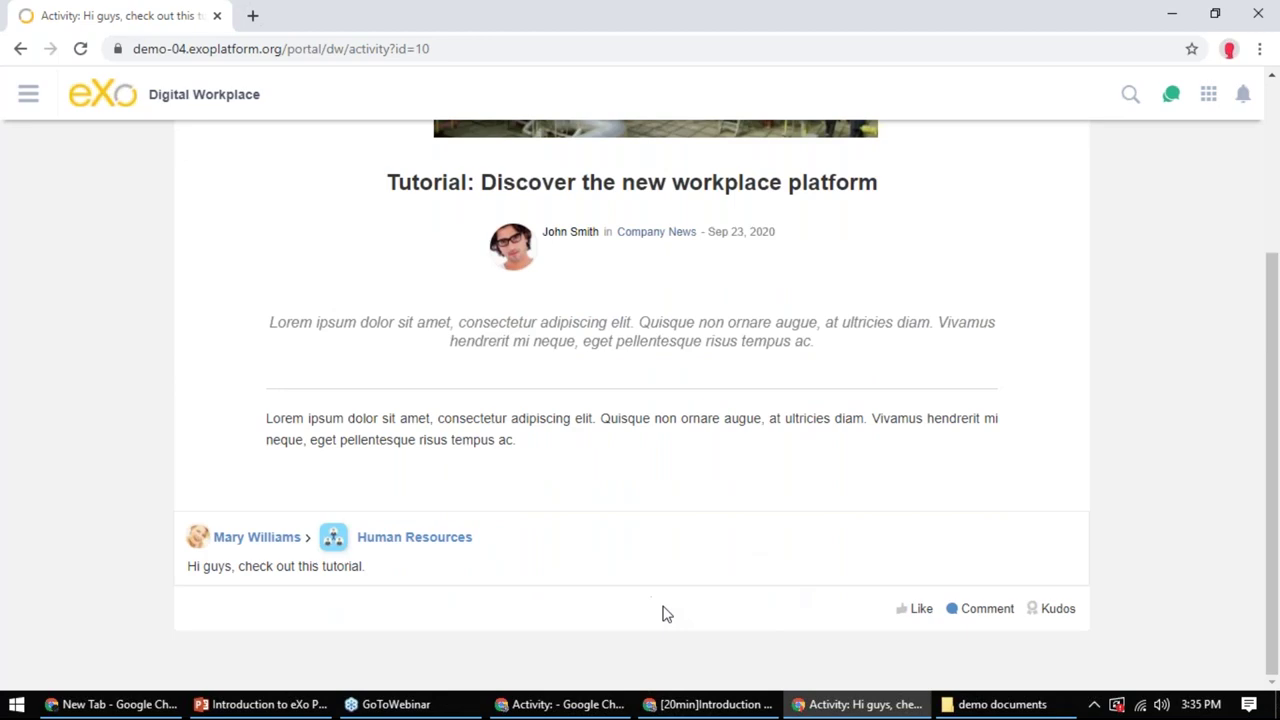
{"action": "scroll", "coordinate": [660, 611], "scroll_direction": "up", "scroll_amount": 3}
{"action": "scroll", "coordinate": [298, 548], "scroll_direction": "down", "scroll_amount": 3}
Go from the article to the Human Resources space and review the post's commenting area in the stream
{"action": "left_click", "coordinate": [440, 540]}
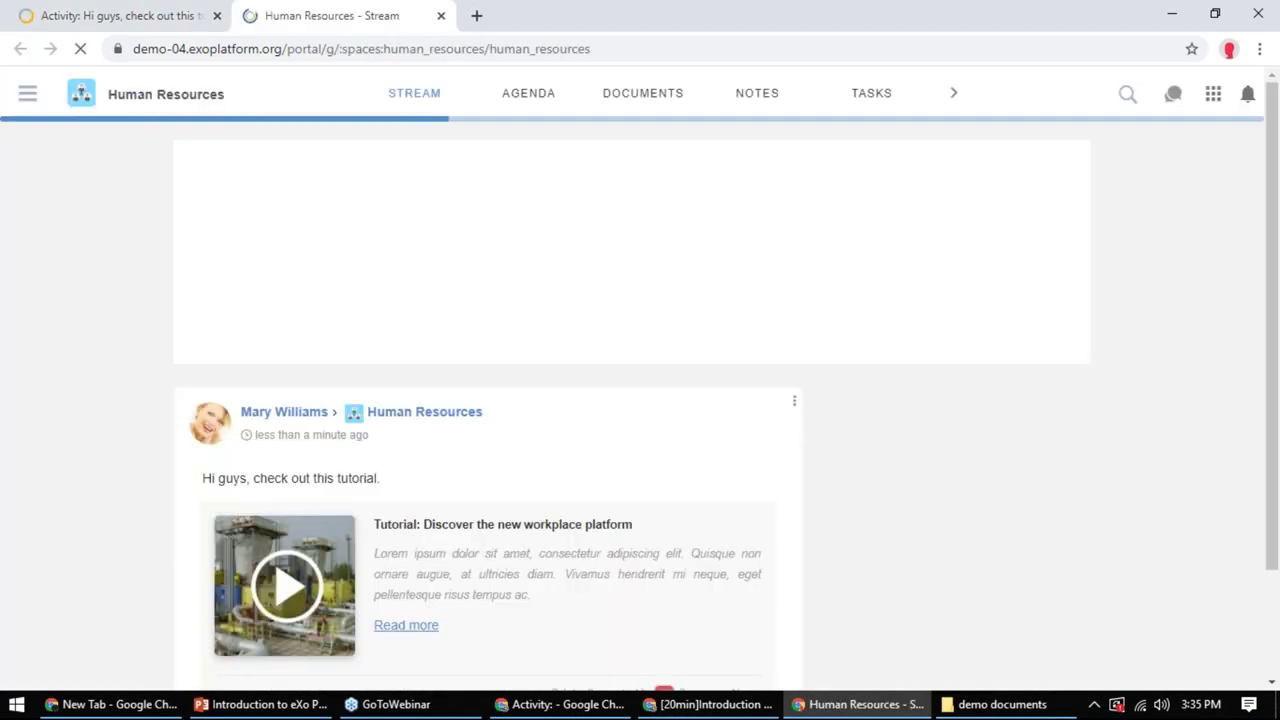
{"action": "scroll", "coordinate": [563, 466], "scroll_direction": "down", "scroll_amount": 2}
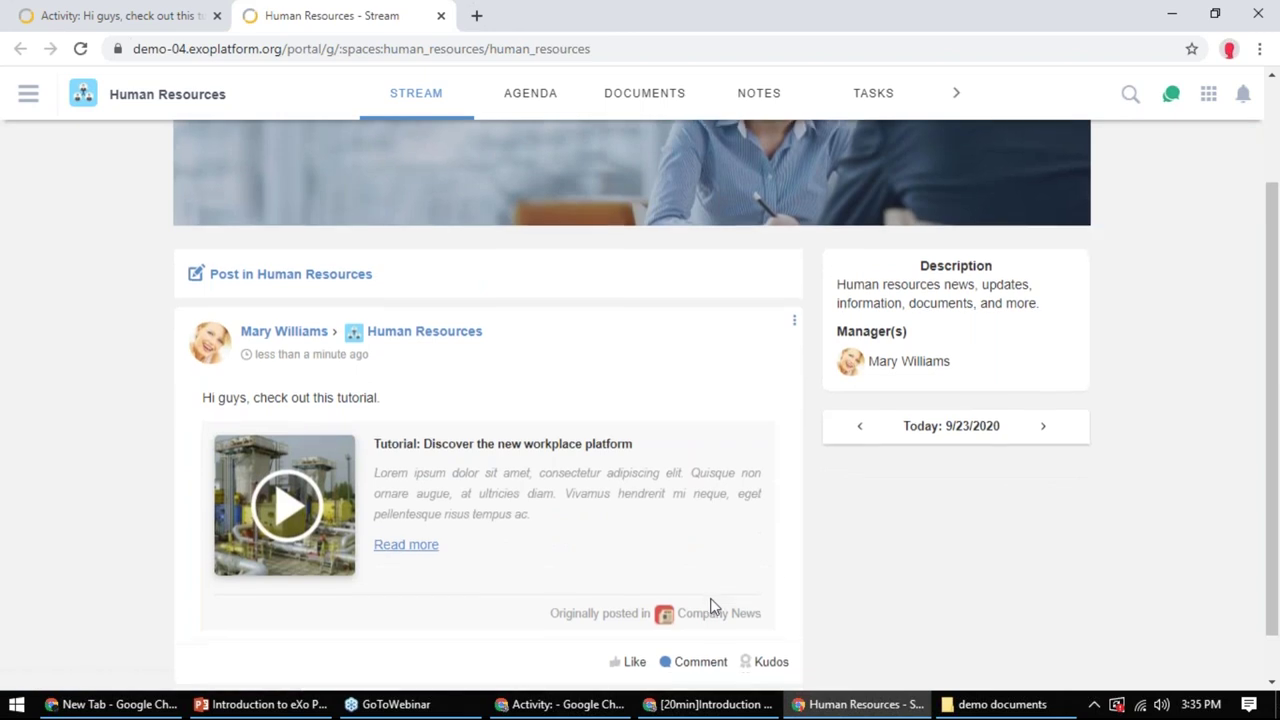
{"action": "left_click", "coordinate": [694, 610]}
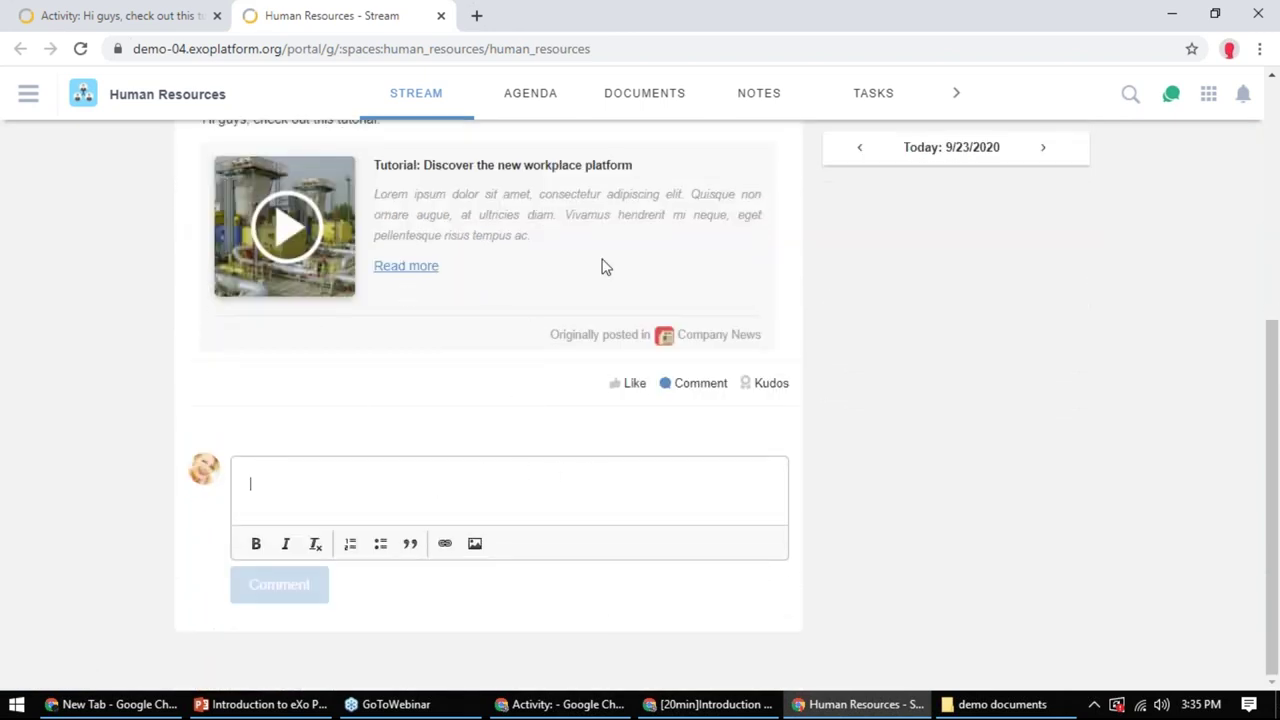
{"action": "scroll", "coordinate": [606, 511], "scroll_direction": "up", "scroll_amount": 5}
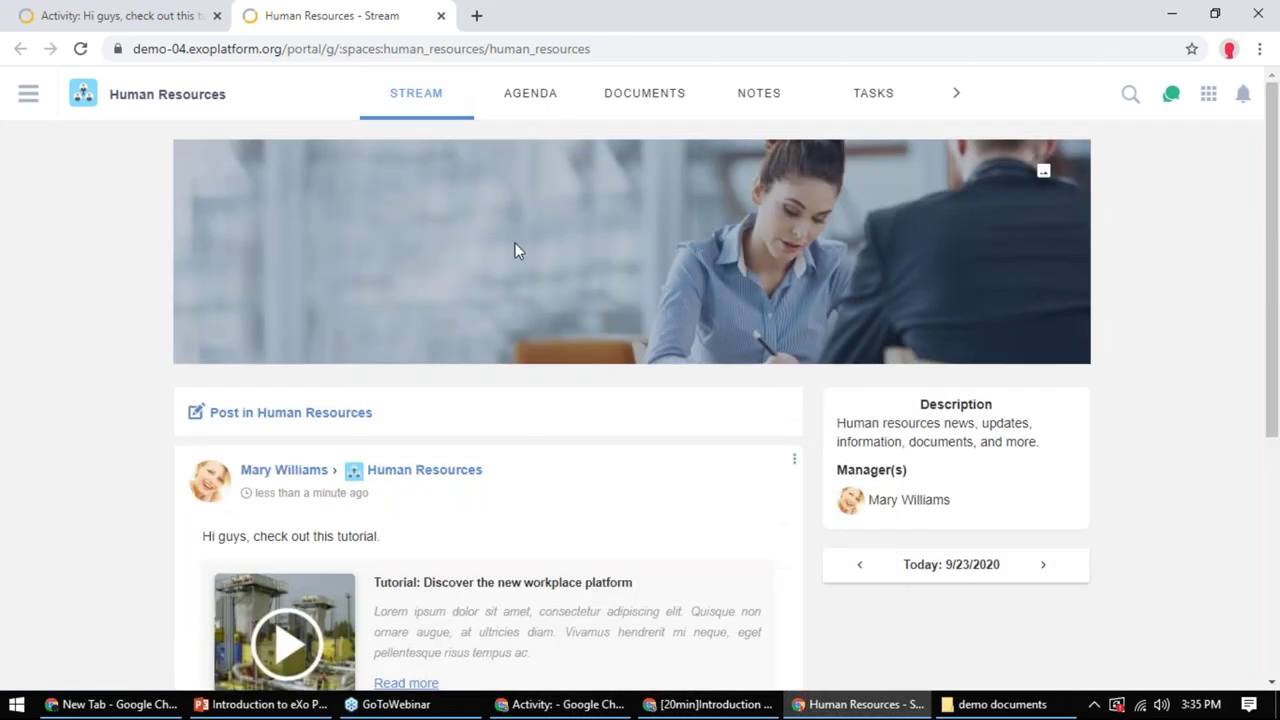
Switch to the IT manager's browser window and open the Snapshot home page
{"action": "left_click", "coordinate": [612, 711]}
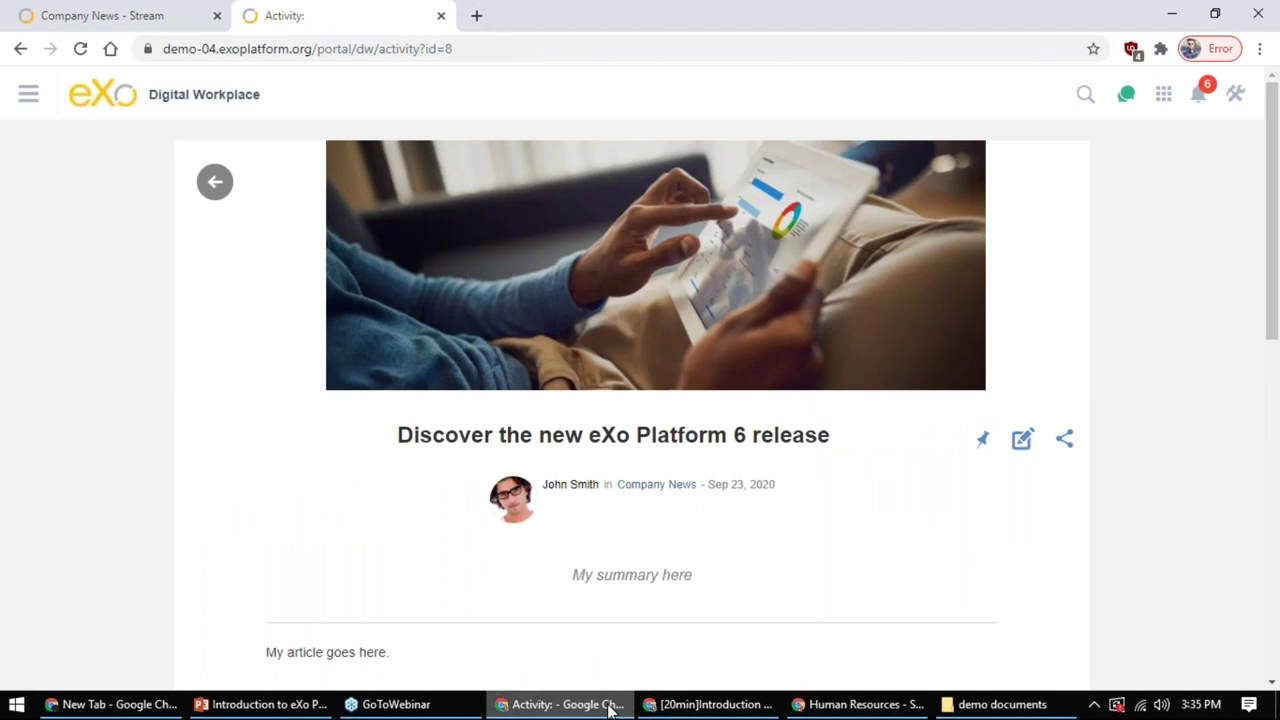
{"action": "left_click", "coordinate": [28, 98]}
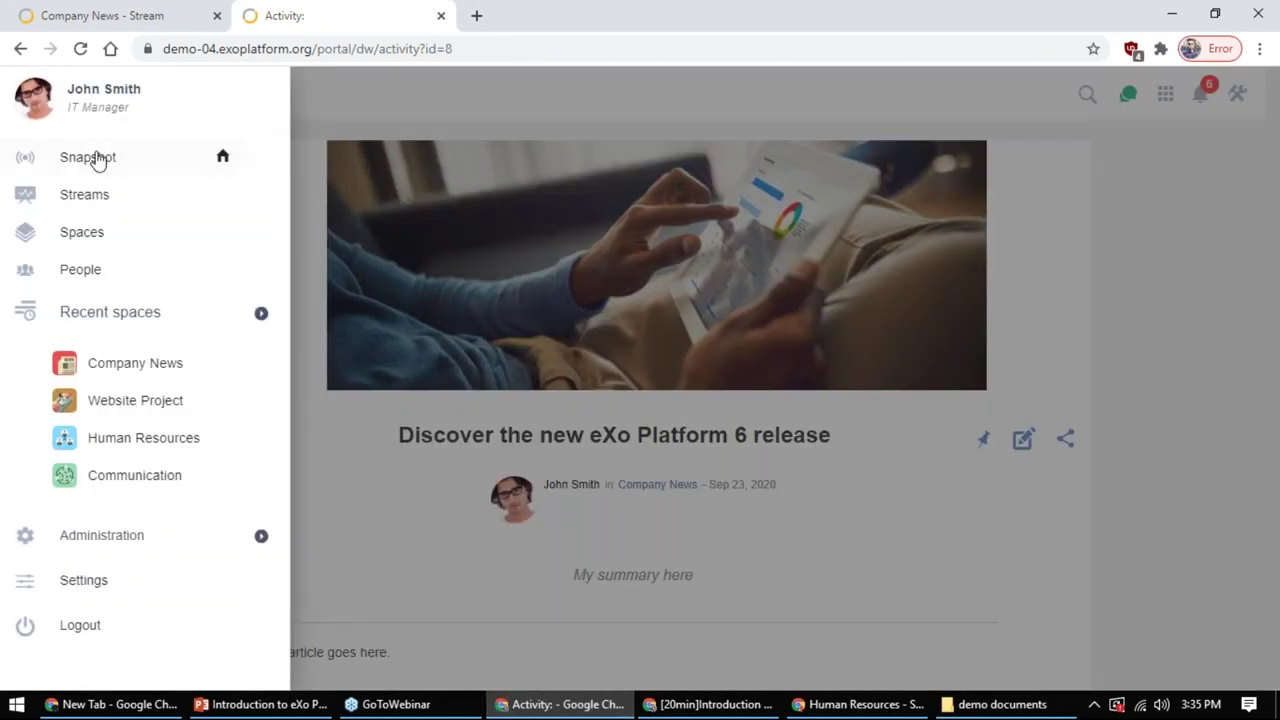
{"action": "left_click", "coordinate": [90, 157]}
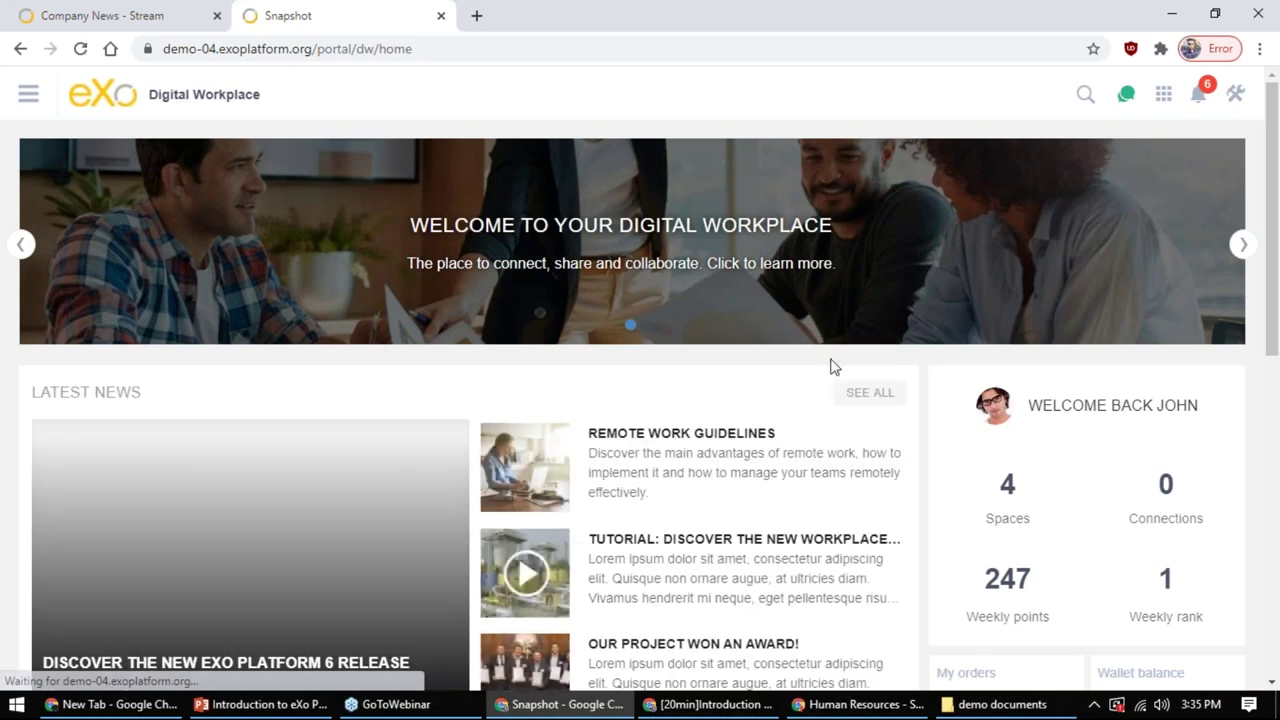
Open the News application from My applications and look through the articles in the news feed
{"action": "left_click", "coordinate": [1163, 94]}
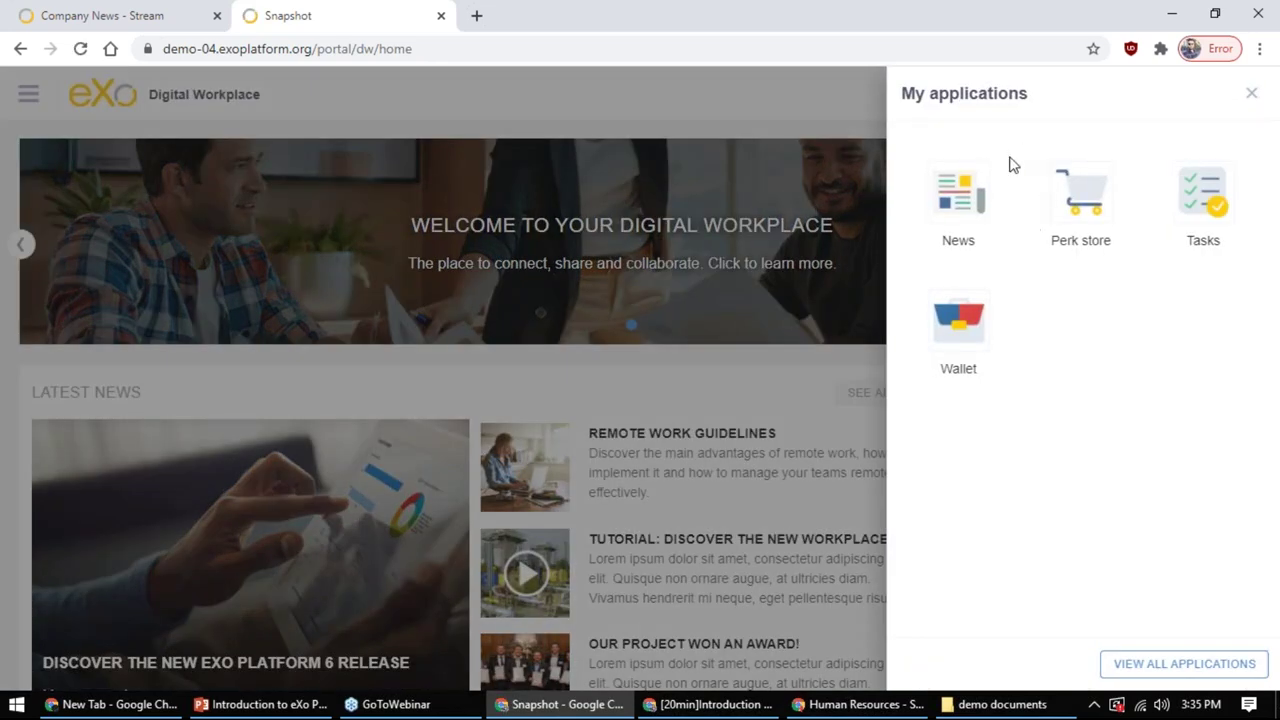
{"action": "left_click", "coordinate": [962, 195]}
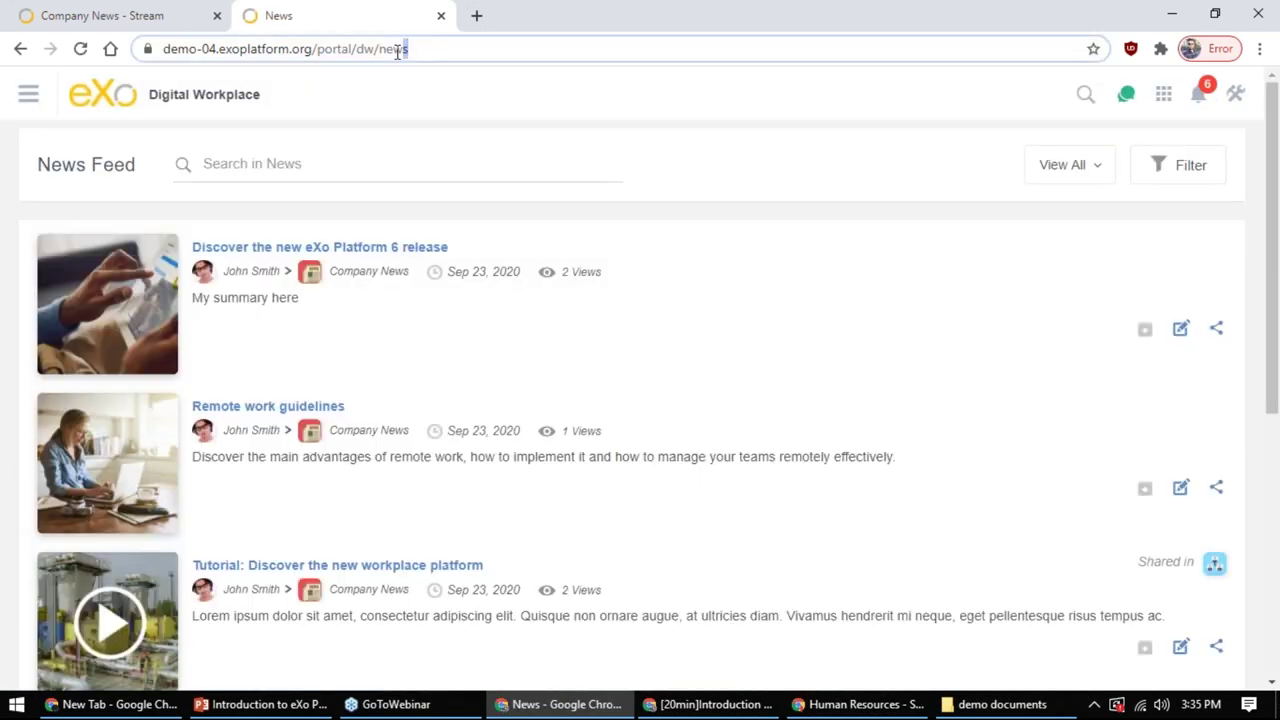
{"action": "left_click_drag", "start_coordinate": [405, 48], "coordinate": [376, 49]}
{"action": "left_click", "coordinate": [435, 230]}
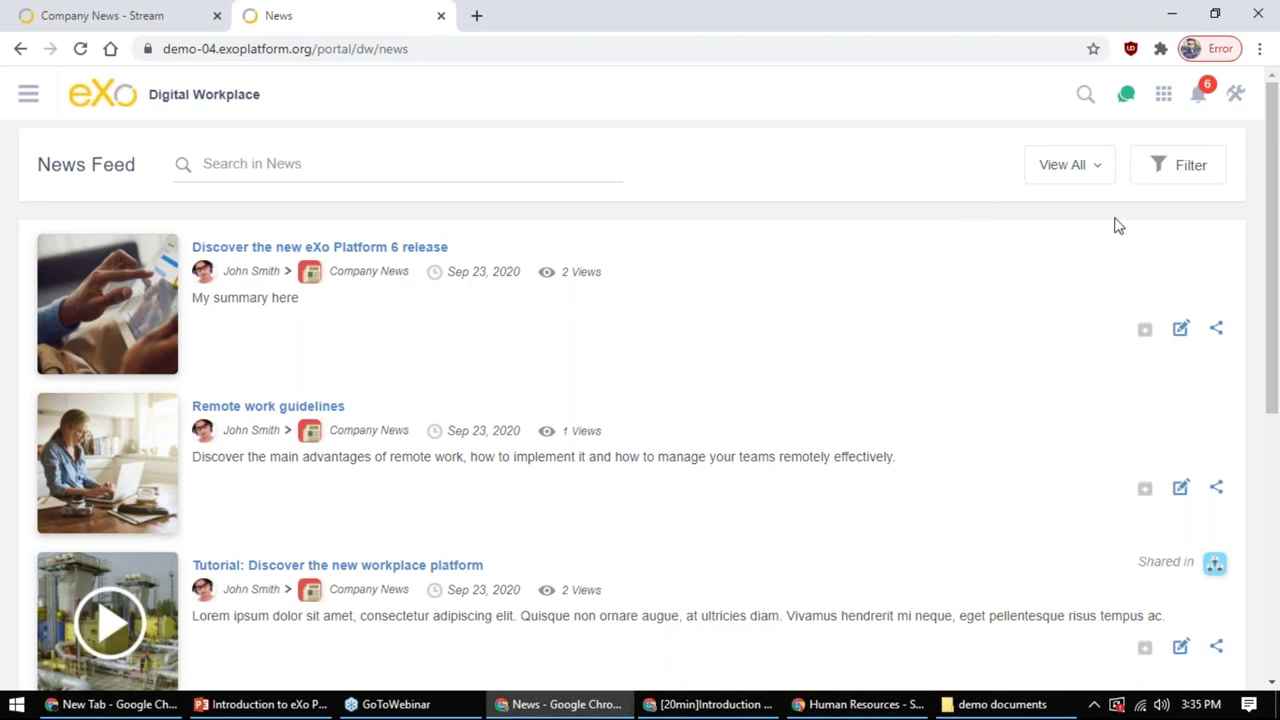
{"action": "scroll", "coordinate": [1118, 226], "scroll_direction": "down", "scroll_amount": 1}
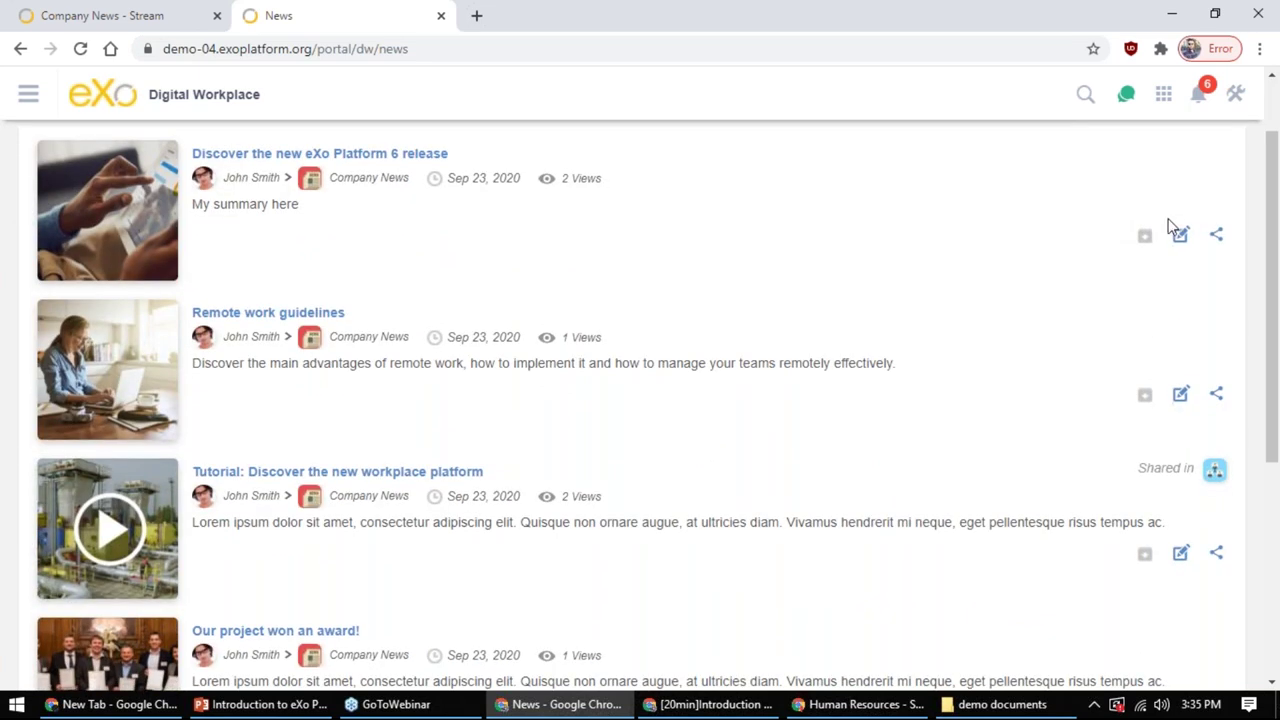
{"action": "scroll", "coordinate": [915, 273], "scroll_direction": "down", "scroll_amount": 3}
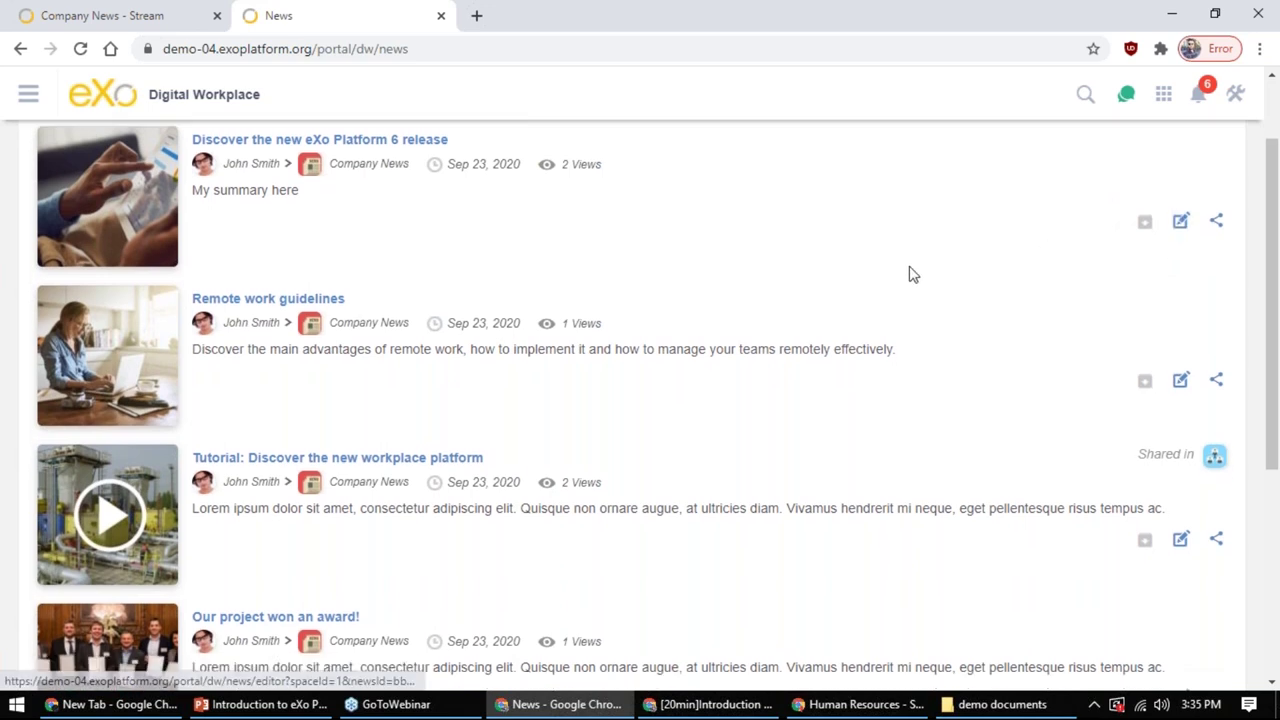
{"action": "scroll", "coordinate": [437, 406], "scroll_direction": "down", "scroll_amount": 2}
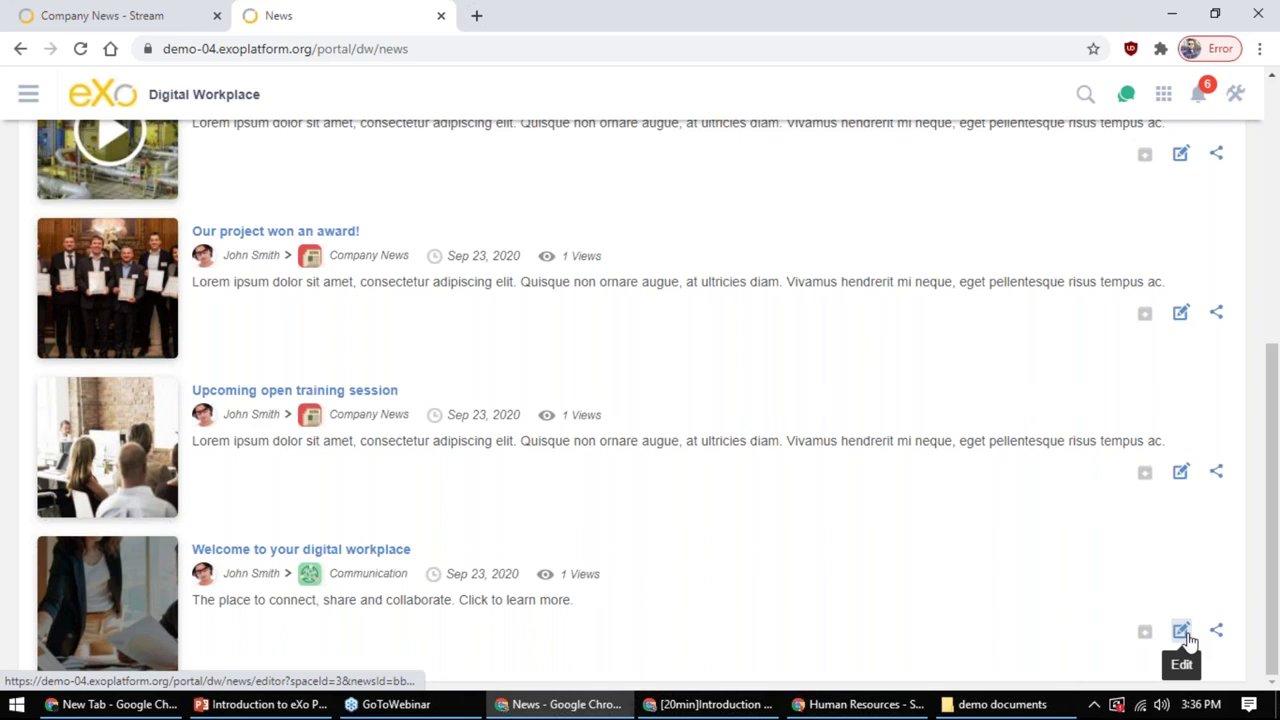
Open the "Welcome to your digital workplace" article in the news editor, then close the editor without changes
{"action": "left_click", "coordinate": [1181, 632]}
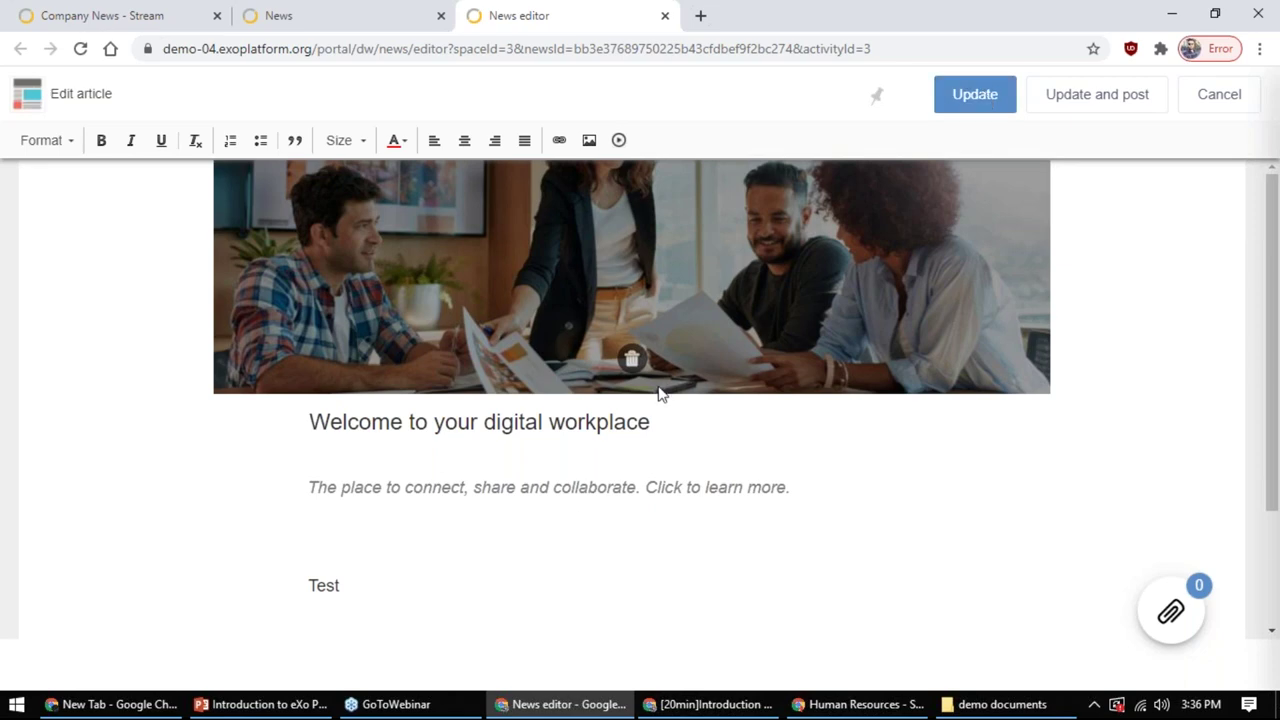
{"action": "middle_click", "coordinate": [620, 11]}
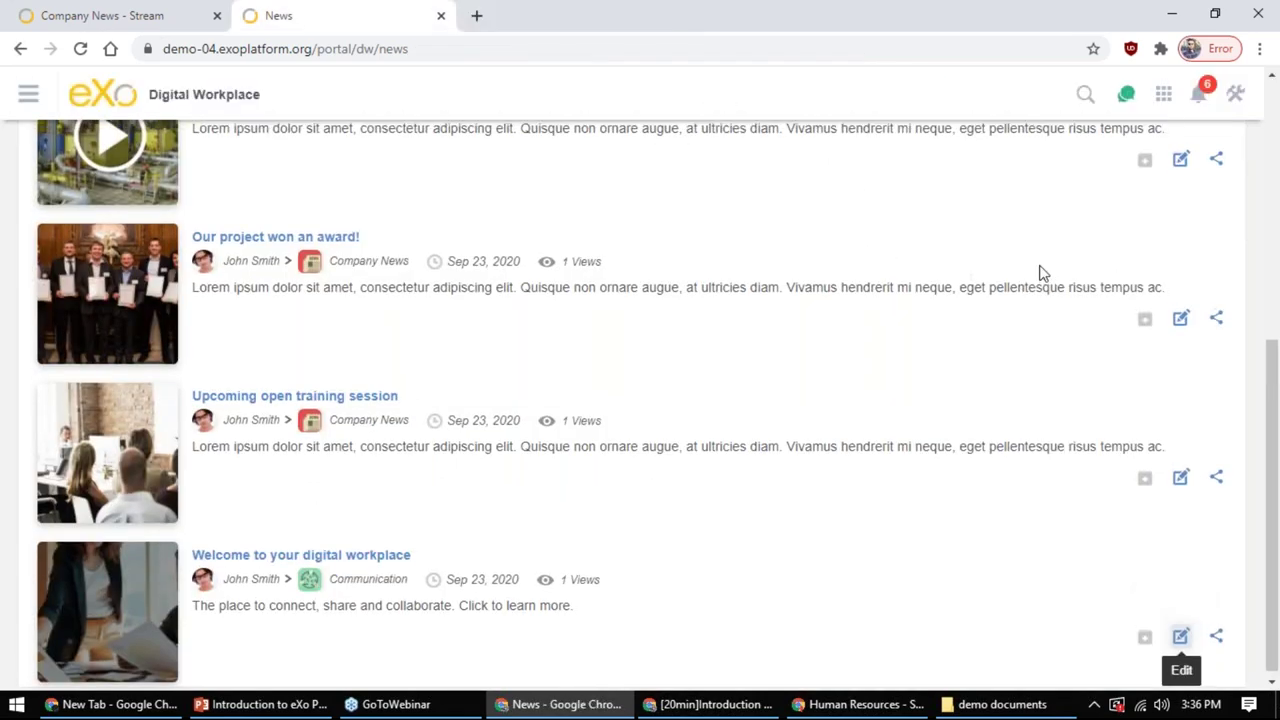
{"action": "scroll", "coordinate": [1100, 230], "scroll_direction": "up", "scroll_amount": 2}
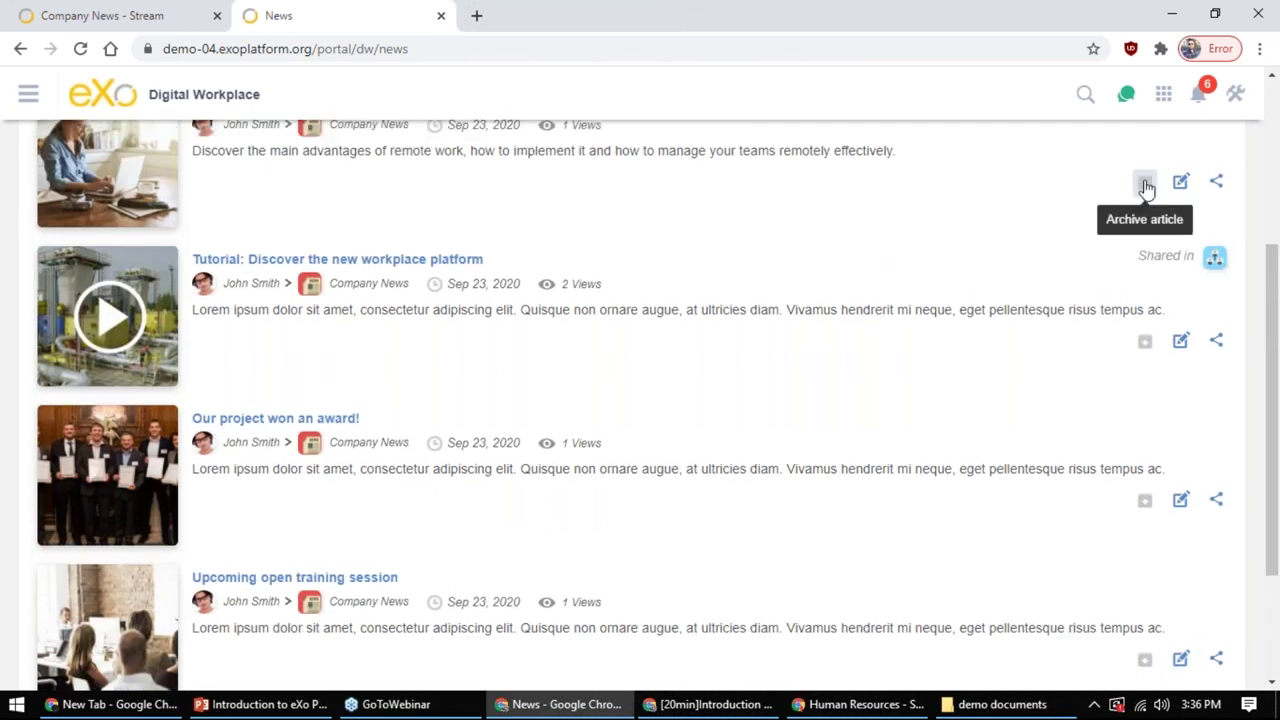
Archive the article "Tutorial: Discover the new workplace platform" from the news feed
{"action": "left_click_drag", "start_coordinate": [503, 263], "coordinate": [191, 262]}
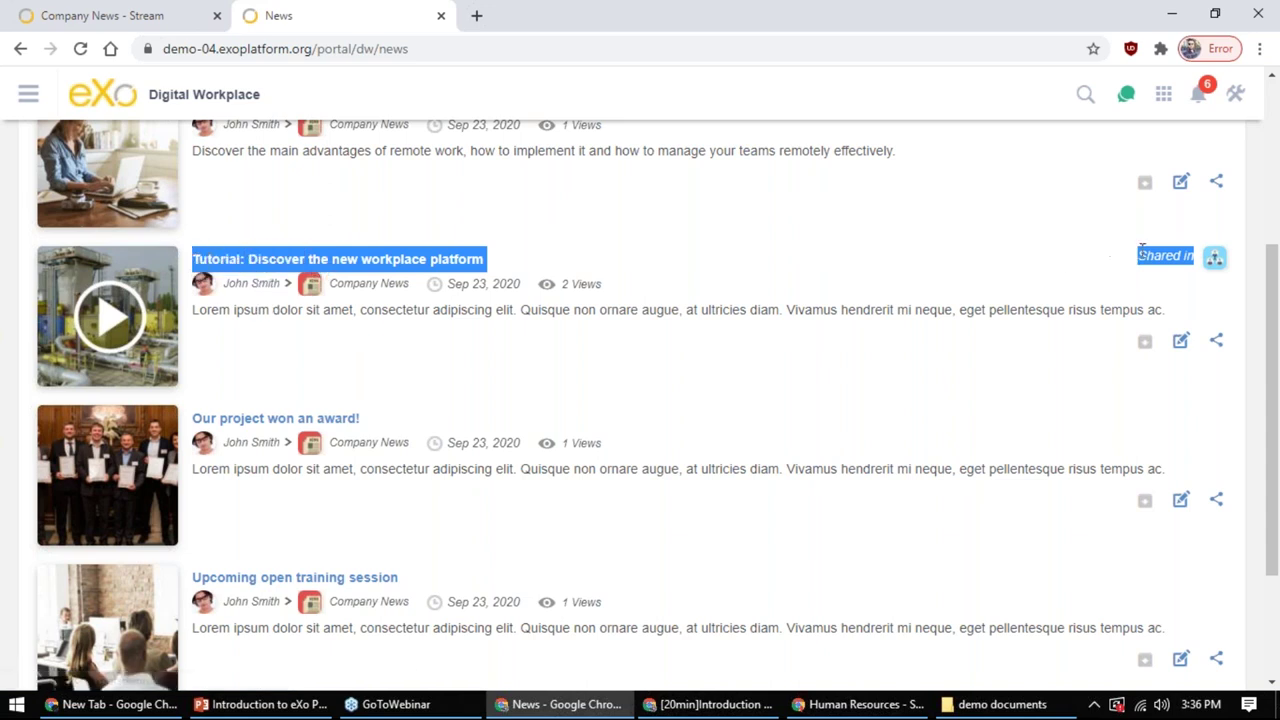
{"action": "left_click", "coordinate": [1099, 278]}
{"action": "left_click", "coordinate": [1144, 347]}
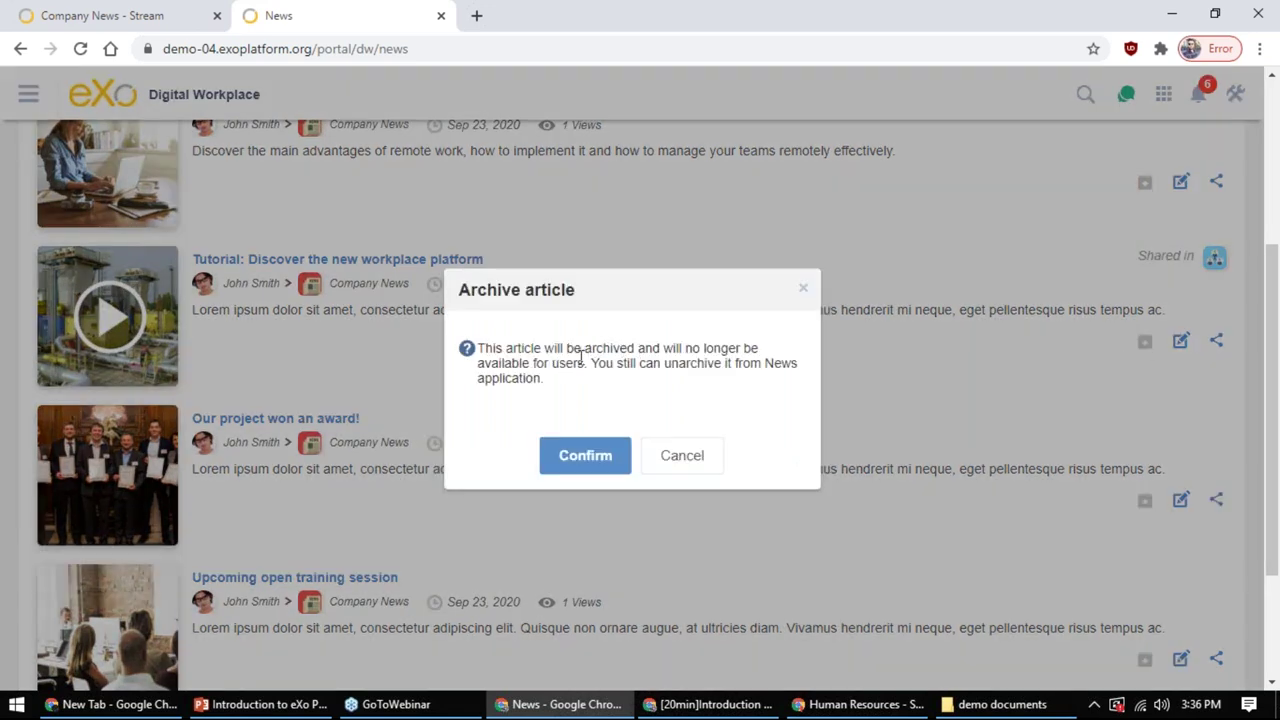
{"action": "left_click_drag", "start_coordinate": [585, 362], "coordinate": [726, 370]}
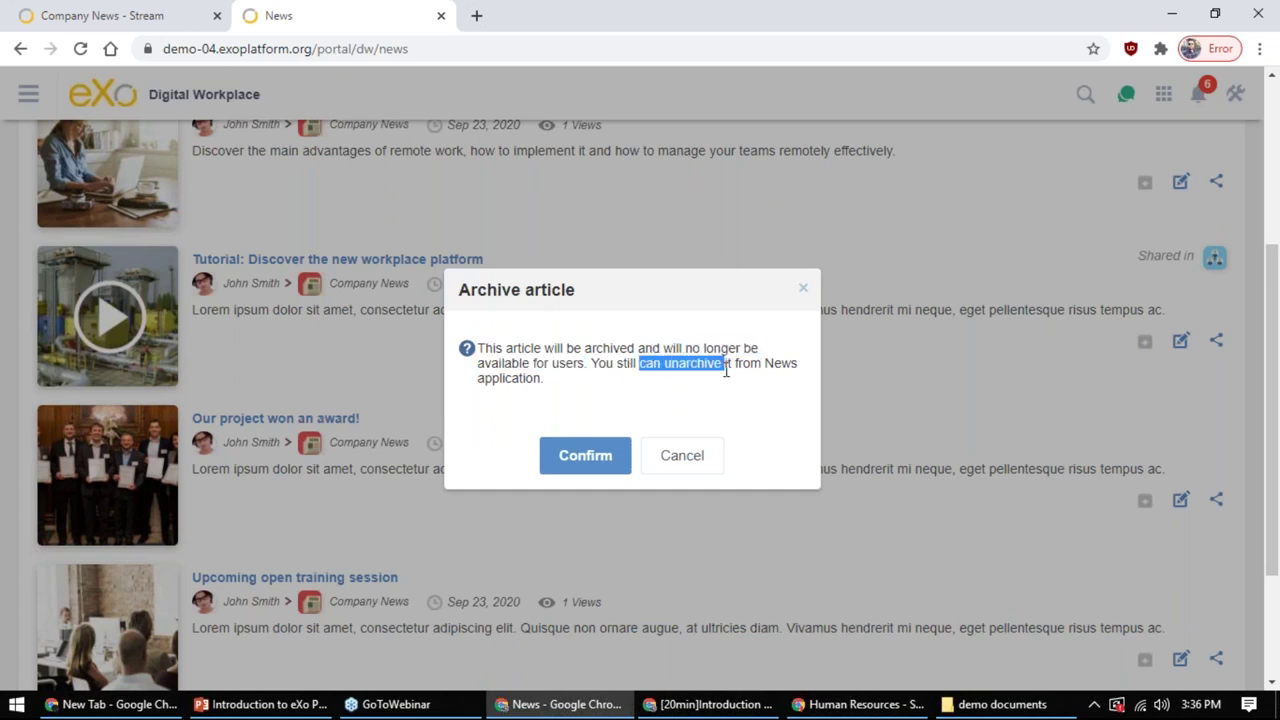
{"action": "left_click", "coordinate": [710, 382]}
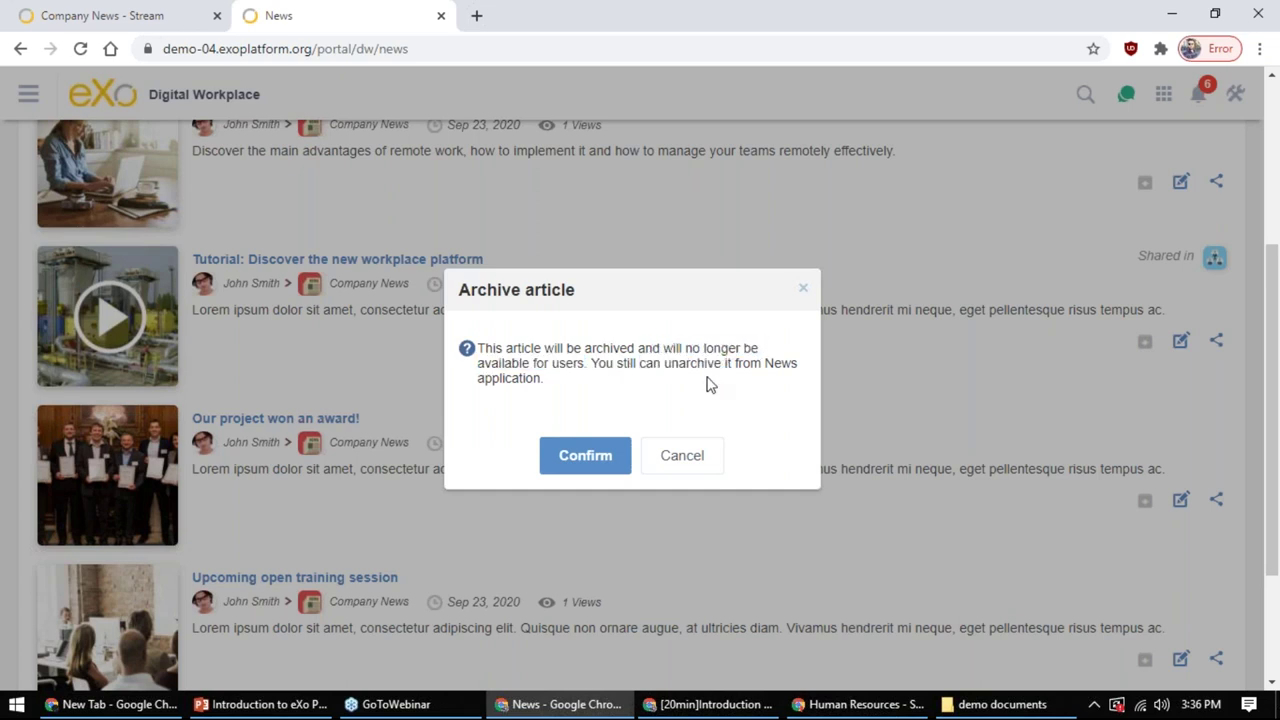
{"action": "left_click", "coordinate": [592, 463]}
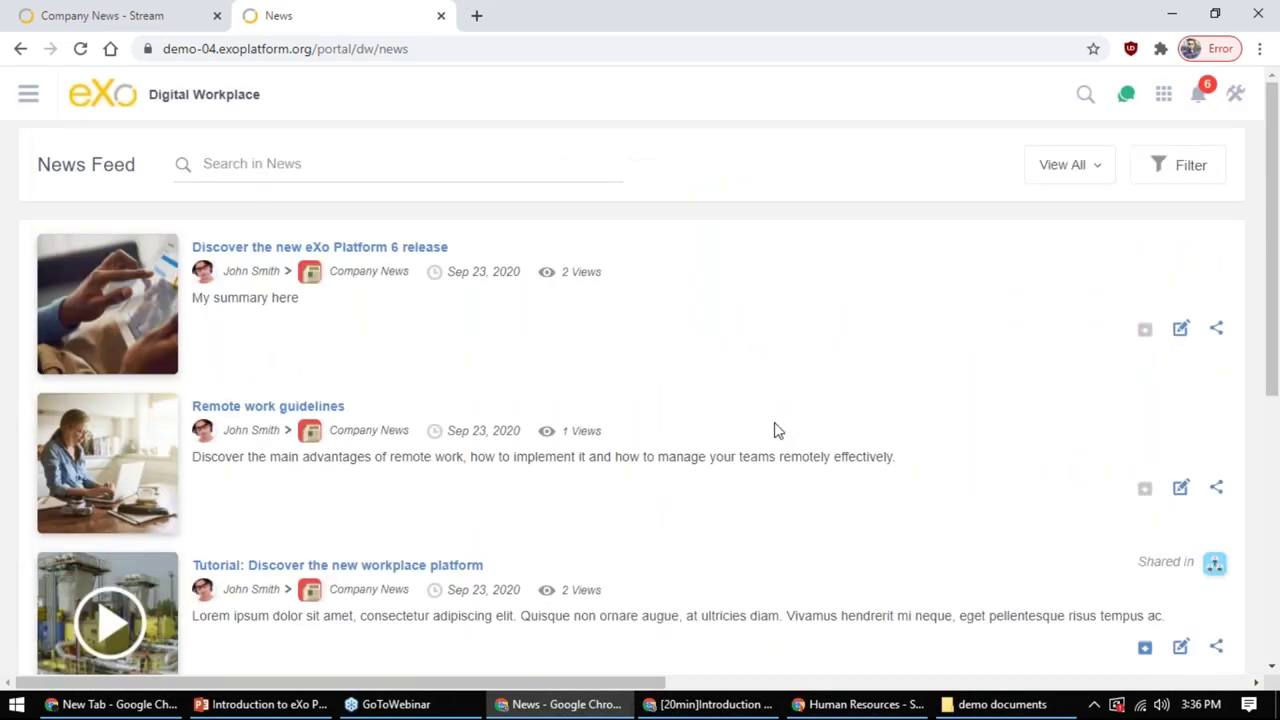
Filter the news feed to Archived articles and unarchive the tutorial article
{"action": "scroll", "coordinate": [774, 429], "scroll_direction": "down", "scroll_amount": 1}
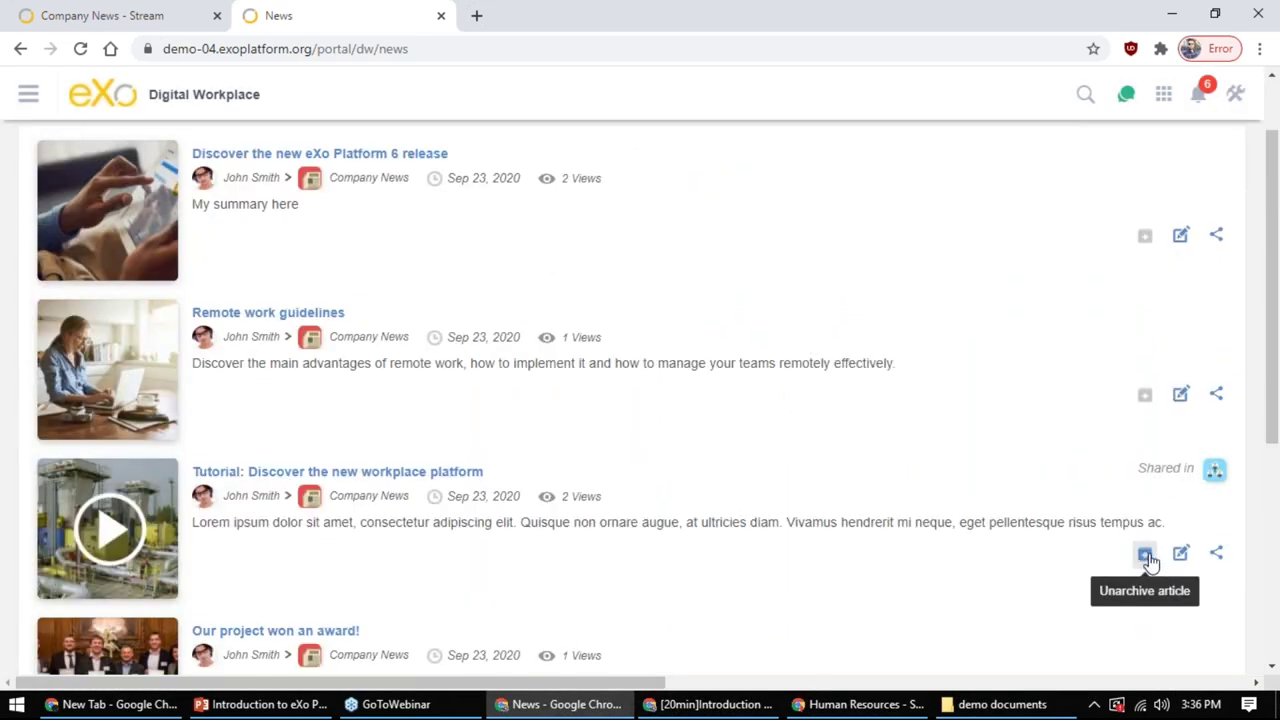
{"action": "scroll", "coordinate": [1015, 415], "scroll_direction": "up", "scroll_amount": 1}
{"action": "left_click", "coordinate": [1078, 170]}
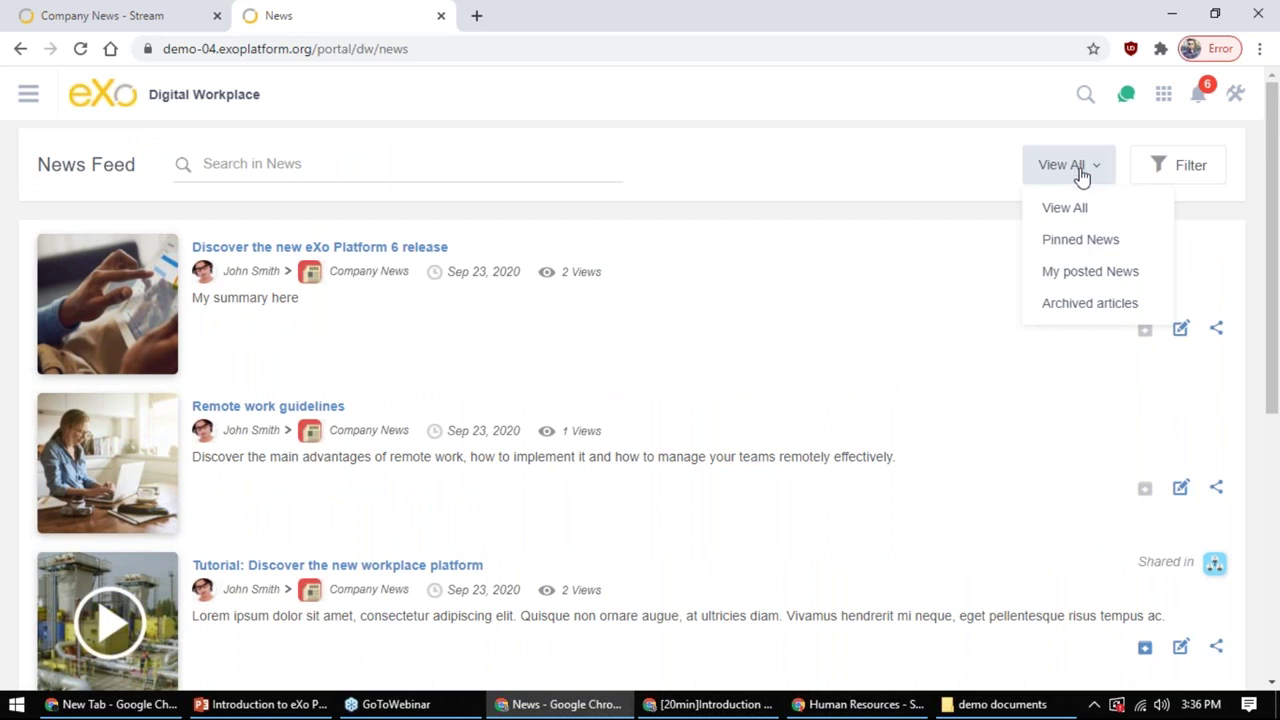
{"action": "left_click", "coordinate": [1078, 303]}
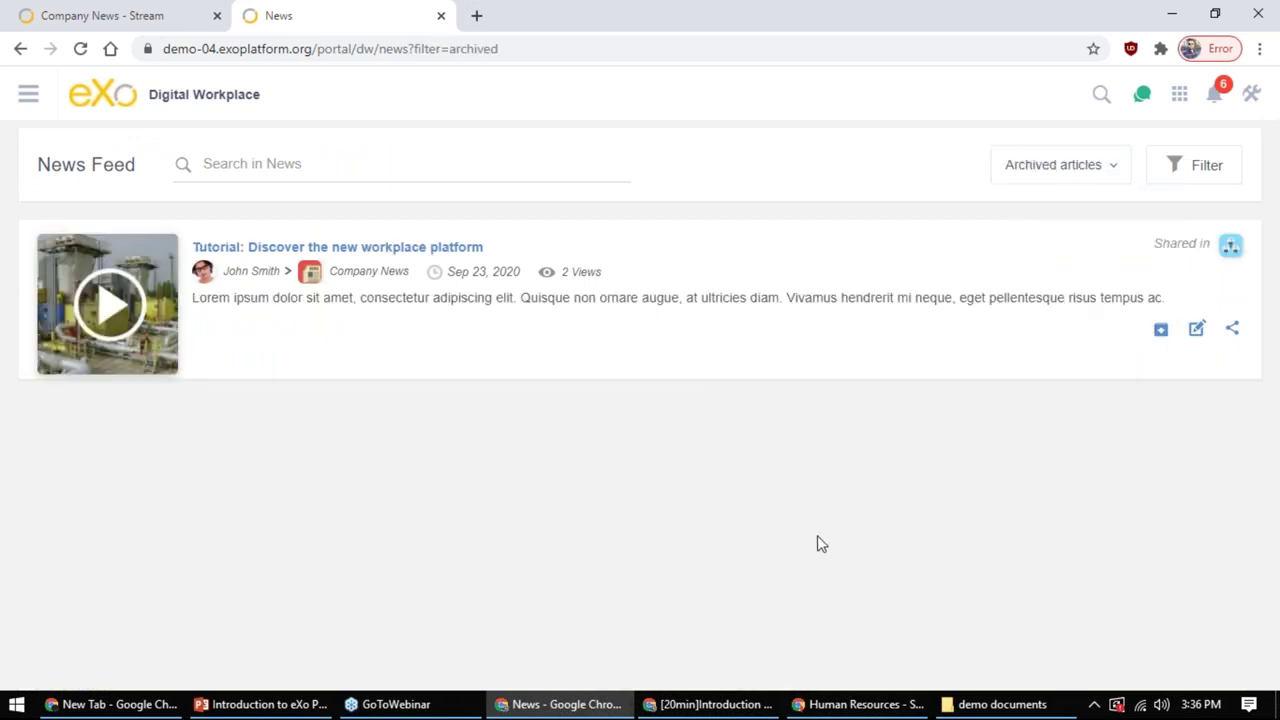
{"action": "left_click", "coordinate": [1163, 332]}
{"action": "left_click", "coordinate": [608, 450]}
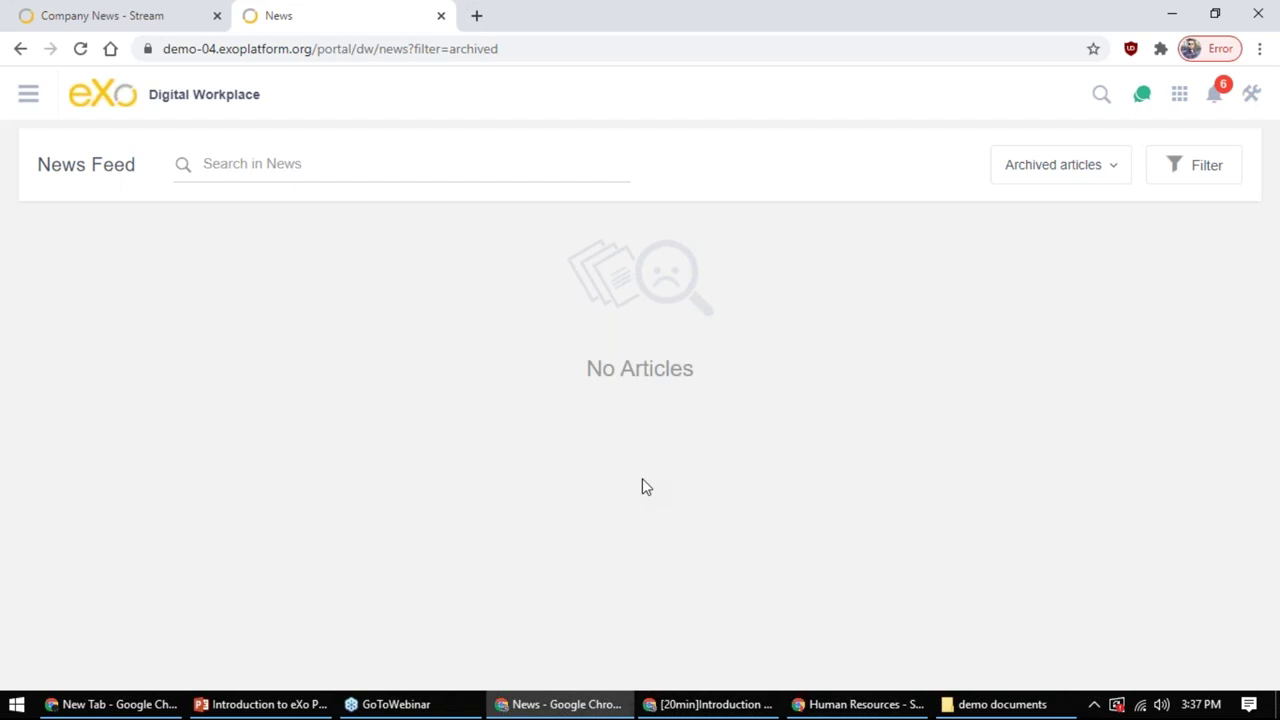
Switch to the PowerPoint webinar slides and view the slide about the new app center
{"action": "left_click", "coordinate": [265, 704]}
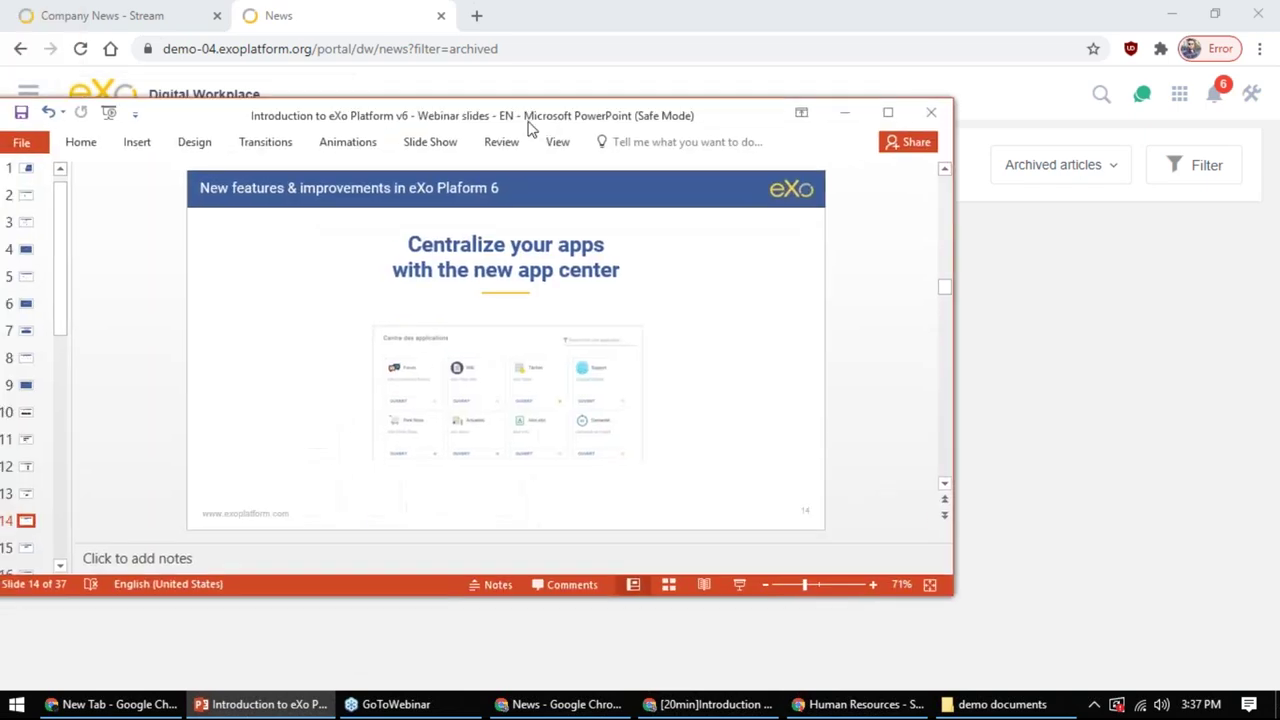
{"action": "double_click", "coordinate": [529, 118]}
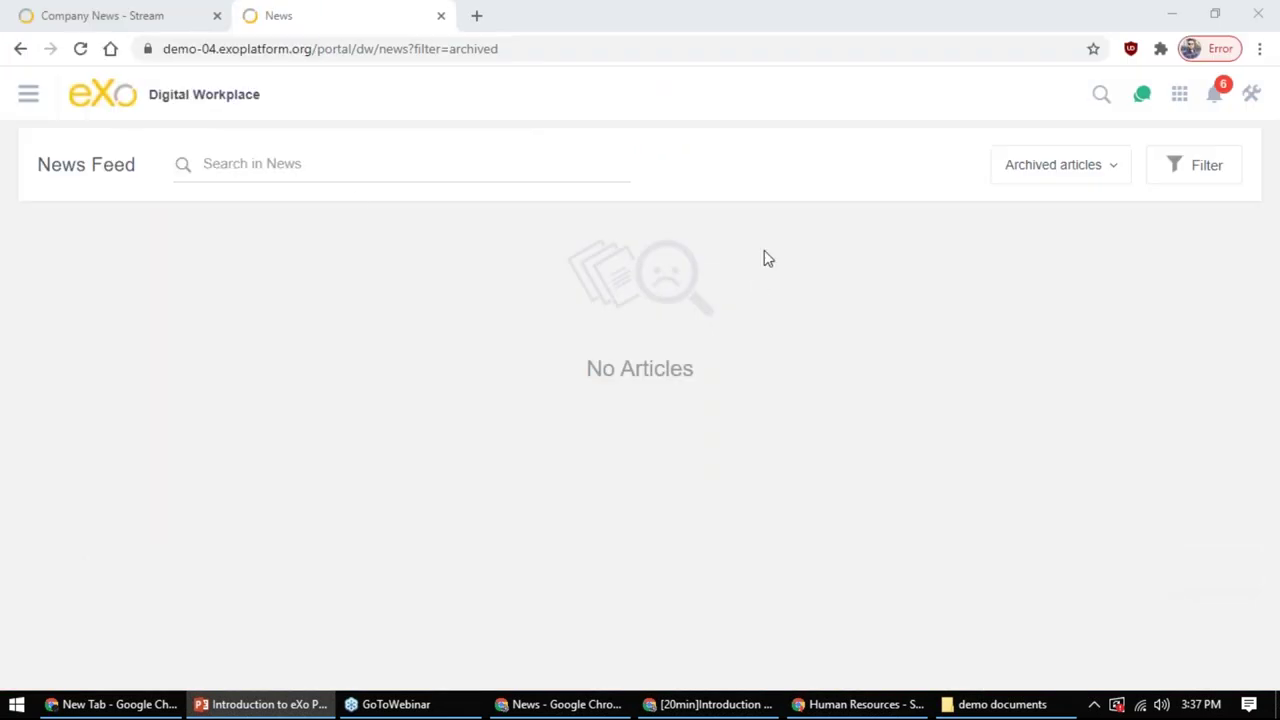
Return to the browser, close the News page and go to the Snapshot home page
{"action": "middle_click", "coordinate": [338, 18]}
{"action": "left_click", "coordinate": [300, 137]}
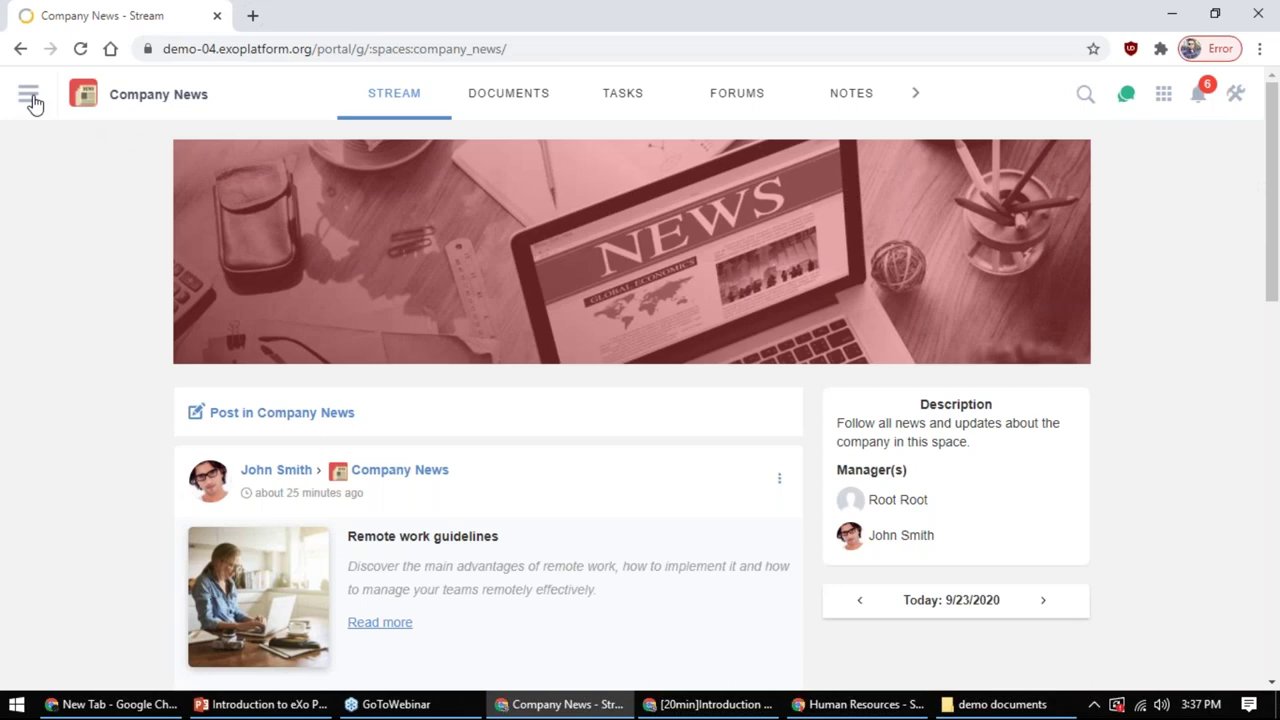
{"action": "left_click", "coordinate": [28, 95]}
{"action": "left_click", "coordinate": [87, 160]}
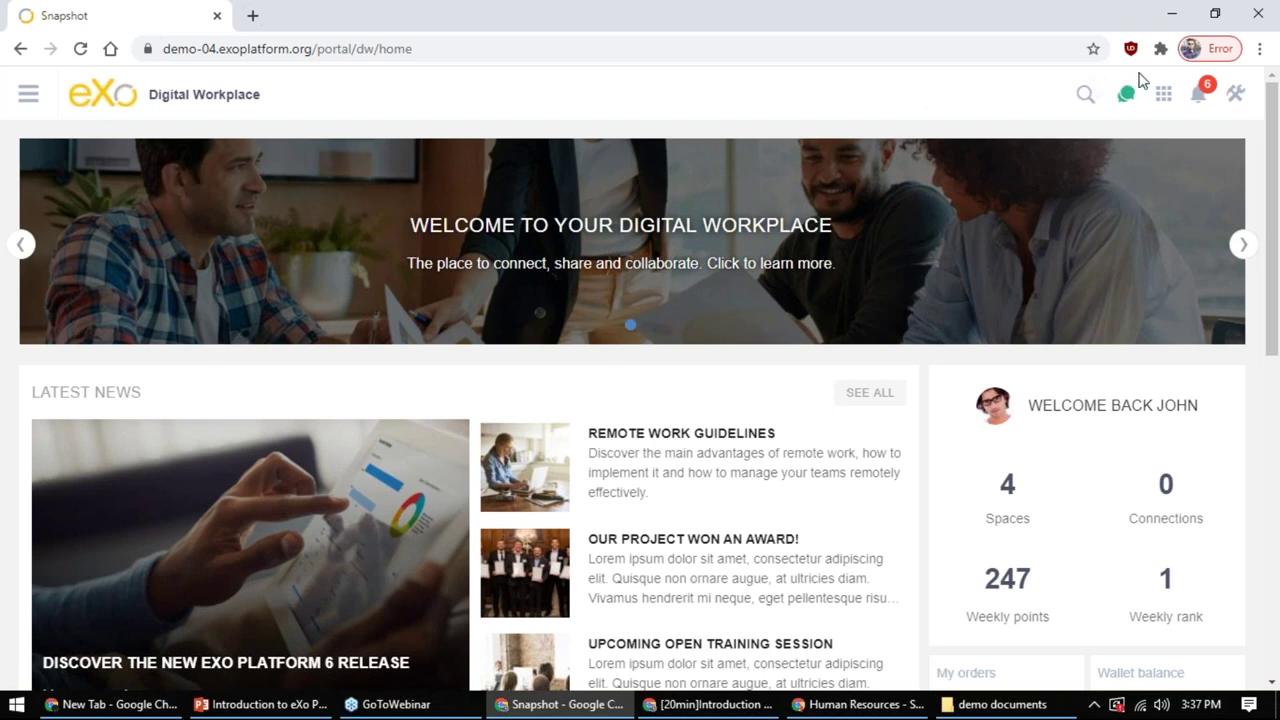
View all applications in the Application Center and look at the name filter
{"action": "left_click", "coordinate": [1160, 104]}
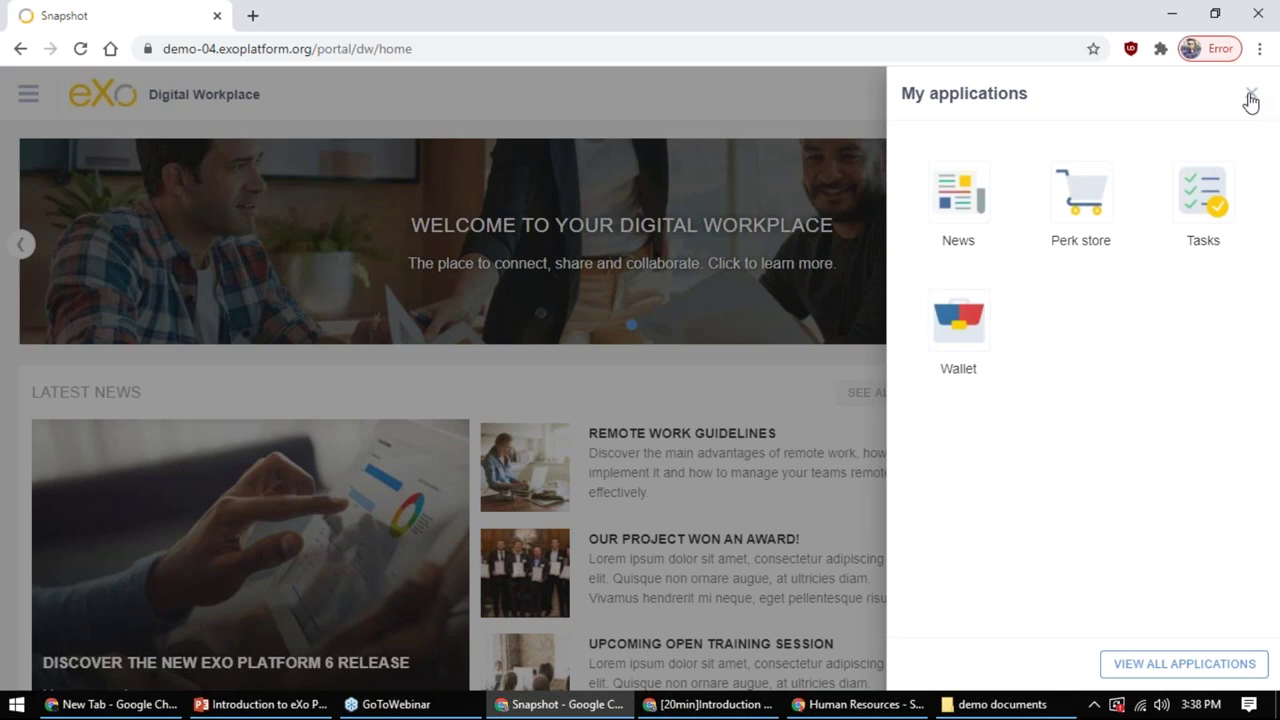
{"action": "left_click", "coordinate": [1181, 672]}
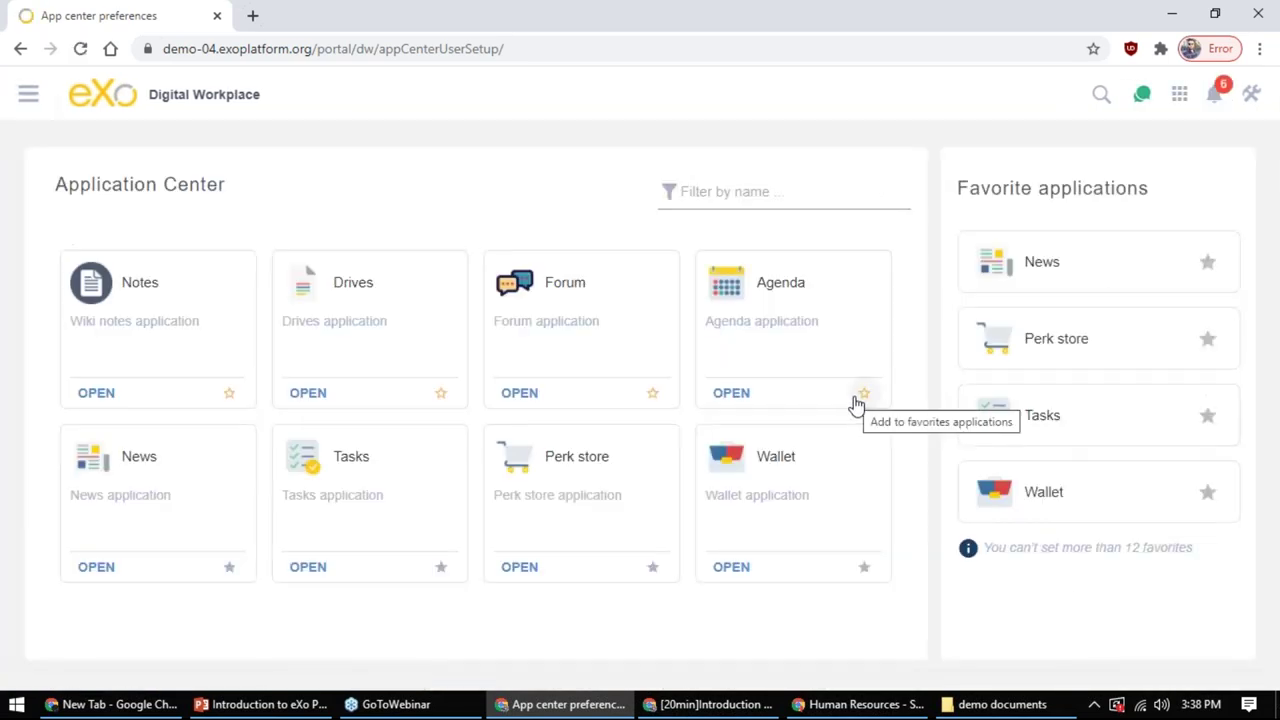
{"action": "left_click", "coordinate": [720, 192]}
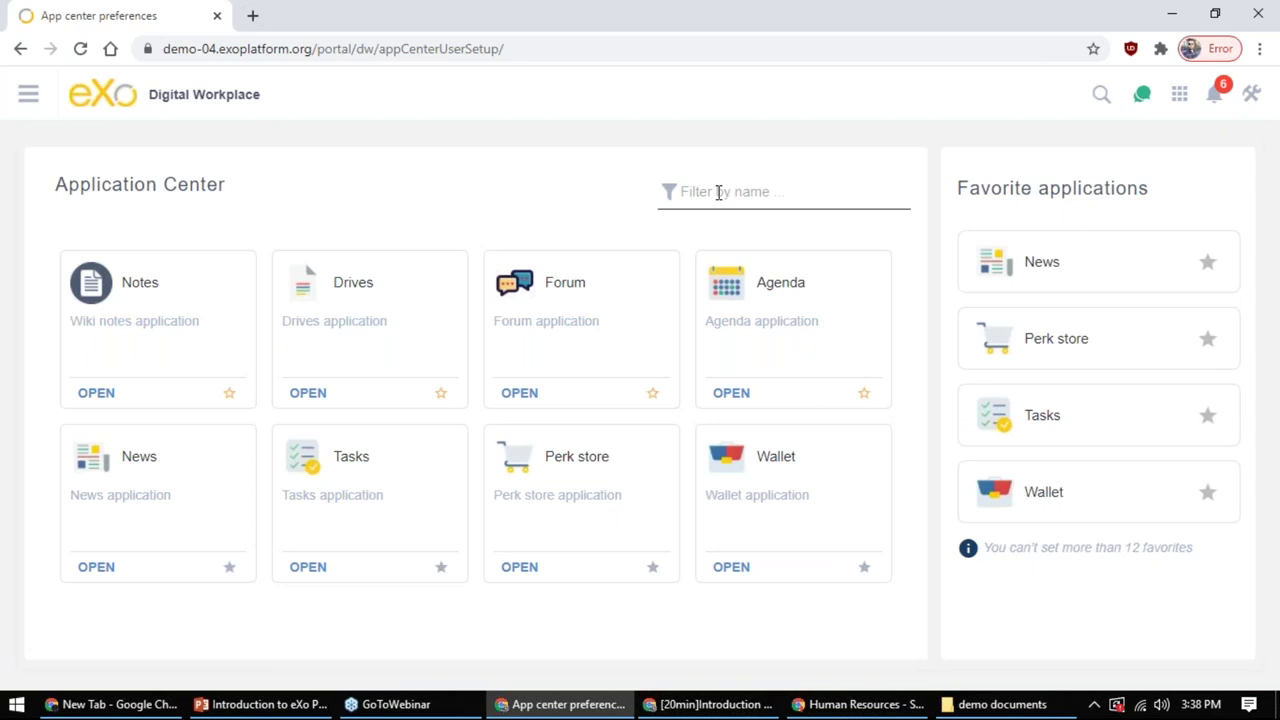
{"action": "left_click", "coordinate": [561, 205]}
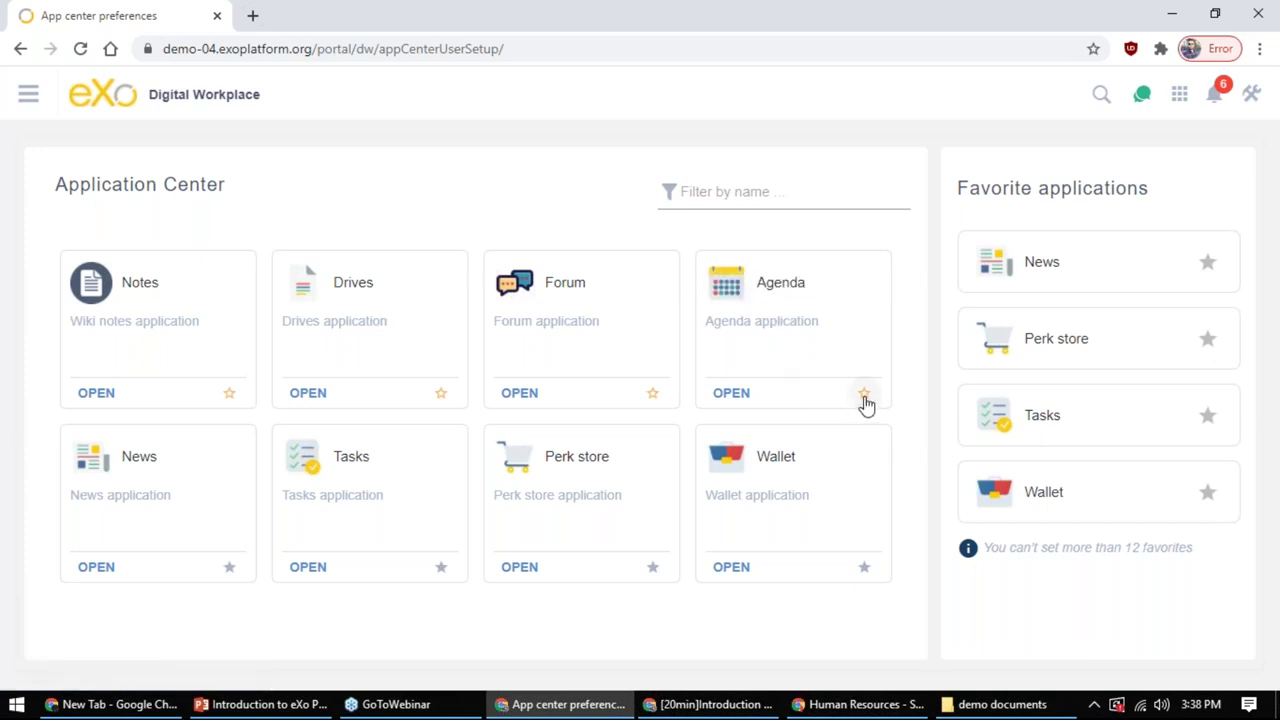
Add the Agenda application to the favorite applications
{"action": "left_click_drag", "start_coordinate": [958, 188], "coordinate": [1055, 188]}
{"action": "left_click", "coordinate": [1055, 188]}
{"action": "left_click", "coordinate": [866, 396]}
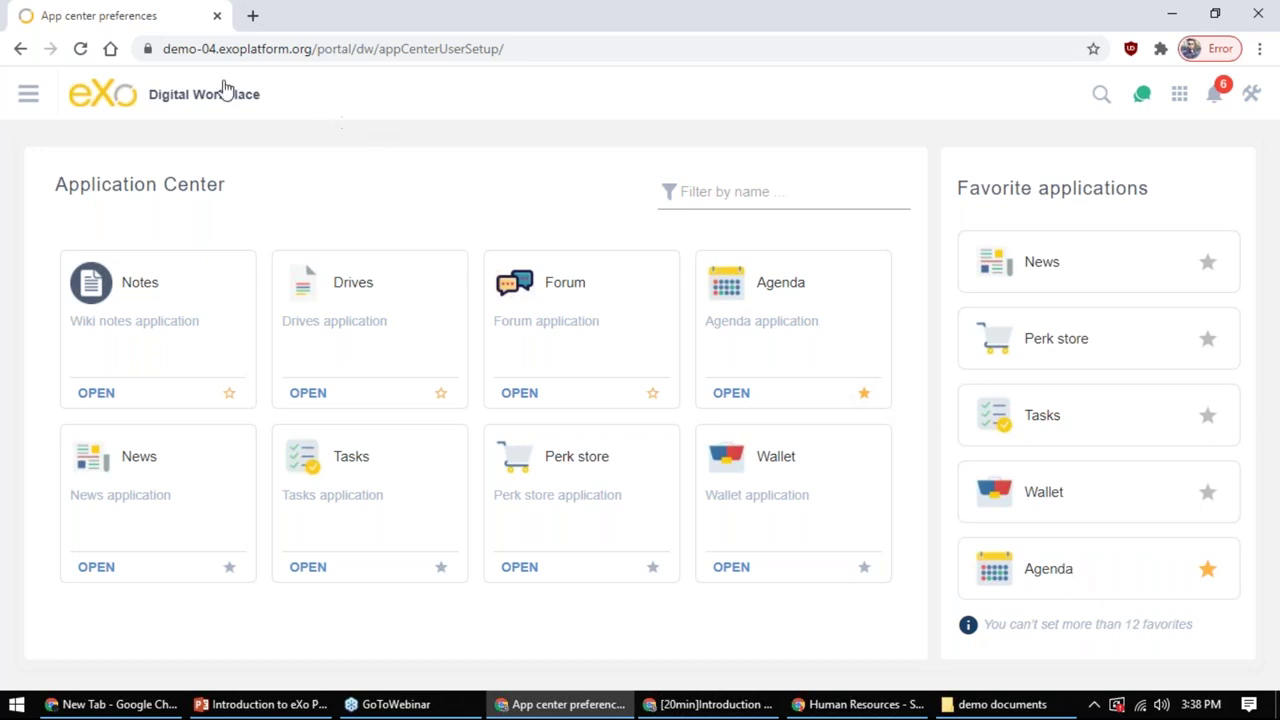
Return to the home page and check the My applications list for the Agenda favorite
{"action": "left_click", "coordinate": [105, 96]}
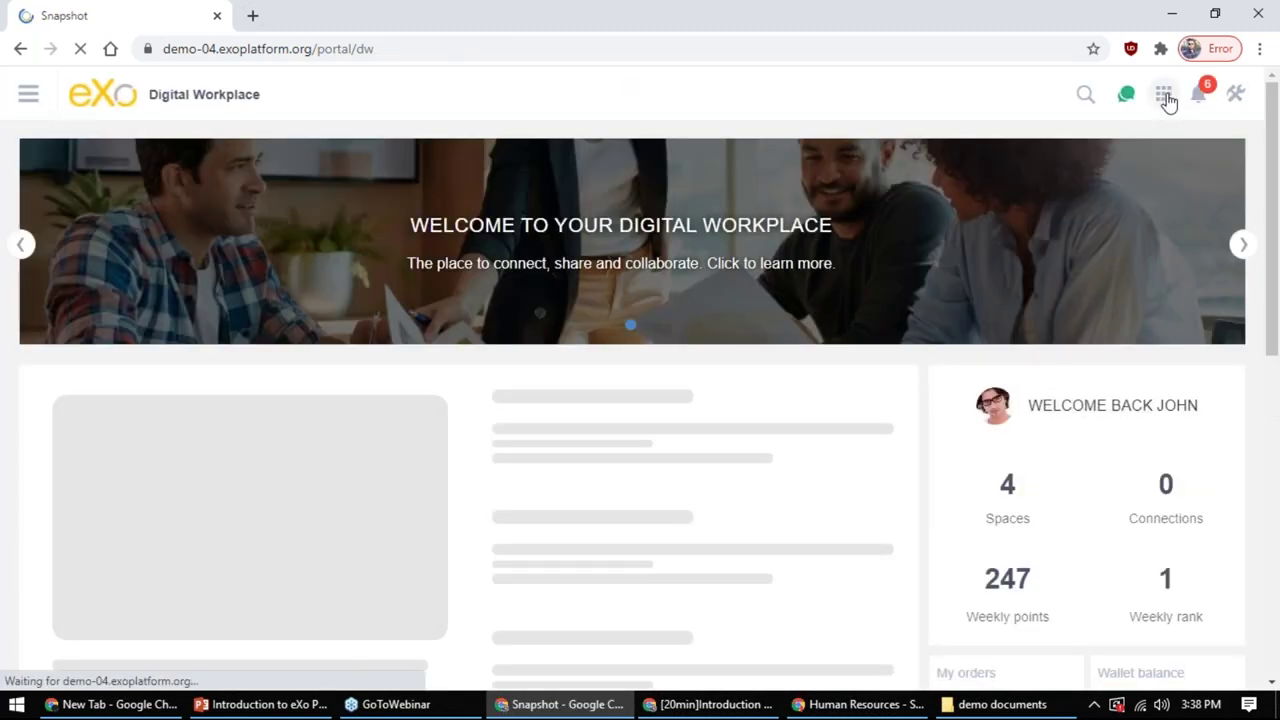
{"action": "left_click", "coordinate": [1166, 98]}
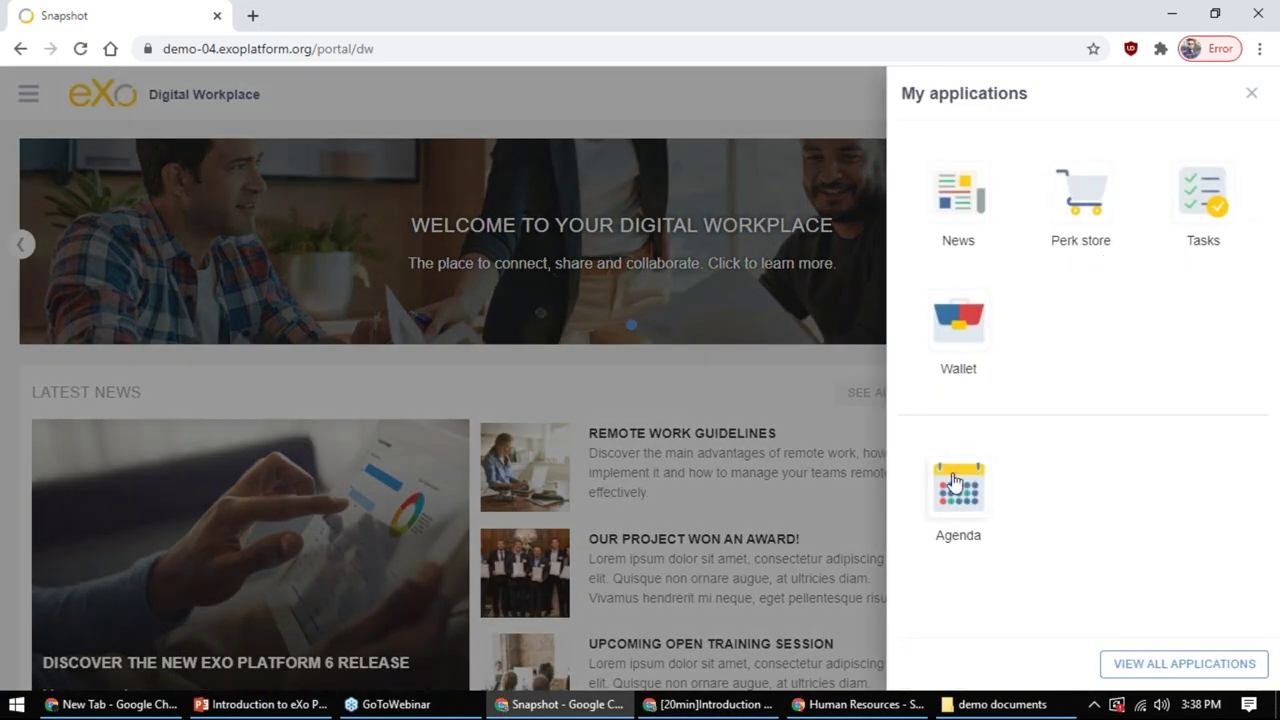
{"action": "left_click", "coordinate": [820, 104]}
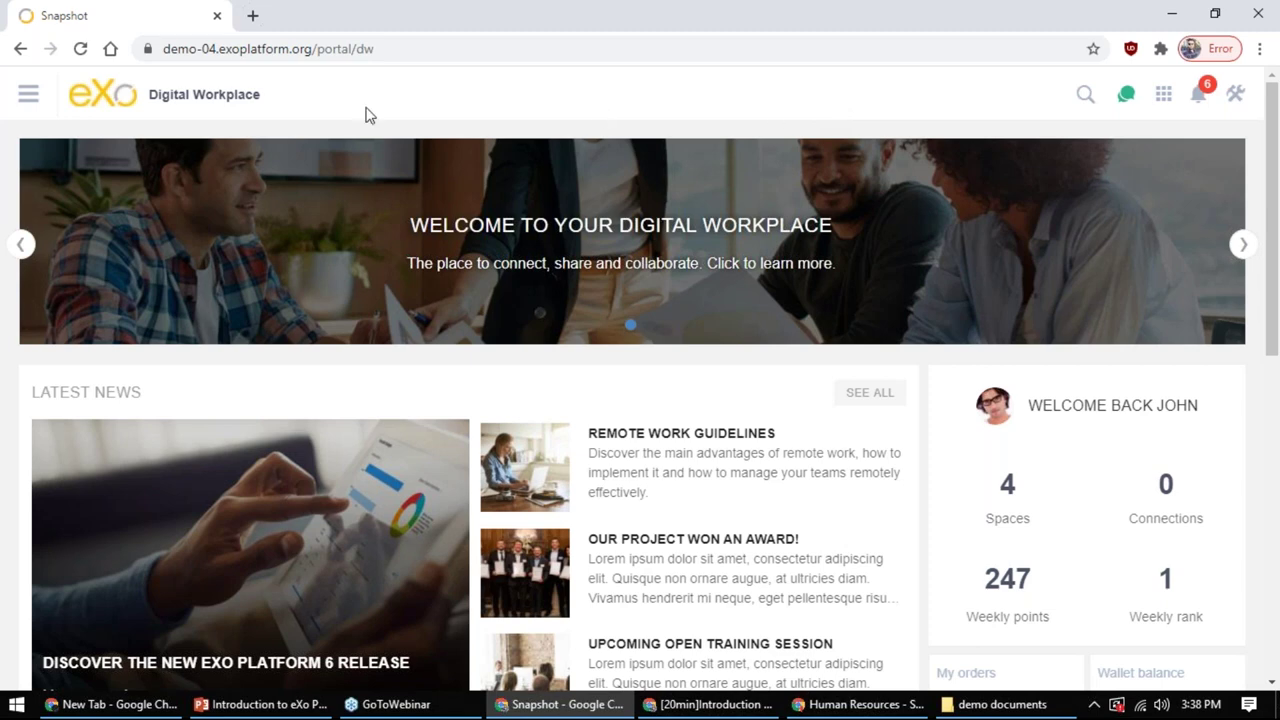
Look through the administration options and open the Applications management page under General
{"action": "left_click", "coordinate": [29, 97]}
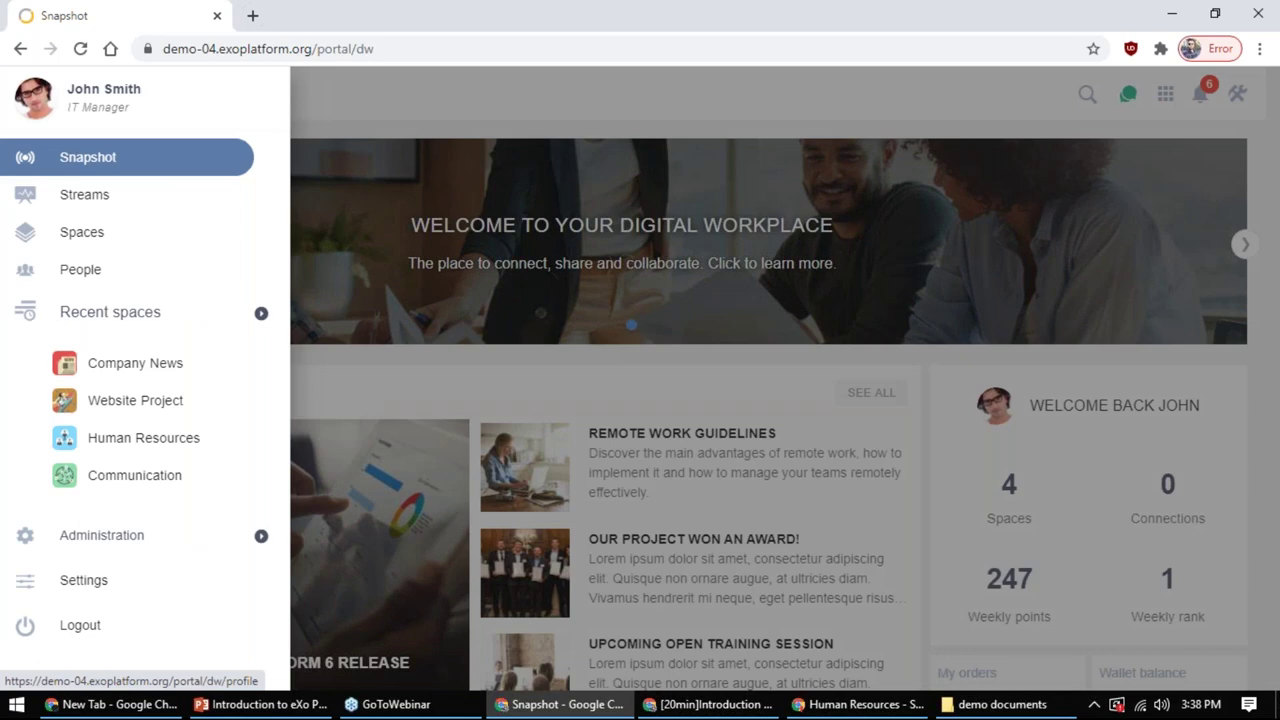
{"action": "mouse_move", "coordinate": [90, 556]}
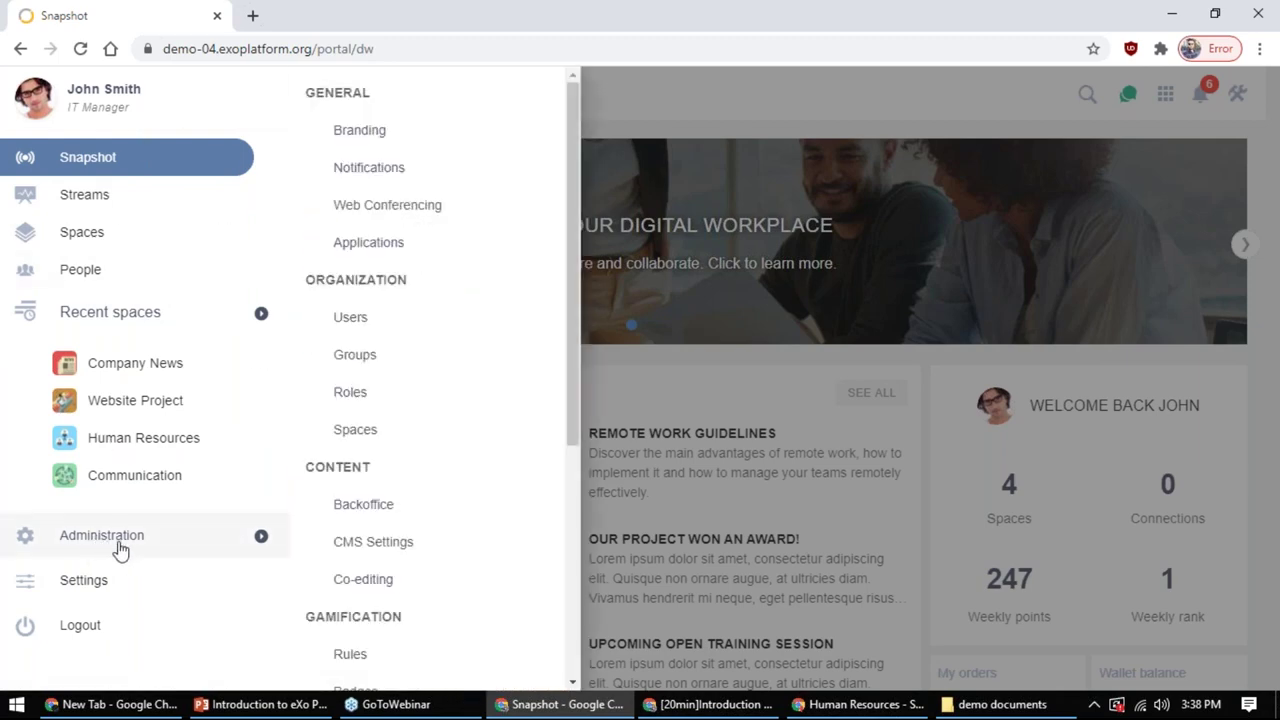
{"action": "scroll", "coordinate": [423, 314], "scroll_direction": "down", "scroll_amount": 2}
{"action": "scroll", "coordinate": [423, 314], "scroll_direction": "down", "scroll_amount": 2}
{"action": "scroll", "coordinate": [423, 314], "scroll_direction": "up", "scroll_amount": 4}
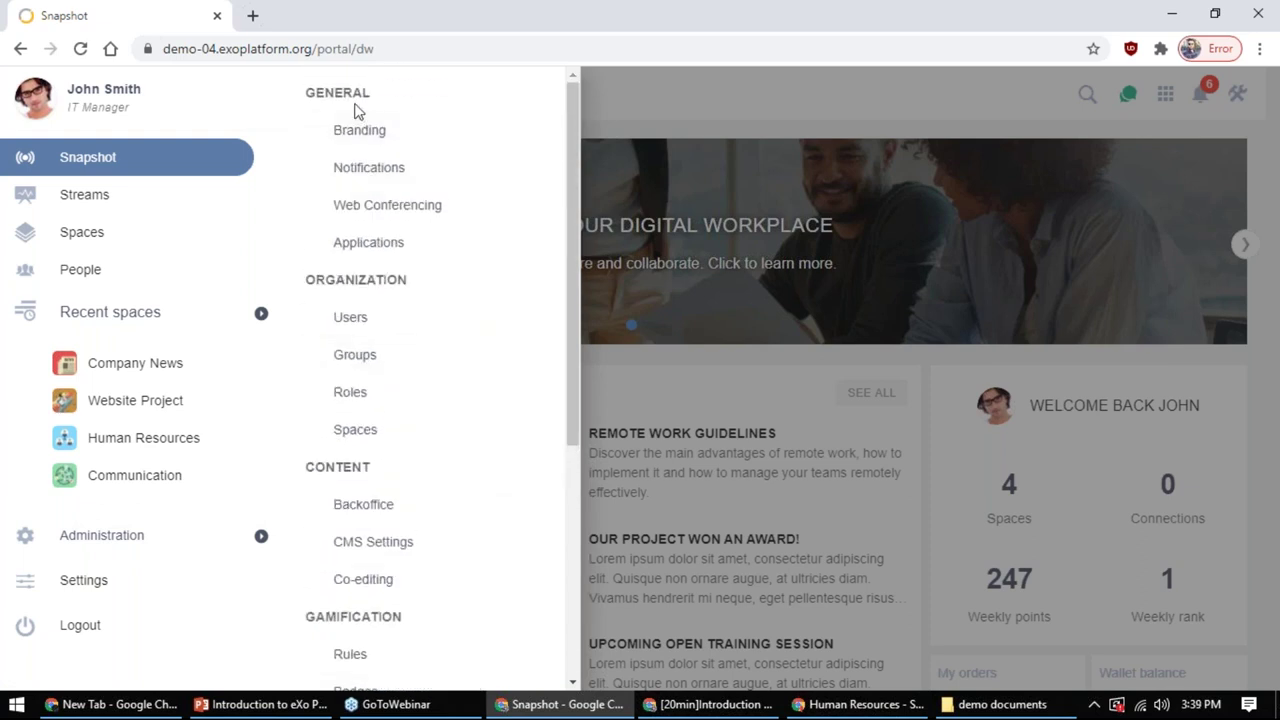
{"action": "left_click", "coordinate": [369, 244]}
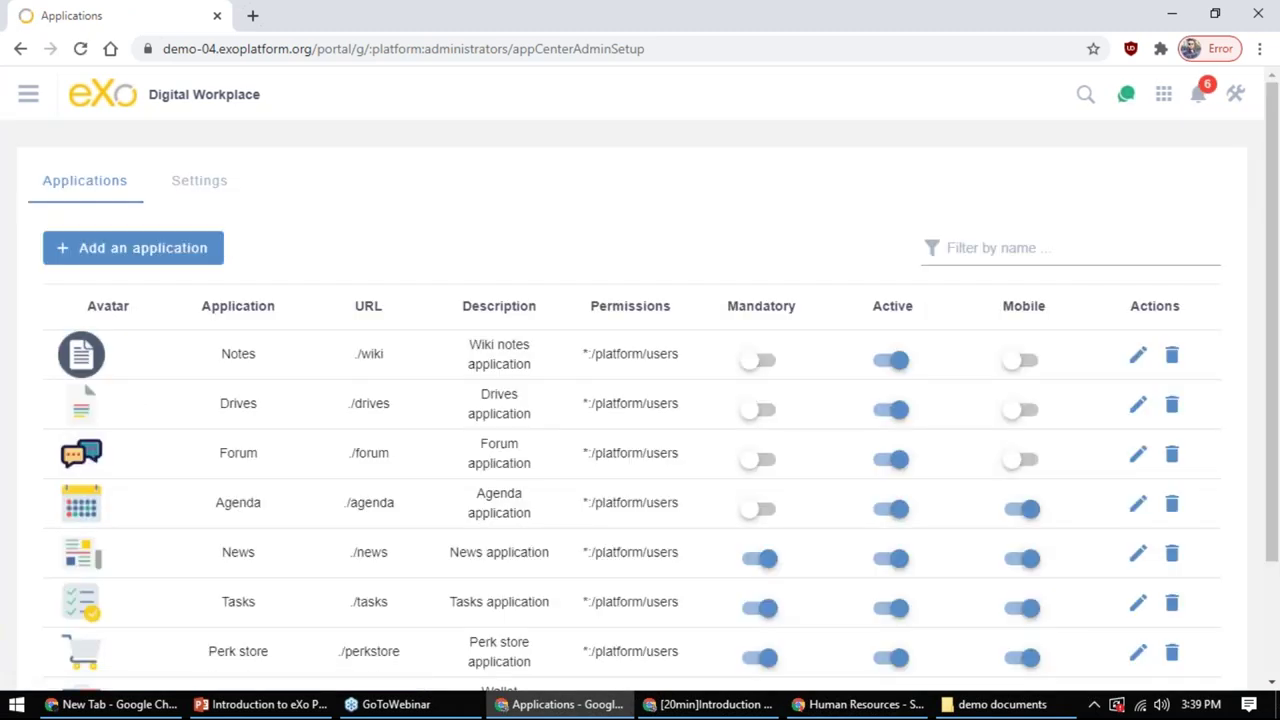
Start adding a new application and title it Outlook
{"action": "left_click", "coordinate": [163, 257]}
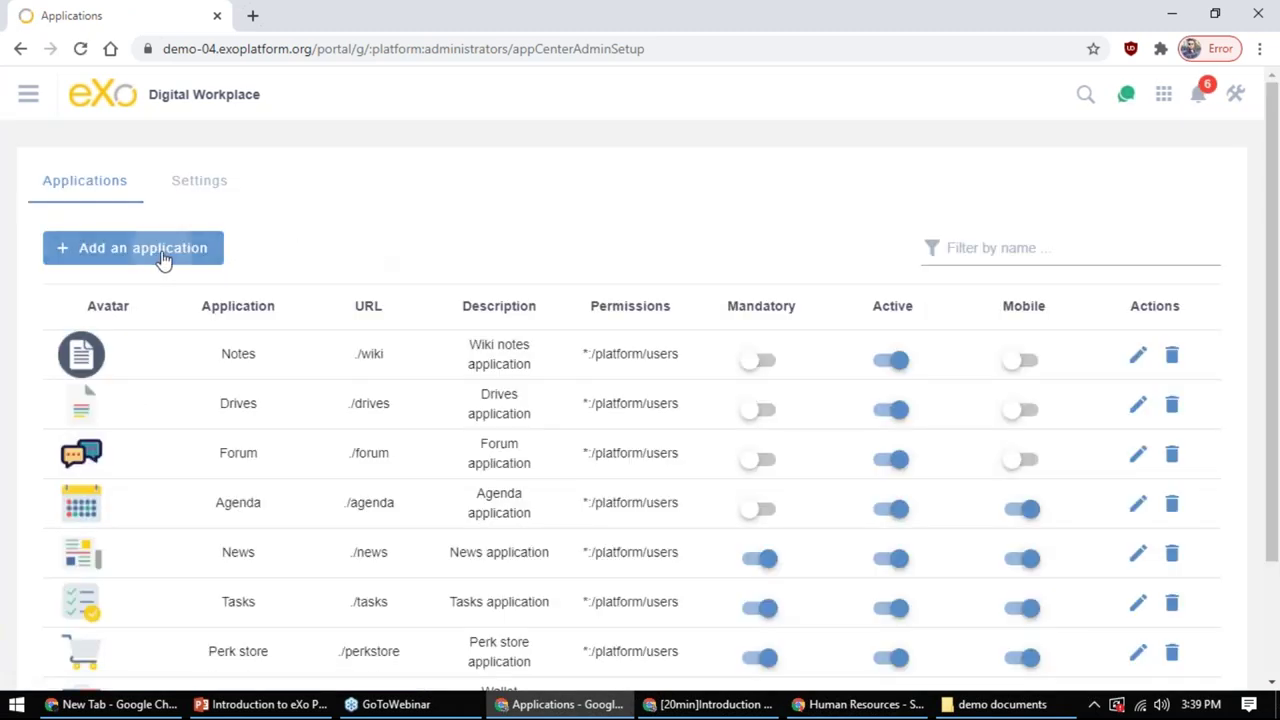
{"action": "left_click", "coordinate": [966, 186]}
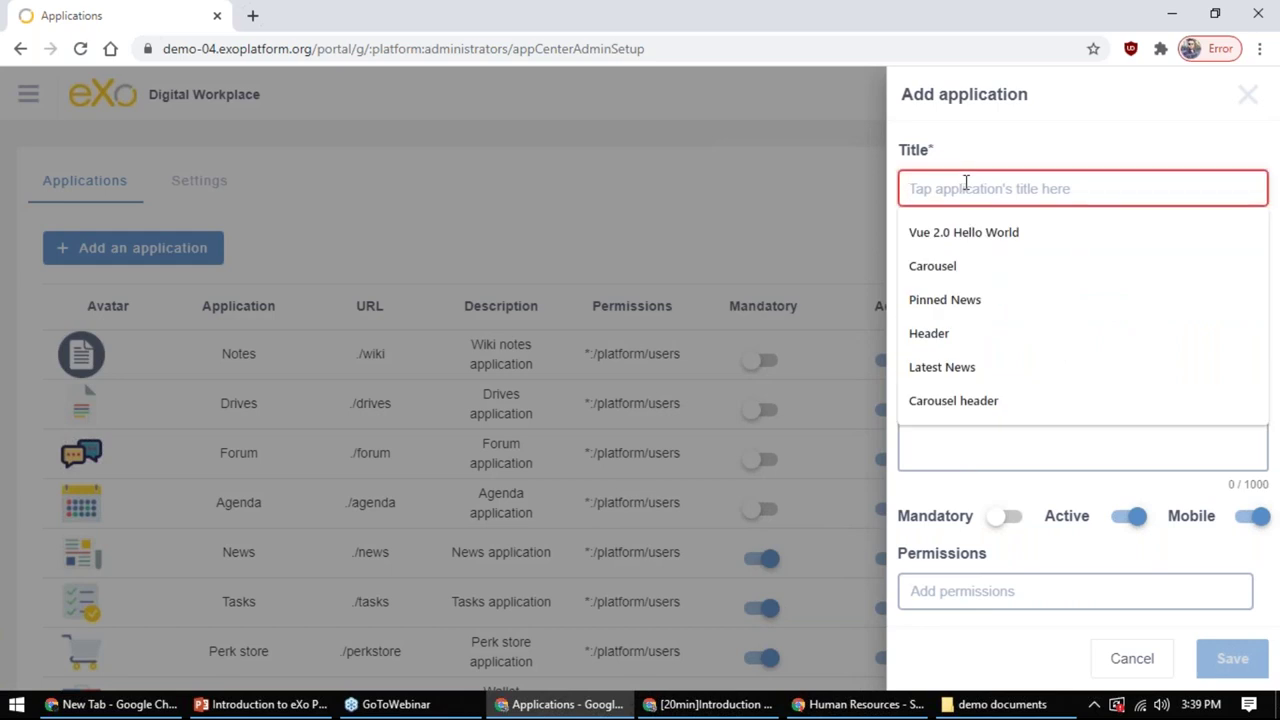
{"action": "type", "text": "Outlook"}
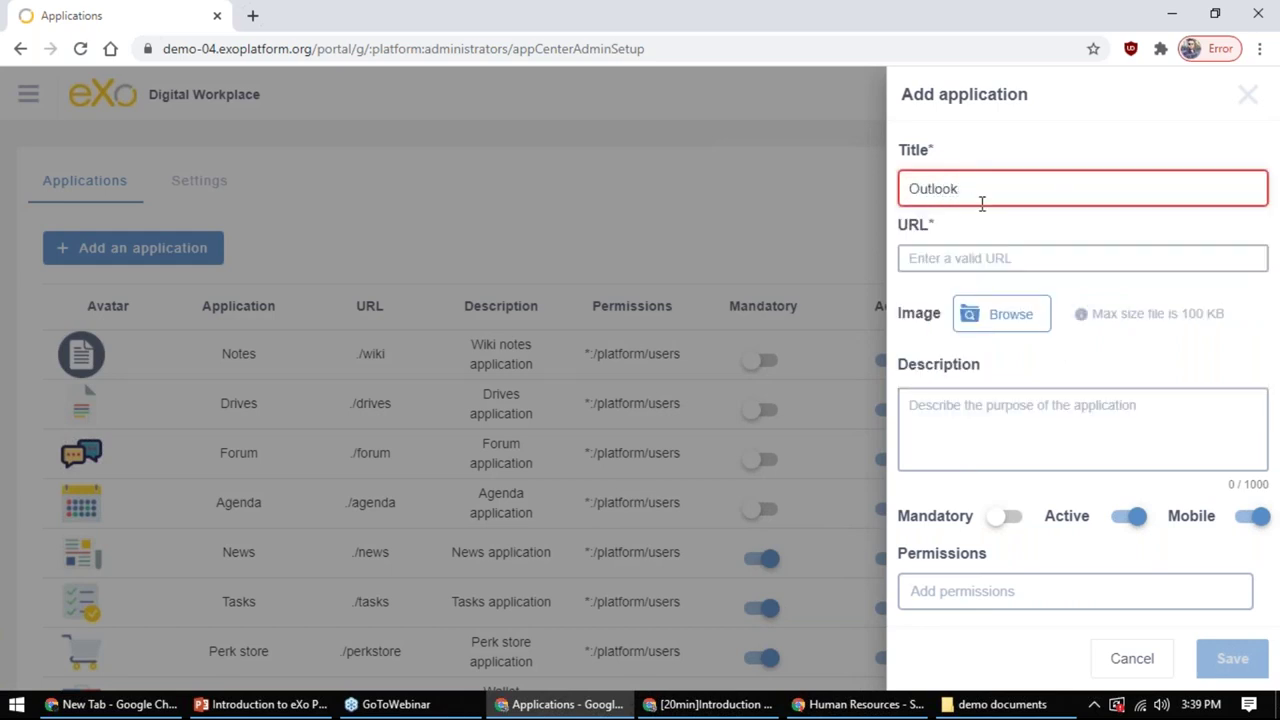
{"action": "left_click", "coordinate": [985, 250]}
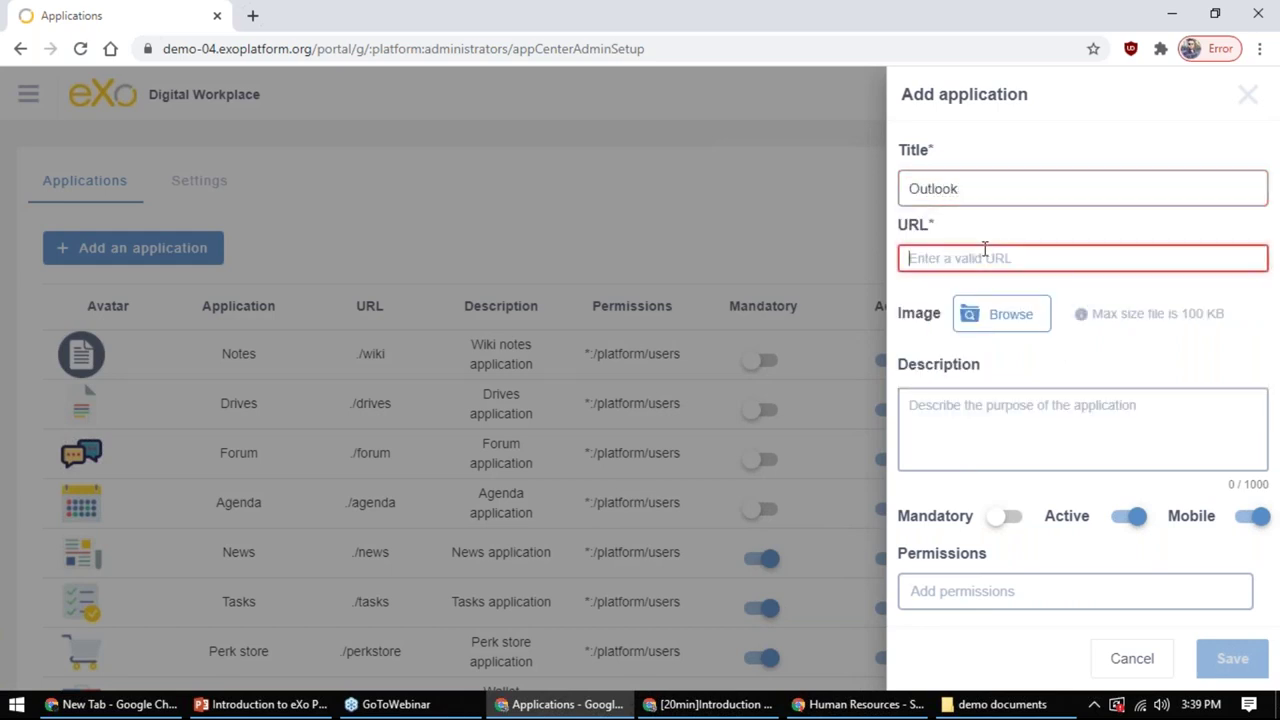
{"action": "left_click", "coordinate": [252, 15]}
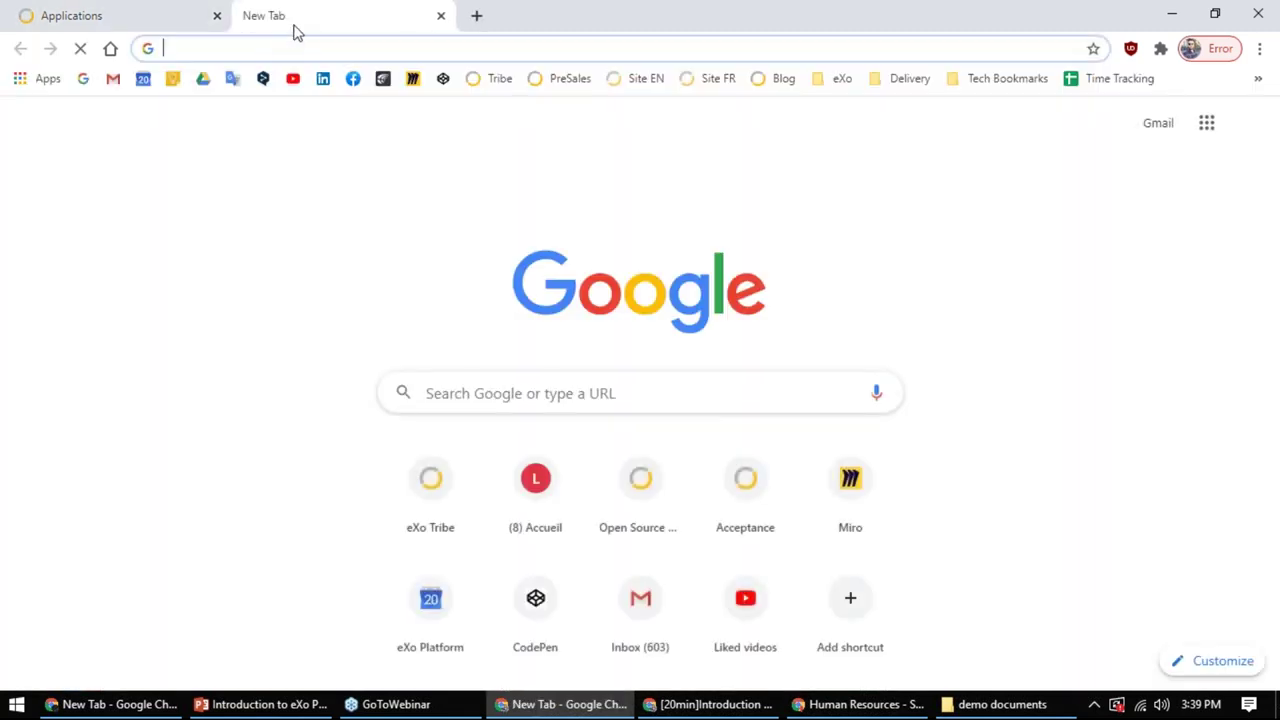
{"action": "type", "text": "outl"}
{"action": "left_click", "coordinate": [333, 52]}
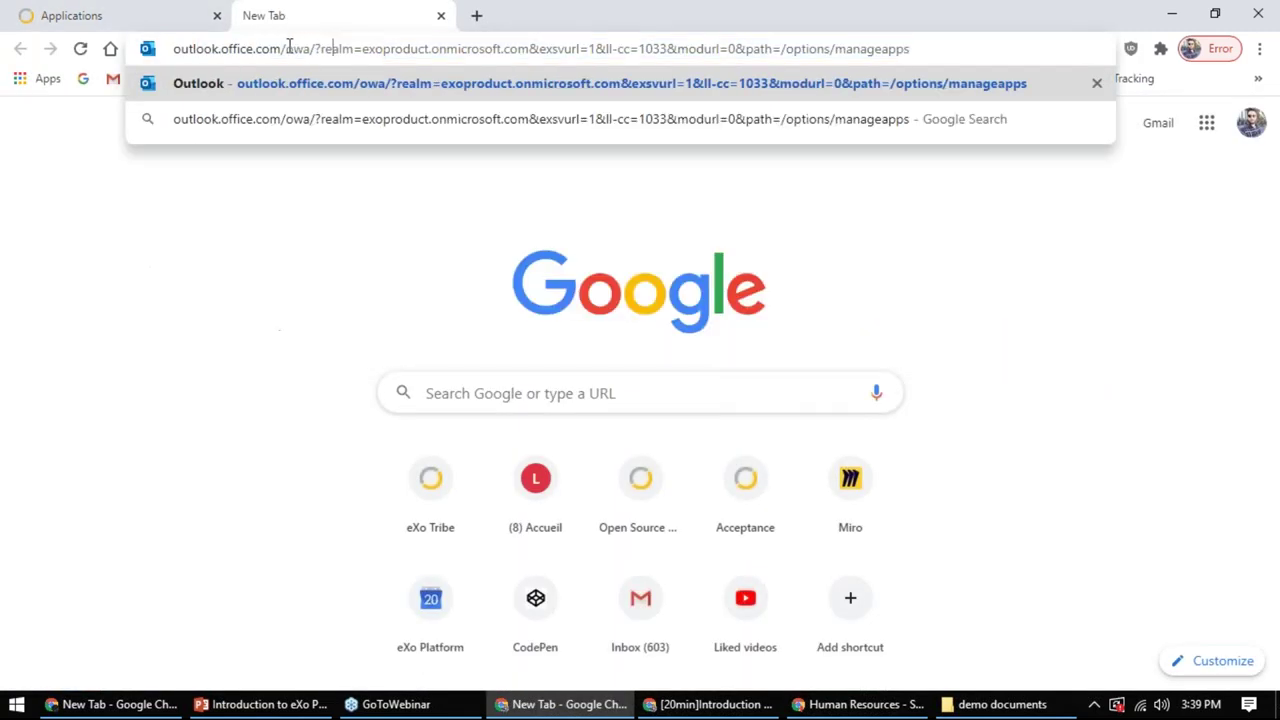
{"action": "left_click_drag", "start_coordinate": [288, 48], "coordinate": [172, 48]}
{"action": "key", "text": "ctrl+c"}
{"action": "key", "text": "ctrl+w"}
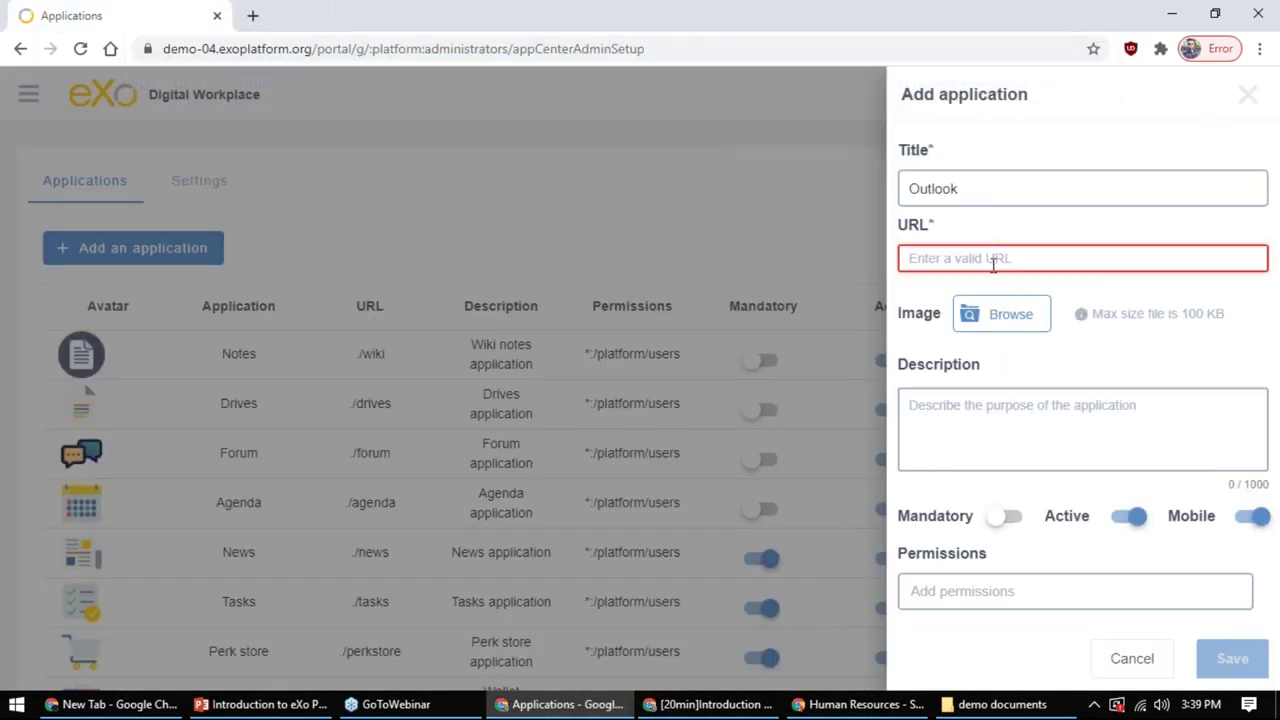
{"action": "key", "text": "ctrl+v"}
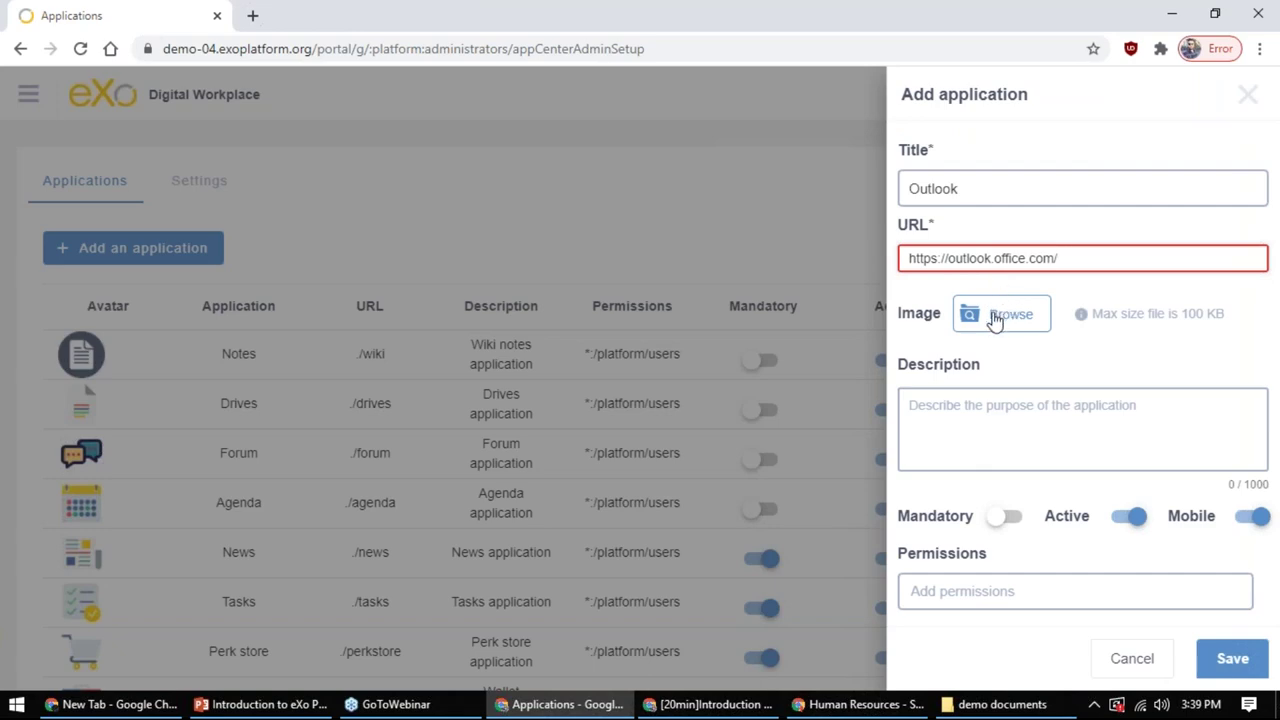
Attach the outlook image from the demo pictures folder and enter the description "This is our web mail tool."
{"action": "left_click", "coordinate": [995, 316]}
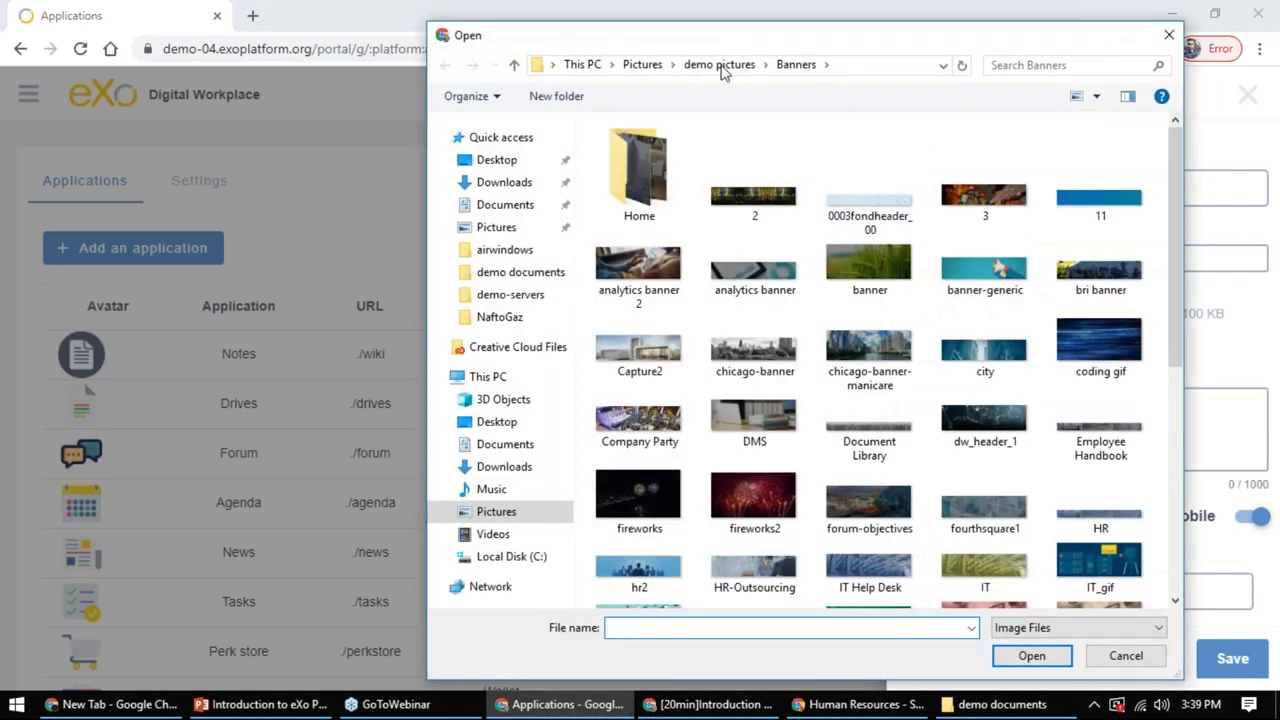
{"action": "scroll", "coordinate": [1000, 400], "scroll_direction": "down", "scroll_amount": 3}
{"action": "double_click", "coordinate": [1105, 355]}
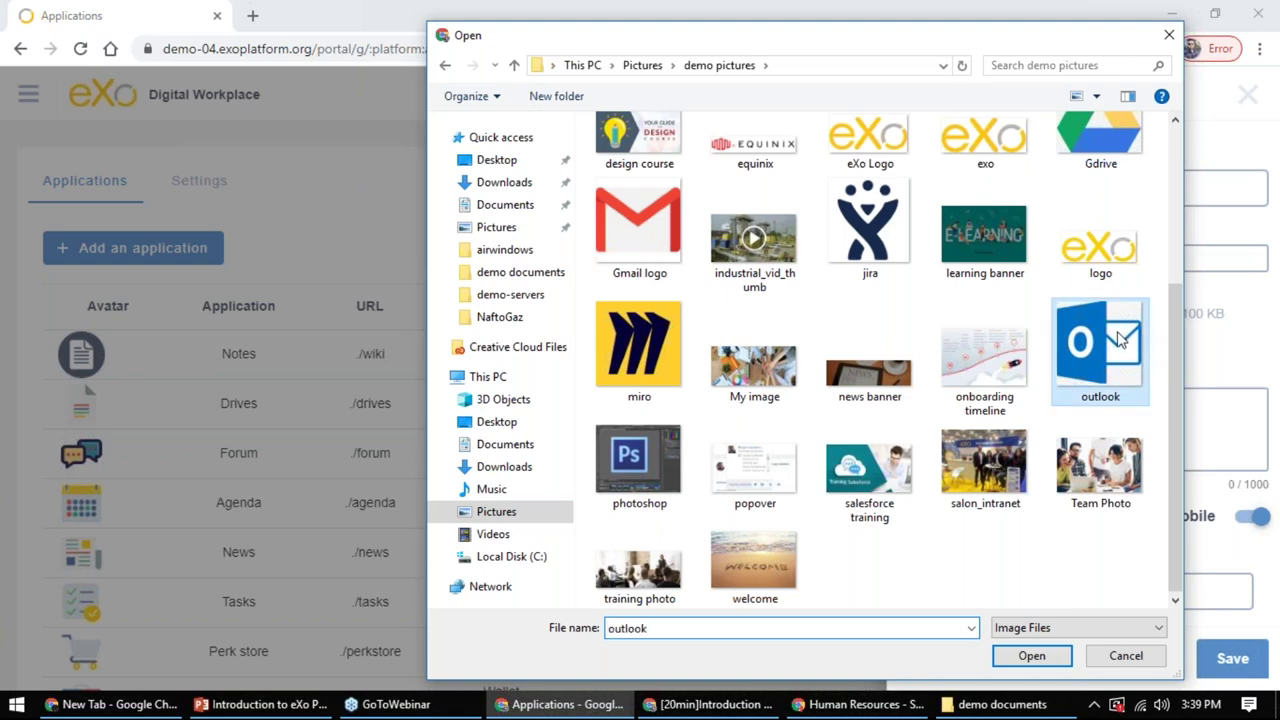
{"action": "left_click", "coordinate": [1024, 437]}
{"action": "type", "text": "This is our web mail tool."}
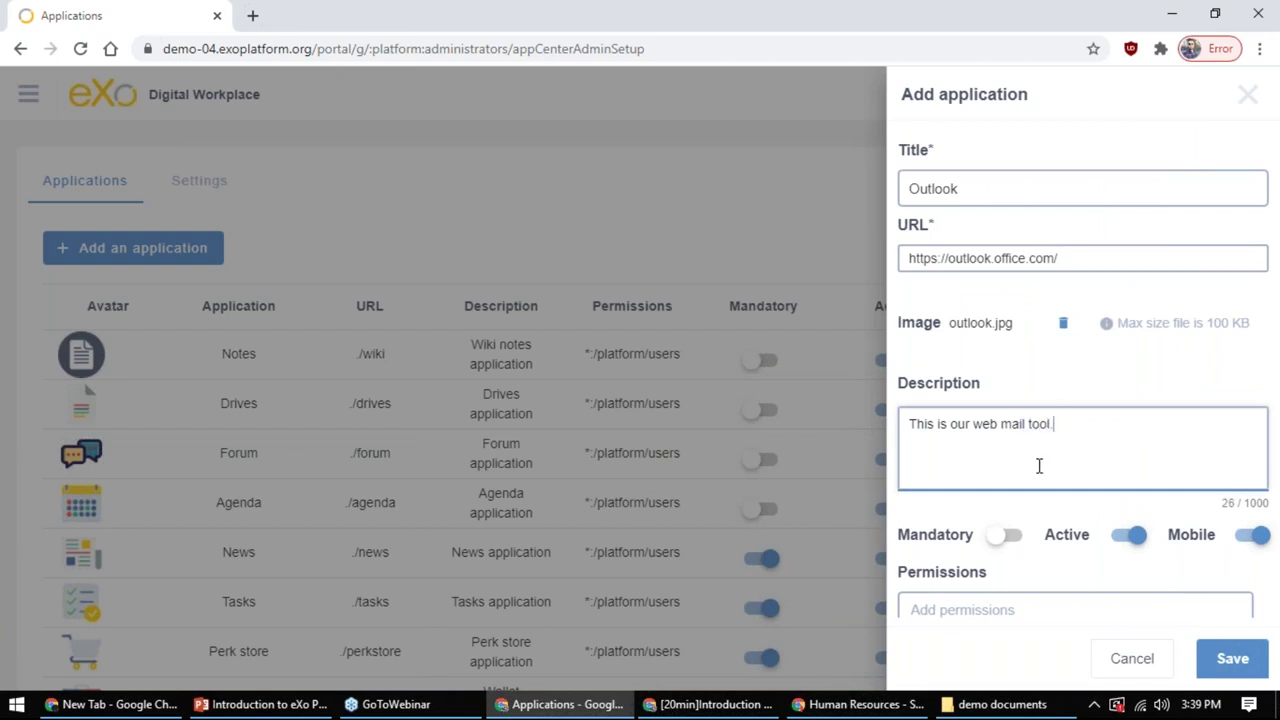
Try the Mandatory option on and back off, and the Mobile option off and back on
{"action": "left_click", "coordinate": [995, 540]}
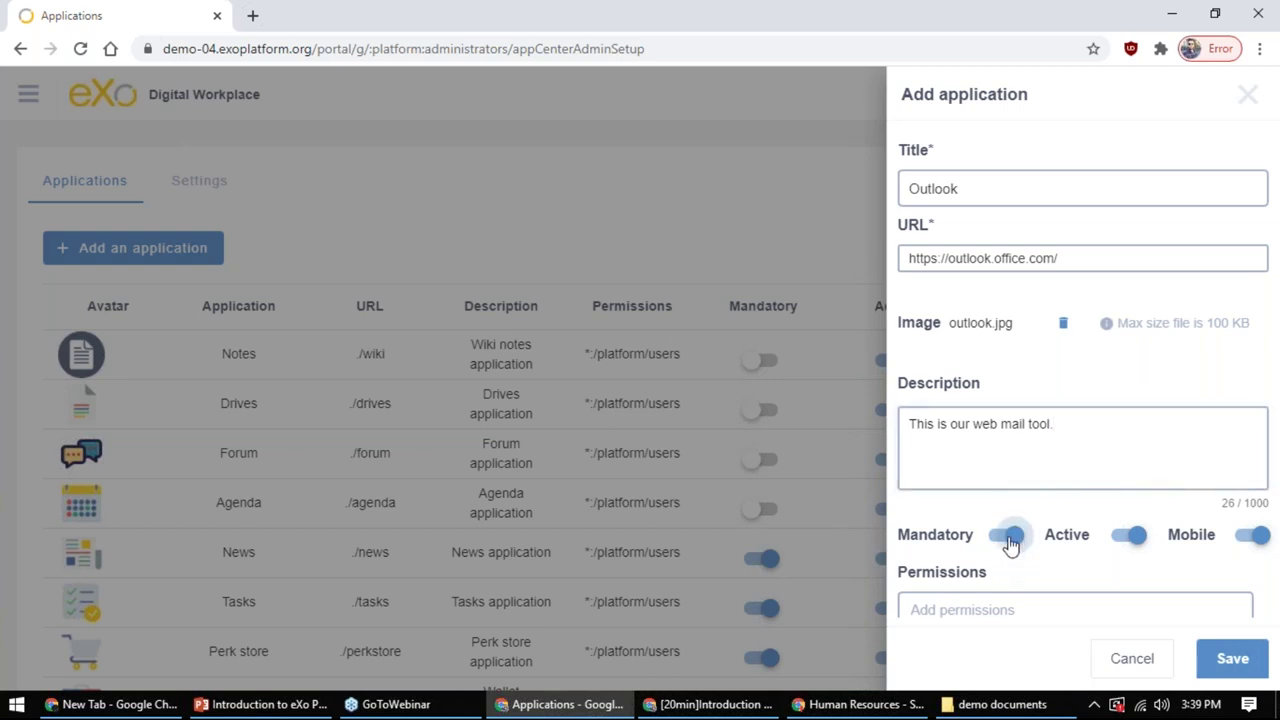
{"action": "left_click", "coordinate": [1010, 538]}
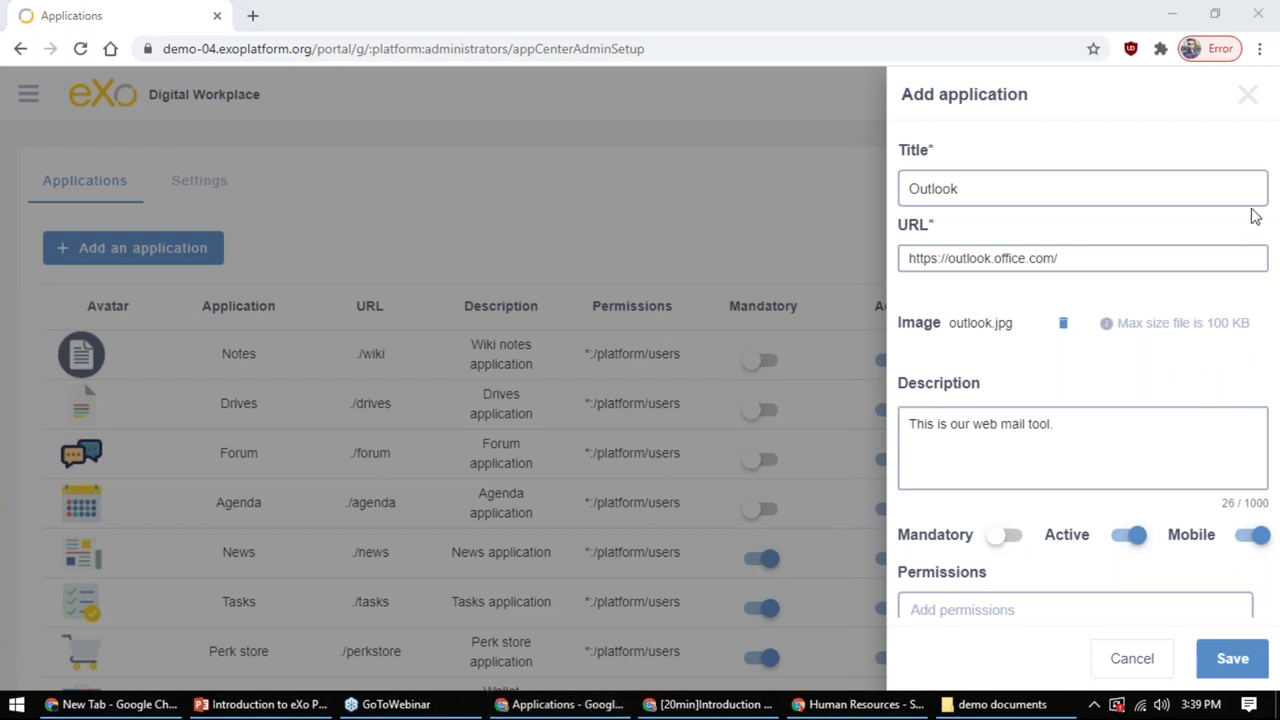
{"action": "left_click", "coordinate": [1064, 421]}
{"action": "scroll", "coordinate": [1064, 421], "scroll_direction": "down", "scroll_amount": 2}
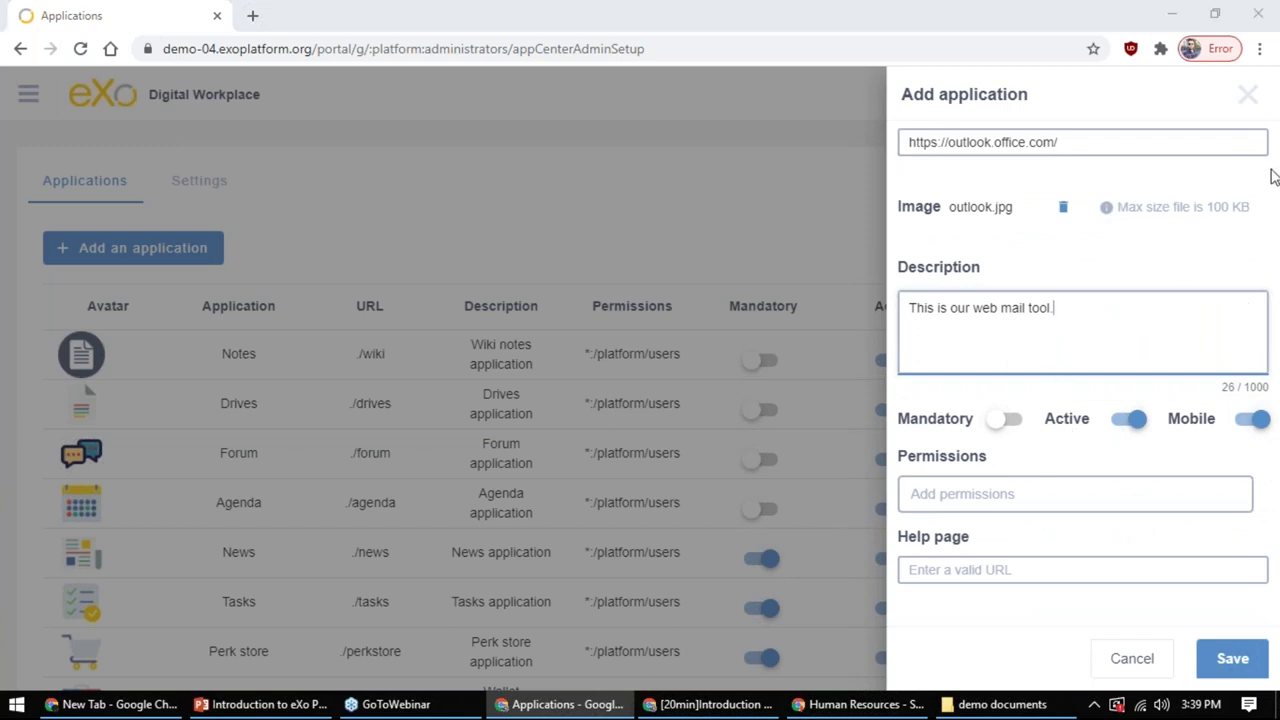
{"action": "left_click", "coordinate": [1211, 425]}
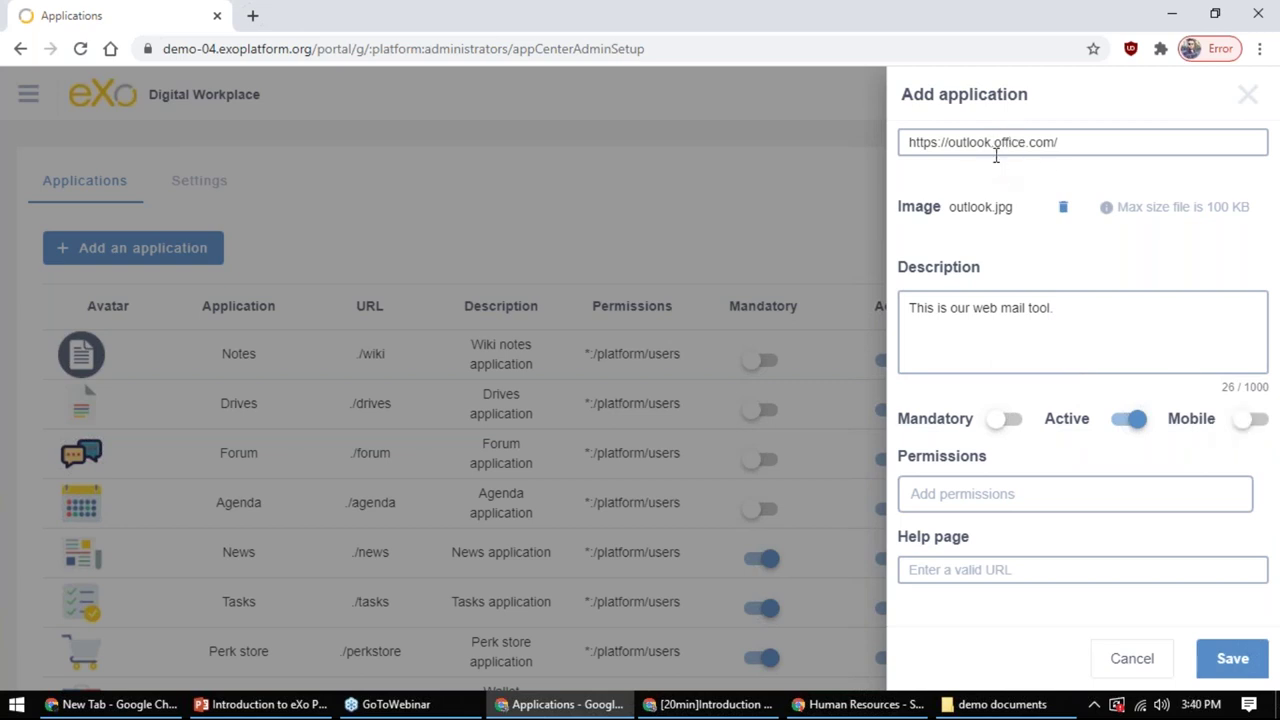
{"action": "left_click", "coordinate": [1242, 420]}
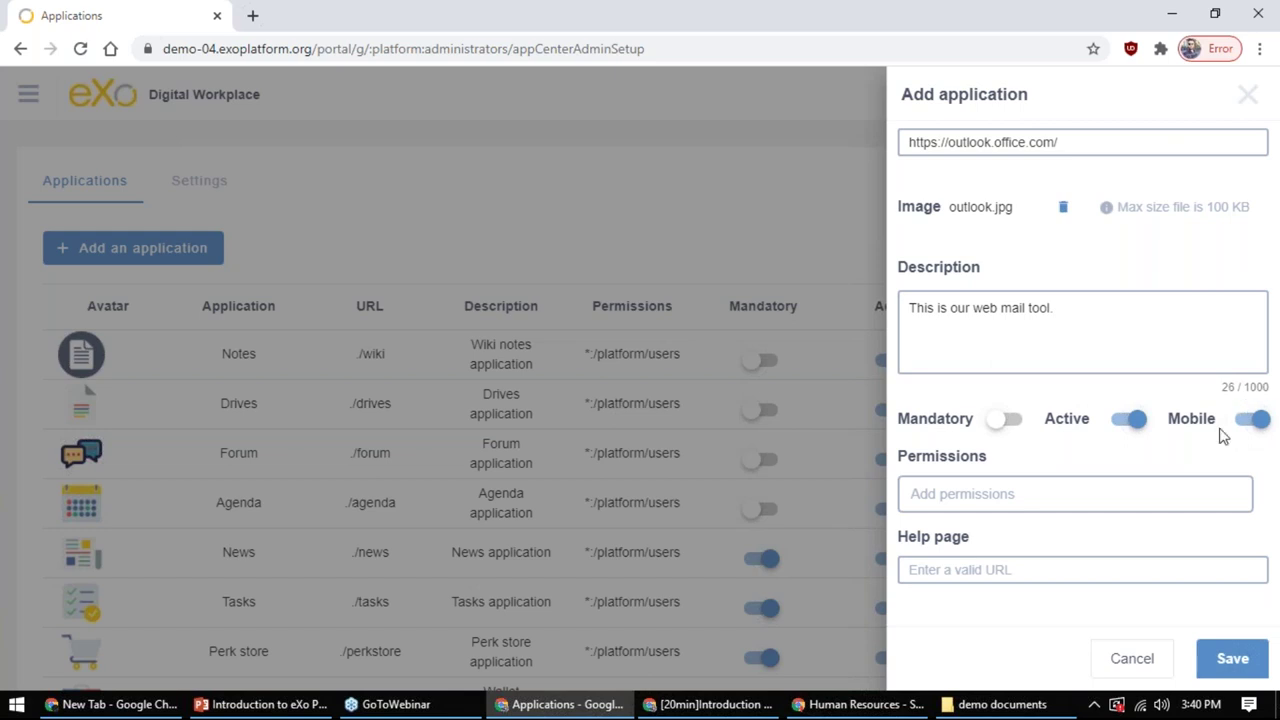
Try giving the application's permission to the *:/platform/users group, and remove that group again
{"action": "left_click", "coordinate": [965, 493]}
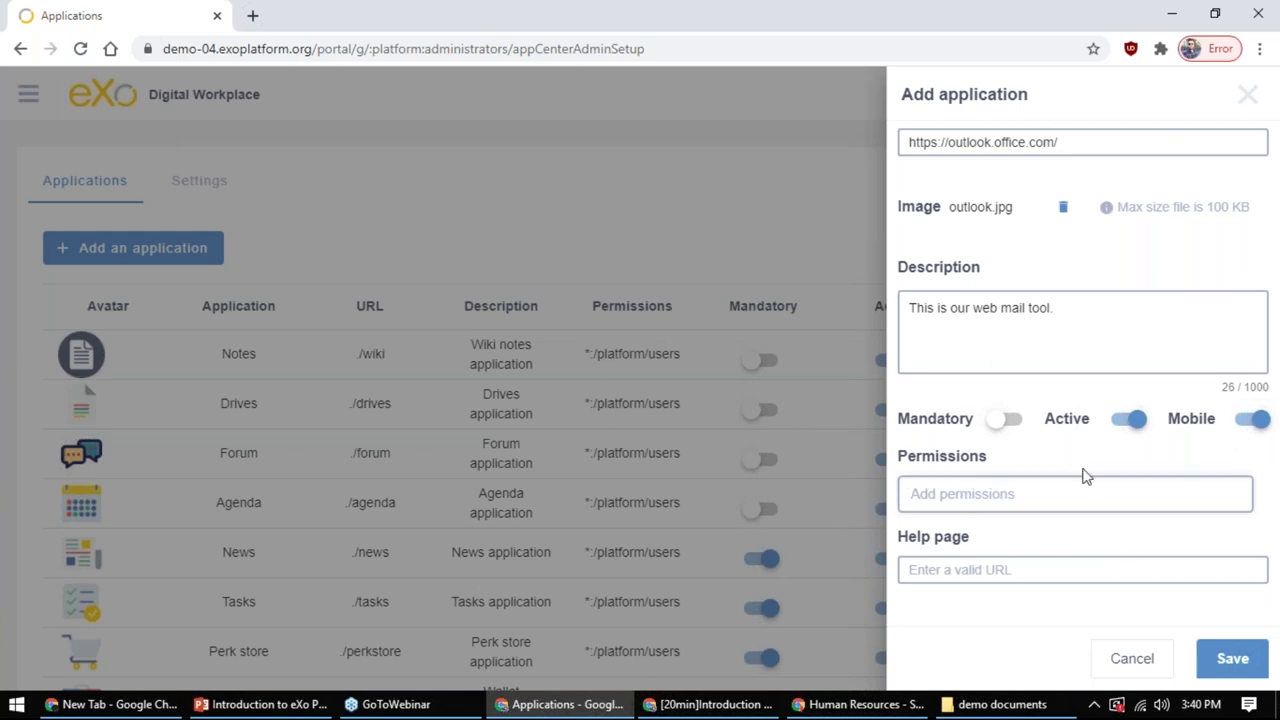
{"action": "type", "text": "user"}
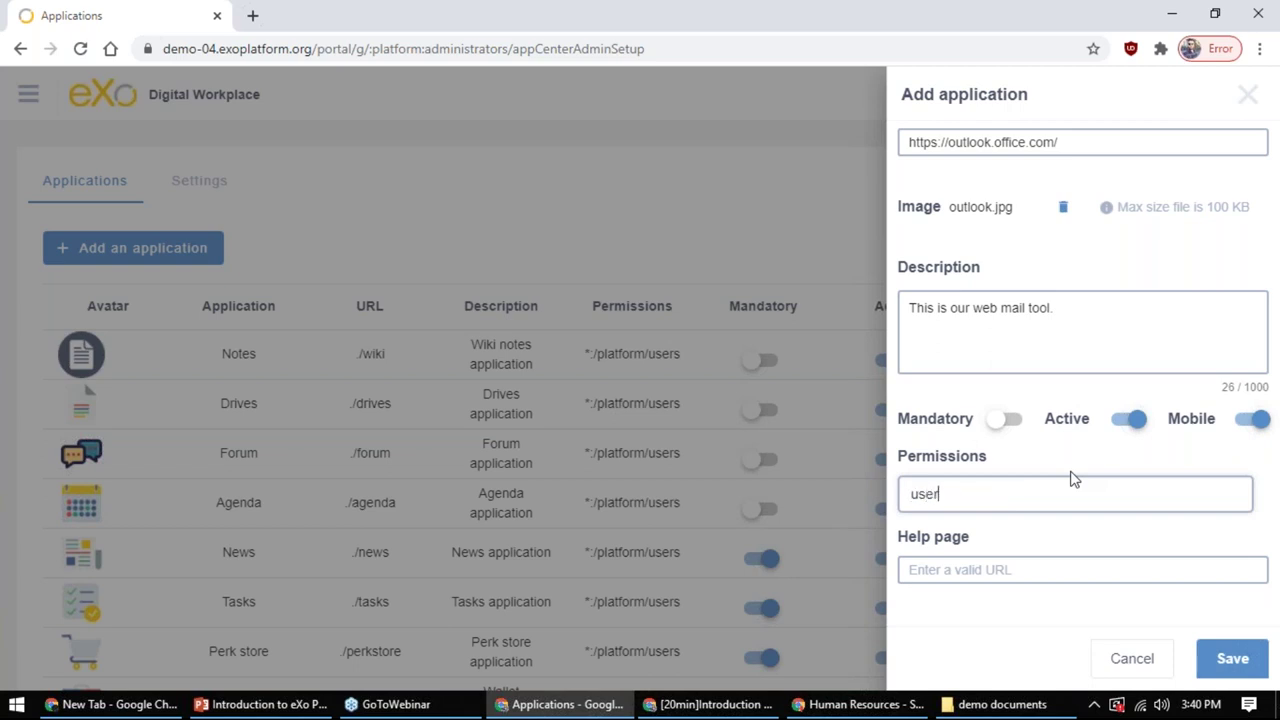
{"action": "left_click", "coordinate": [1003, 535]}
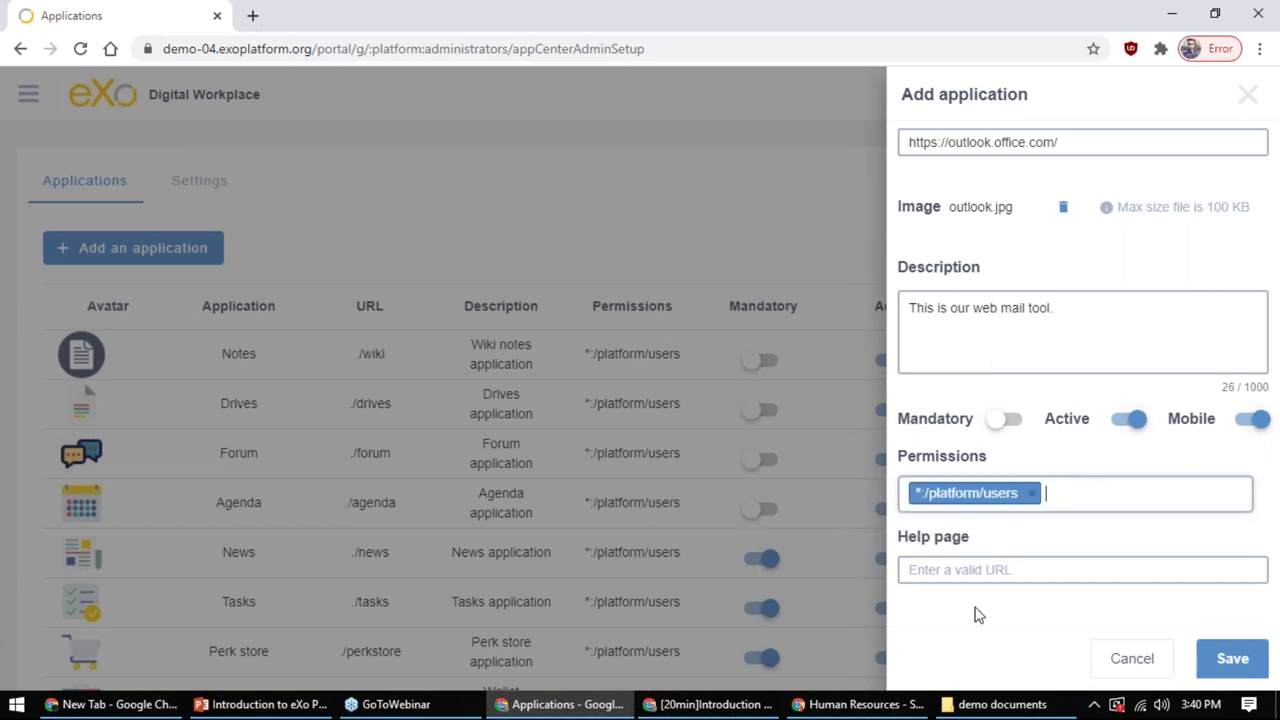
{"action": "left_click", "coordinate": [1031, 494]}
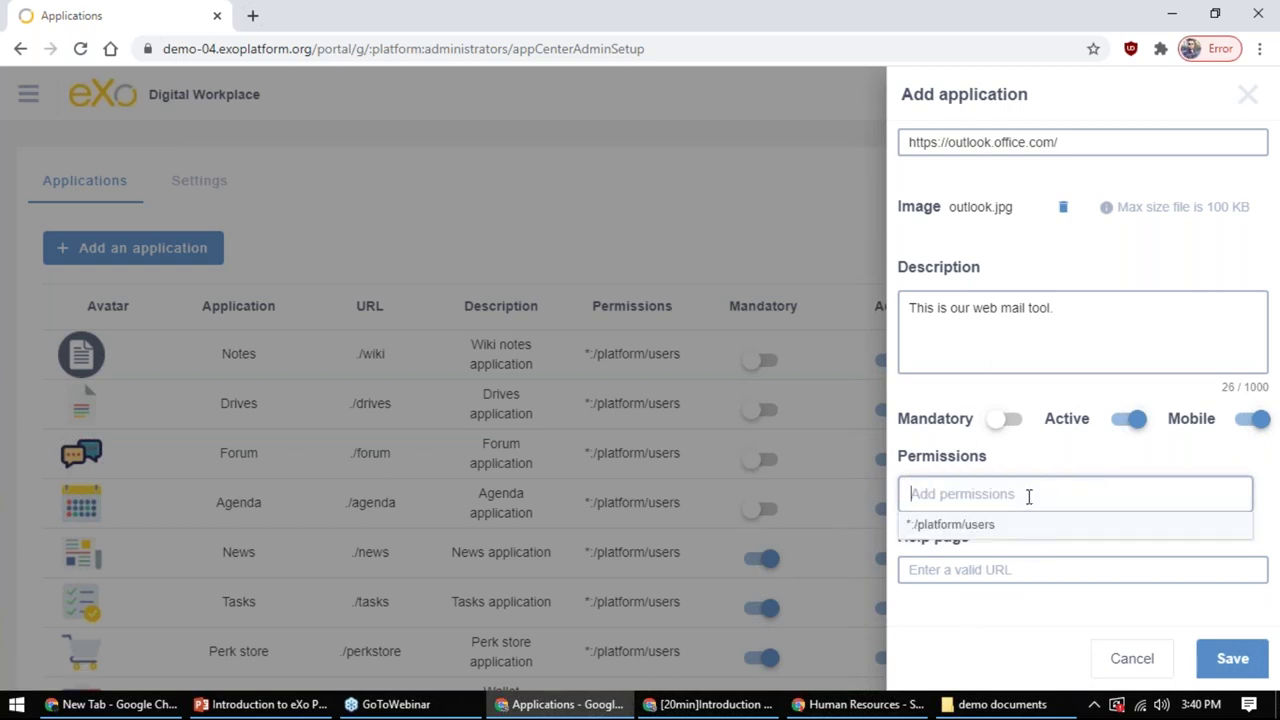
Try restricting the application's permission to the *:/spaces/human_resources group, and remove that group again
{"action": "type", "text": "i"}
{"action": "key", "text": "BackSpace"}
{"action": "type", "text": "hurm"}
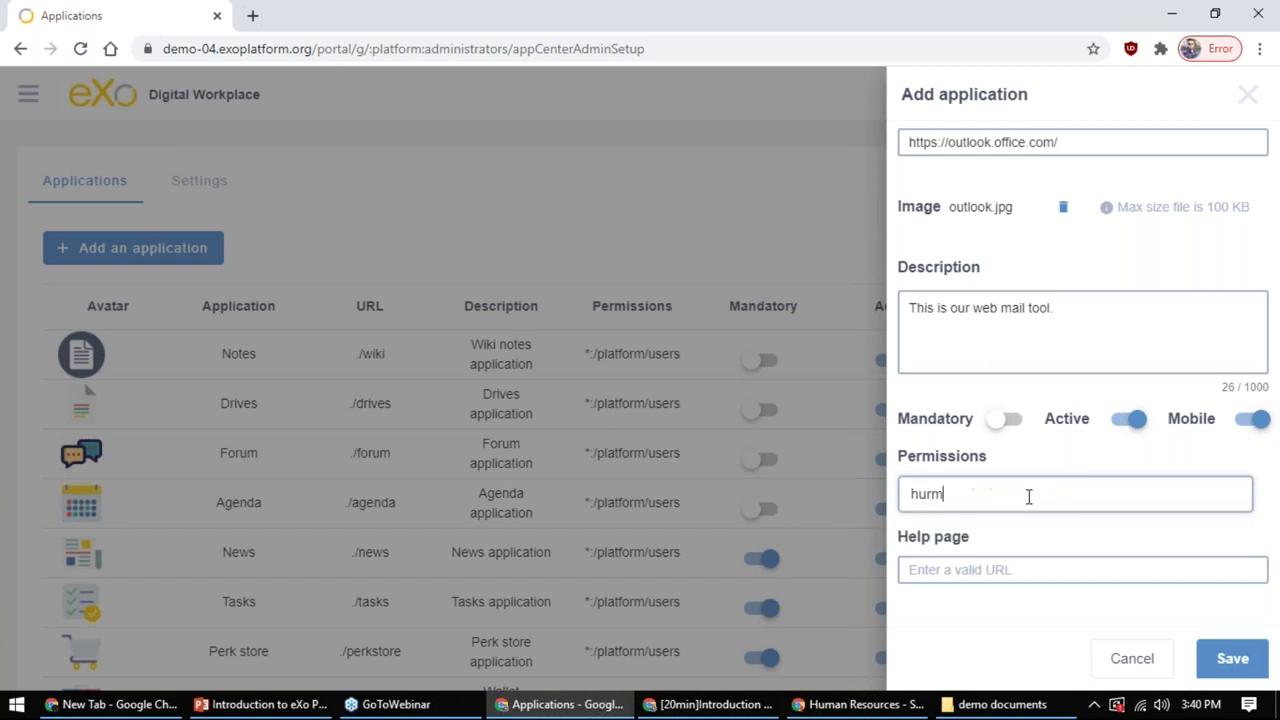
{"action": "type", "text": "n"}
{"action": "left_click", "coordinate": [1028, 524]}
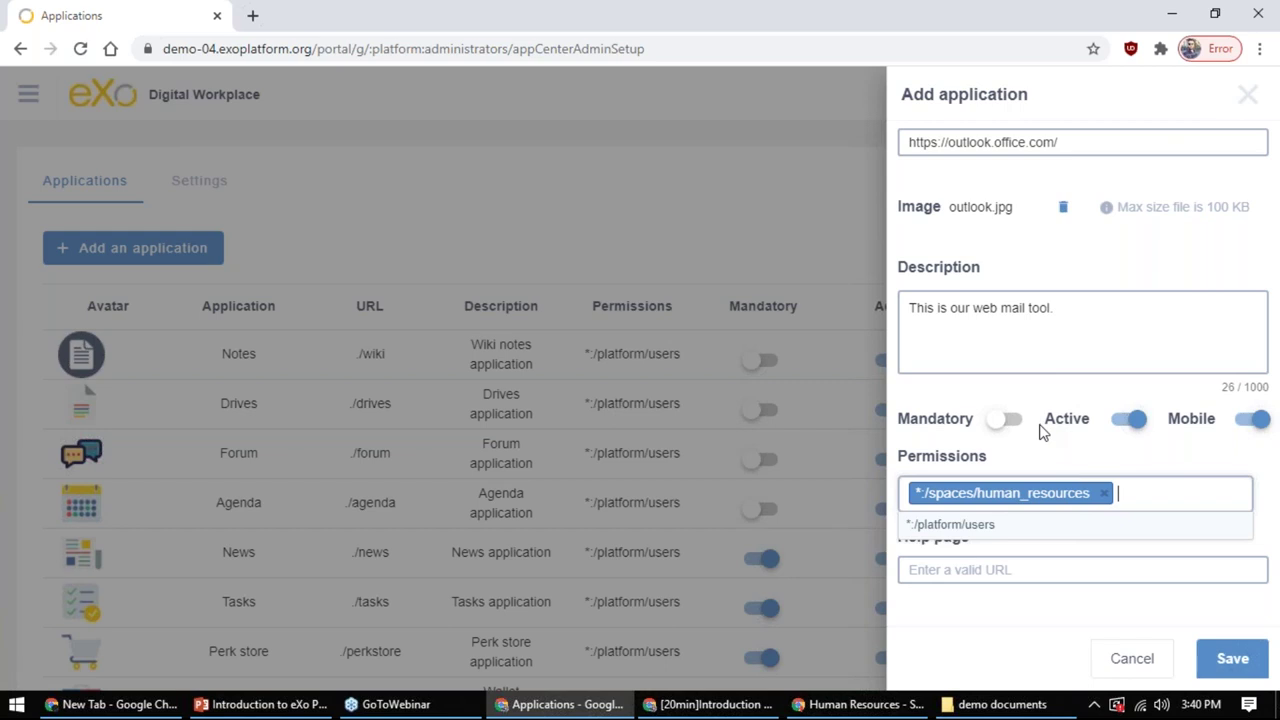
{"action": "left_click", "coordinate": [1108, 496]}
Grant the application's permission to the *:/platform/users group
{"action": "type", "text": "u"}
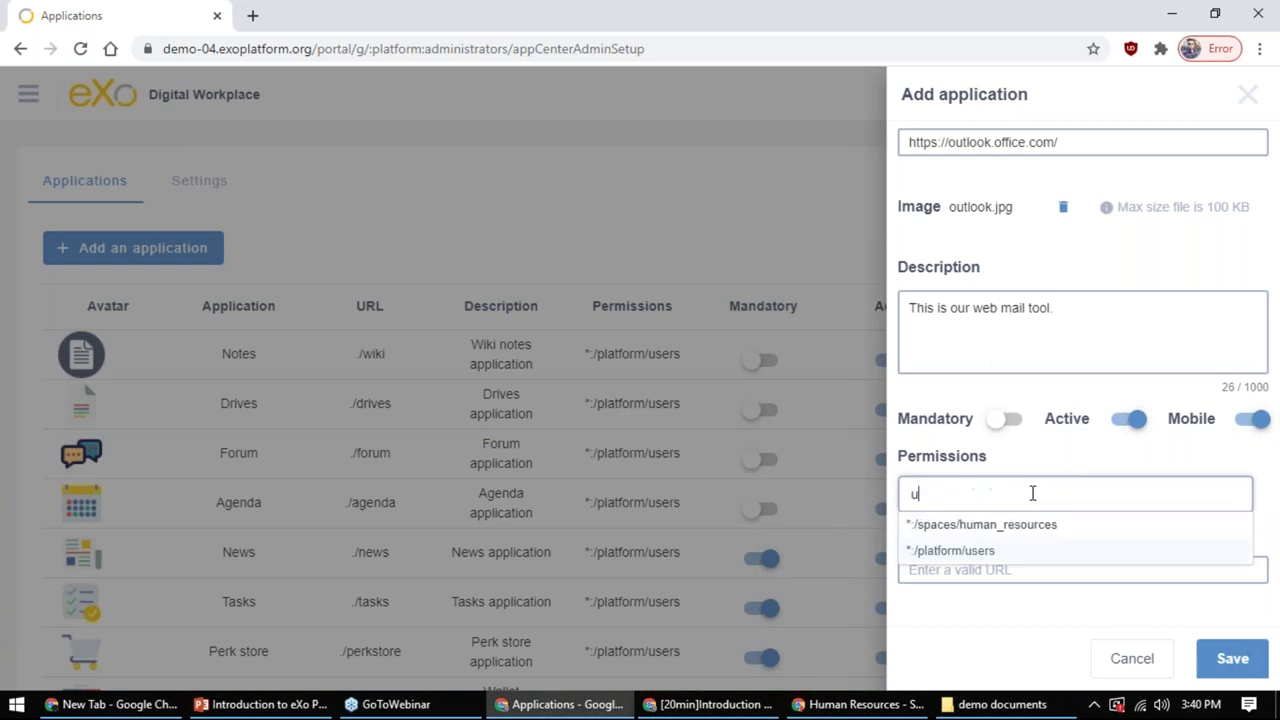
{"action": "type", "text": "ser"}
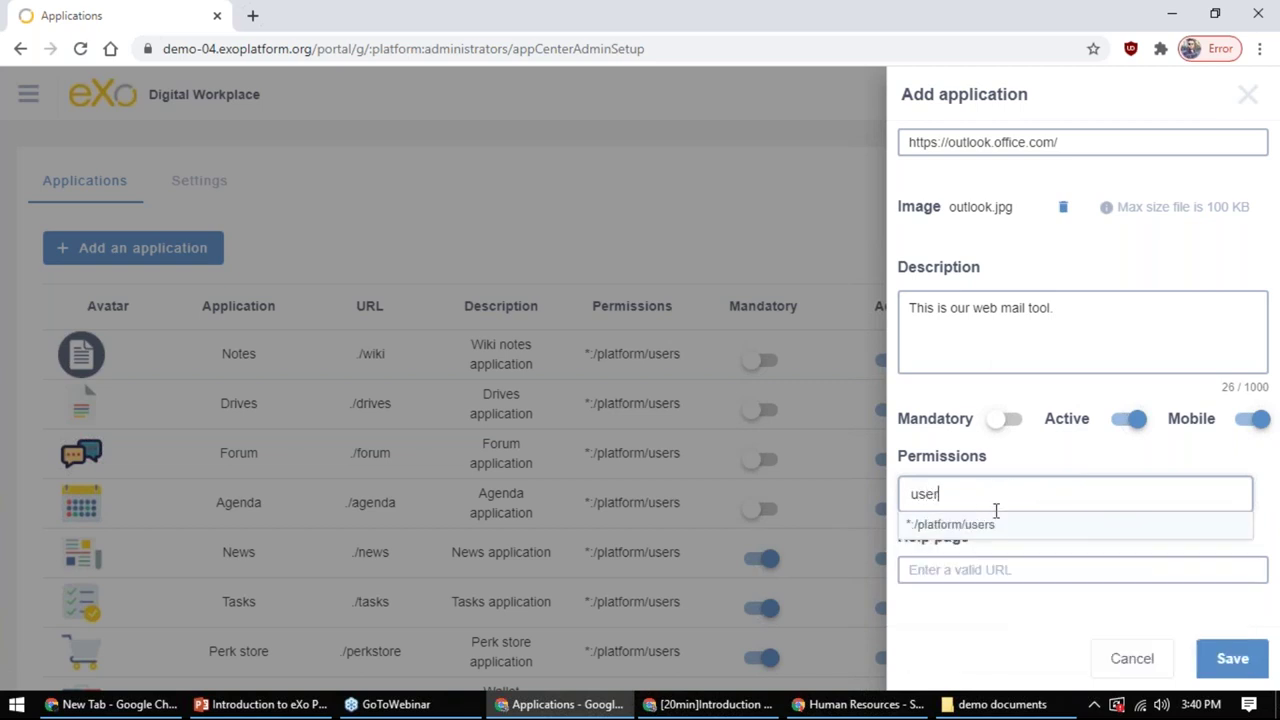
{"action": "left_click", "coordinate": [993, 524]}
{"action": "left_click", "coordinate": [1062, 480]}
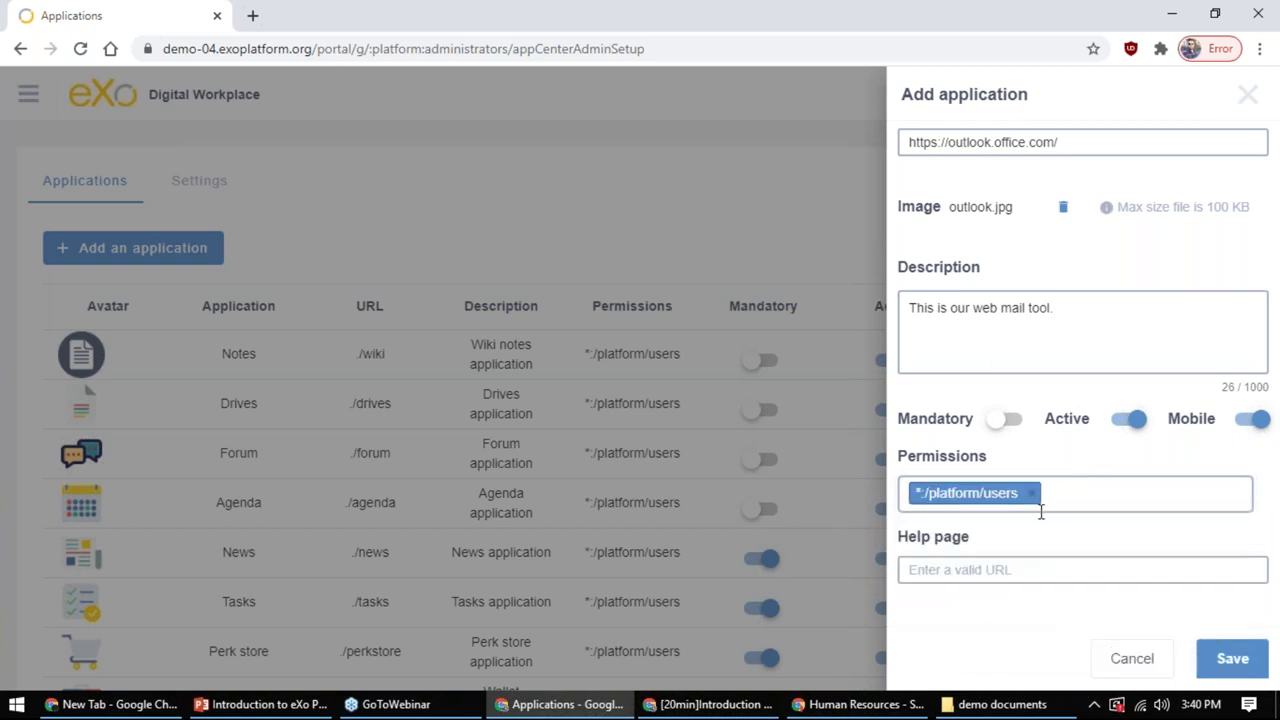
Search the web for "outlook documentation" in a new browser tab and open the Outlook | Microsoft Docs result
{"action": "left_click", "coordinate": [996, 566]}
{"action": "left_click", "coordinate": [252, 15]}
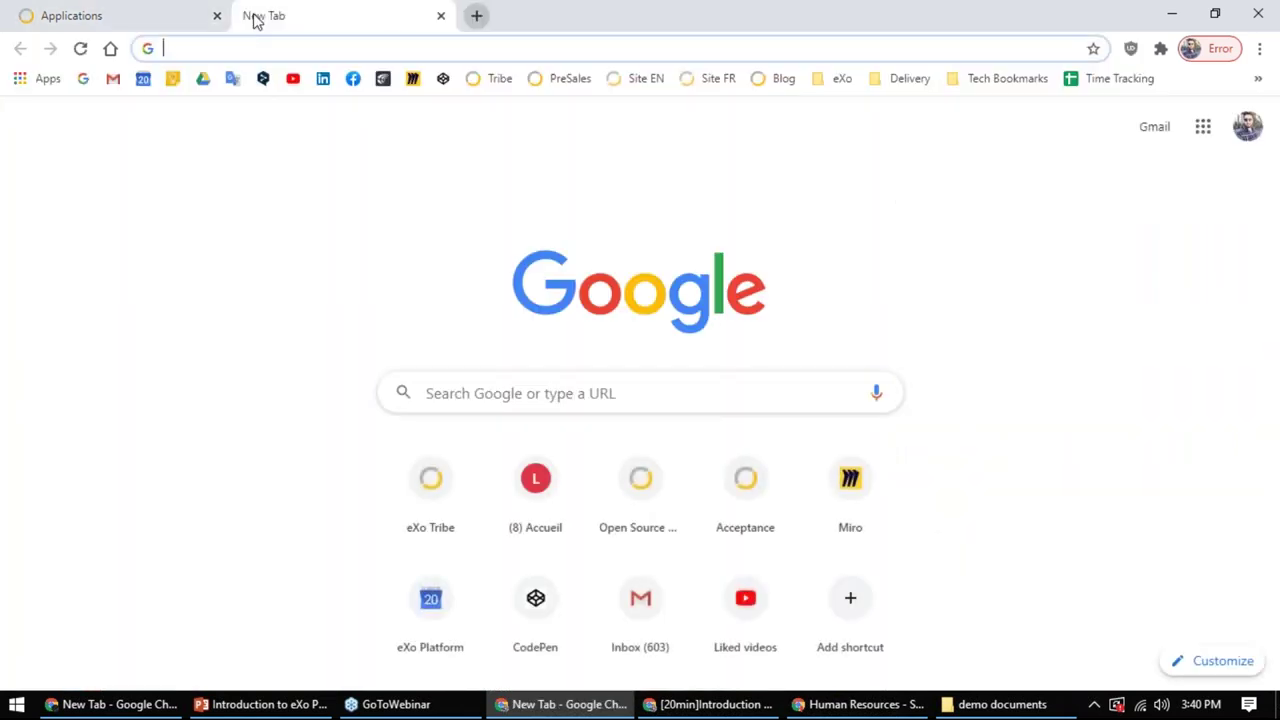
{"action": "type", "text": "outlook"}
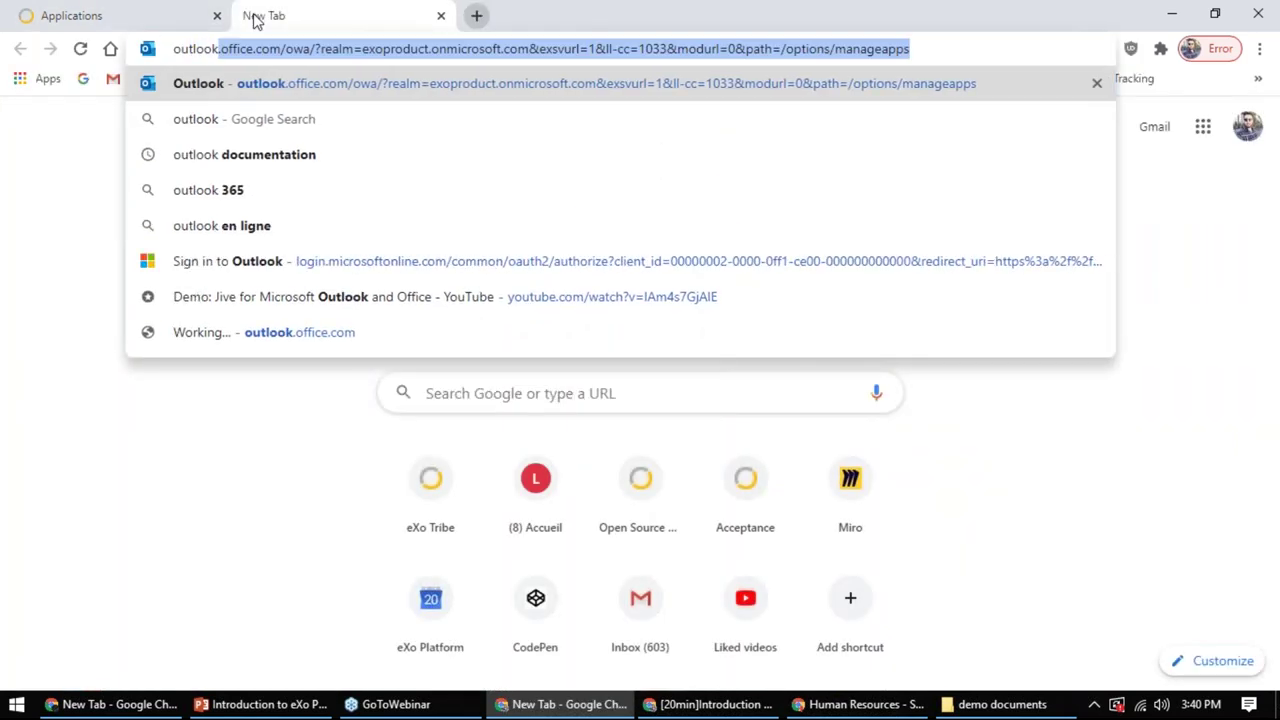
{"action": "key", "text": "Down"}
{"action": "key", "text": "Down"}
{"action": "key", "text": "Down"}
{"action": "key", "text": "Return"}
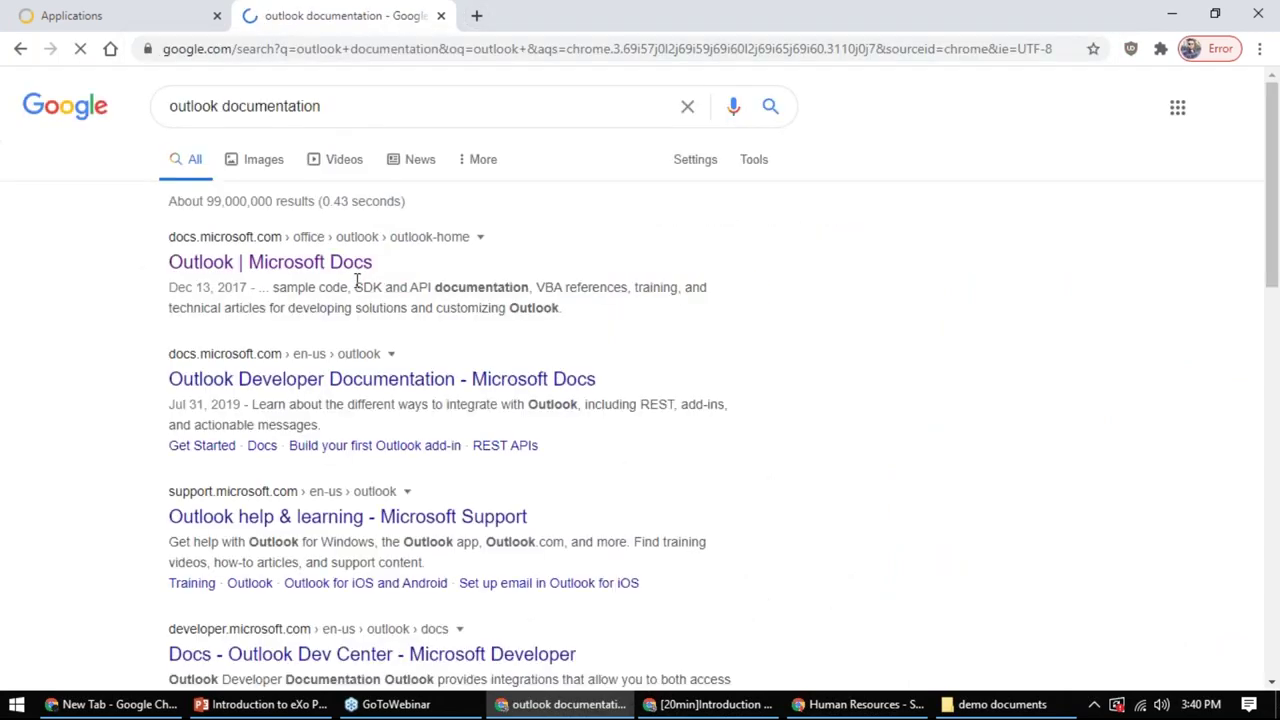
{"action": "left_click", "coordinate": [355, 263]}
Copy the Microsoft Docs Outlook page address into the application's Help page field and close the documentation page
{"action": "left_click", "coordinate": [329, 49]}
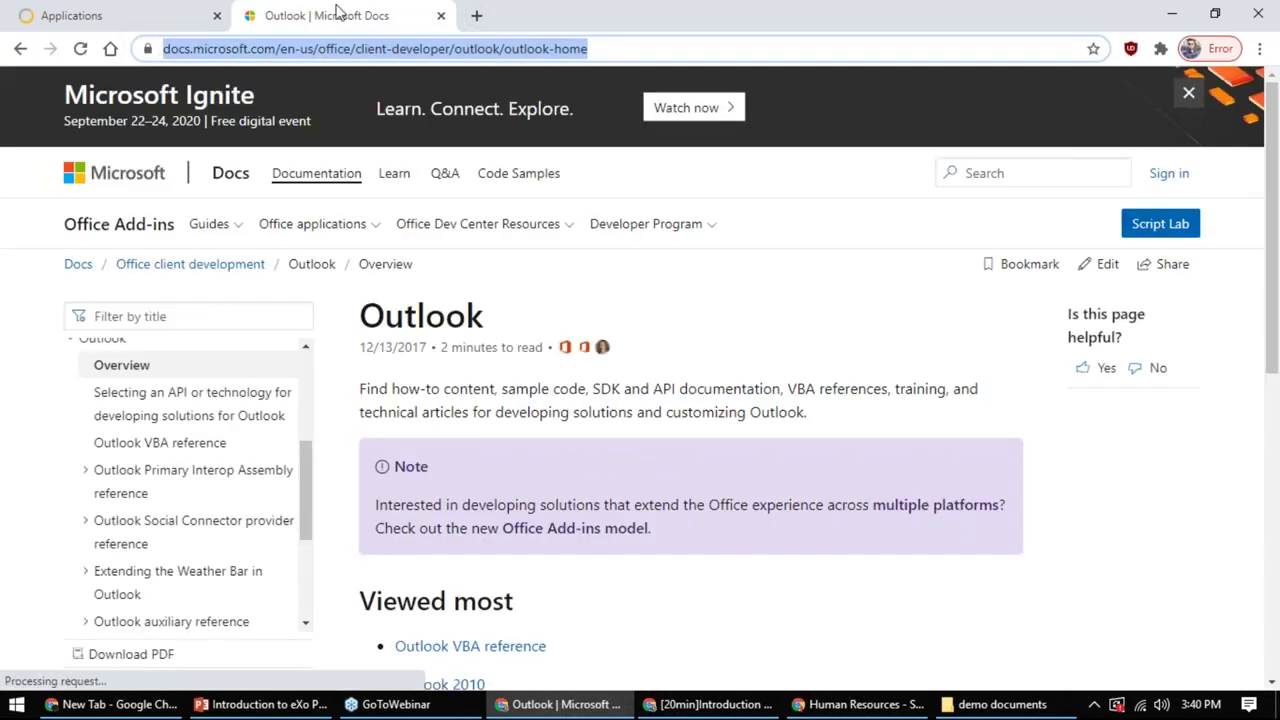
{"action": "key", "text": "ctrl+c"}
{"action": "key", "text": "ctrl+w"}
{"action": "left_click", "coordinate": [1031, 574]}
{"action": "key", "text": "ctrl+v"}
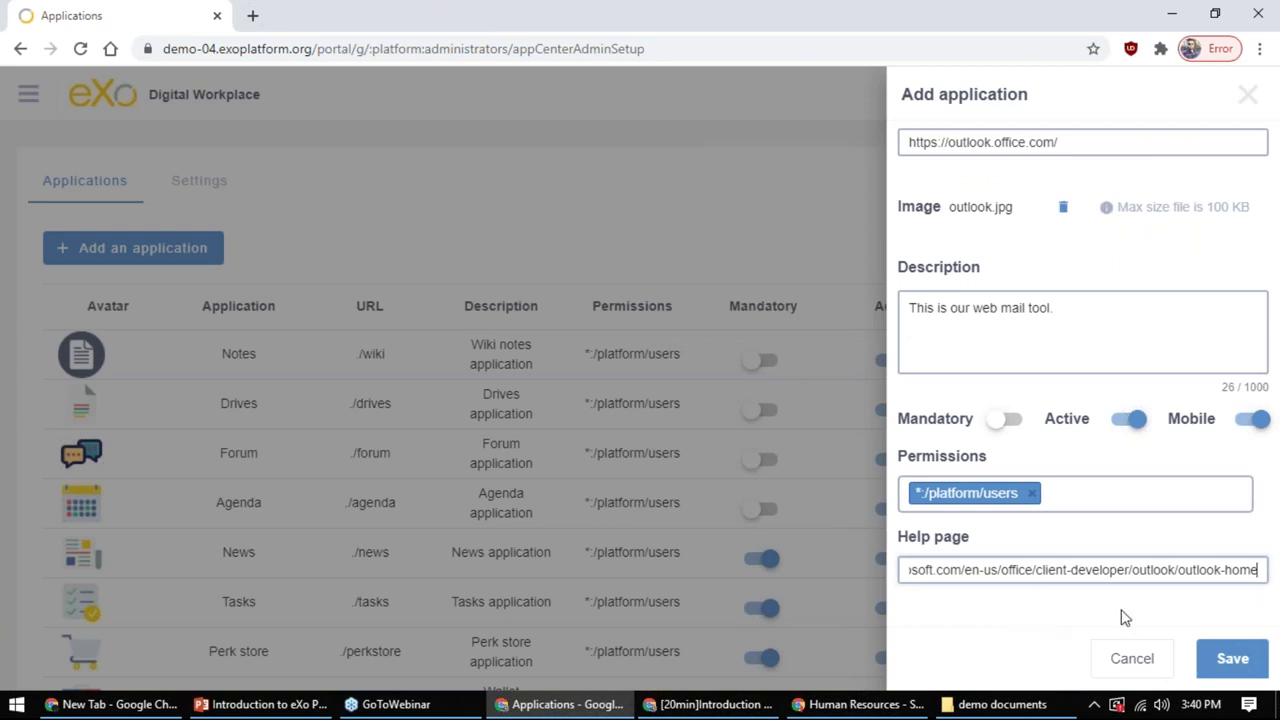
Save the Outlook application and check its entry in the applications list
{"action": "left_click", "coordinate": [1233, 659]}
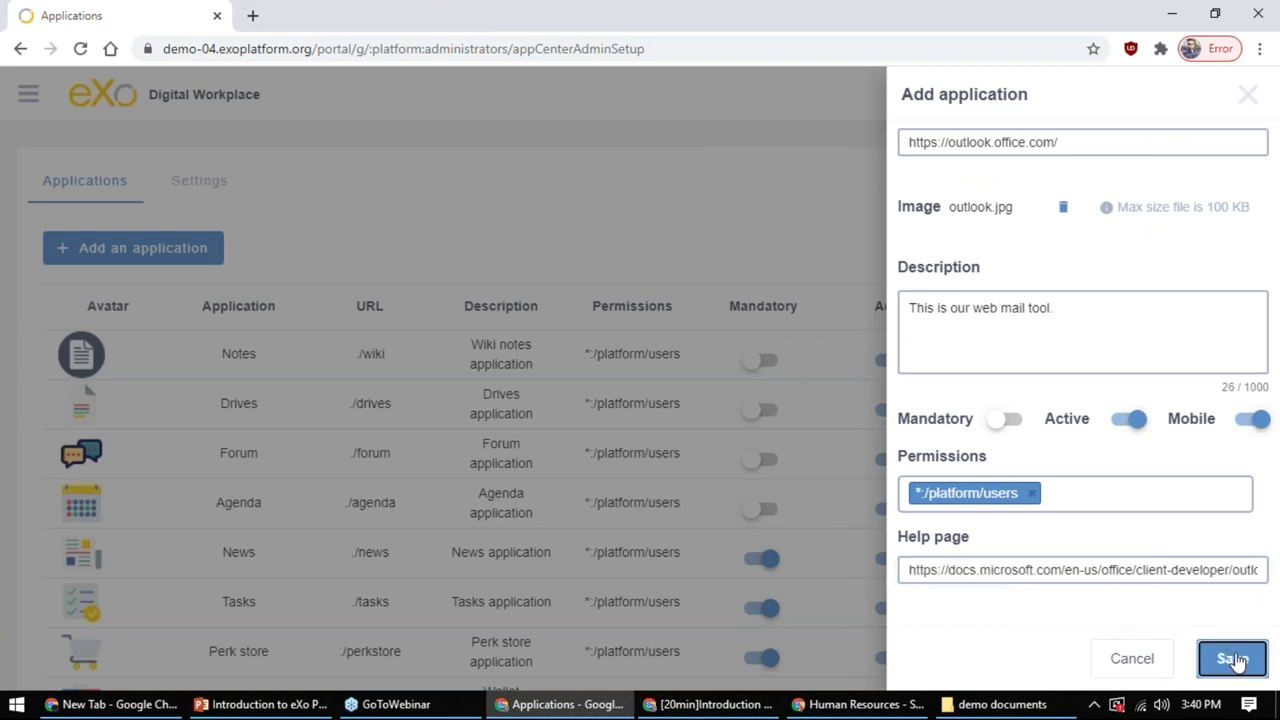
{"action": "scroll", "coordinate": [497, 385], "scroll_direction": "down", "scroll_amount": 3}
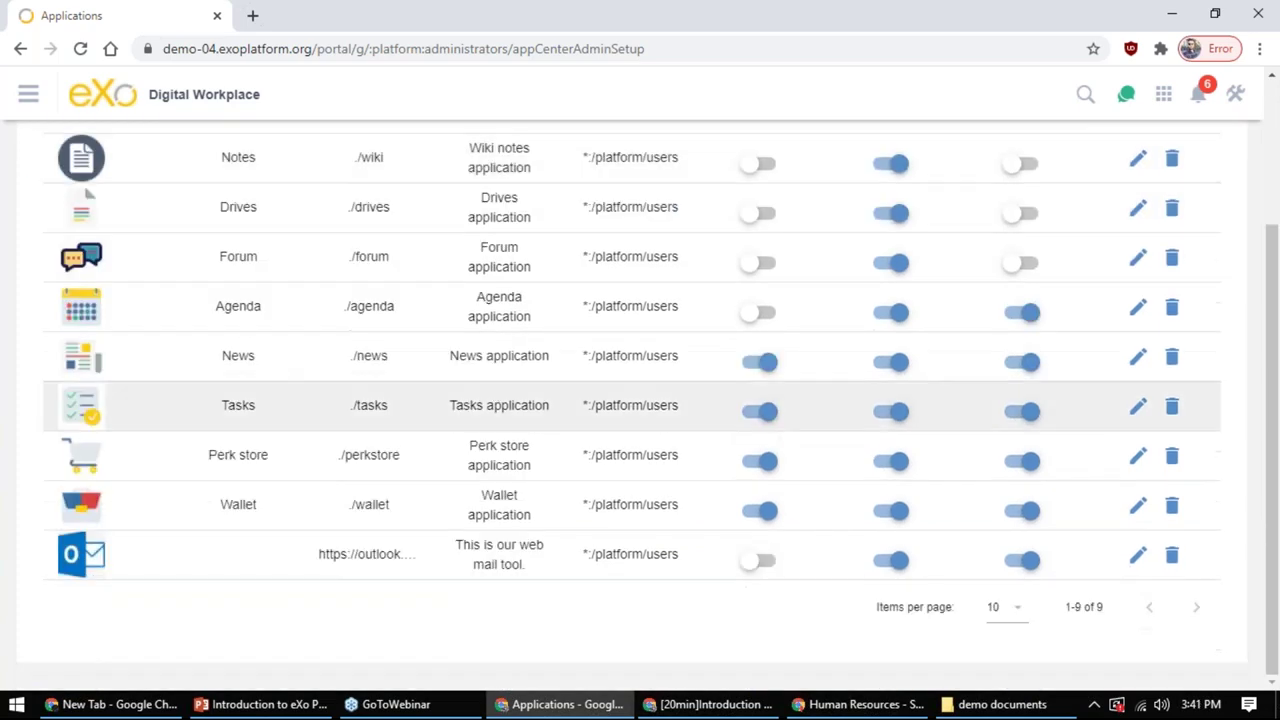
{"action": "scroll", "coordinate": [580, 391], "scroll_direction": "up", "scroll_amount": 3}
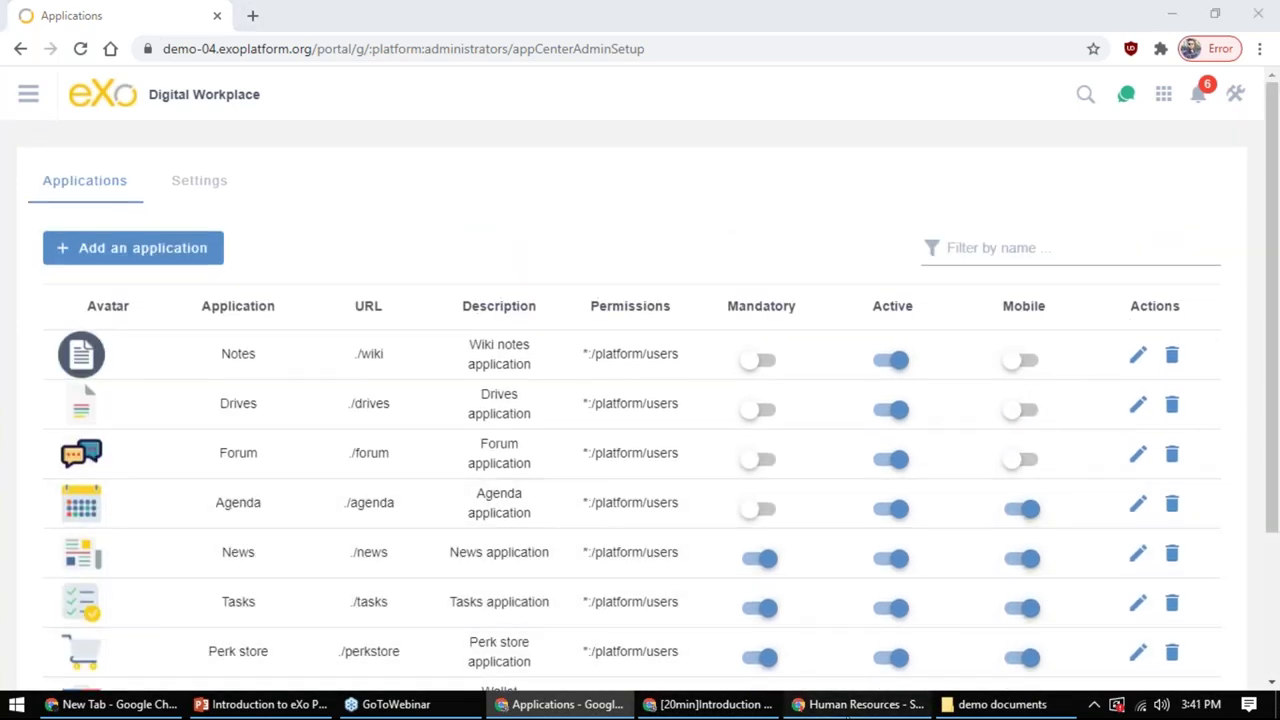
Switch to the HR manager's browser window and open the Snapshot home page
{"action": "left_click", "coordinate": [860, 704]}
{"action": "left_click", "coordinate": [36, 98]}
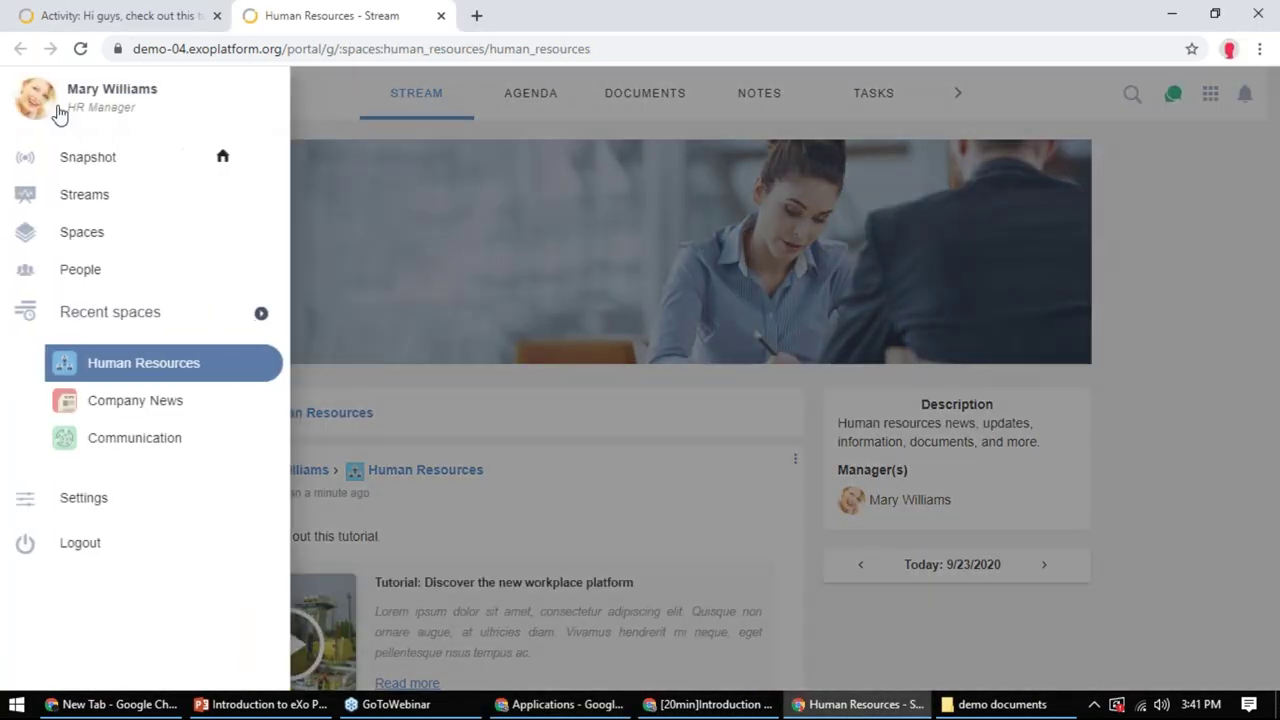
{"action": "left_click", "coordinate": [88, 154]}
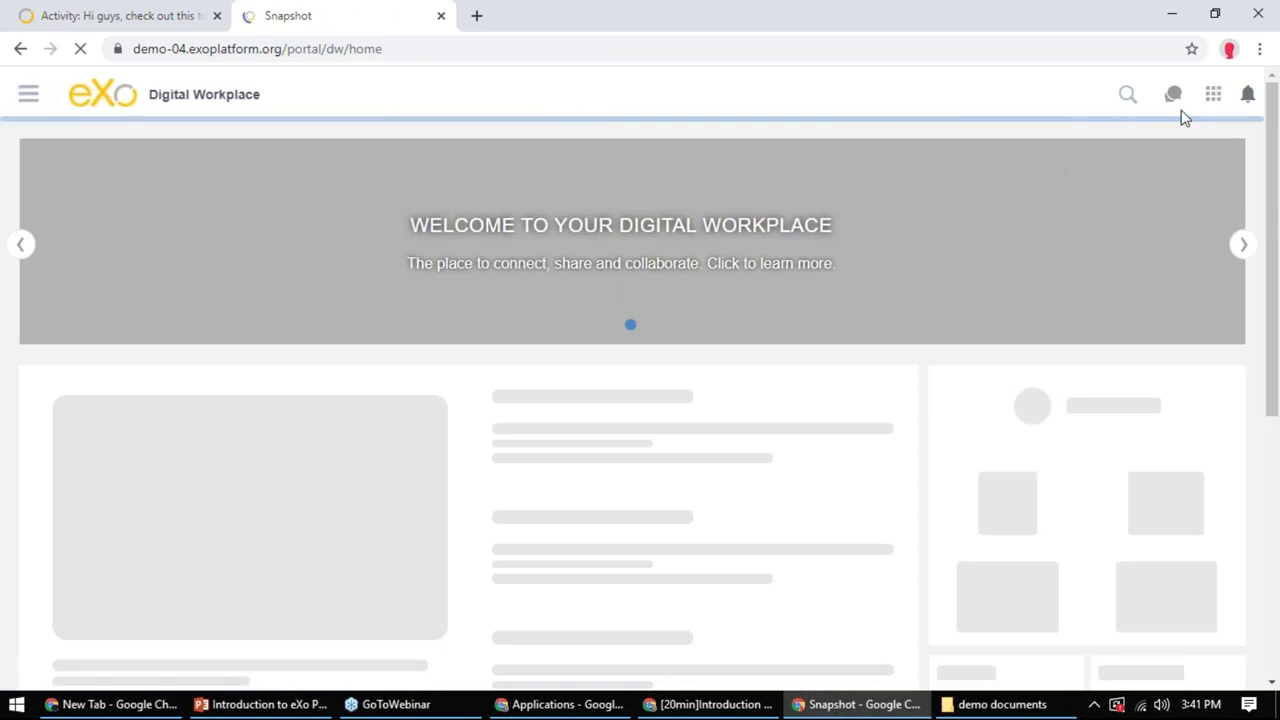
Open the full application center and add Outlook to the favorite applications
{"action": "left_click", "coordinate": [1208, 94]}
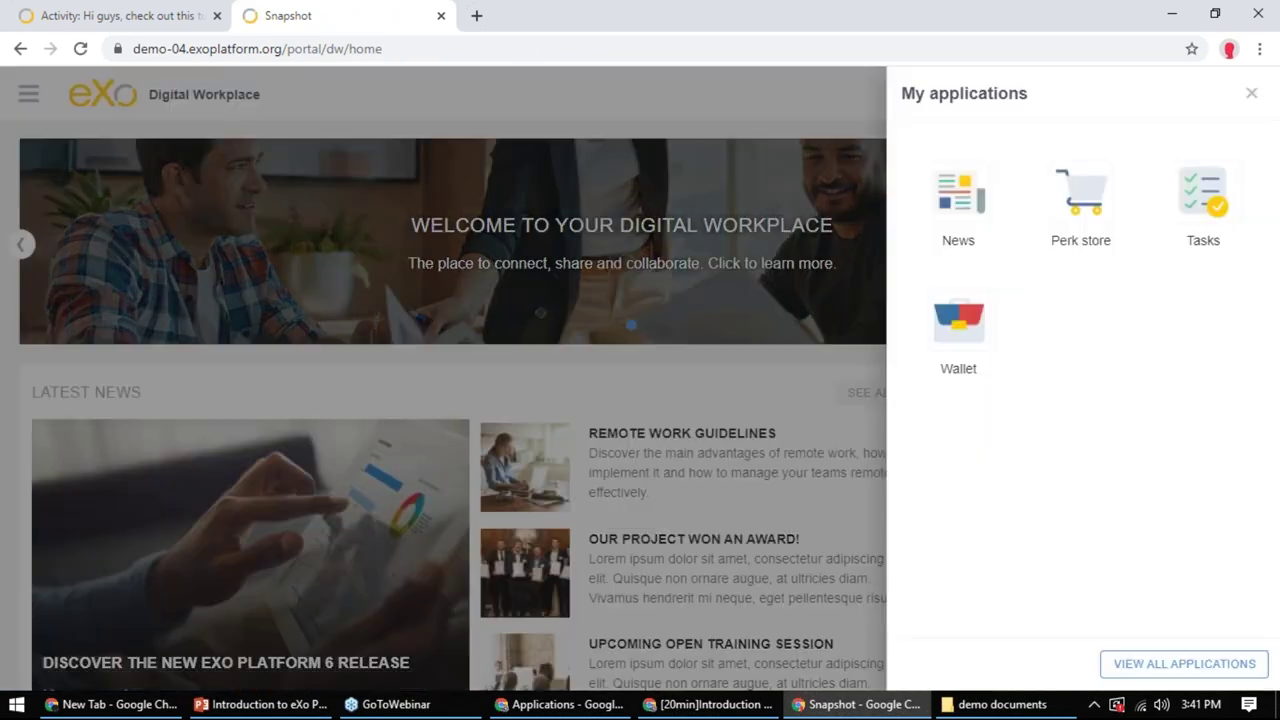
{"action": "left_click", "coordinate": [1160, 664]}
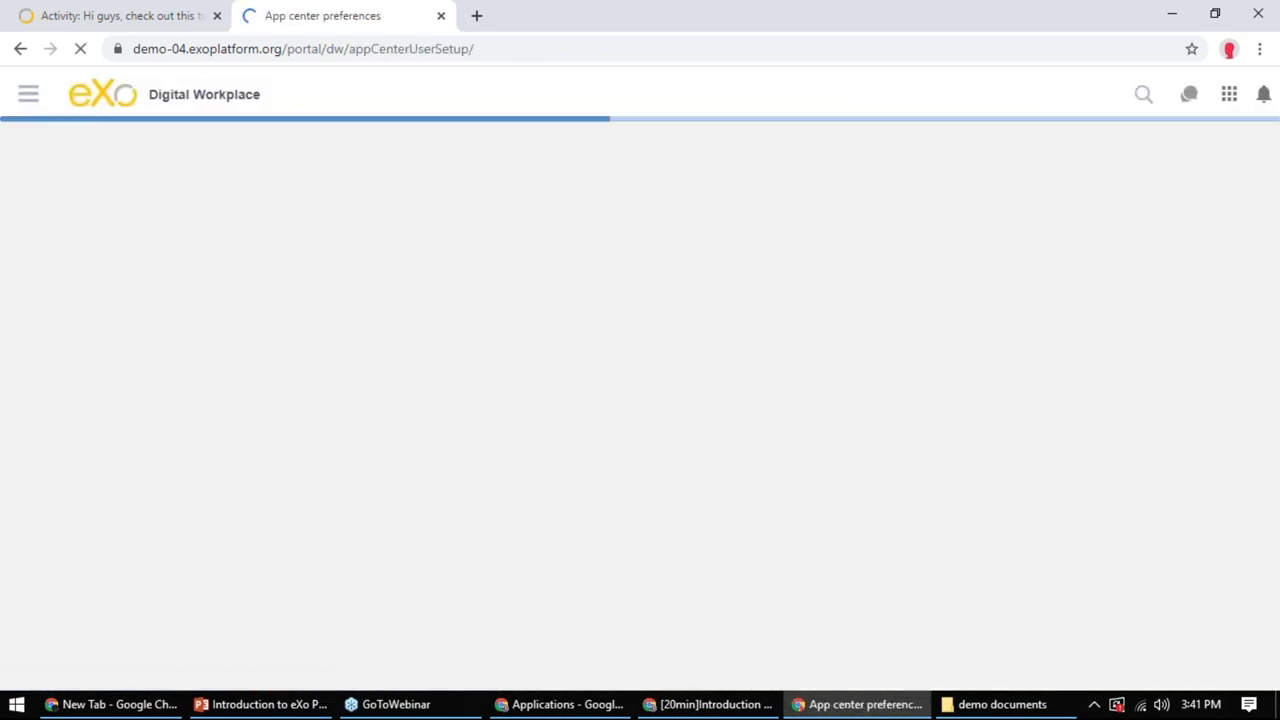
{"action": "scroll", "coordinate": [334, 343], "scroll_direction": "down", "scroll_amount": 2}
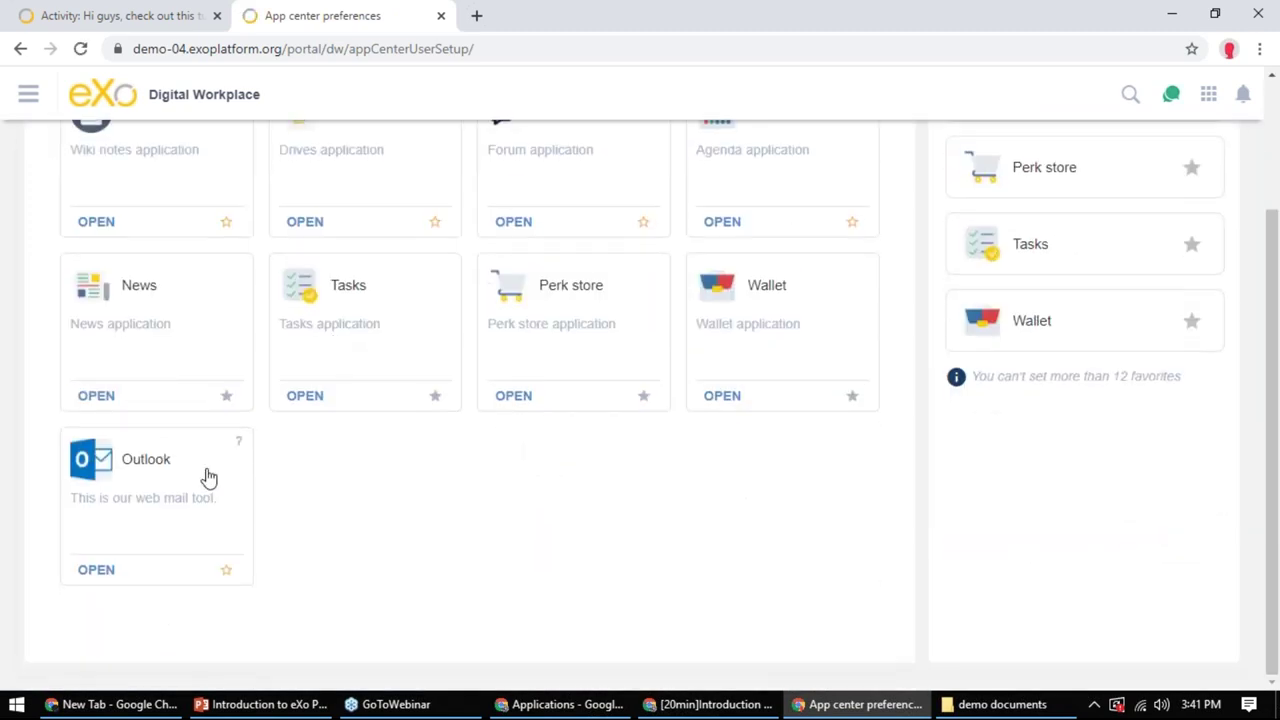
{"action": "left_click", "coordinate": [227, 574]}
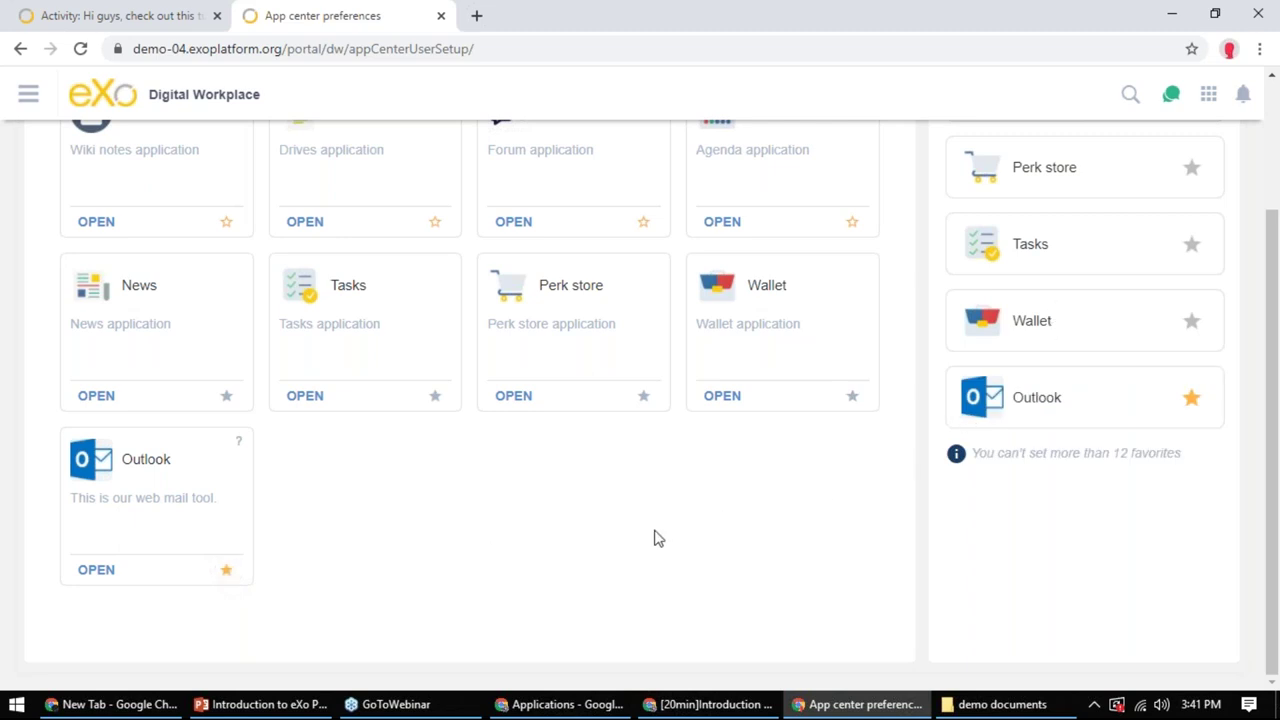
View the help page linked from Outlook's application card, close it, and check the favorites under My applications
{"action": "left_click", "coordinate": [242, 445]}
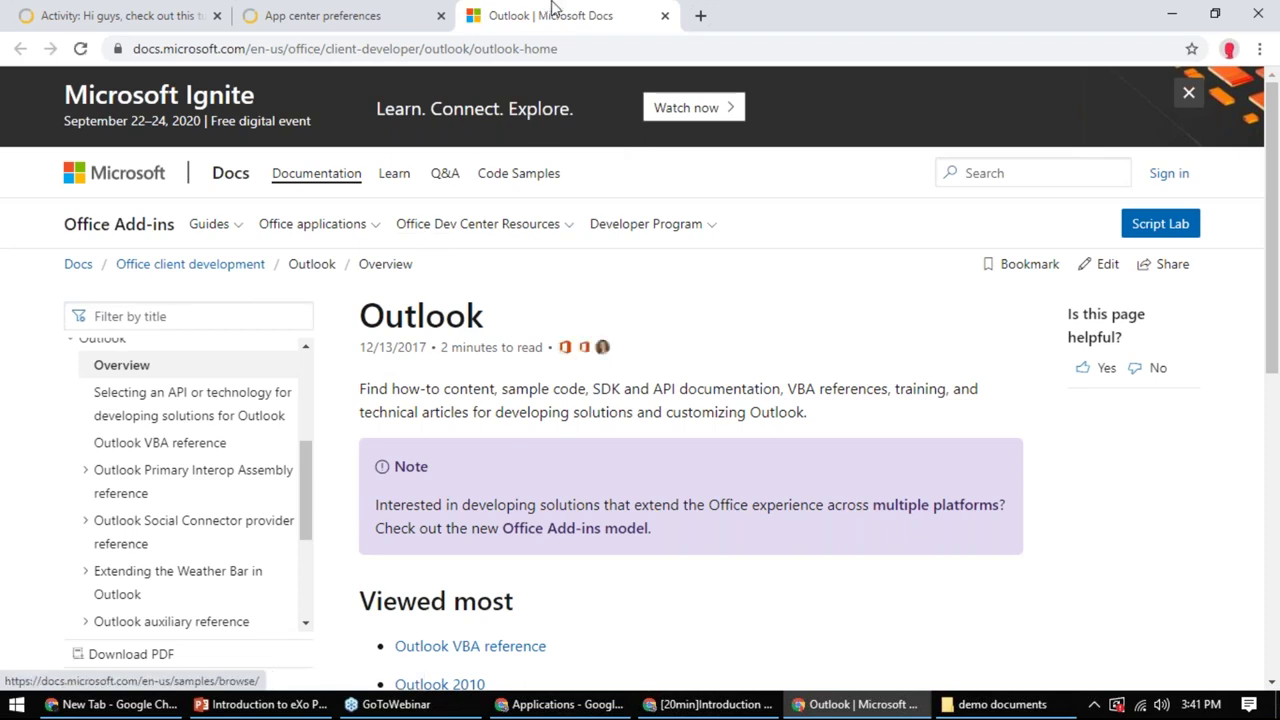
{"action": "left_click", "coordinate": [664, 15]}
{"action": "scroll", "coordinate": [423, 529], "scroll_direction": "up", "scroll_amount": 2}
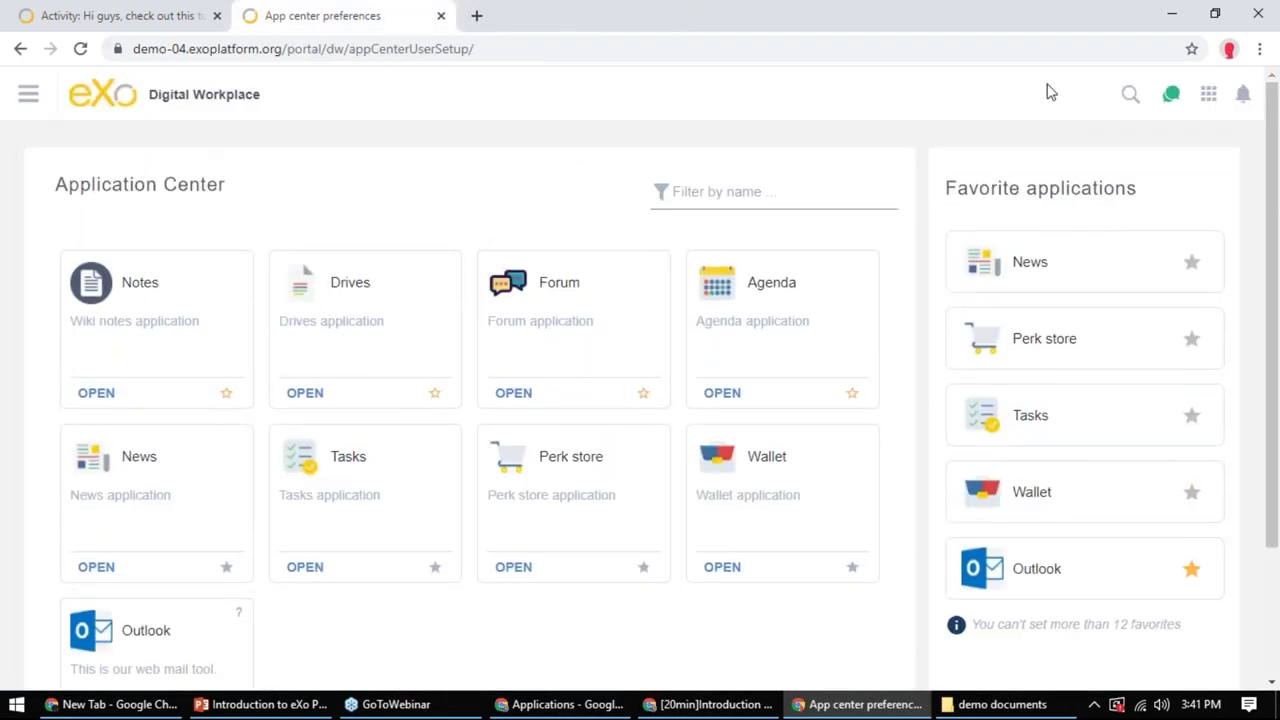
{"action": "left_click", "coordinate": [1208, 93]}
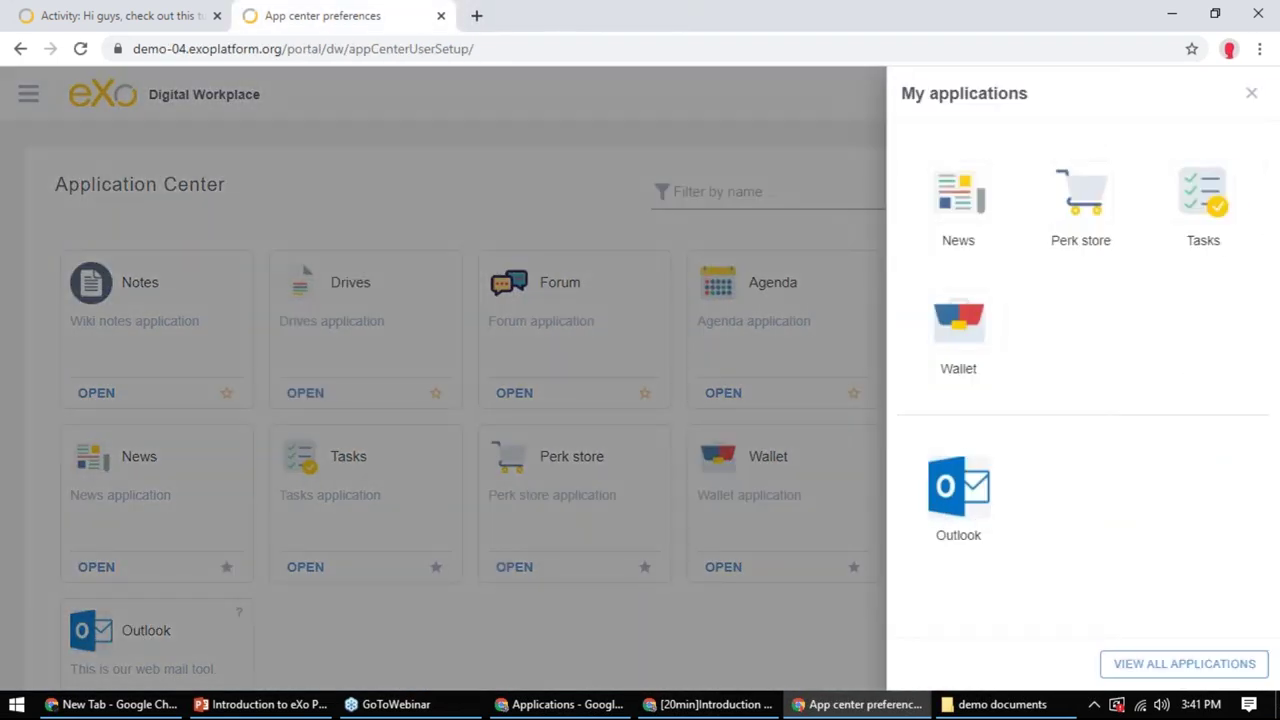
{"action": "left_click", "coordinate": [646, 608]}
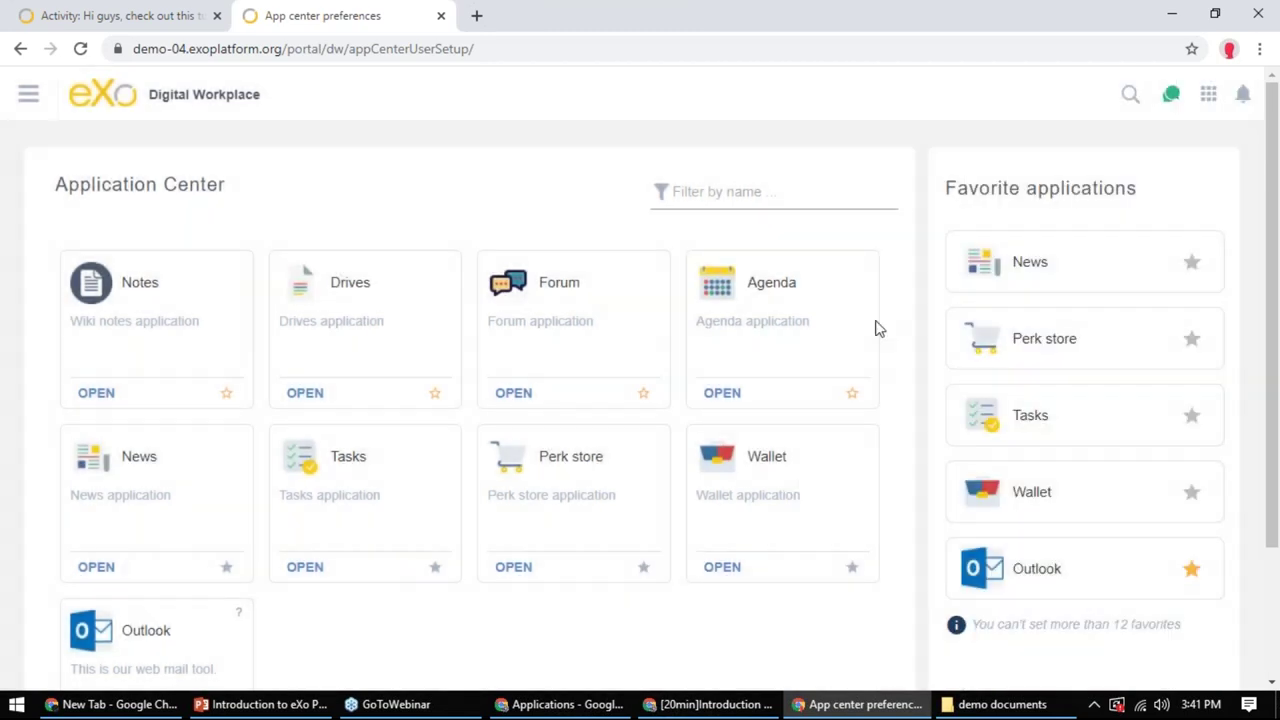
Add Agenda to the favorite applications and place it before Outlook in My applications
{"action": "left_click", "coordinate": [852, 393]}
{"action": "left_click", "coordinate": [1208, 93]}
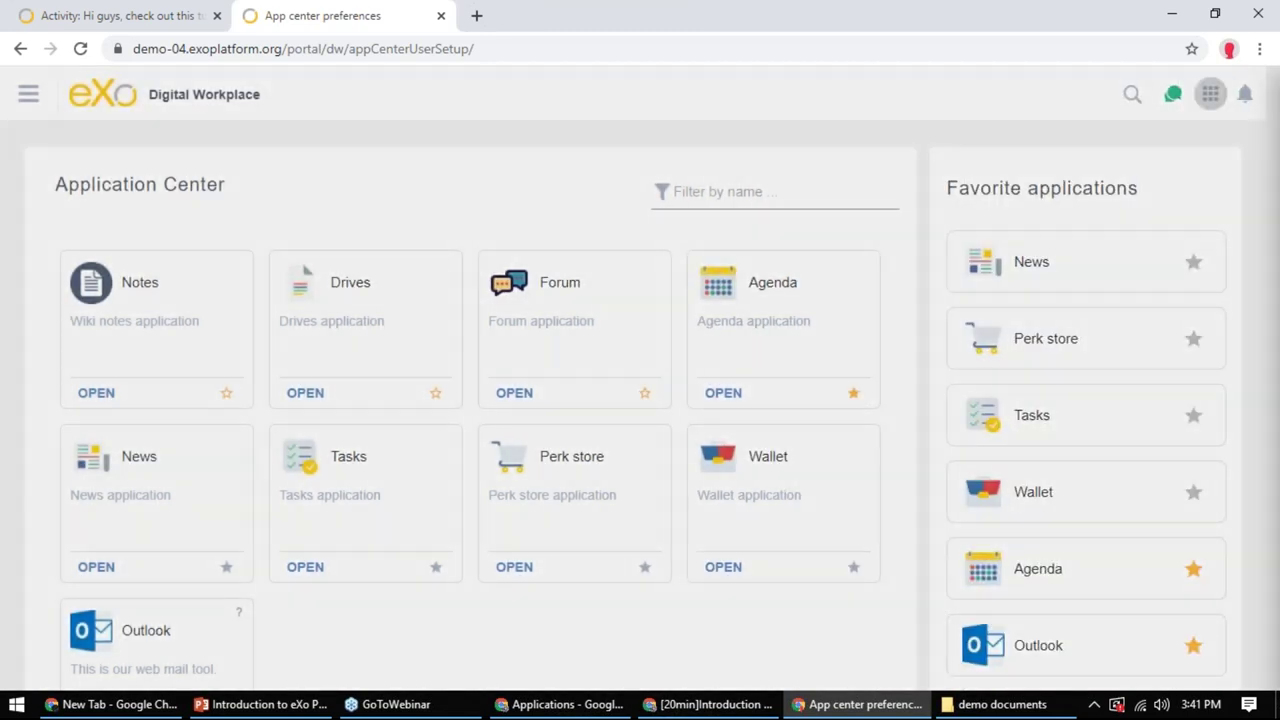
{"action": "left_click_drag", "start_coordinate": [1090, 487], "coordinate": [958, 490]}
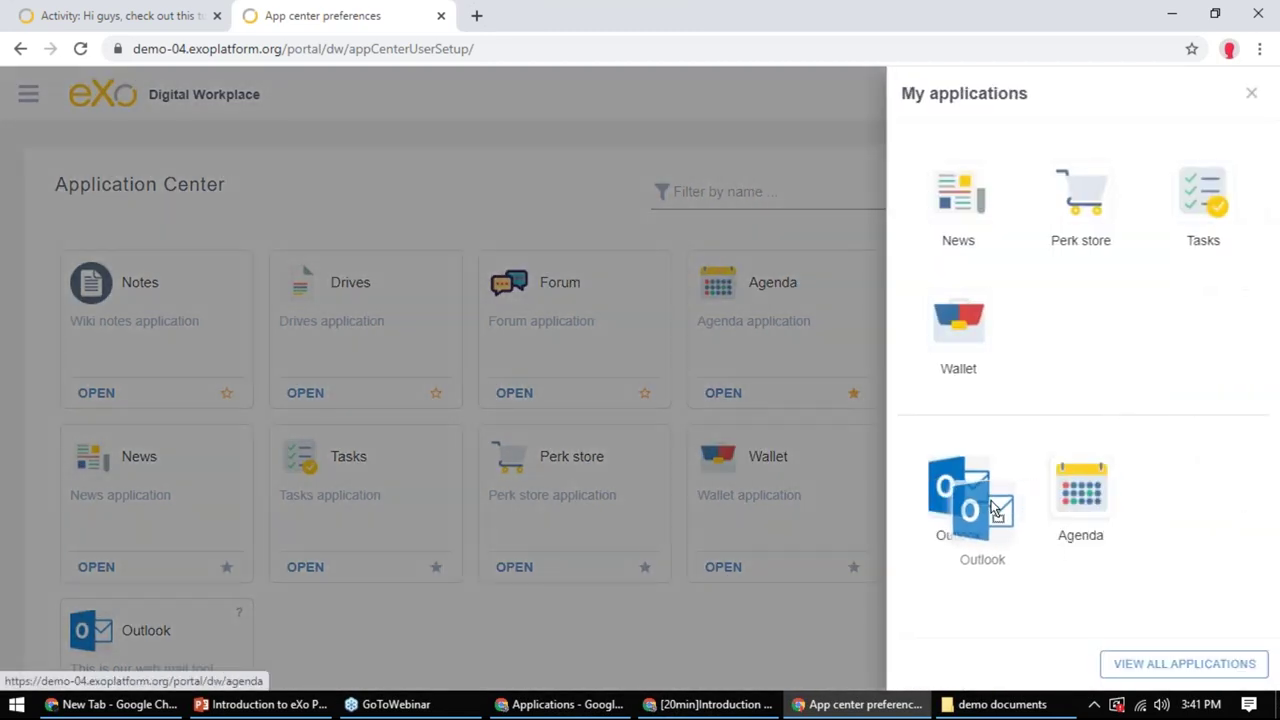
{"action": "left_click_drag", "start_coordinate": [1088, 492], "coordinate": [958, 495]}
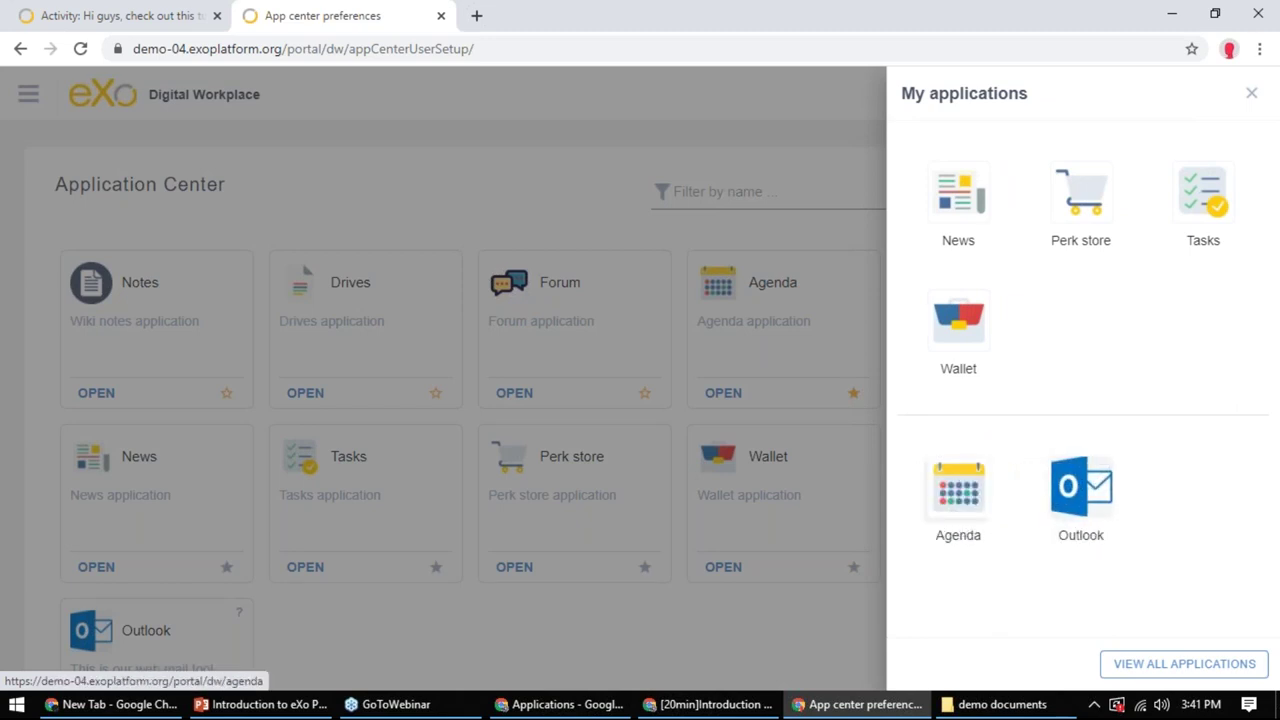
{"action": "left_click", "coordinate": [782, 104]}
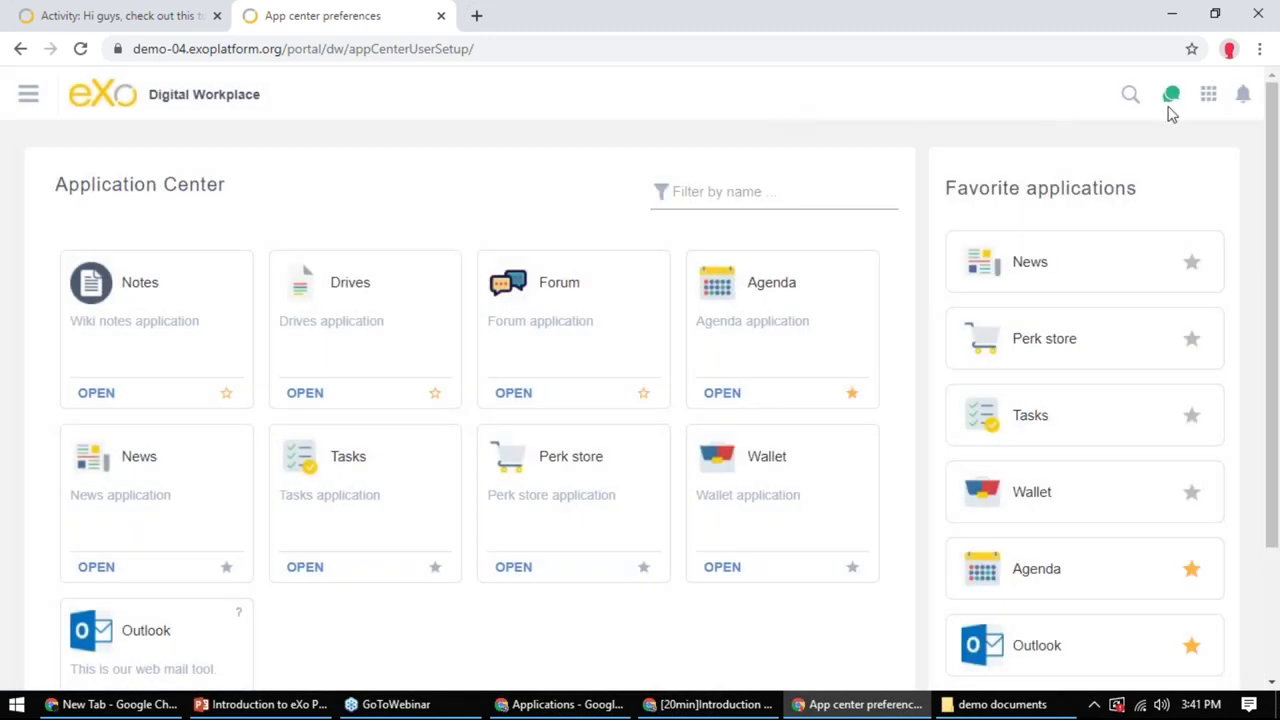
Launch Outlook from My applications to view its sign-in page, and close that page and the applications list
{"action": "left_click", "coordinate": [1209, 100]}
{"action": "left_click", "coordinate": [1095, 488]}
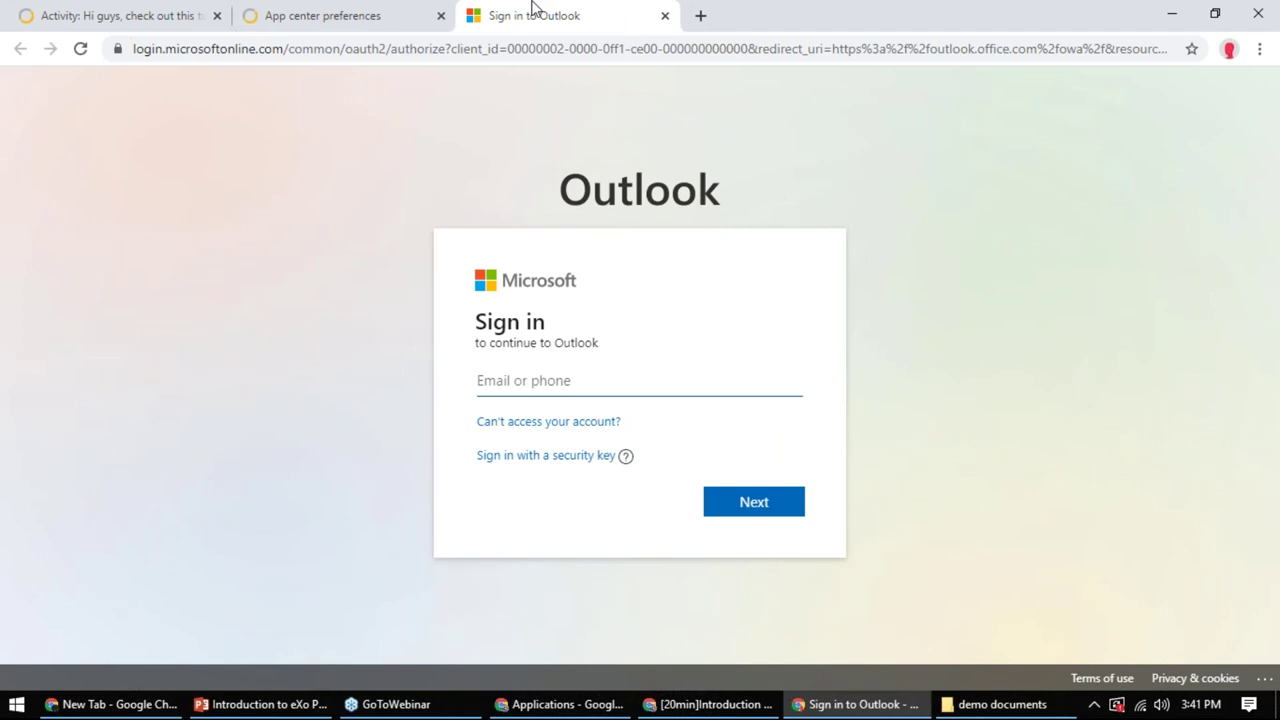
{"action": "middle_click", "coordinate": [534, 14]}
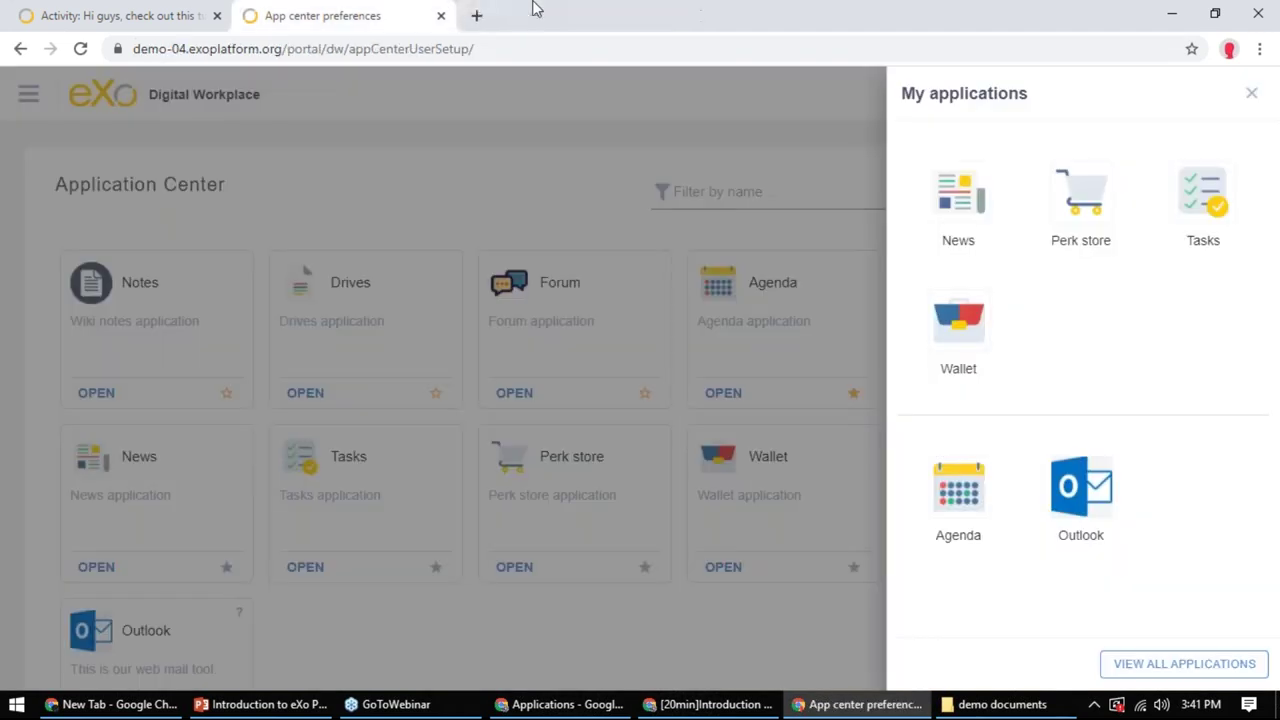
{"action": "left_click", "coordinate": [575, 124]}
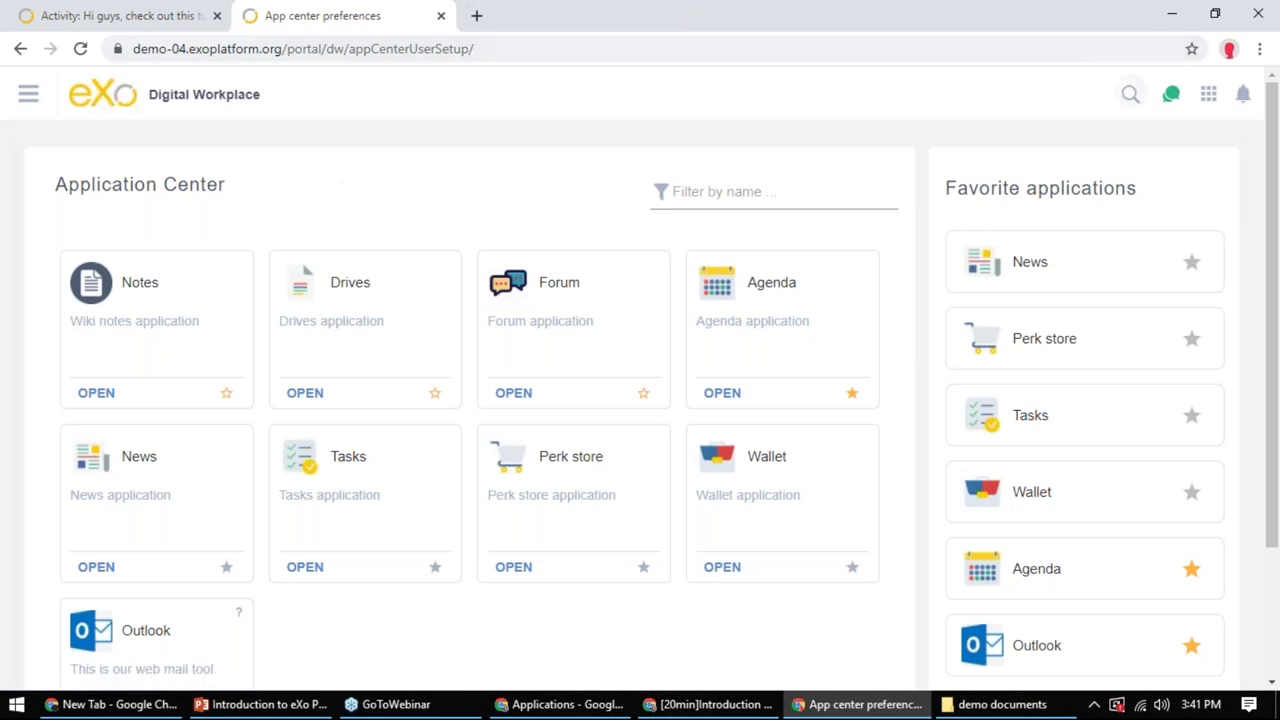
From the Snapshot home page, search the workplace for "outl" and for "e", look over the results, and close the search
{"action": "left_click", "coordinate": [84, 104]}
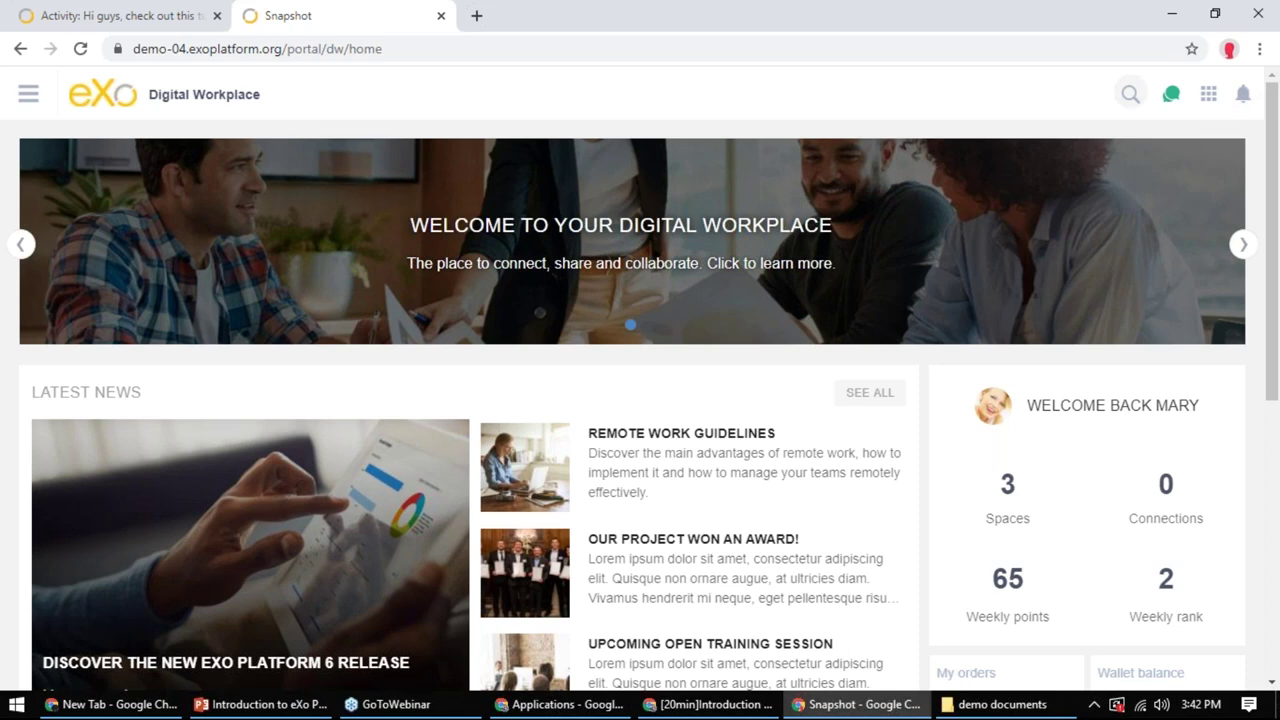
{"action": "left_click", "coordinate": [1130, 96]}
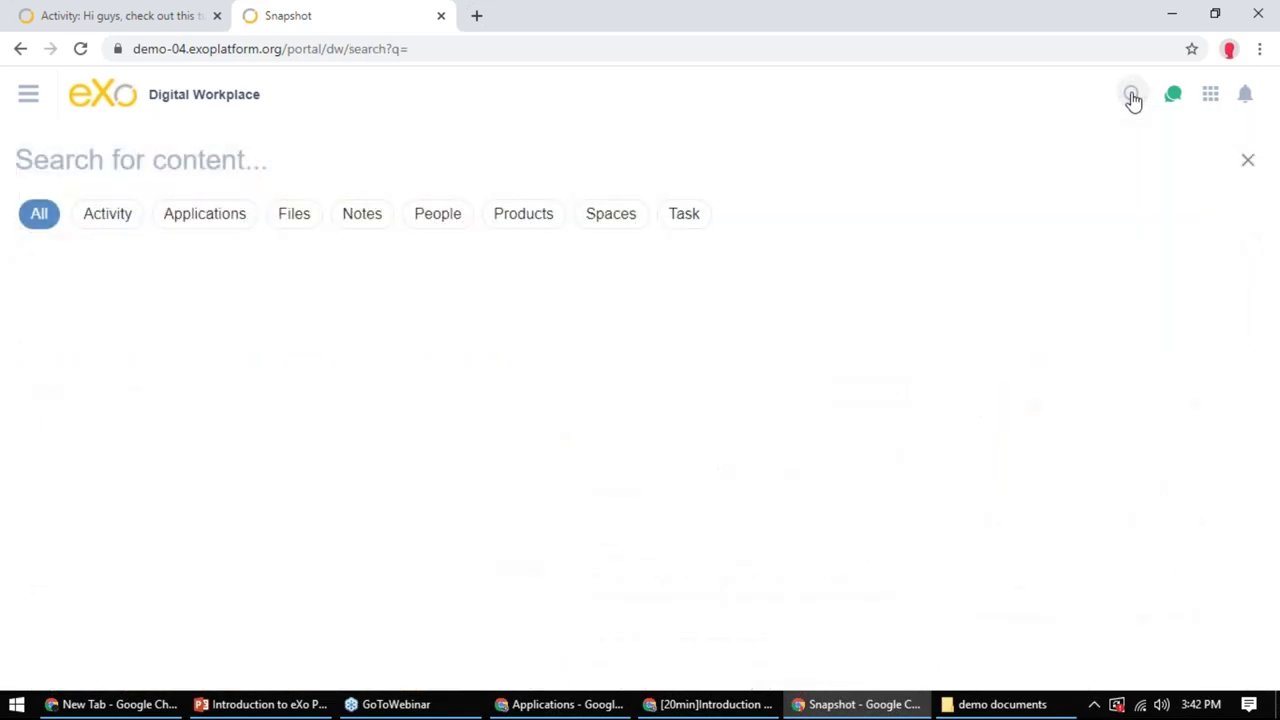
{"action": "type", "text": "outl"}
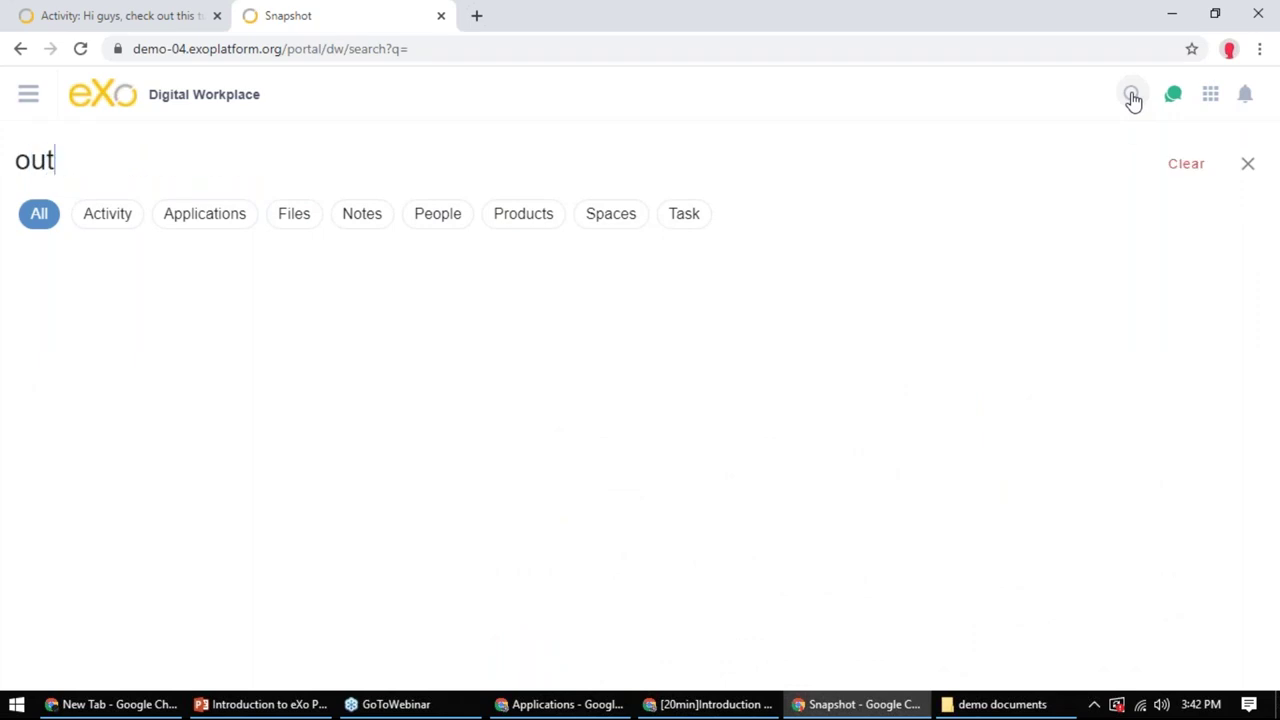
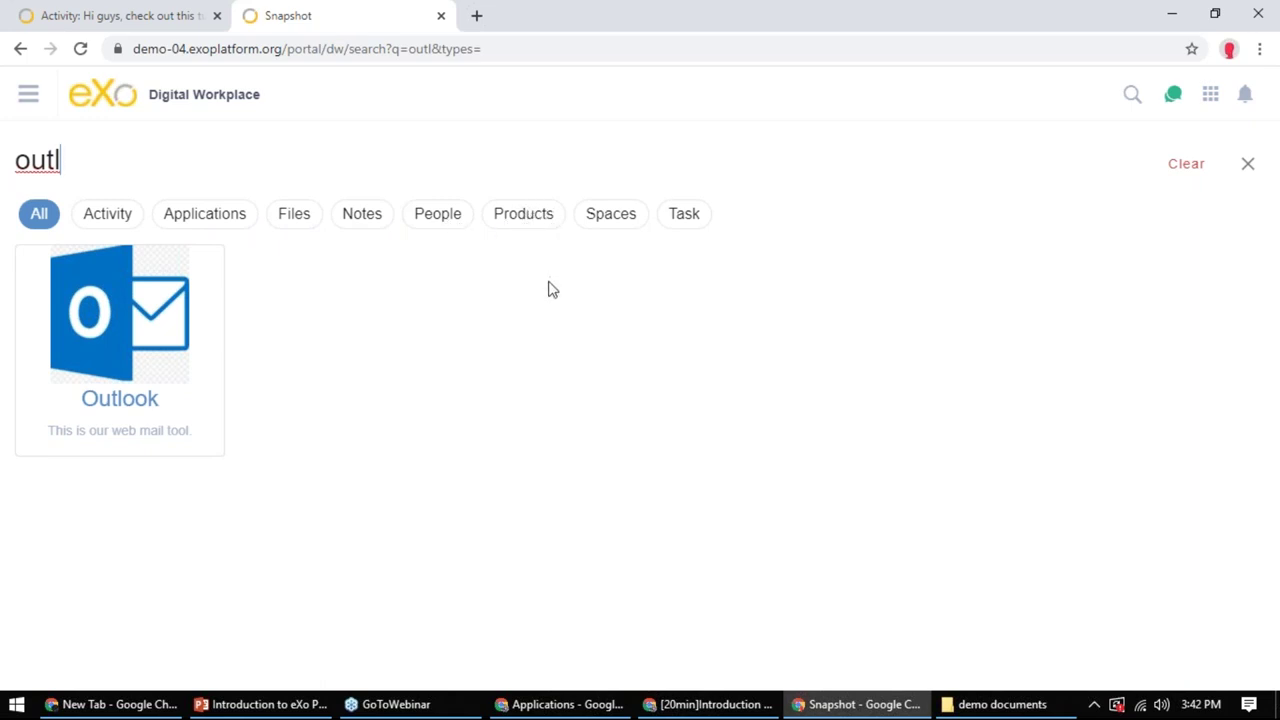
{"action": "double_click", "coordinate": [114, 159]}
{"action": "key", "text": "BackSpace"}
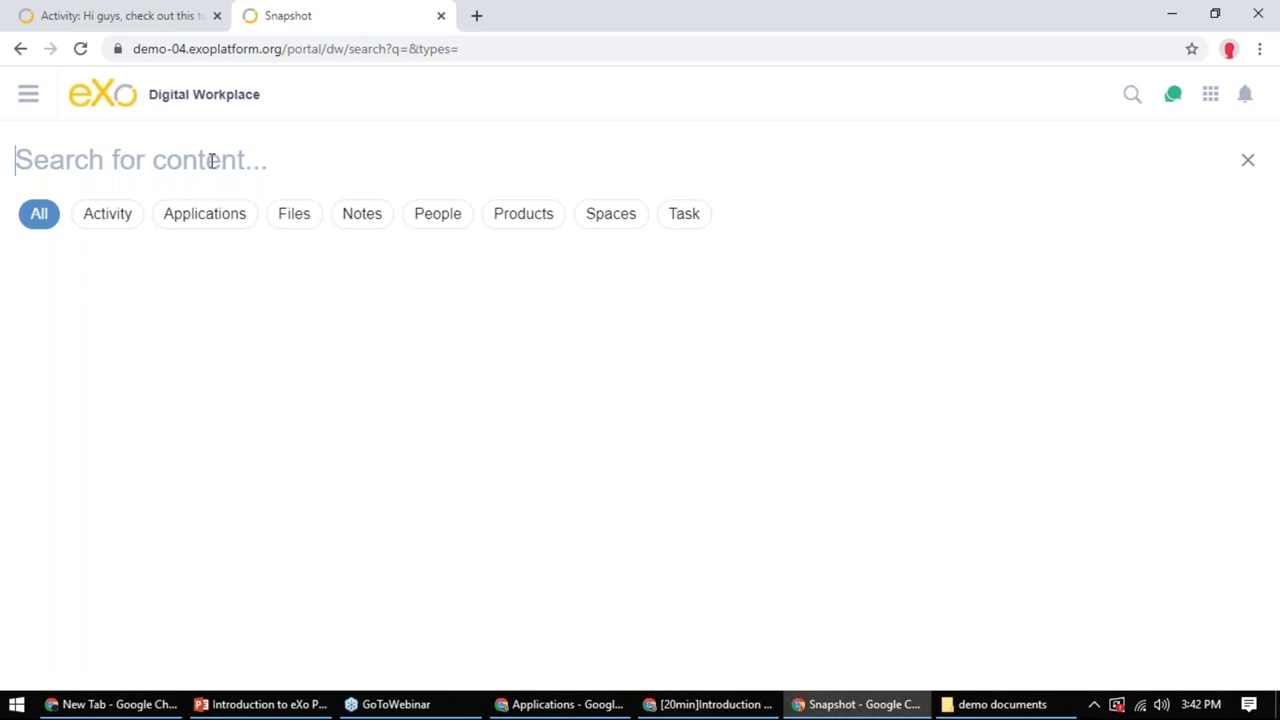
{"action": "type", "text": "e"}
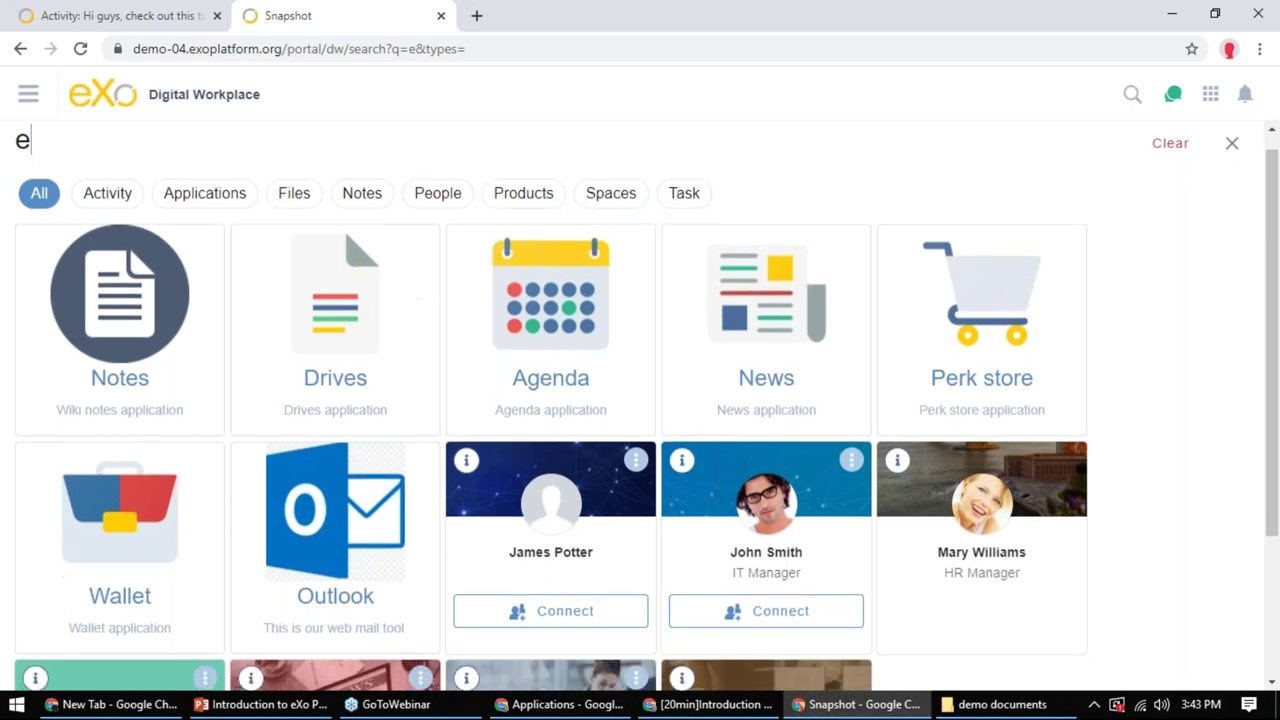
{"action": "scroll", "coordinate": [447, 265], "scroll_direction": "down", "scroll_amount": 2}
{"action": "scroll", "coordinate": [517, 380], "scroll_direction": "up", "scroll_amount": 2}
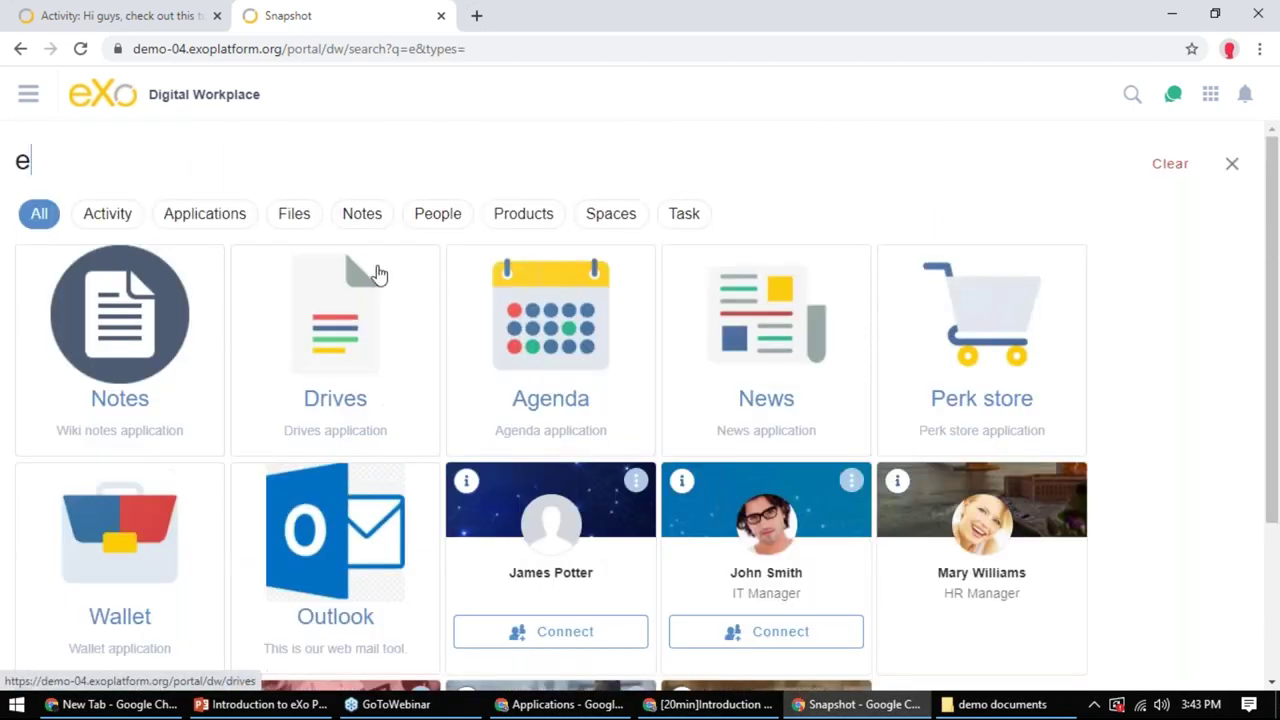
{"action": "left_click", "coordinate": [1230, 168]}
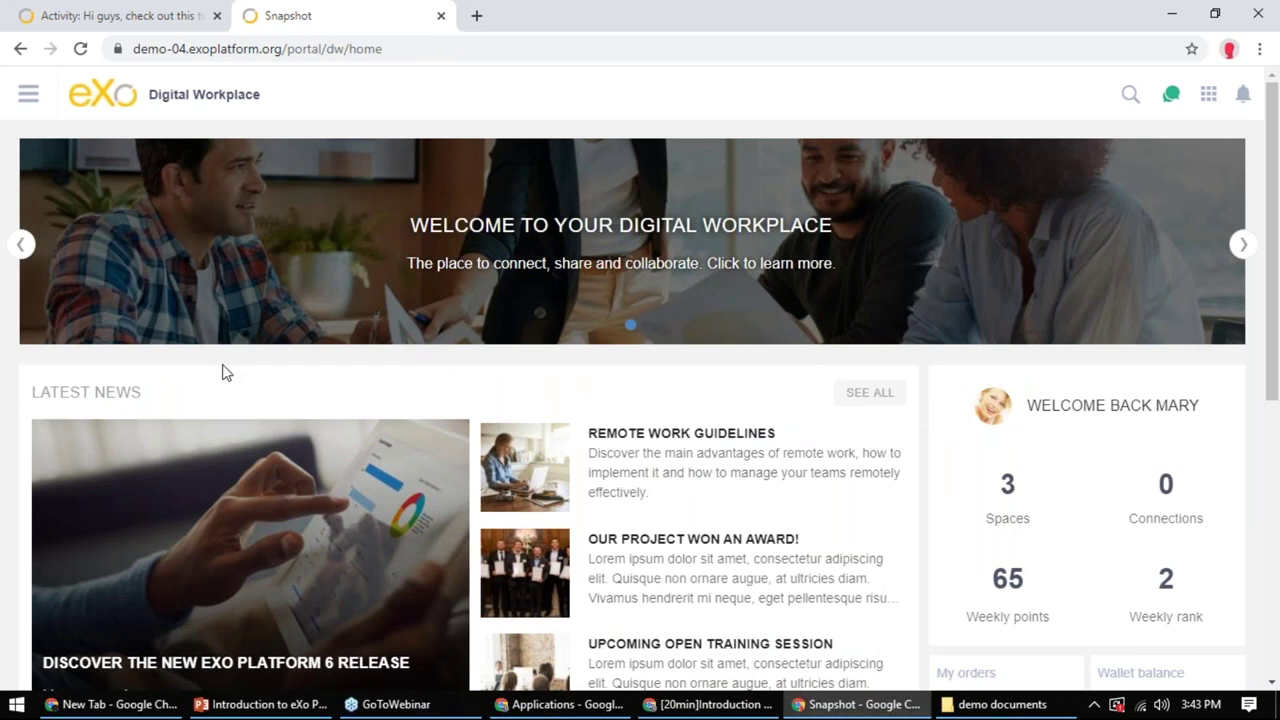
Switch to the IT manager's browser window and open his profile page
{"action": "key", "text": "alt+Tab"}
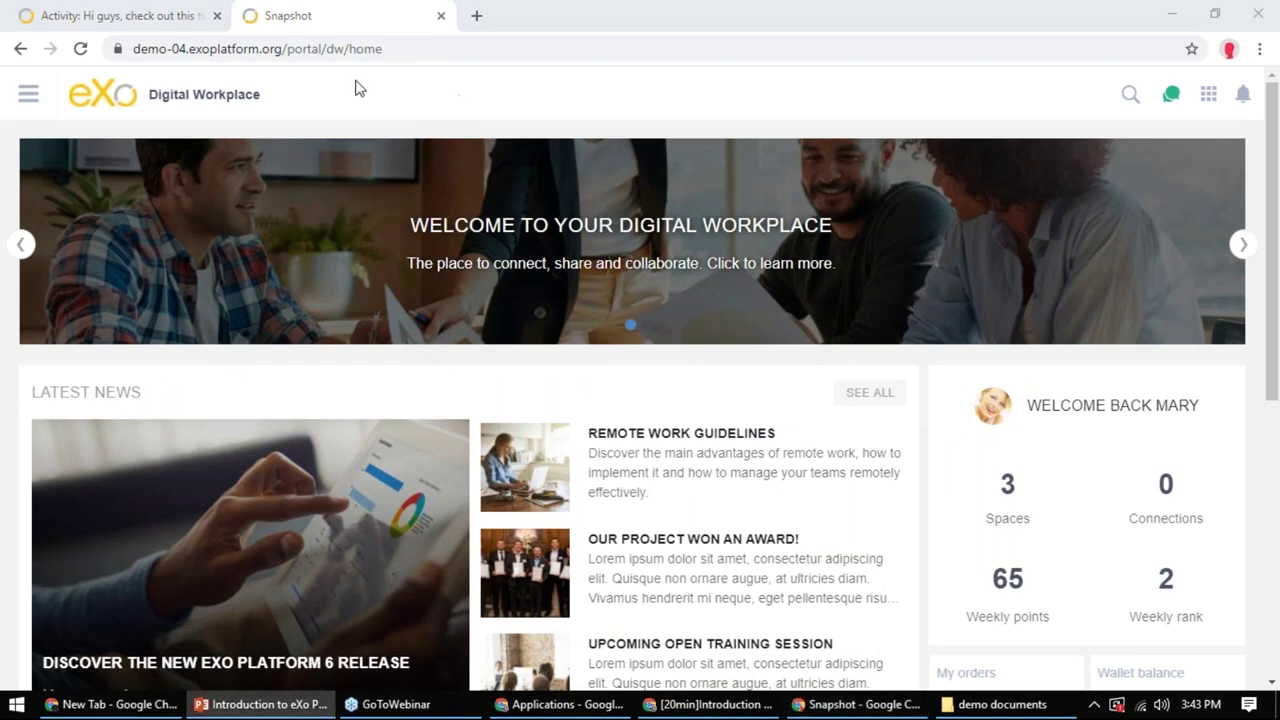
{"action": "left_click", "coordinate": [570, 706]}
{"action": "left_click", "coordinate": [44, 102]}
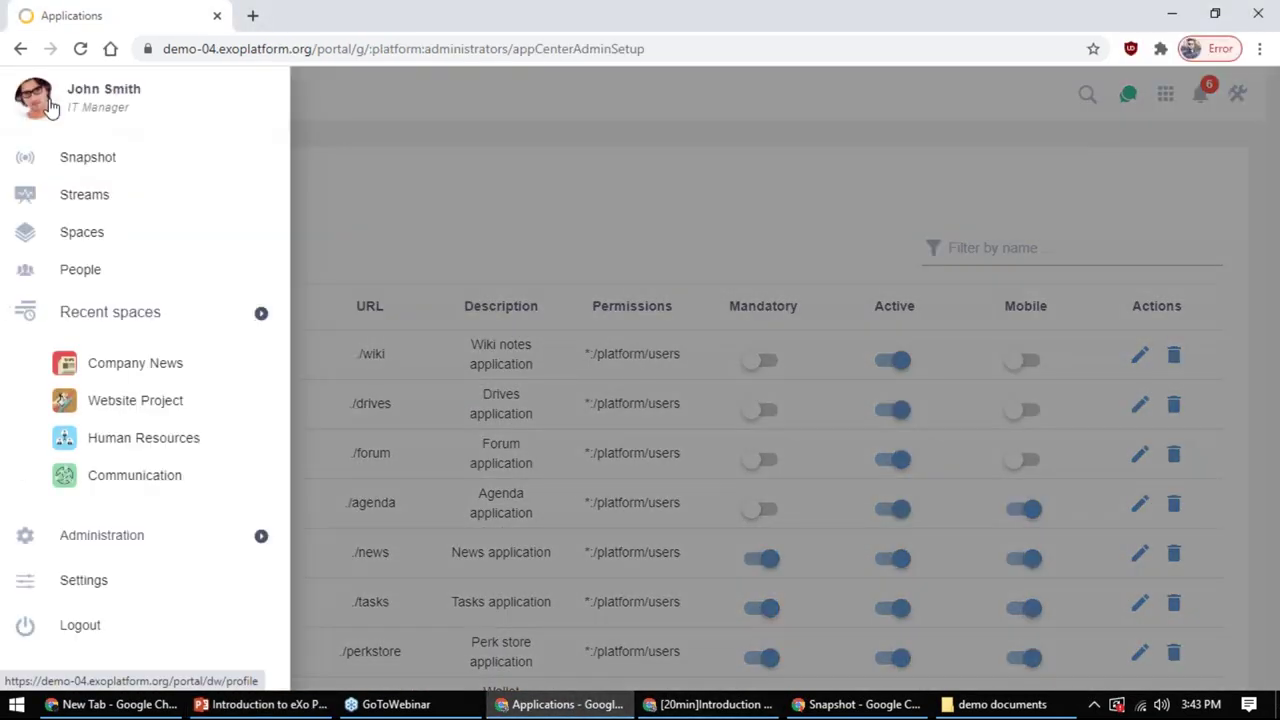
{"action": "left_click", "coordinate": [93, 105]}
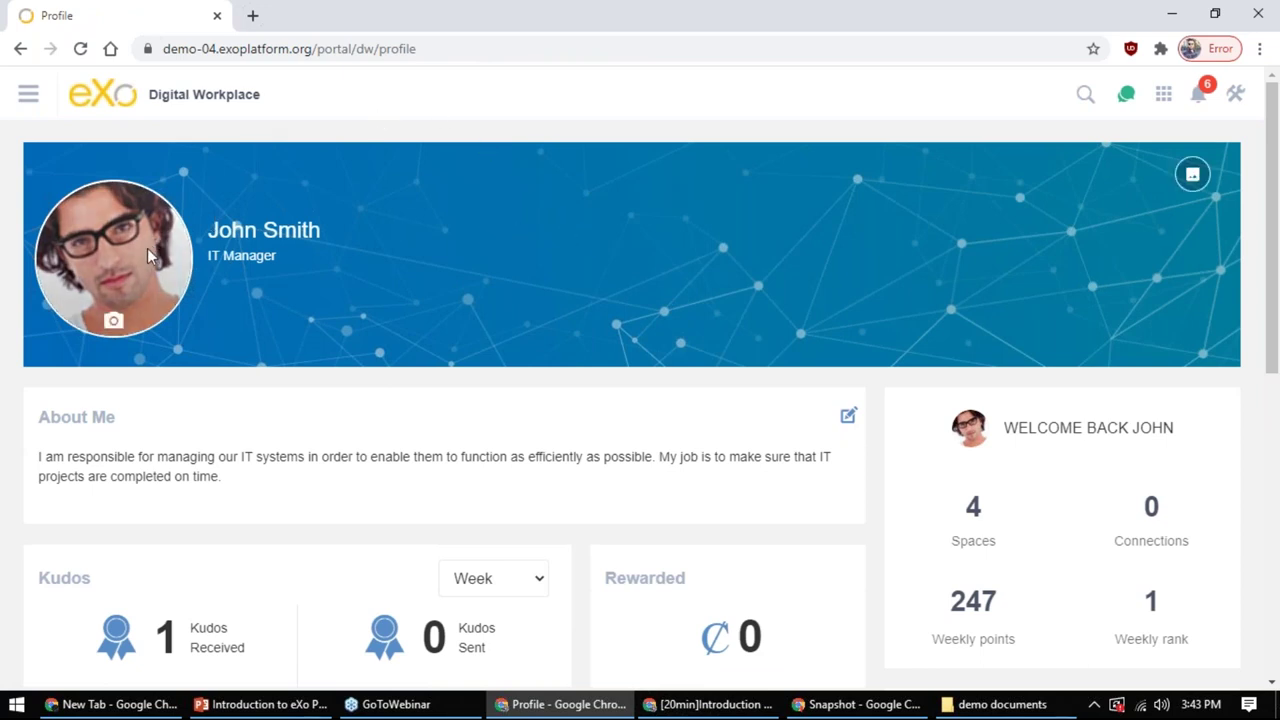
Replace the profile's cover banner with the city skyline picture from the Banners folder
{"action": "left_click", "coordinate": [1193, 176]}
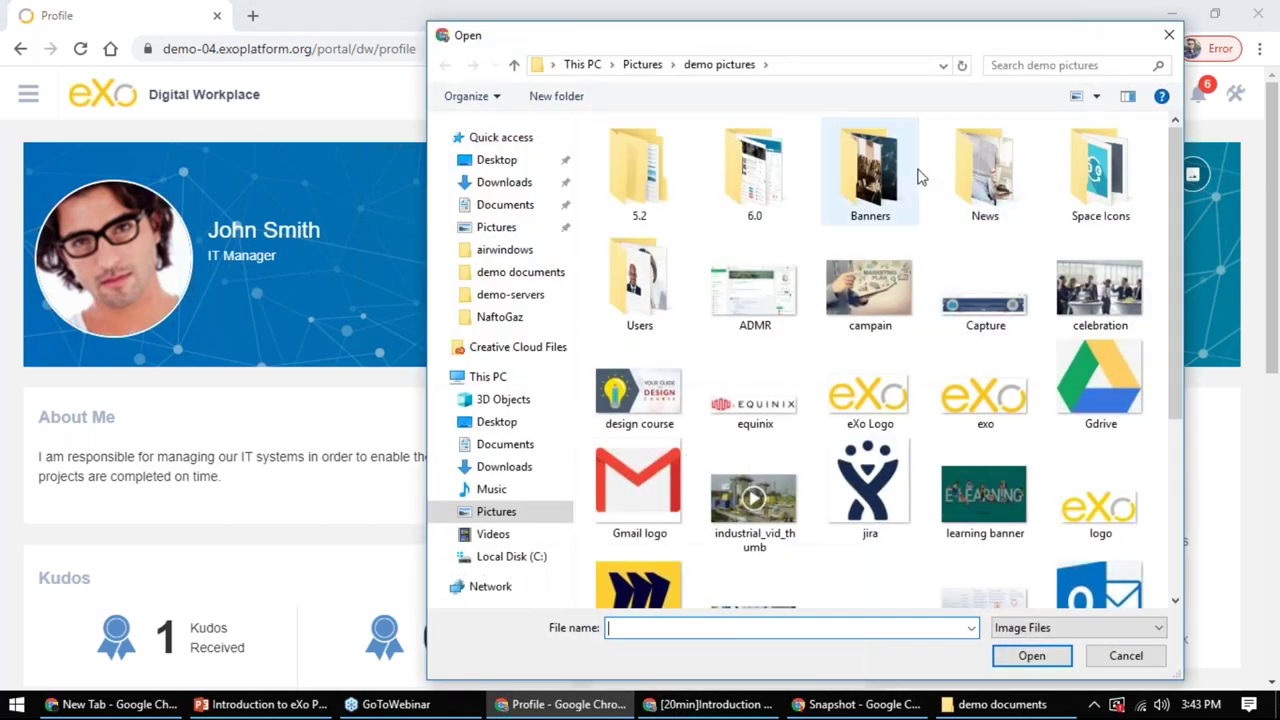
{"action": "double_click", "coordinate": [885, 172]}
{"action": "double_click", "coordinate": [878, 352]}
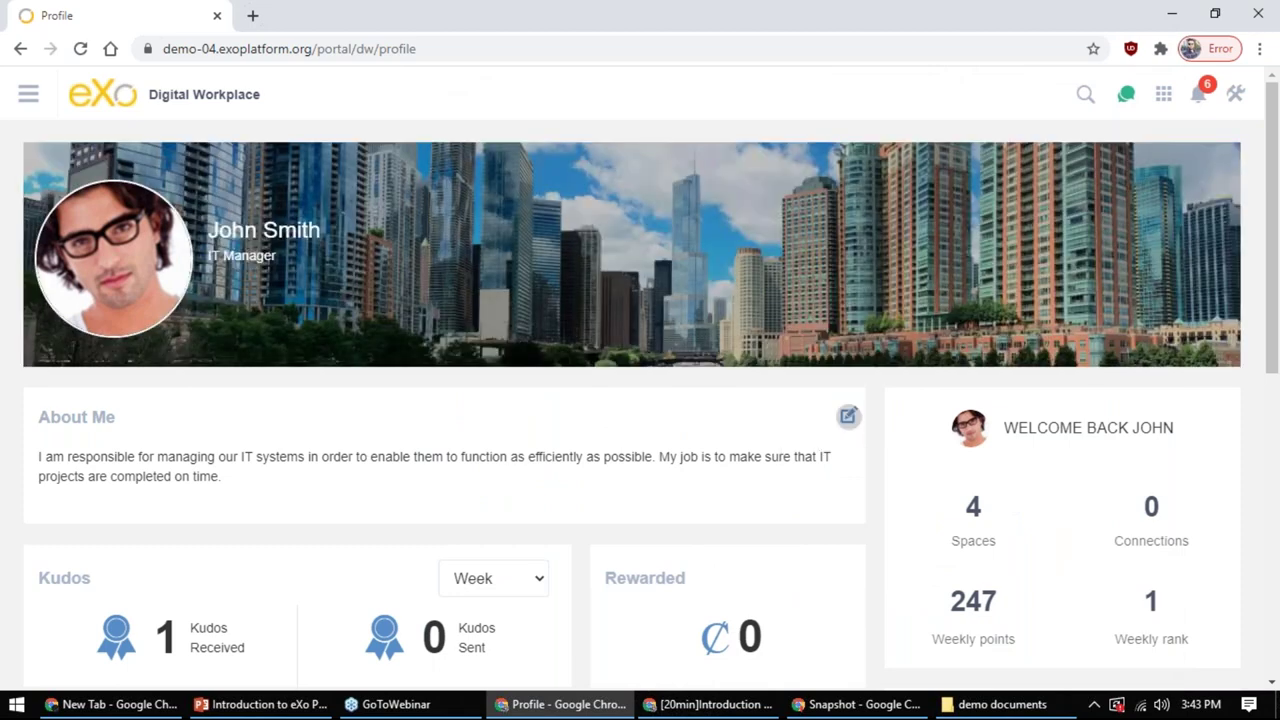
Look through the About Me editor, the page and site editing options, notifications, My applications and chat, closing each one
{"action": "left_click", "coordinate": [848, 415]}
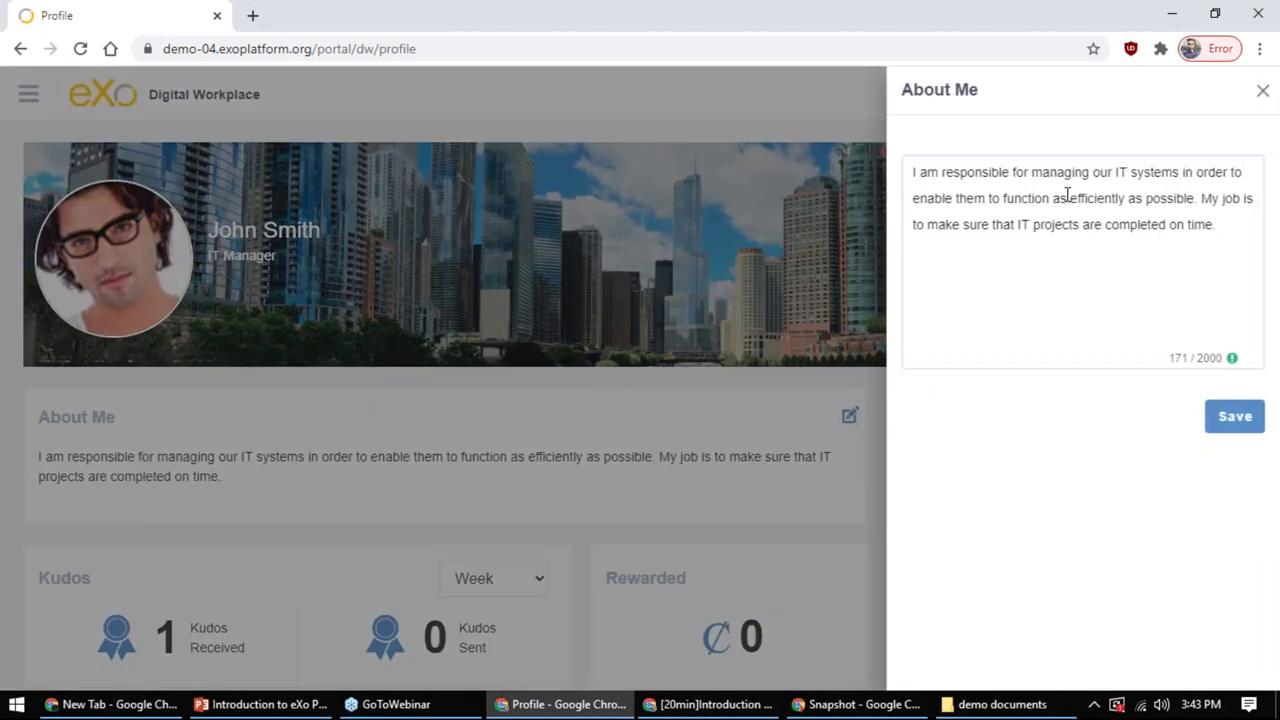
{"action": "left_click", "coordinate": [856, 377]}
{"action": "left_click", "coordinate": [1236, 97]}
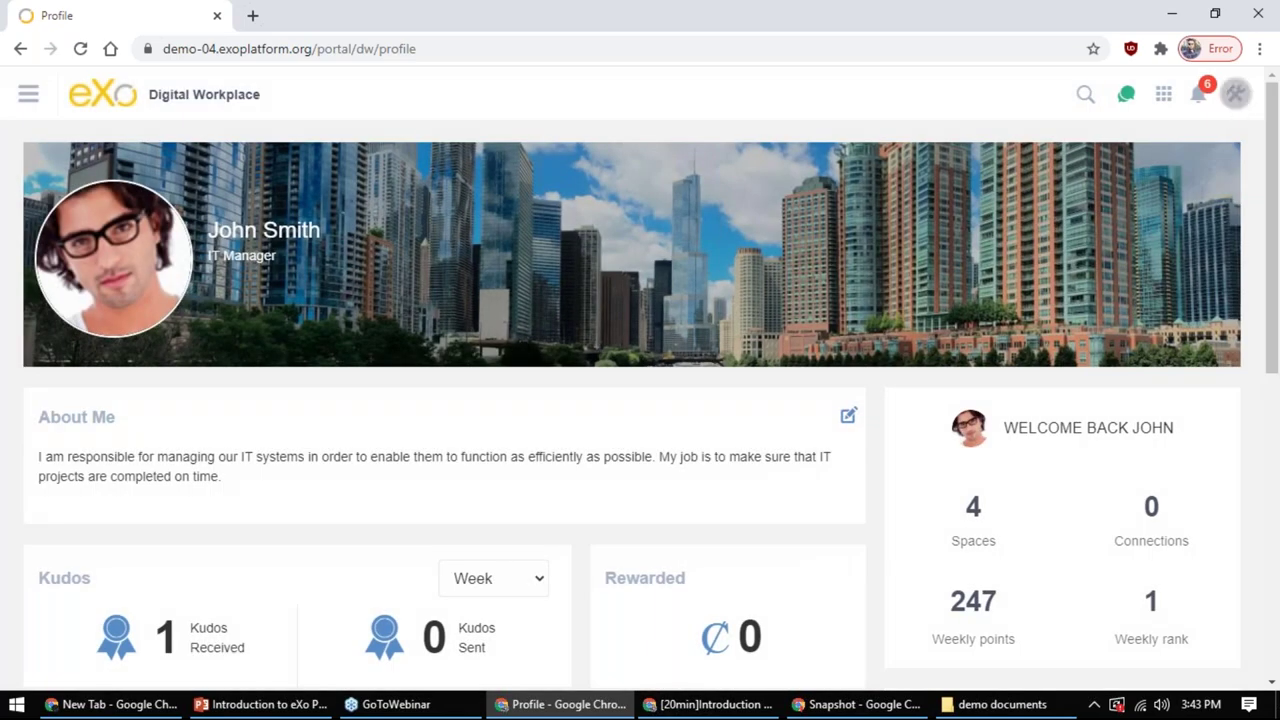
{"action": "left_click", "coordinate": [813, 128]}
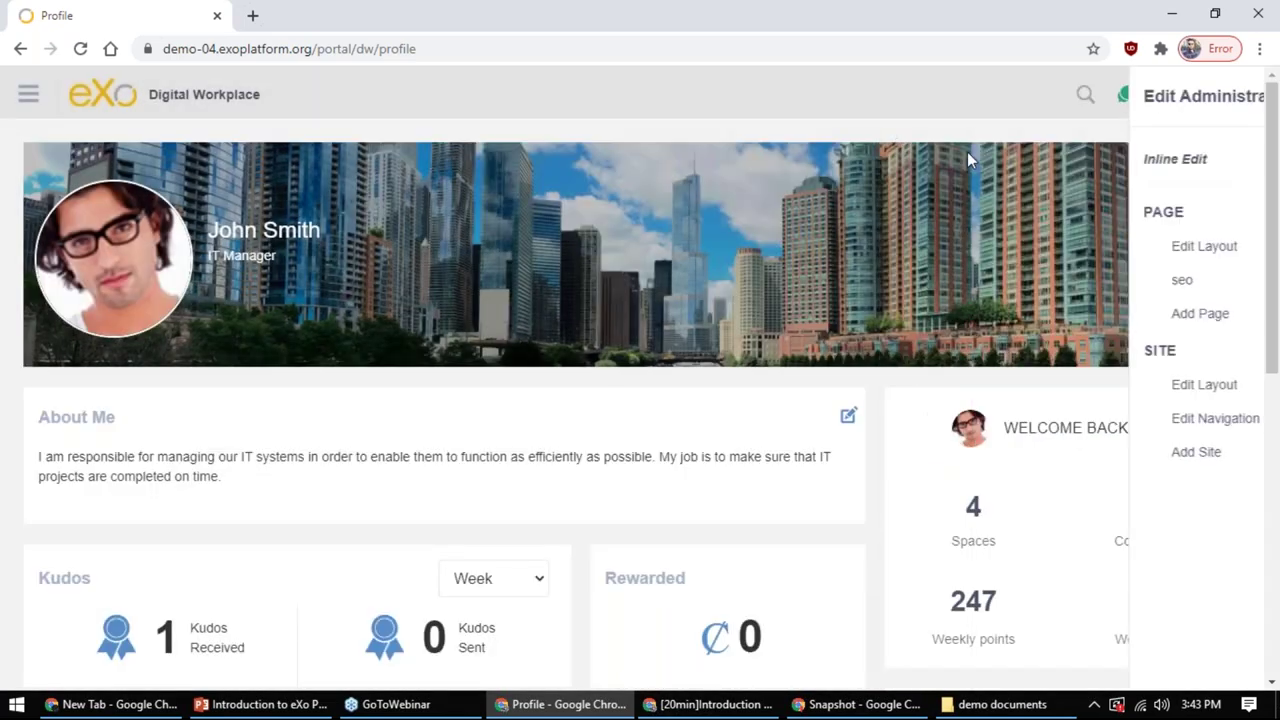
{"action": "left_click", "coordinate": [1198, 100]}
{"action": "left_click", "coordinate": [873, 129]}
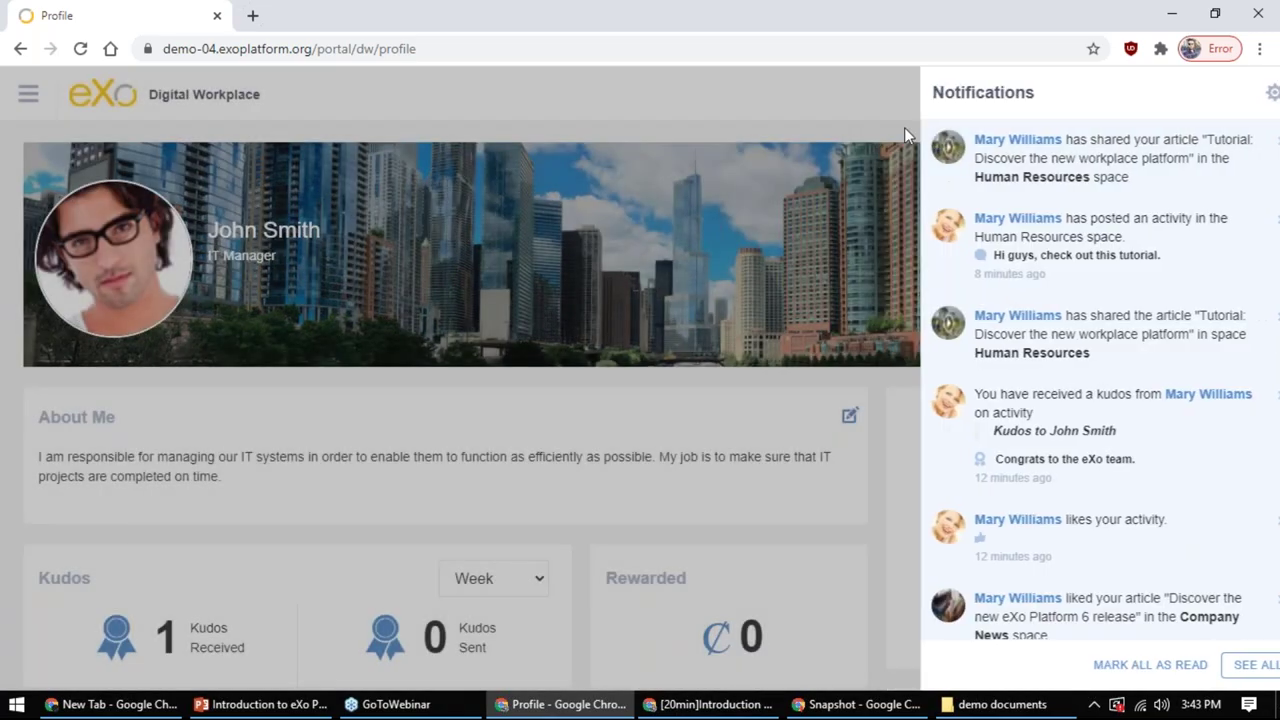
{"action": "left_click", "coordinate": [1164, 100]}
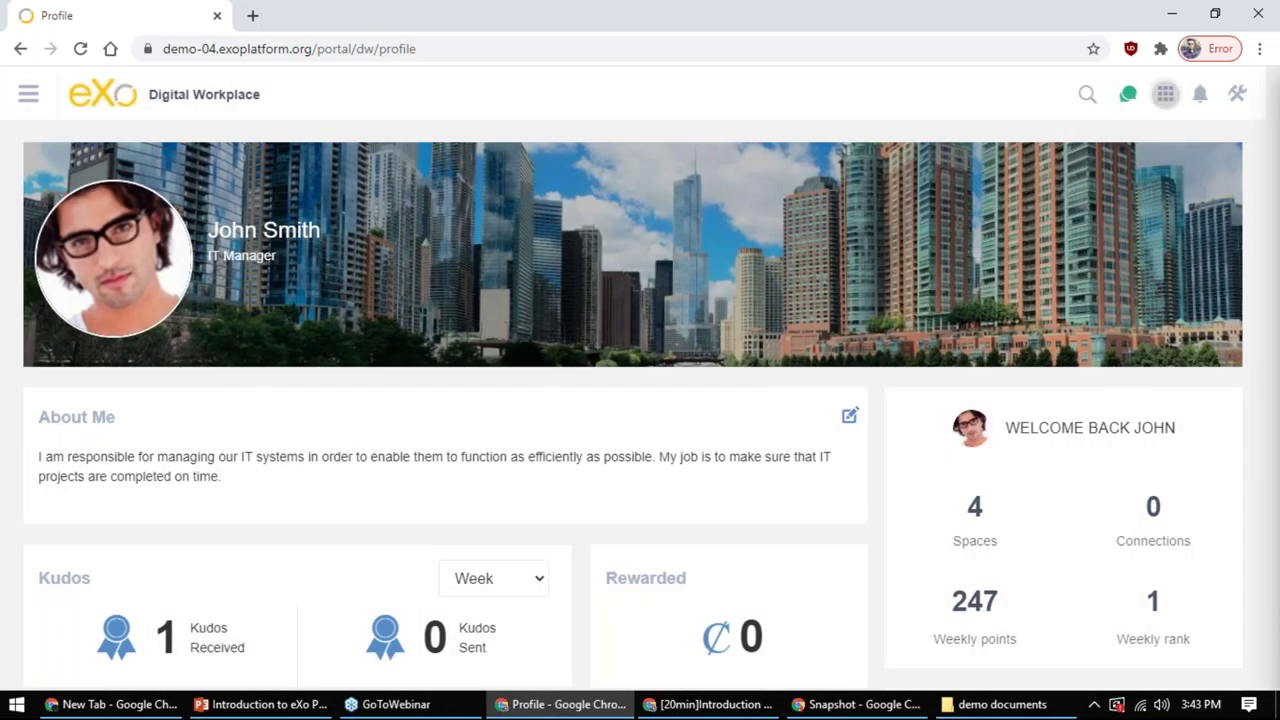
{"action": "left_click", "coordinate": [840, 142]}
{"action": "left_click", "coordinate": [1126, 94]}
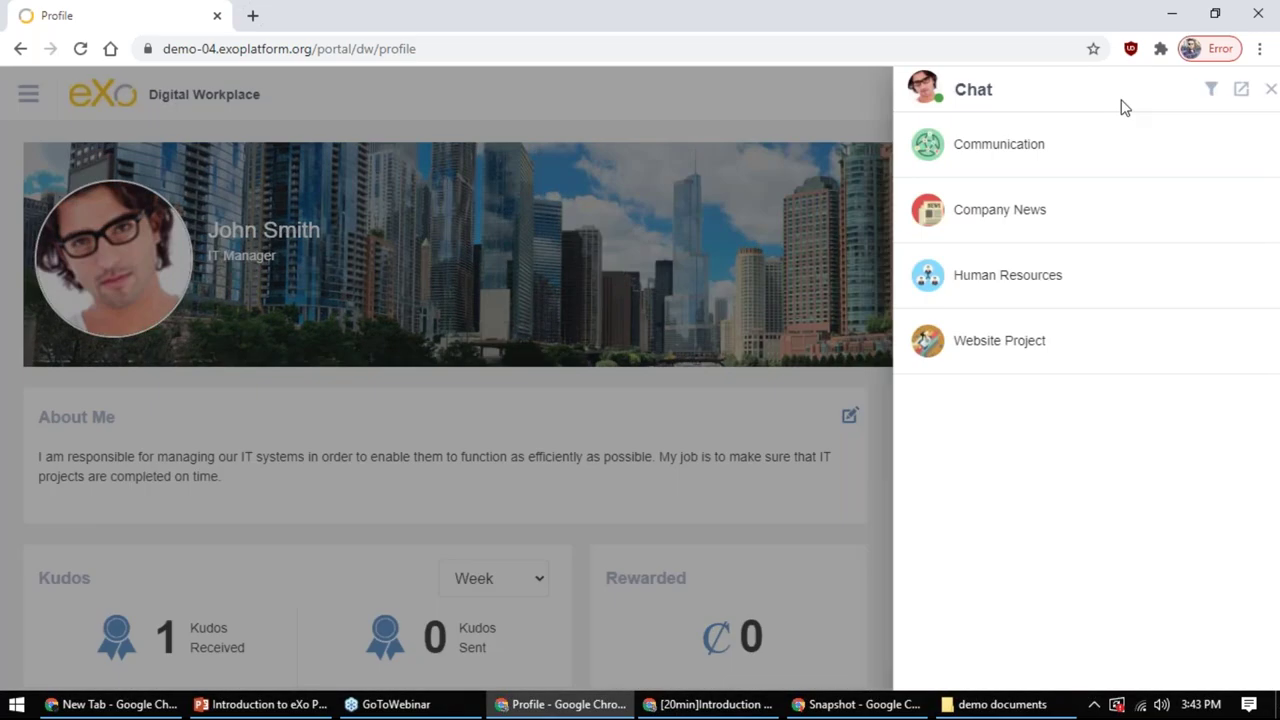
{"action": "left_click", "coordinate": [840, 160]}
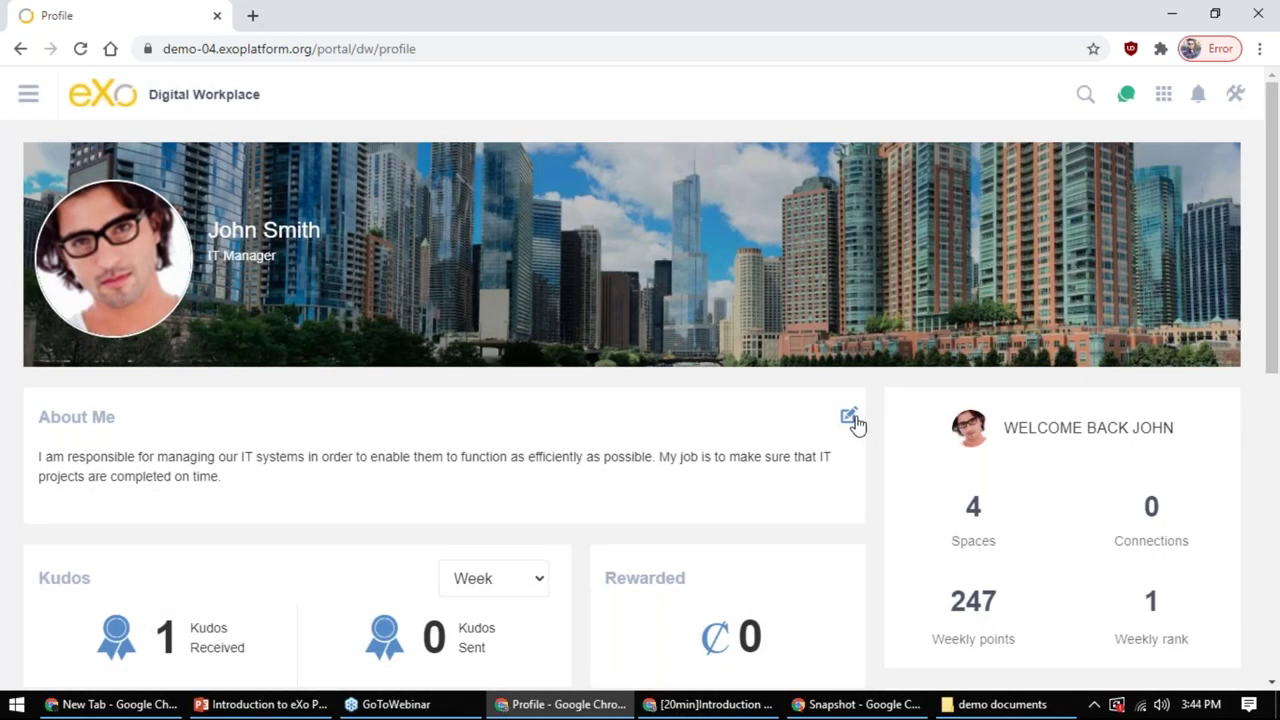
Open the About Me editor, close it without editing, and check the period options of the Kudos section
{"action": "left_click", "coordinate": [849, 417]}
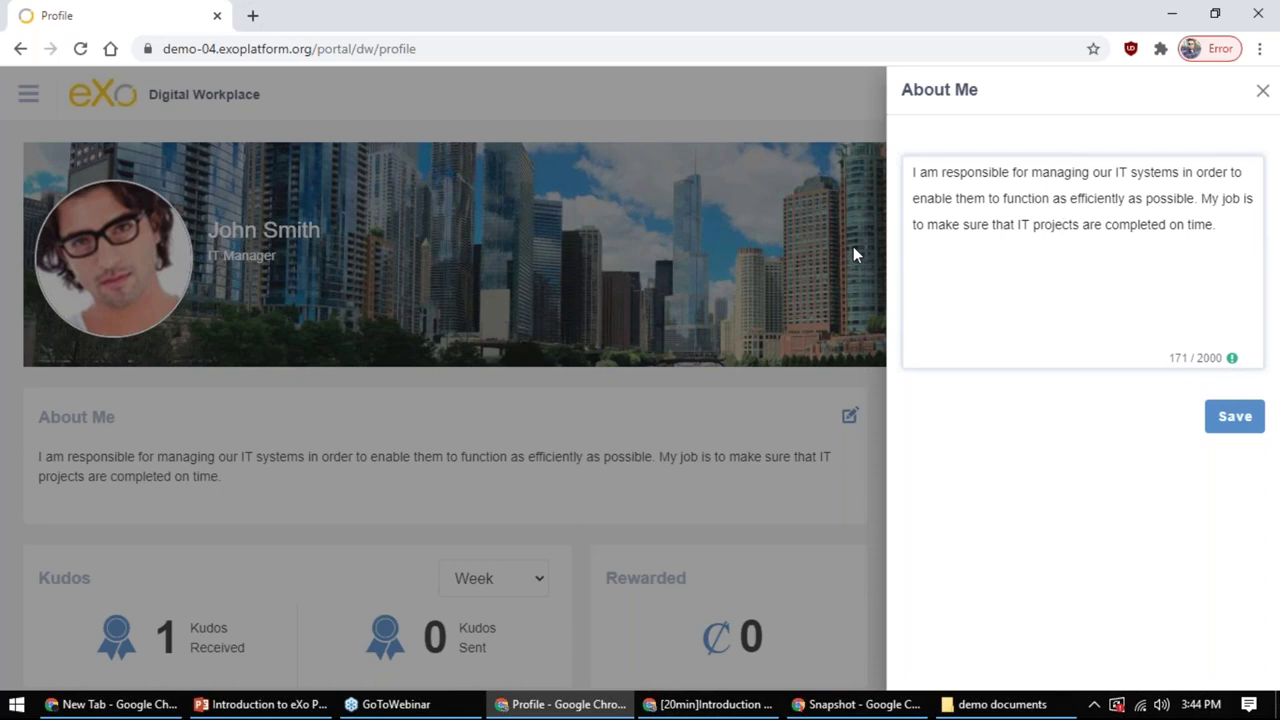
{"action": "left_click", "coordinate": [768, 303]}
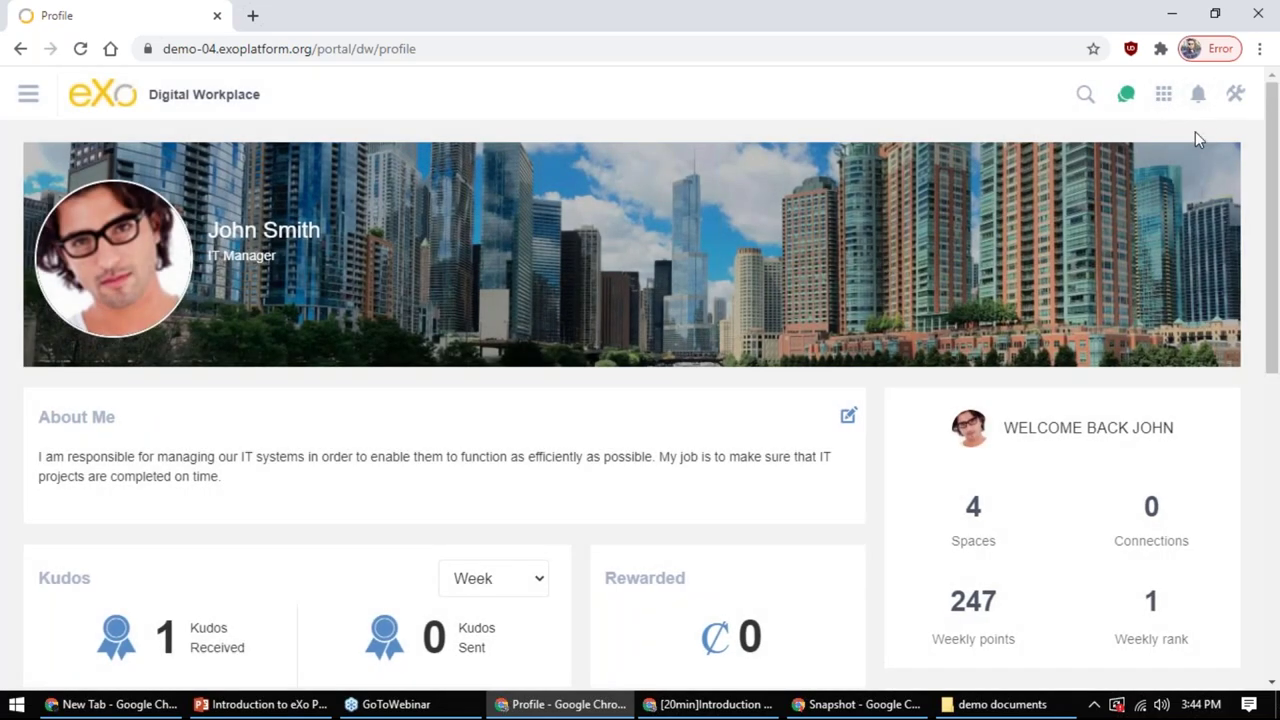
{"action": "scroll", "coordinate": [858, 357], "scroll_direction": "down", "scroll_amount": 2}
{"action": "scroll", "coordinate": [858, 357], "scroll_direction": "down", "scroll_amount": 1}
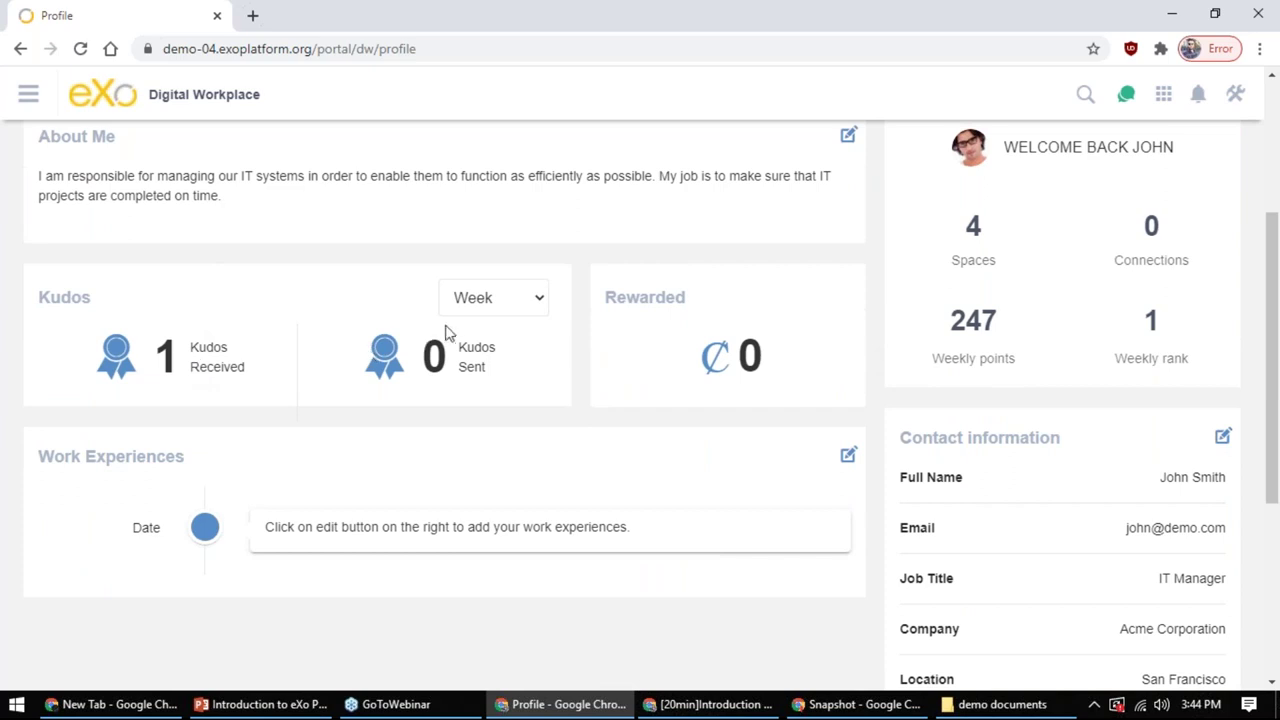
{"action": "left_click", "coordinate": [505, 300]}
{"action": "left_click", "coordinate": [535, 266]}
{"action": "scroll", "coordinate": [600, 276], "scroll_direction": "down", "scroll_amount": 1}
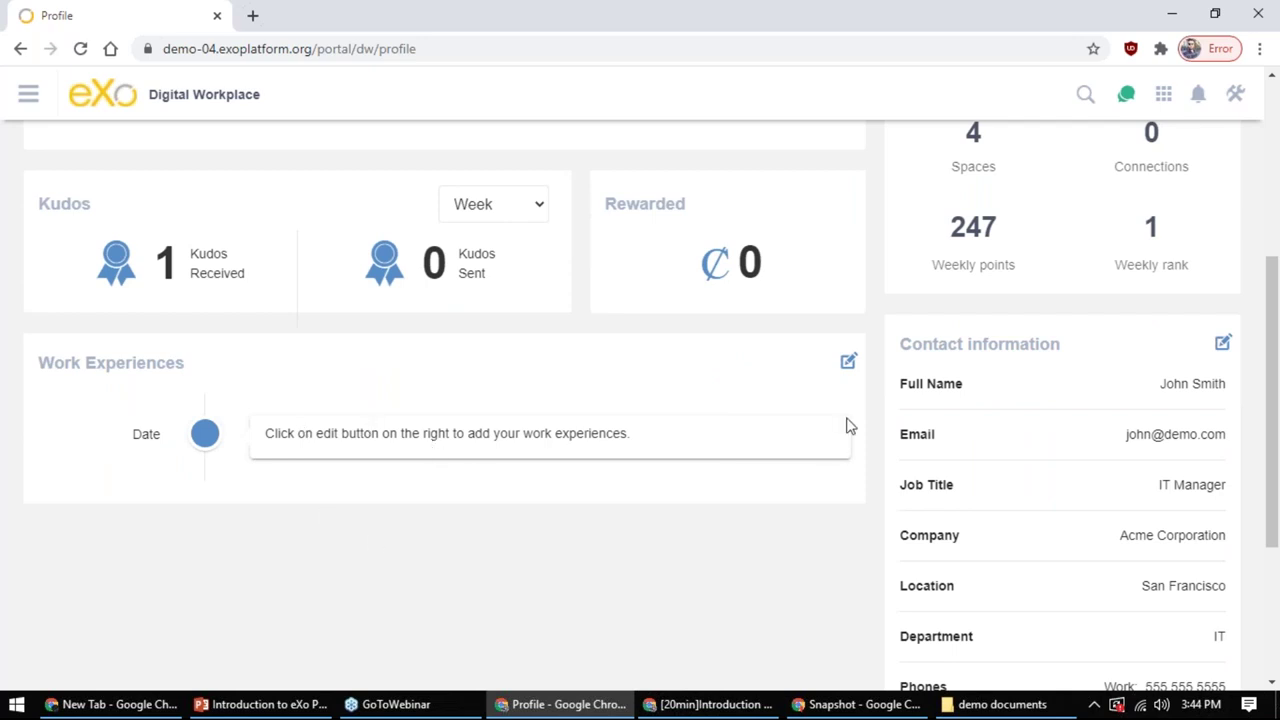
View the blank entry form for adding a work experience to the profile, and cancel it
{"action": "left_click", "coordinate": [849, 362]}
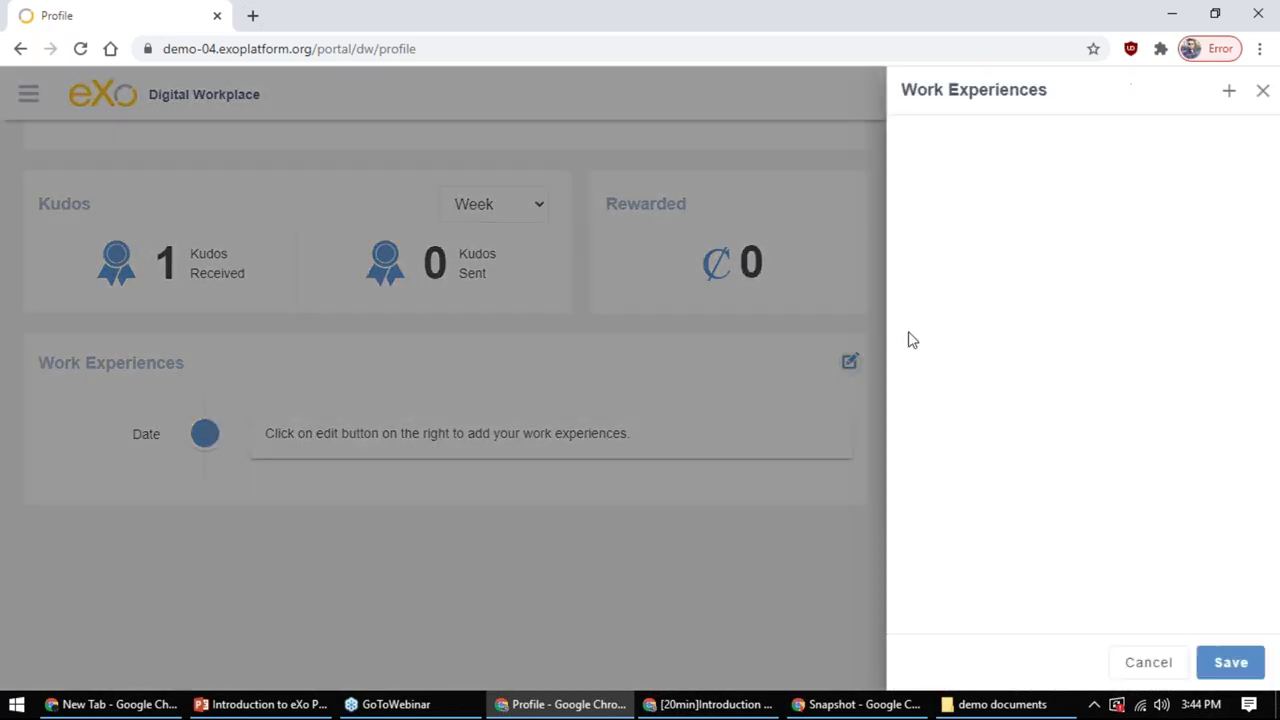
{"action": "left_click", "coordinate": [1228, 92]}
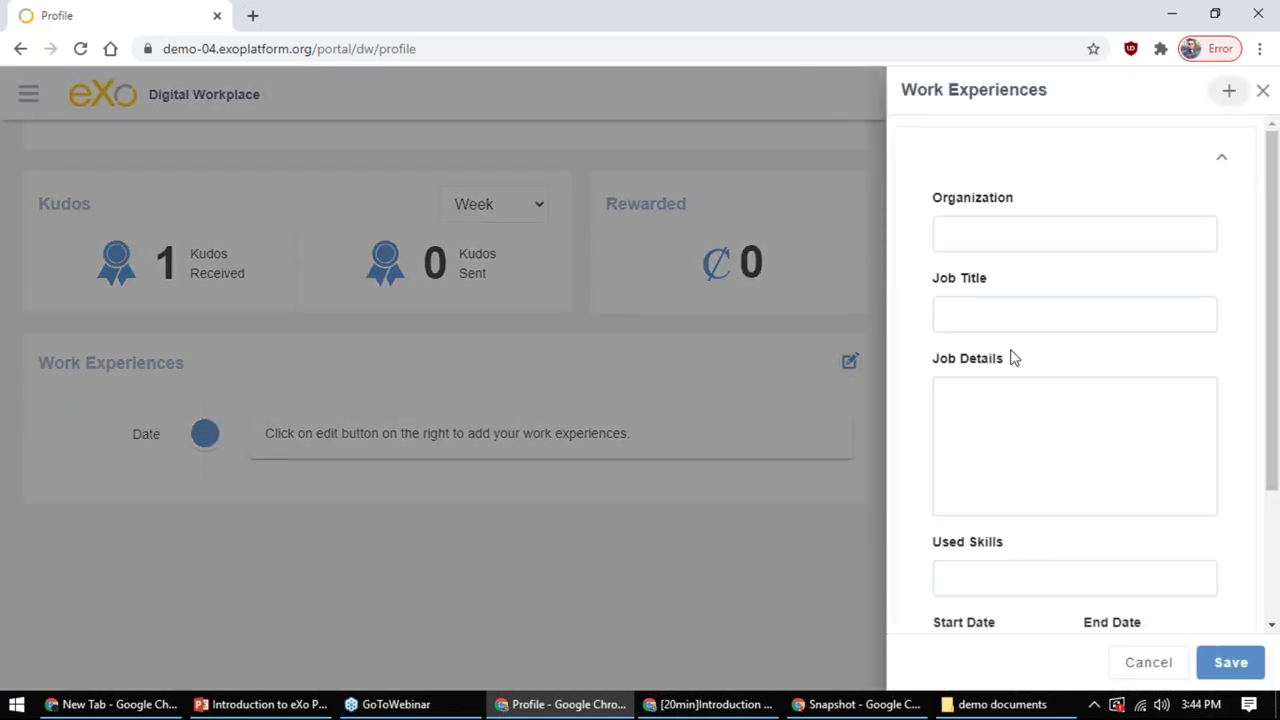
{"action": "scroll", "coordinate": [1160, 640], "scroll_direction": "down", "scroll_amount": 2}
{"action": "left_click", "coordinate": [1148, 662]}
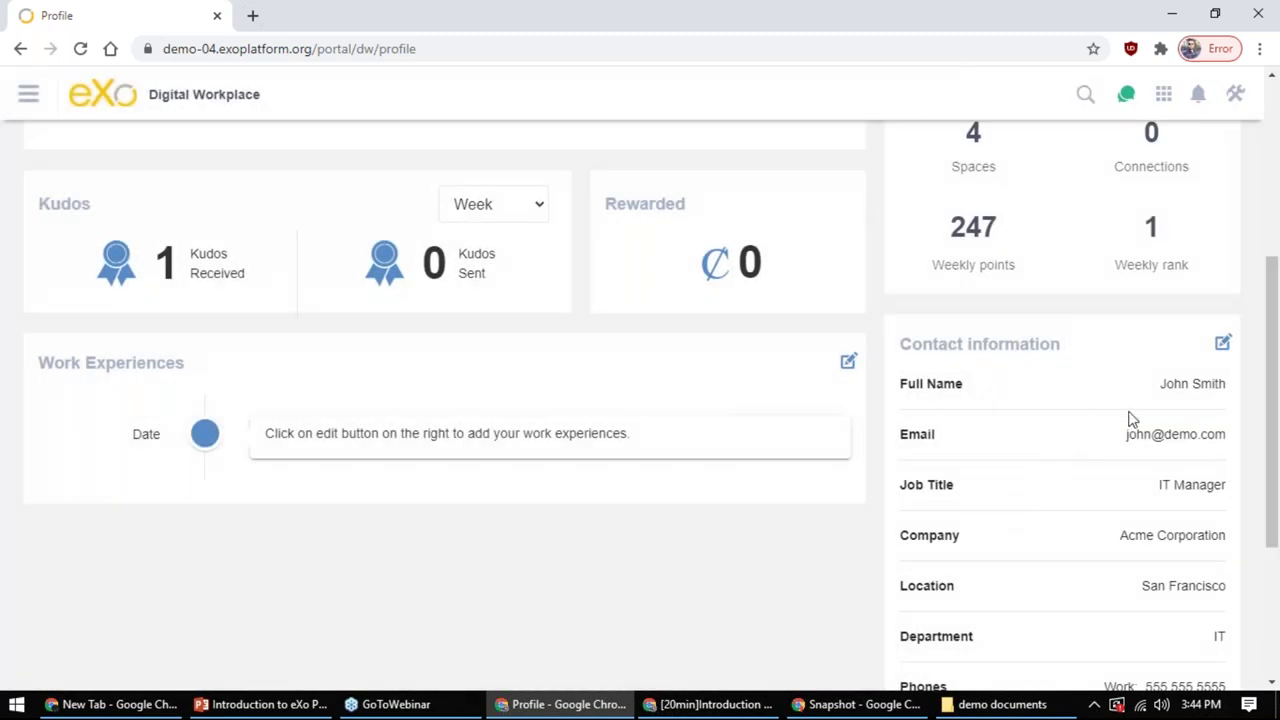
Review the editable contact information fields, from name and location to phones, IMs and URL, and cancel without saving
{"action": "scroll", "coordinate": [1184, 348], "scroll_direction": "down", "scroll_amount": 2}
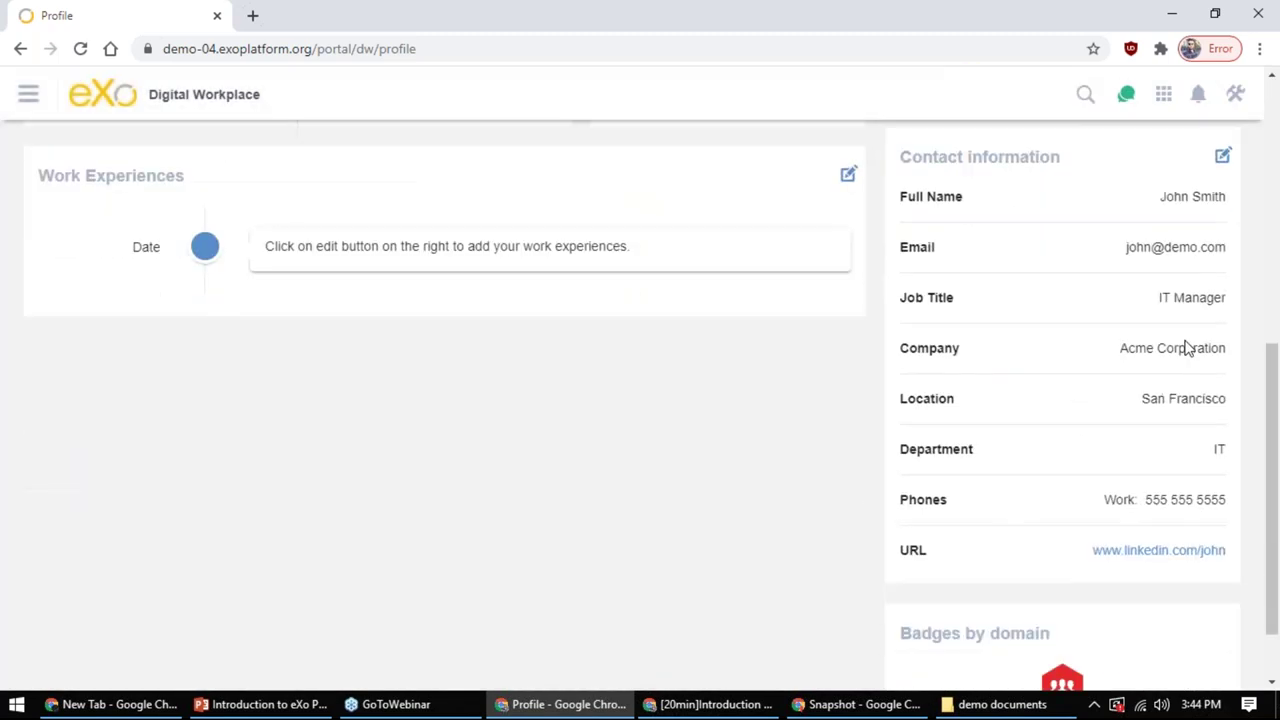
{"action": "left_click", "coordinate": [1221, 160]}
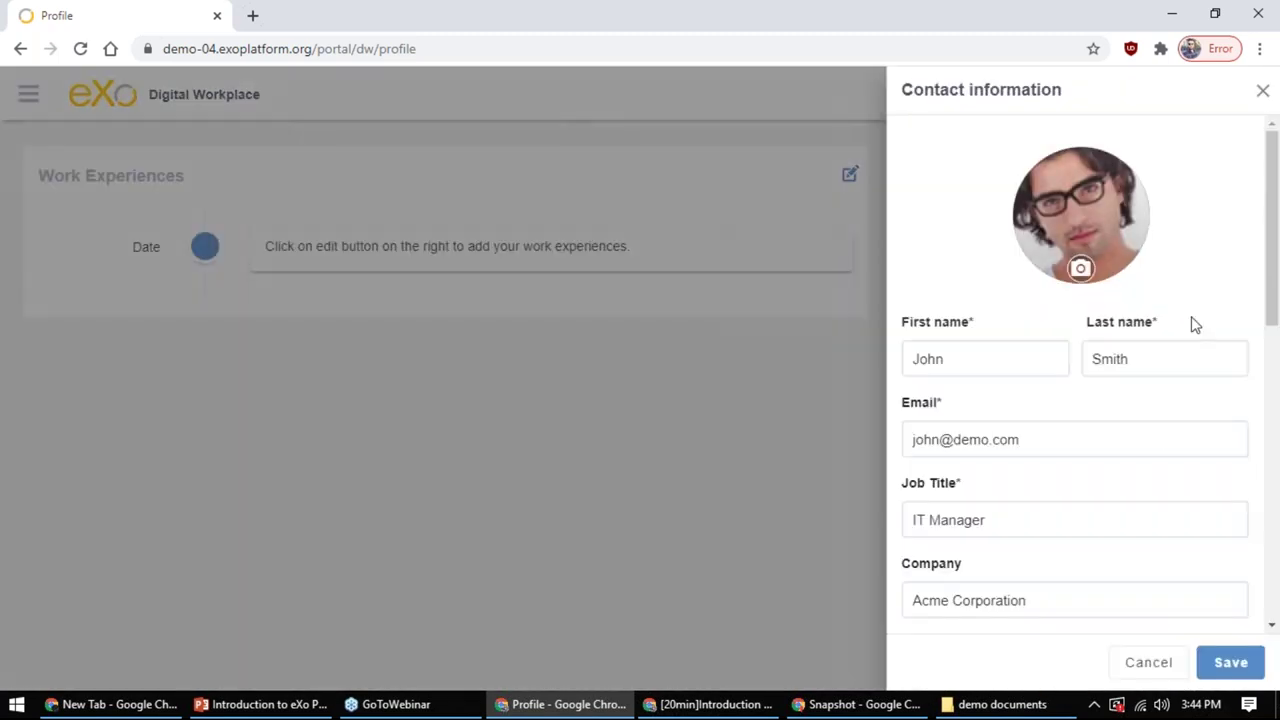
{"action": "scroll", "coordinate": [1156, 440], "scroll_direction": "down", "scroll_amount": 1}
{"action": "scroll", "coordinate": [1156, 440], "scroll_direction": "down", "scroll_amount": 3}
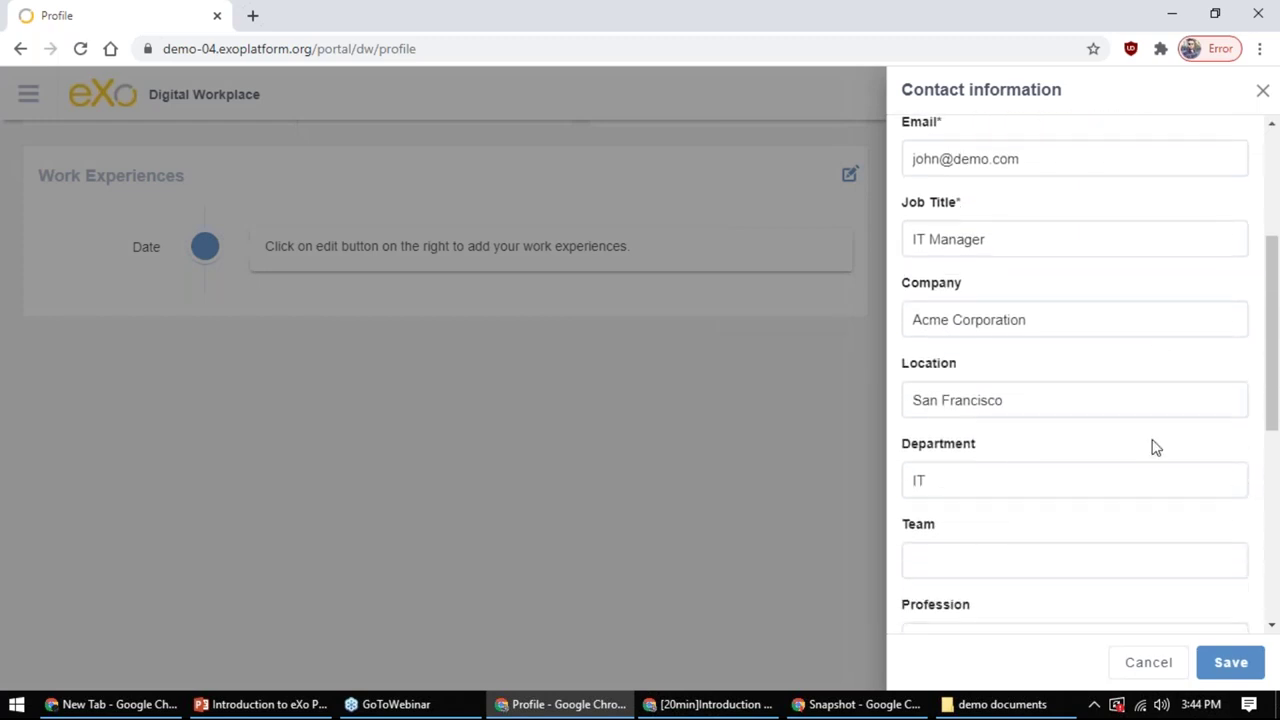
{"action": "left_click_drag", "start_coordinate": [1017, 402], "coordinate": [908, 395]}
{"action": "scroll", "coordinate": [945, 415], "scroll_direction": "down", "scroll_amount": 1}
{"action": "left_click", "coordinate": [956, 468]}
{"action": "scroll", "coordinate": [966, 503], "scroll_direction": "down", "scroll_amount": 2}
{"action": "left_click", "coordinate": [977, 362]}
{"action": "left_click", "coordinate": [975, 441]}
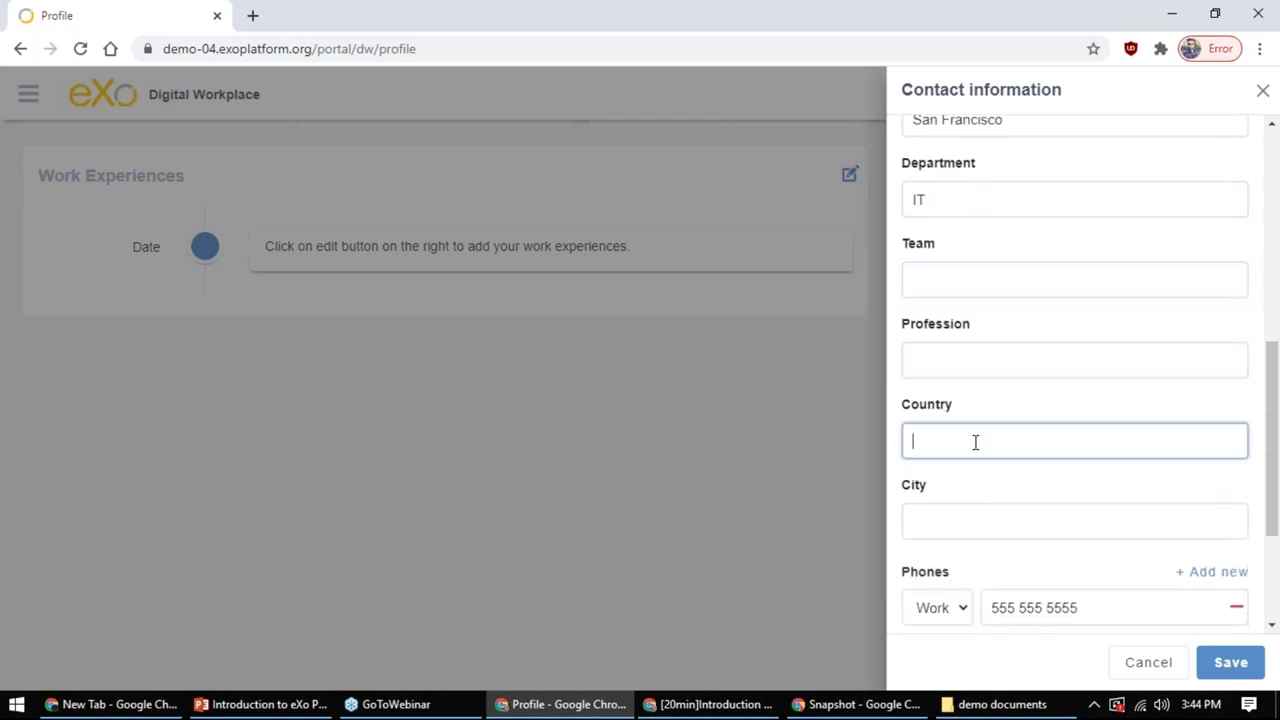
{"action": "scroll", "coordinate": [975, 441], "scroll_direction": "down", "scroll_amount": 2}
{"action": "left_click", "coordinate": [986, 349]}
{"action": "scroll", "coordinate": [994, 394], "scroll_direction": "down", "scroll_amount": 1}
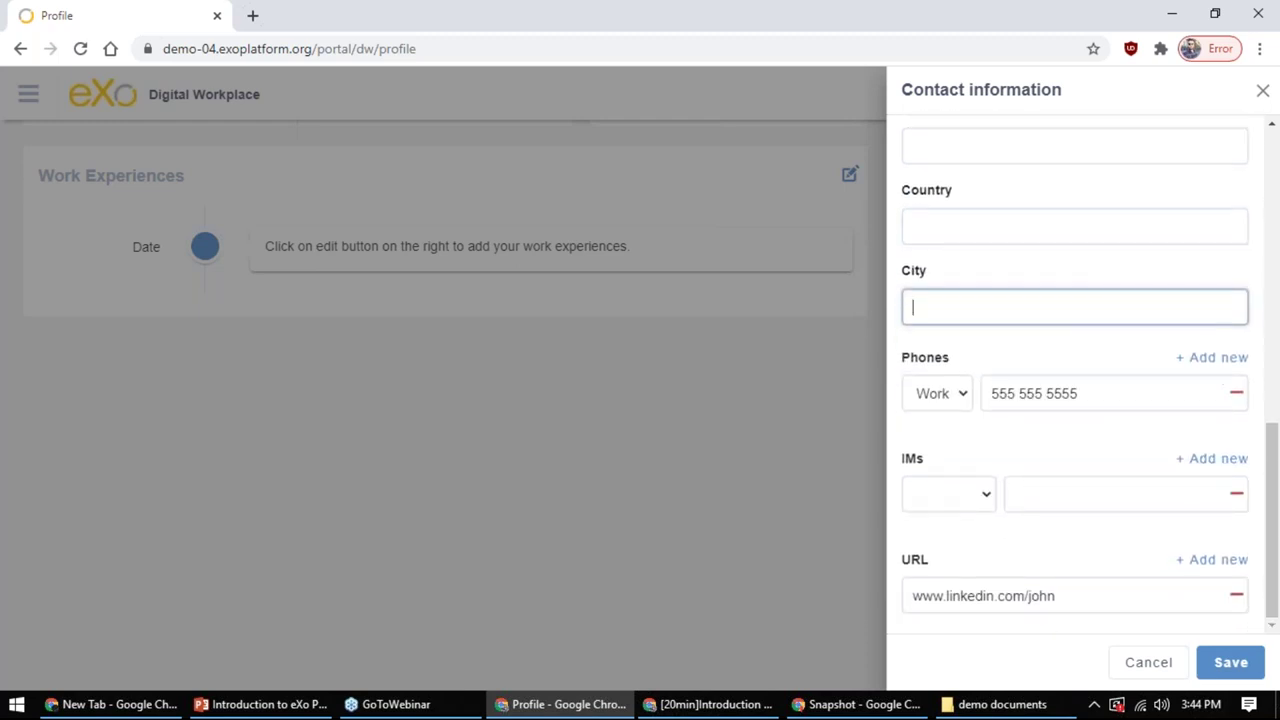
{"action": "scroll", "coordinate": [1003, 395], "scroll_direction": "up", "scroll_amount": 10}
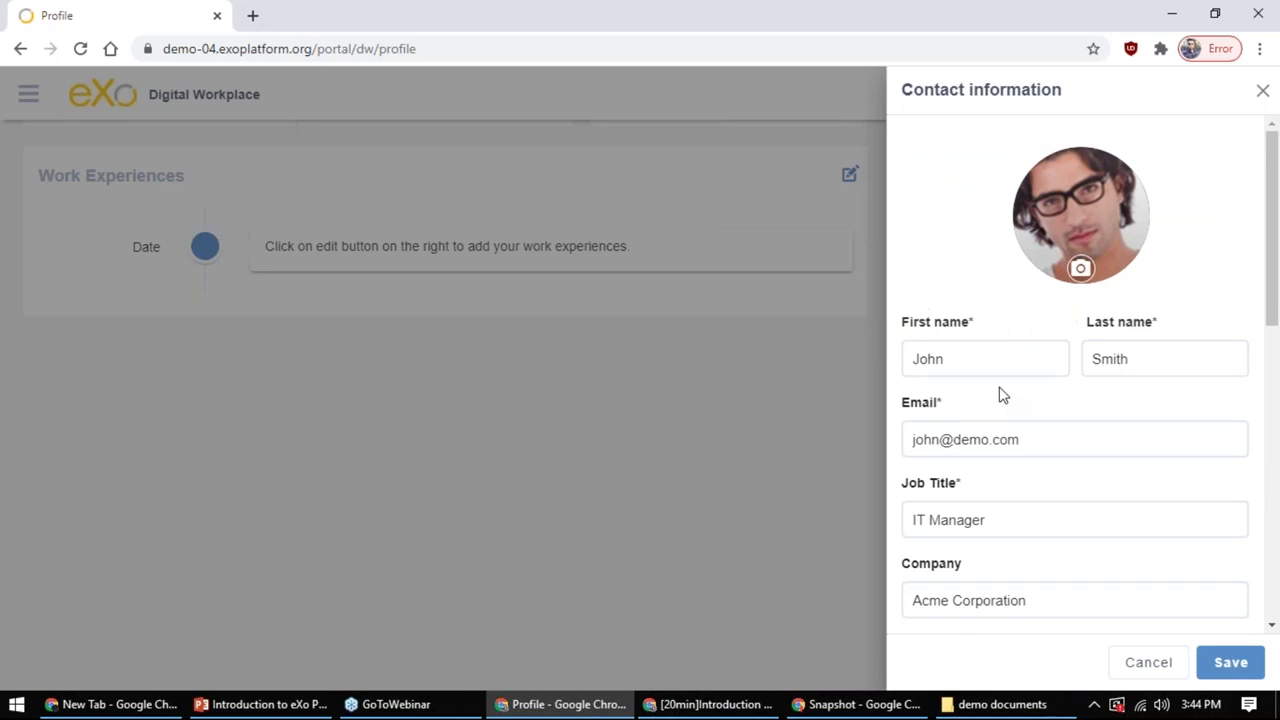
{"action": "scroll", "coordinate": [1003, 395], "scroll_direction": "down", "scroll_amount": 3}
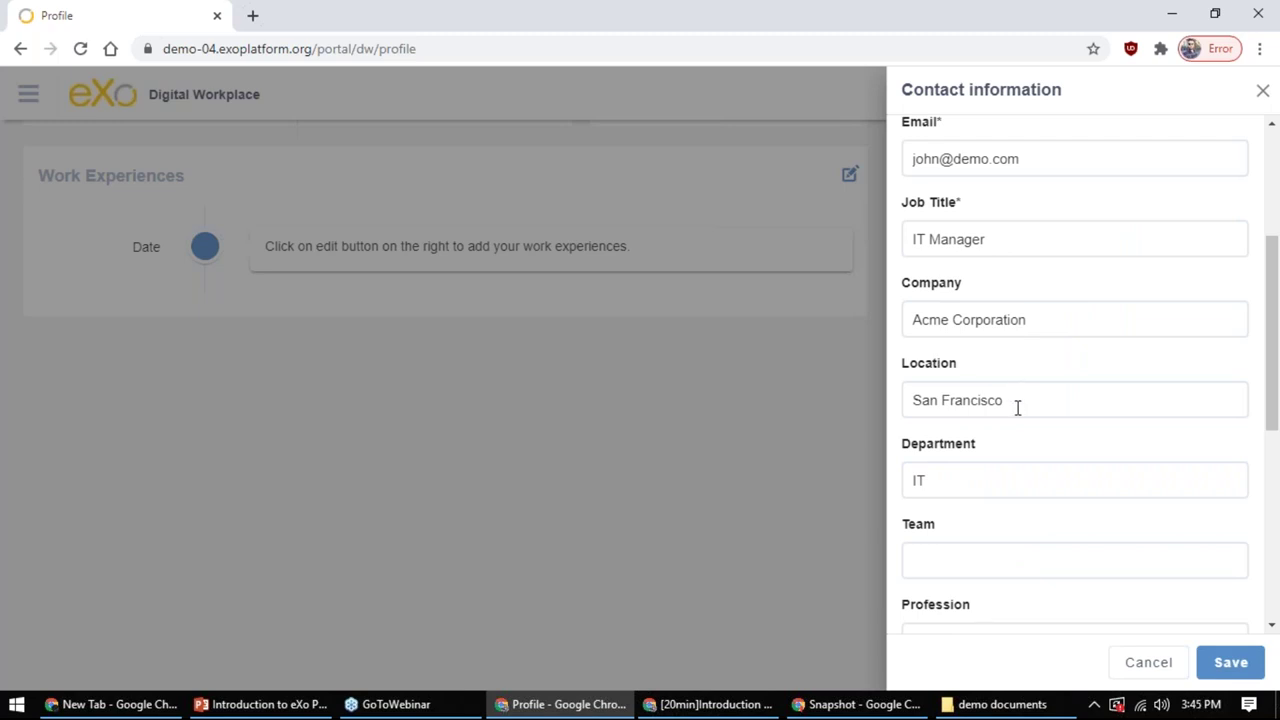
{"action": "left_click", "coordinate": [1152, 662]}
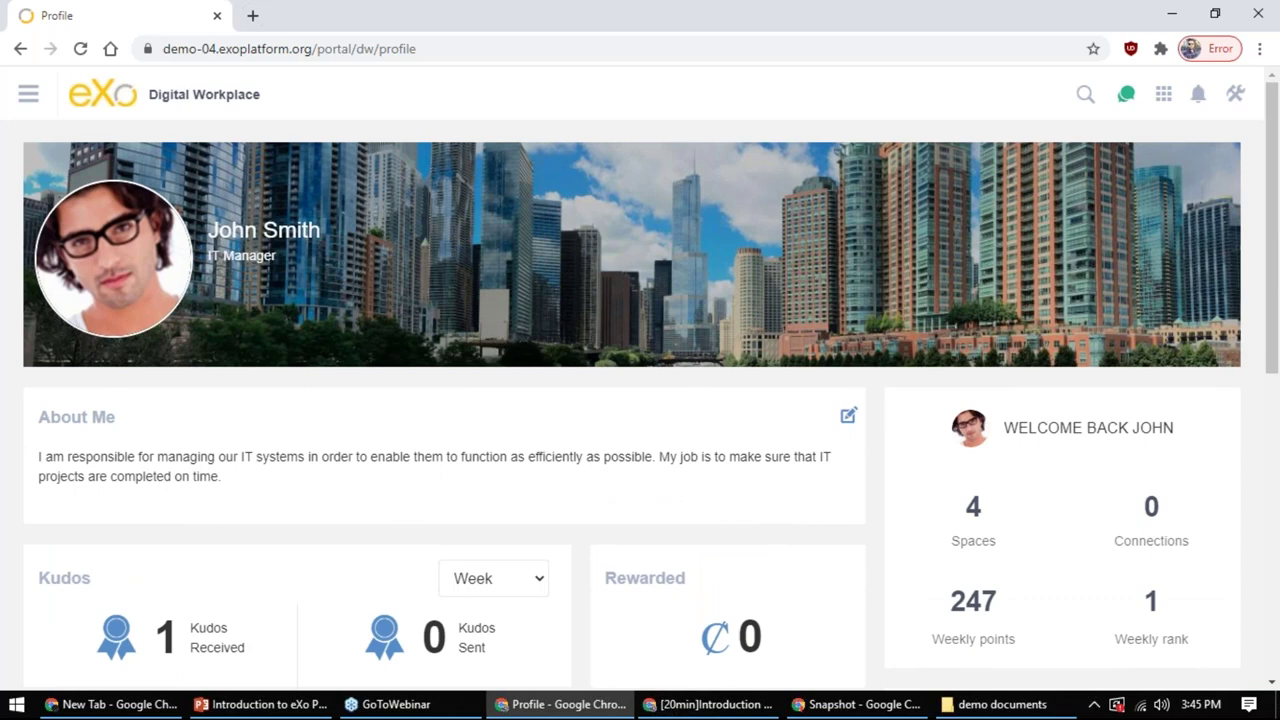
Open the People page and look over the member cards, connection suggestions and leaderboard
{"action": "left_click", "coordinate": [29, 95]}
{"action": "left_click", "coordinate": [77, 275]}
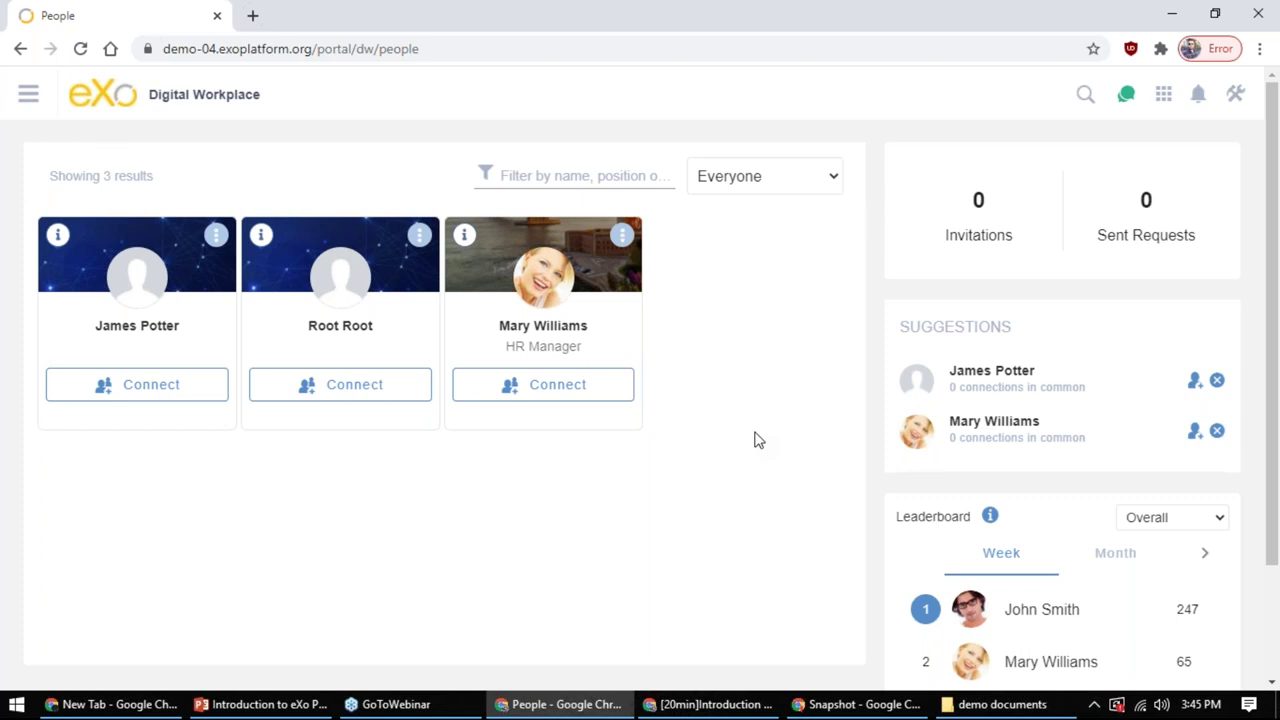
{"action": "scroll", "coordinate": [1014, 363], "scroll_direction": "down", "scroll_amount": 2}
{"action": "scroll", "coordinate": [1014, 363], "scroll_direction": "up", "scroll_amount": 2}
{"action": "scroll", "coordinate": [1020, 408], "scroll_direction": "down", "scroll_amount": 2}
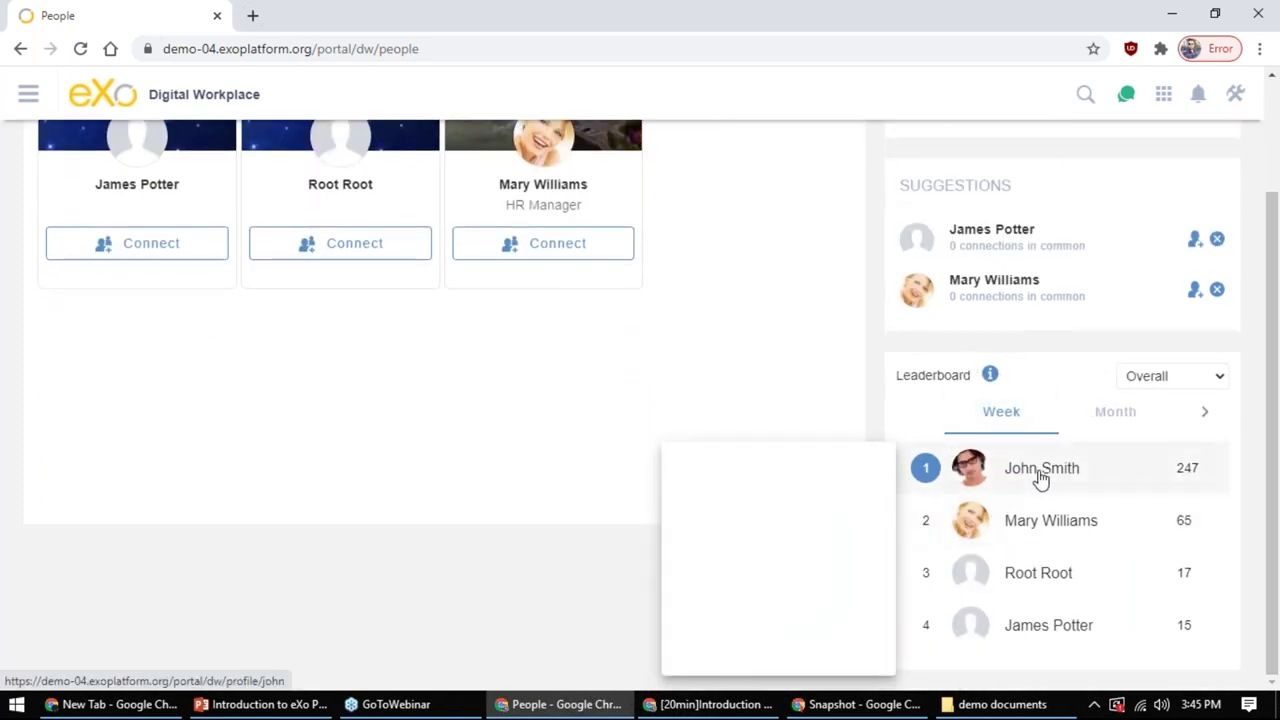
Show the all-time leaderboard, view its Attendance and Social rankings with a member's points breakdown, and return it to Overall
{"action": "left_click", "coordinate": [1200, 413]}
{"action": "left_click", "coordinate": [1130, 419]}
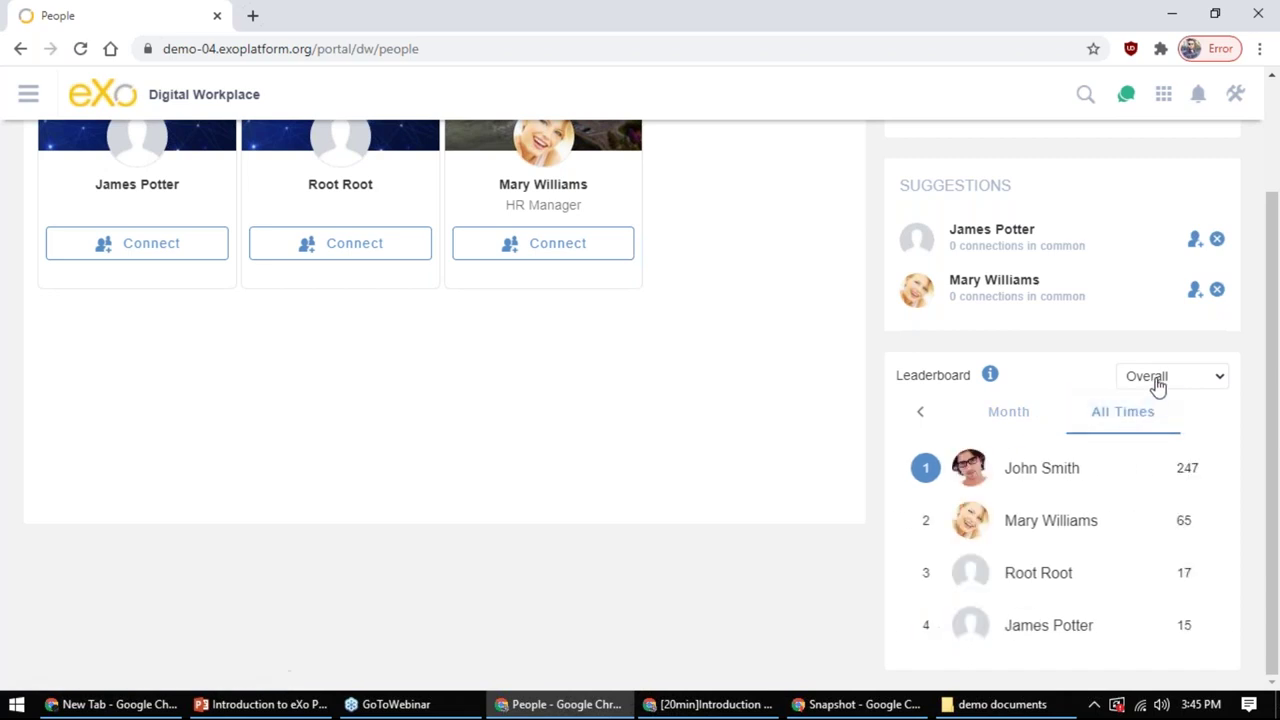
{"action": "left_click", "coordinate": [1155, 388]}
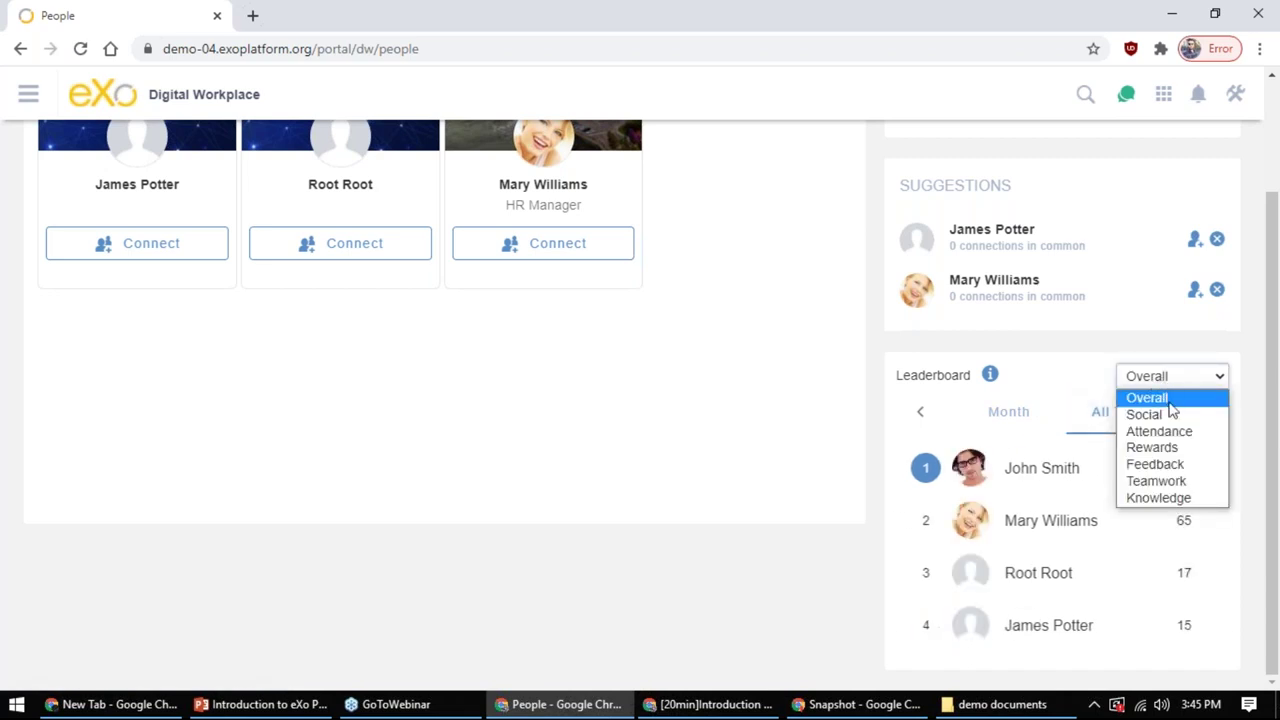
{"action": "left_click", "coordinate": [1162, 431]}
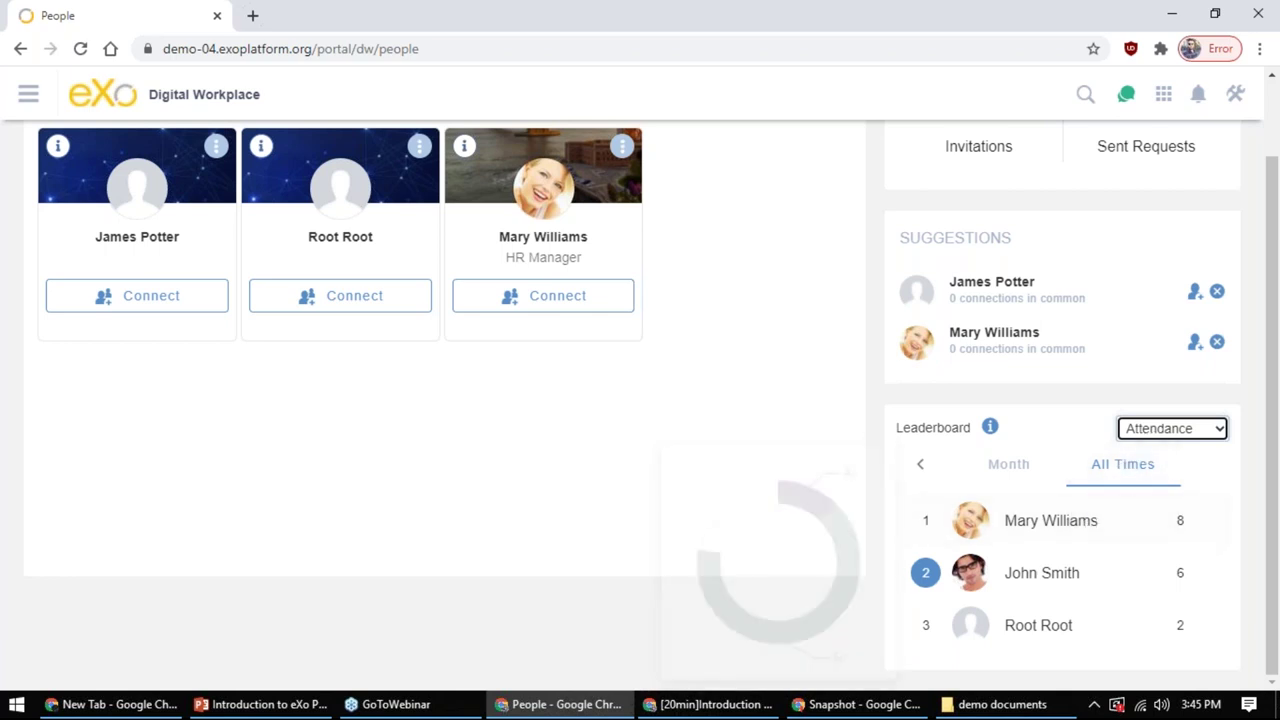
{"action": "mouse_move", "coordinate": [1080, 537]}
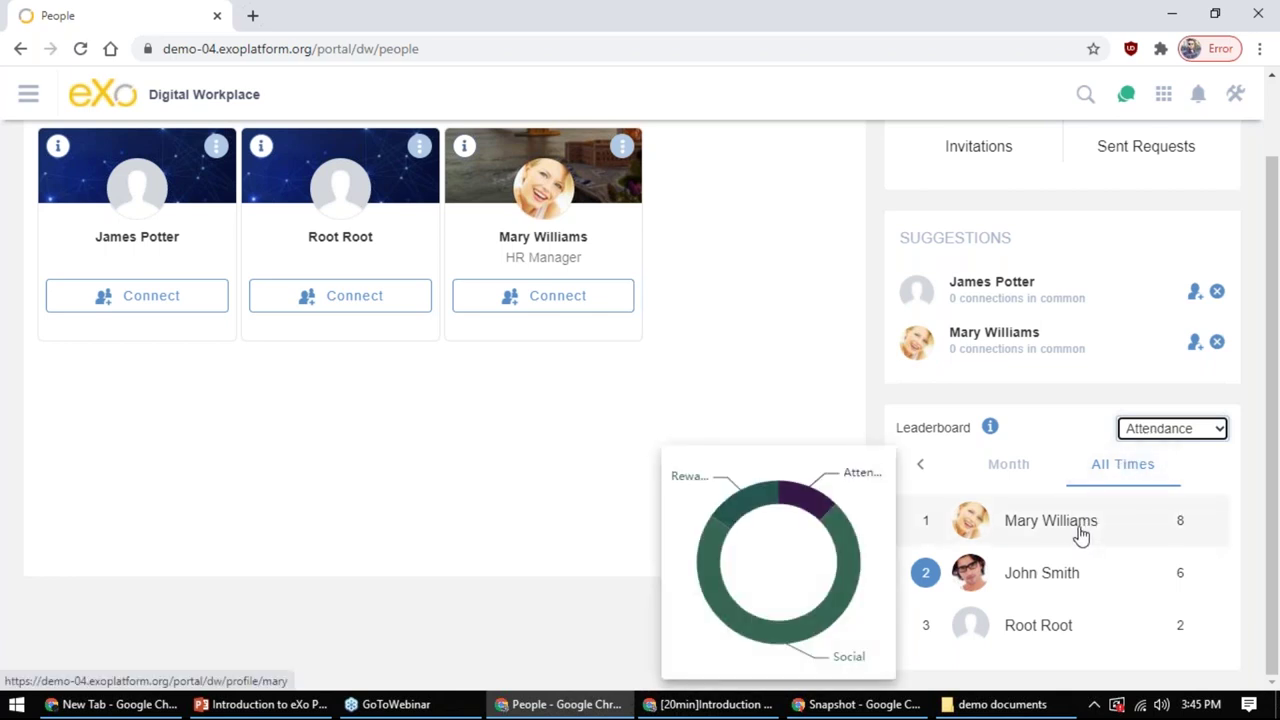
{"action": "left_click", "coordinate": [1170, 430]}
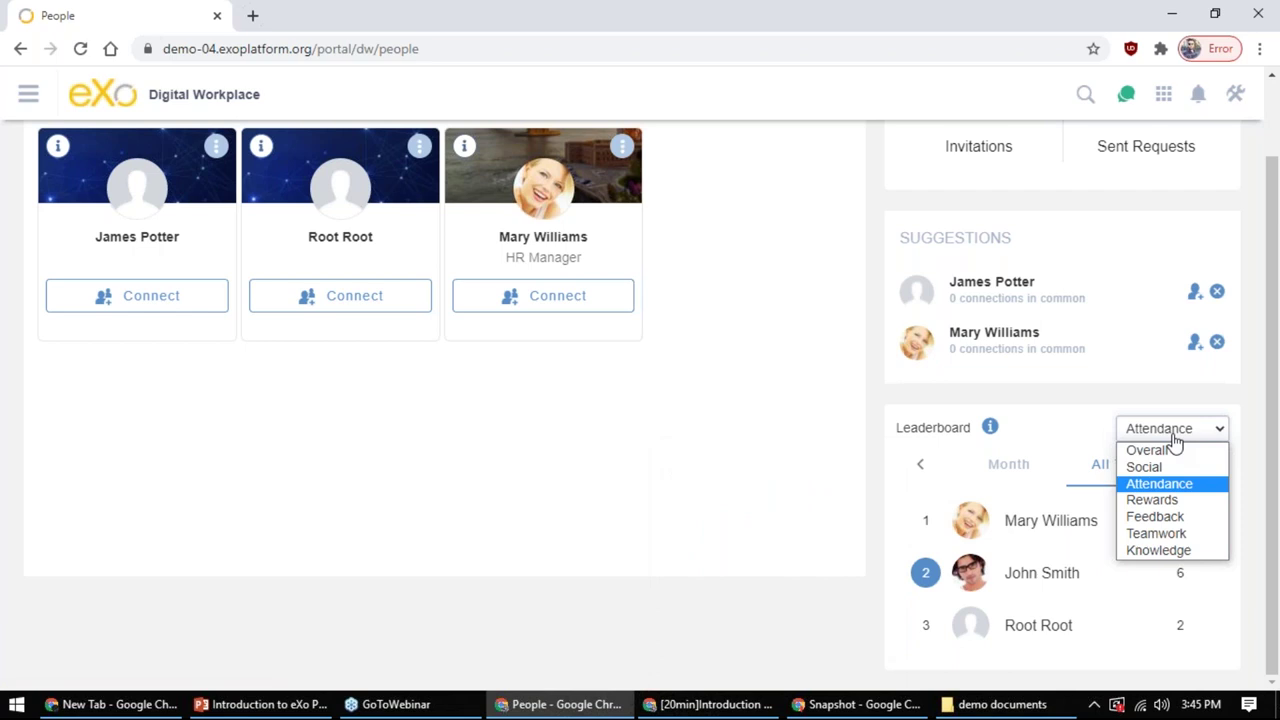
{"action": "left_click", "coordinate": [1156, 467]}
{"action": "mouse_move", "coordinate": [1066, 470]}
{"action": "left_click", "coordinate": [1163, 377]}
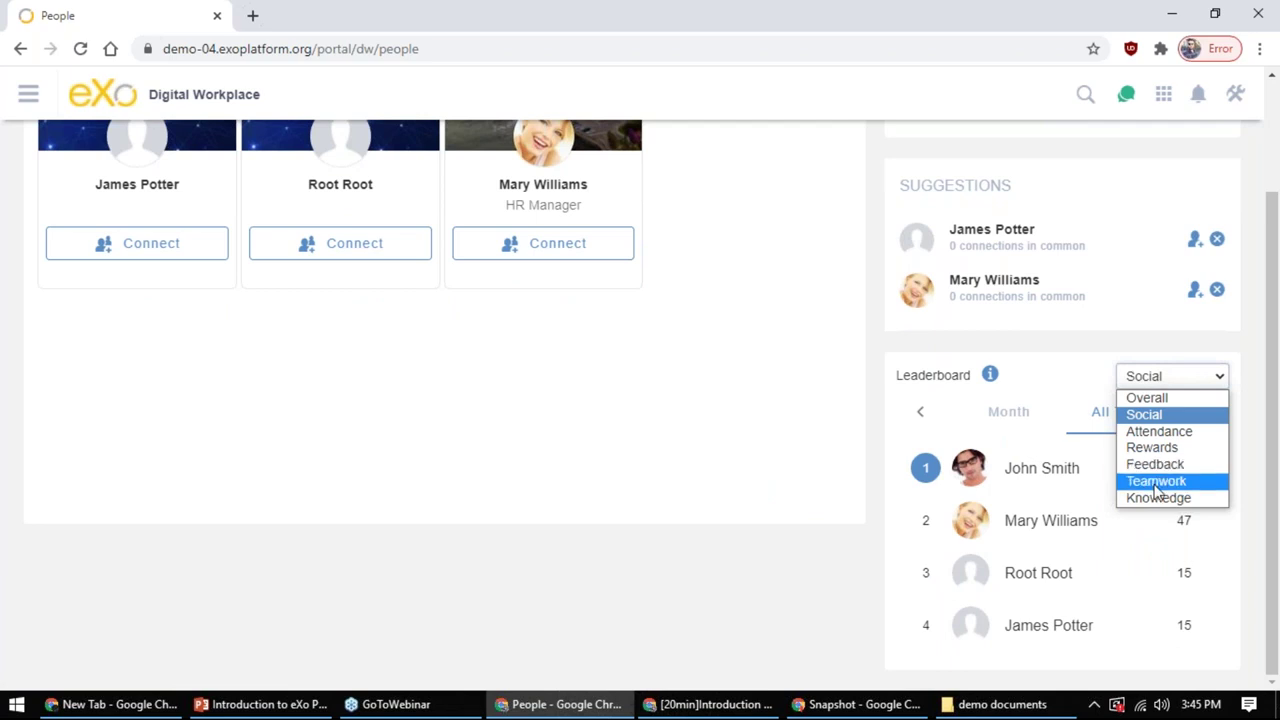
{"action": "left_click", "coordinate": [1147, 398]}
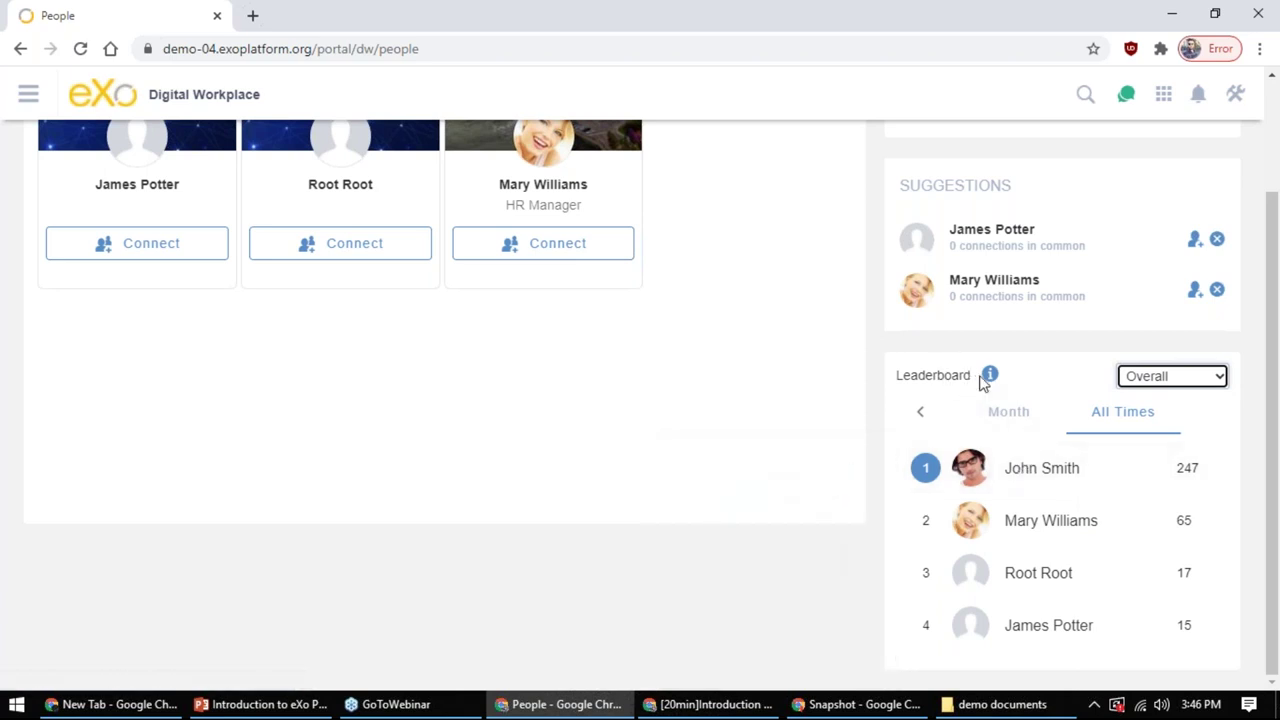
Filter the people list by "HR" and clear the filter
{"action": "scroll", "coordinate": [975, 392], "scroll_direction": "up", "scroll_amount": 2}
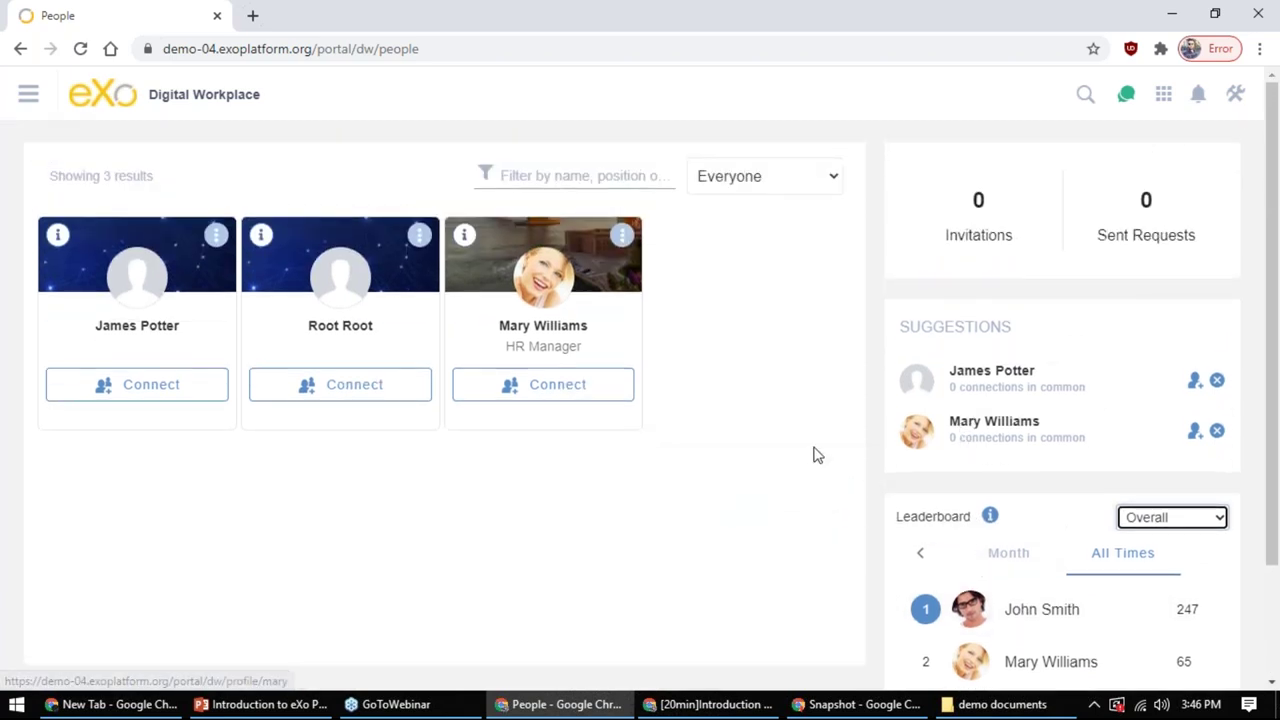
{"action": "left_click", "coordinate": [542, 171]}
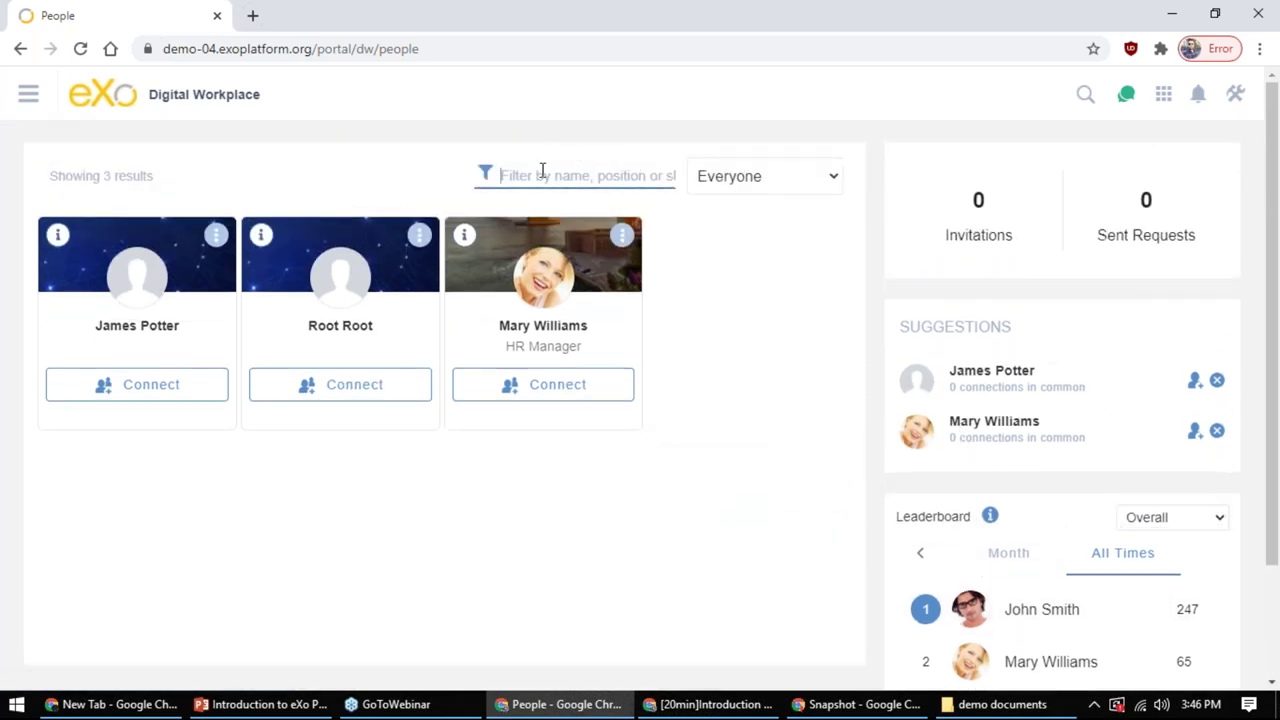
{"action": "type", "text": "HR"}
{"action": "double_click", "coordinate": [542, 171]}
{"action": "key", "text": "BackSpace"}
Open the Spaces page and look over the managed spaces list and the popular spaces
{"action": "left_click", "coordinate": [28, 94]}
{"action": "left_click", "coordinate": [94, 240]}
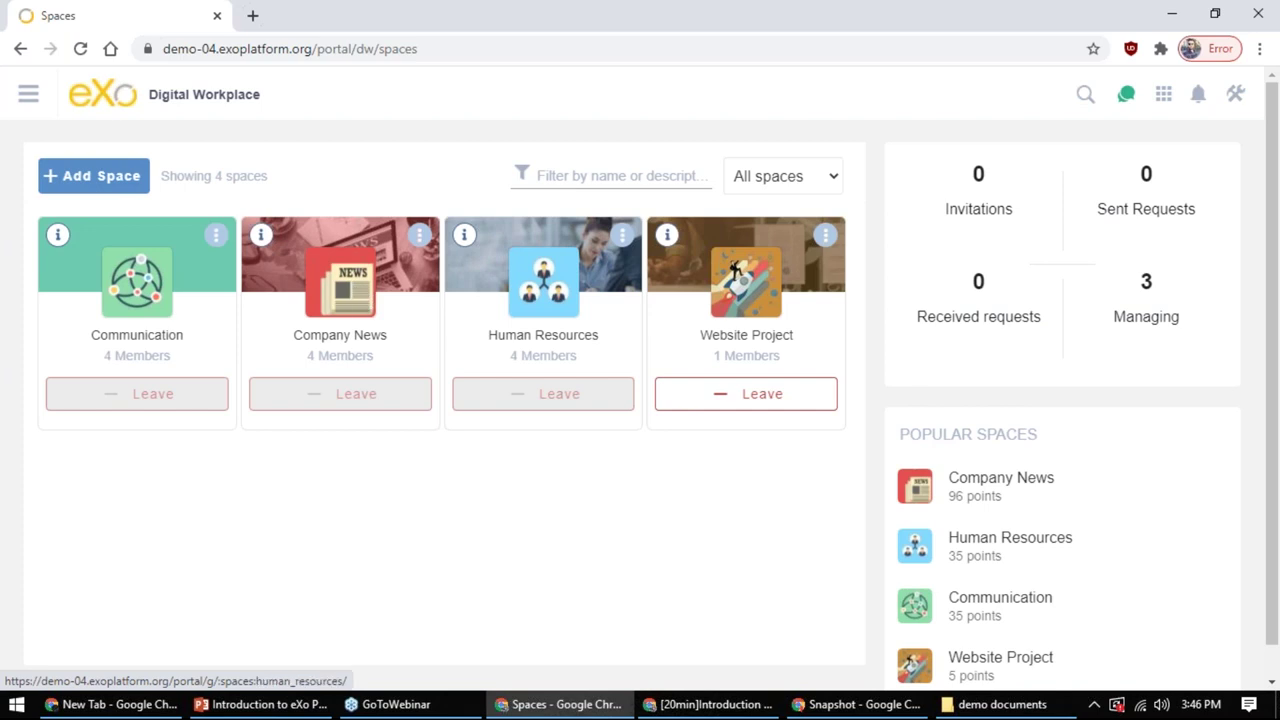
{"action": "left_click", "coordinate": [1150, 290]}
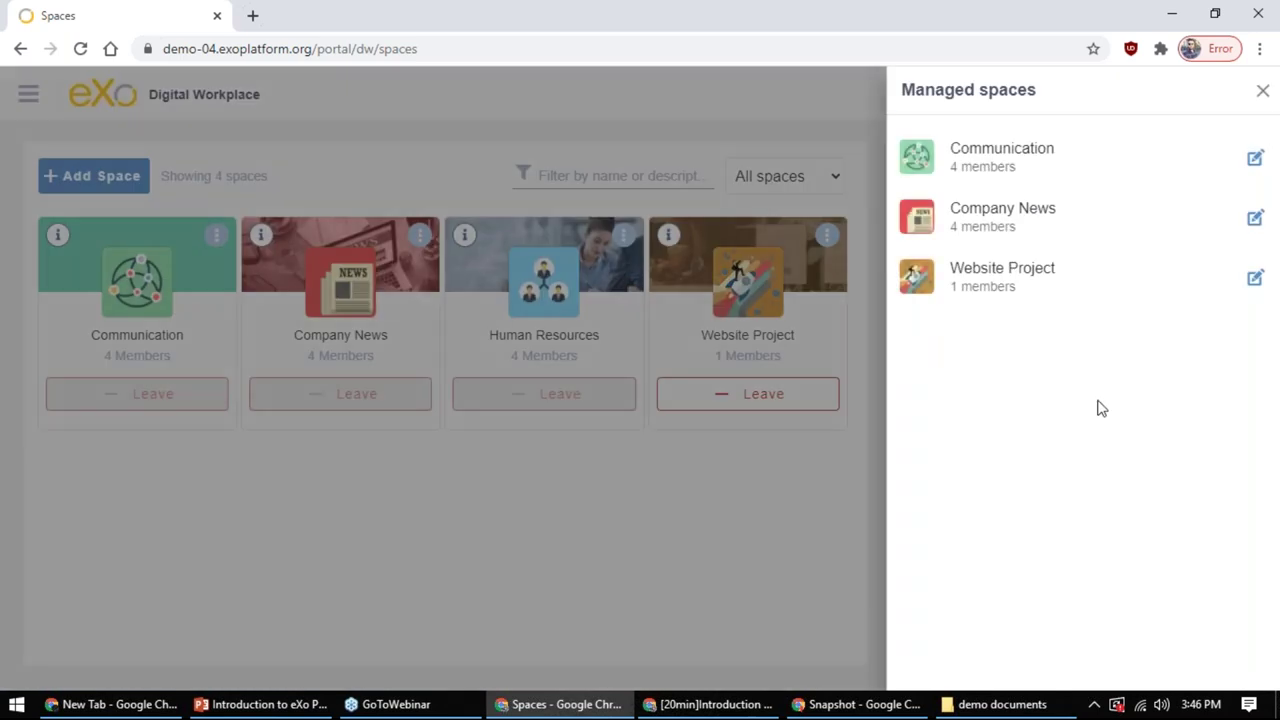
{"action": "left_click", "coordinate": [831, 173]}
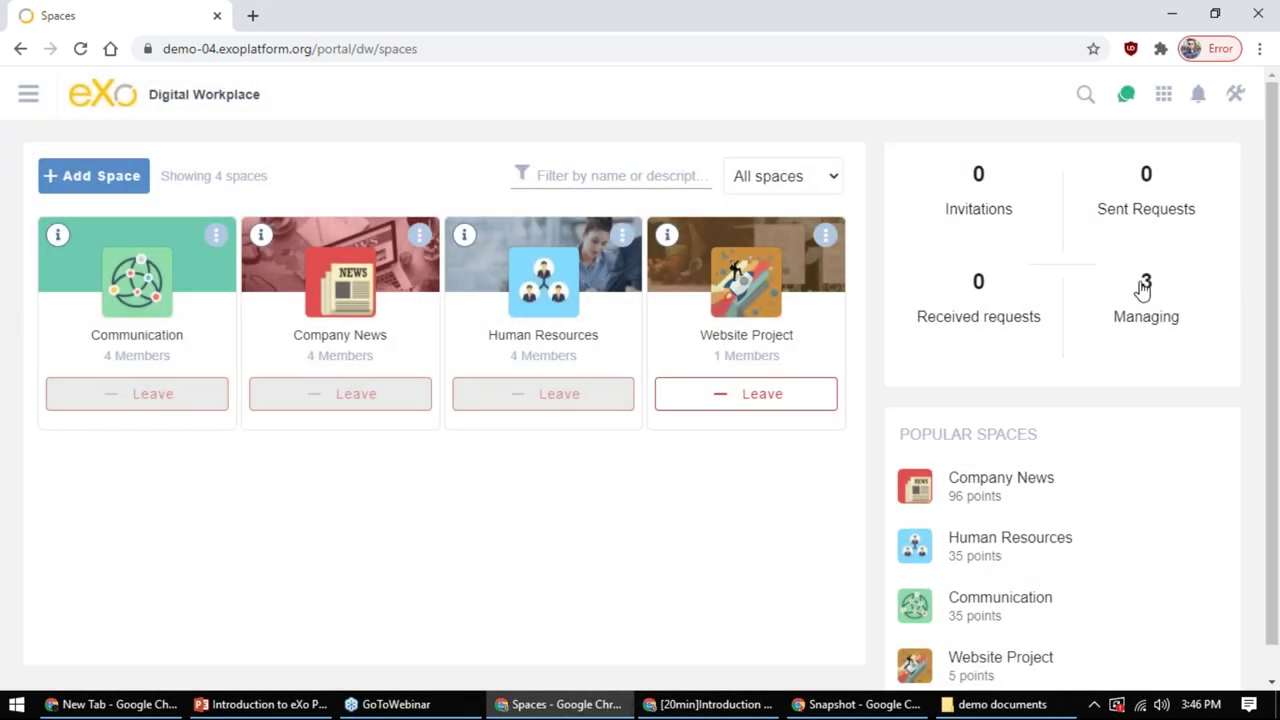
{"action": "left_click", "coordinate": [1148, 283]}
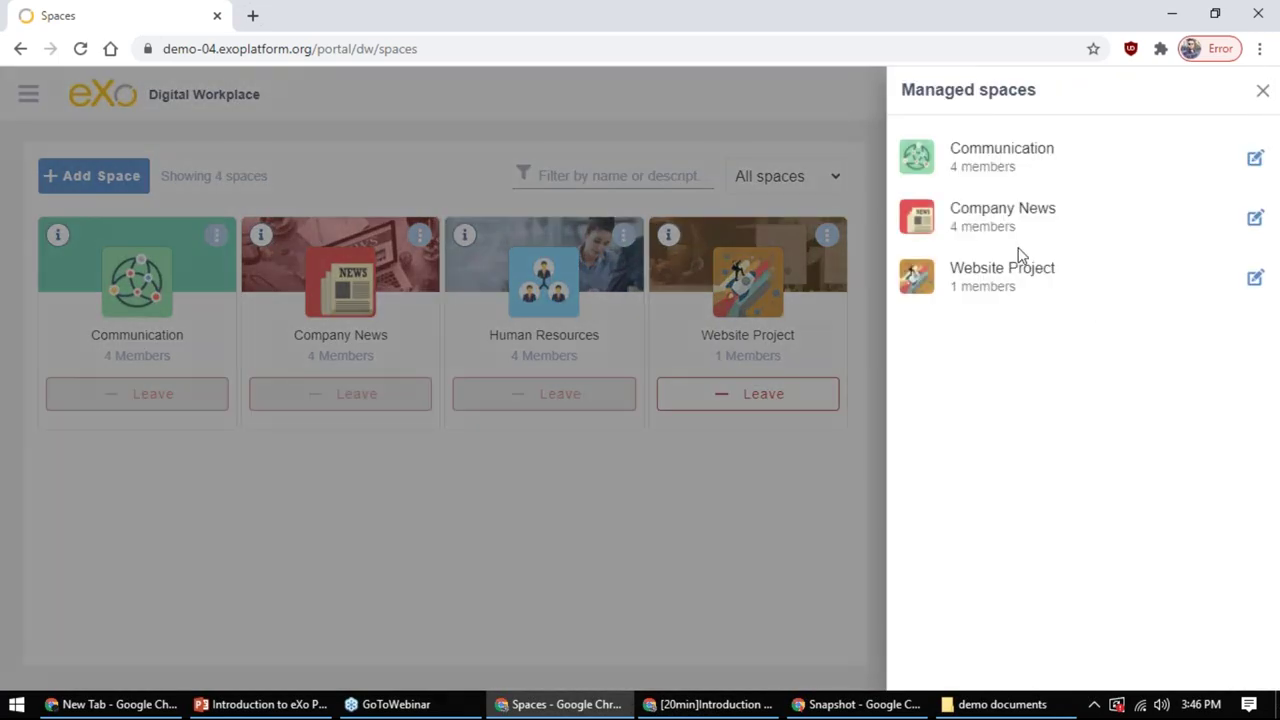
{"action": "left_click", "coordinate": [866, 176]}
{"action": "scroll", "coordinate": [940, 313], "scroll_direction": "down", "scroll_amount": 1}
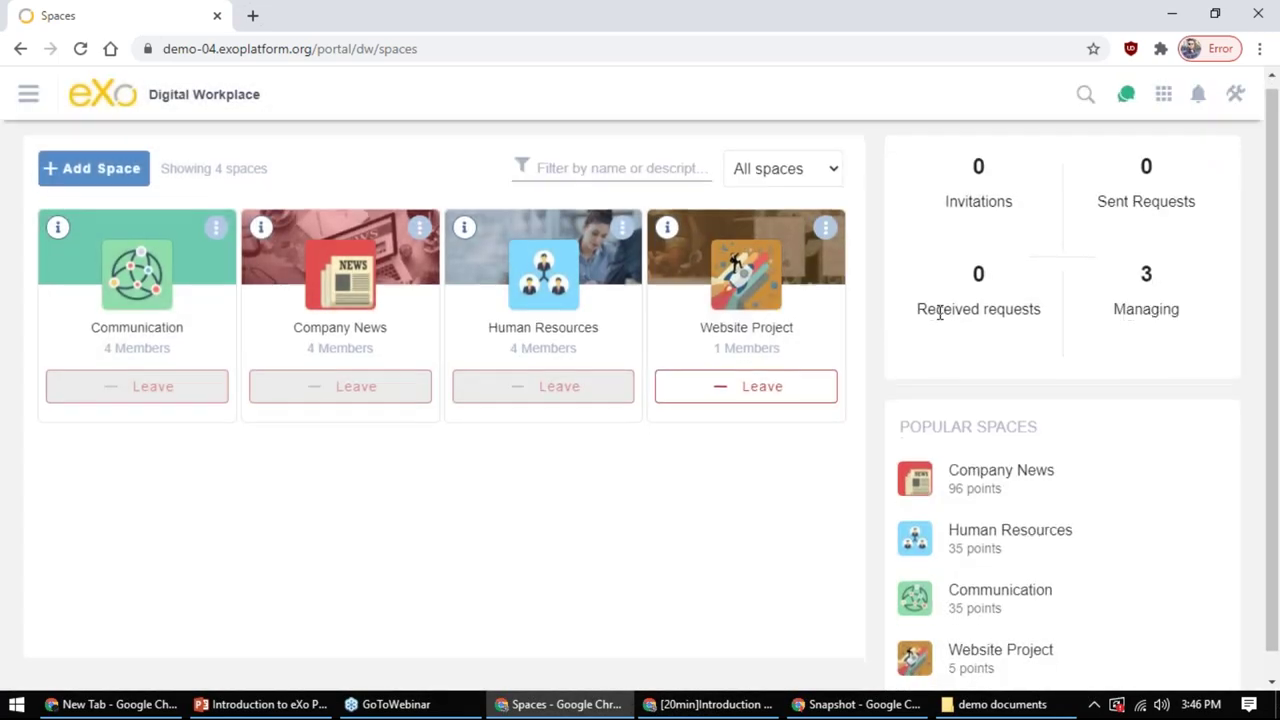
{"action": "left_click_drag", "start_coordinate": [900, 401], "coordinate": [1036, 403]}
{"action": "left_click", "coordinate": [1046, 366]}
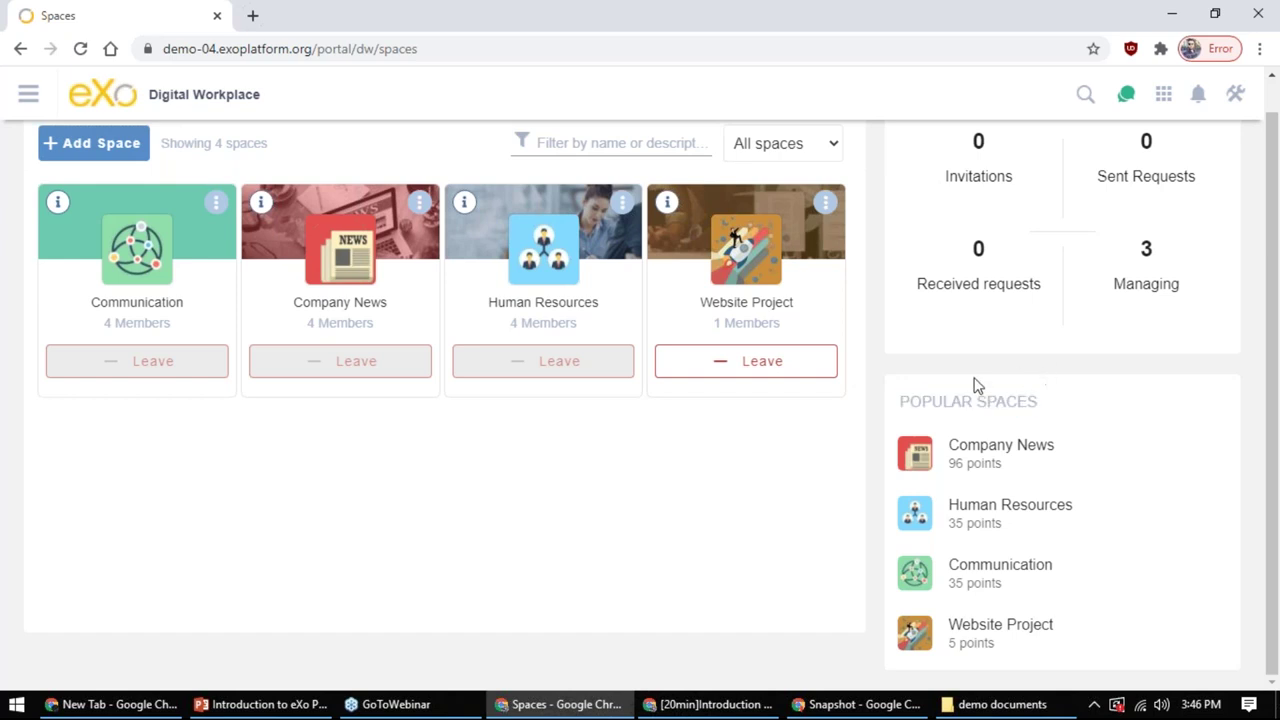
{"action": "scroll", "coordinate": [940, 385], "scroll_direction": "up", "scroll_amount": 1}
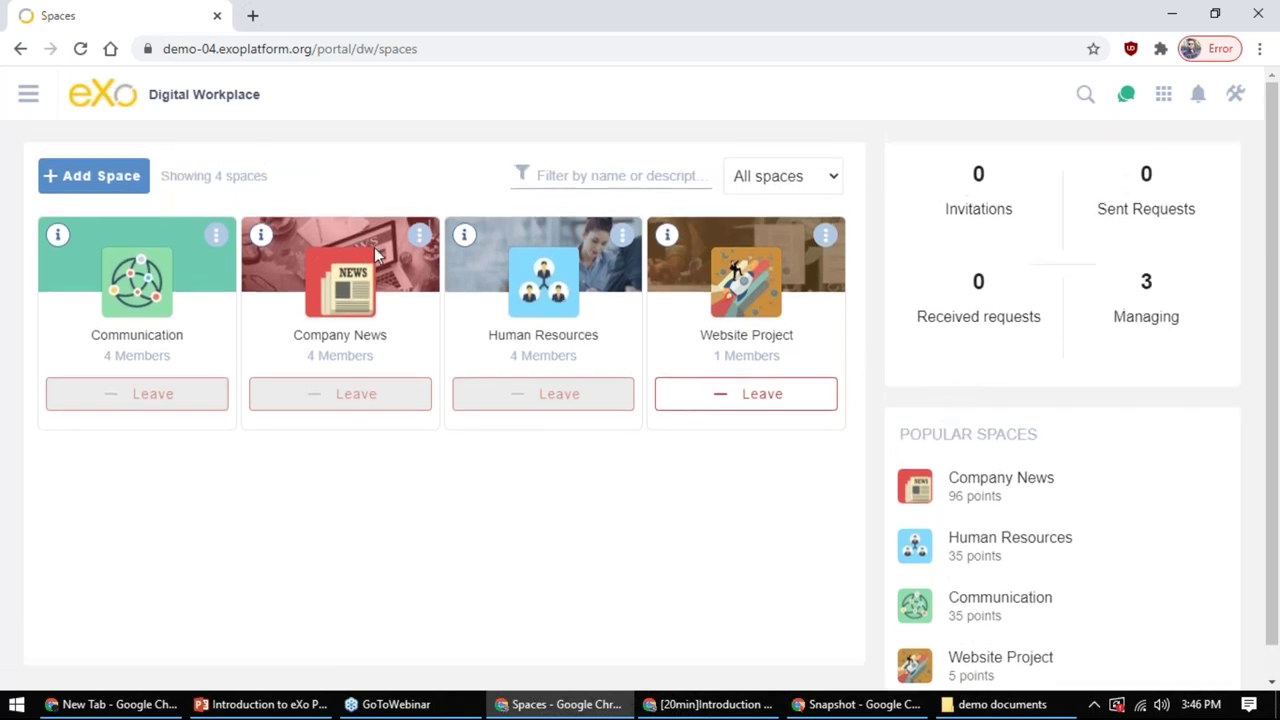
Examine the form for adding a space, including its details, access and invitation stages, and cancel it
{"action": "left_click", "coordinate": [120, 186]}
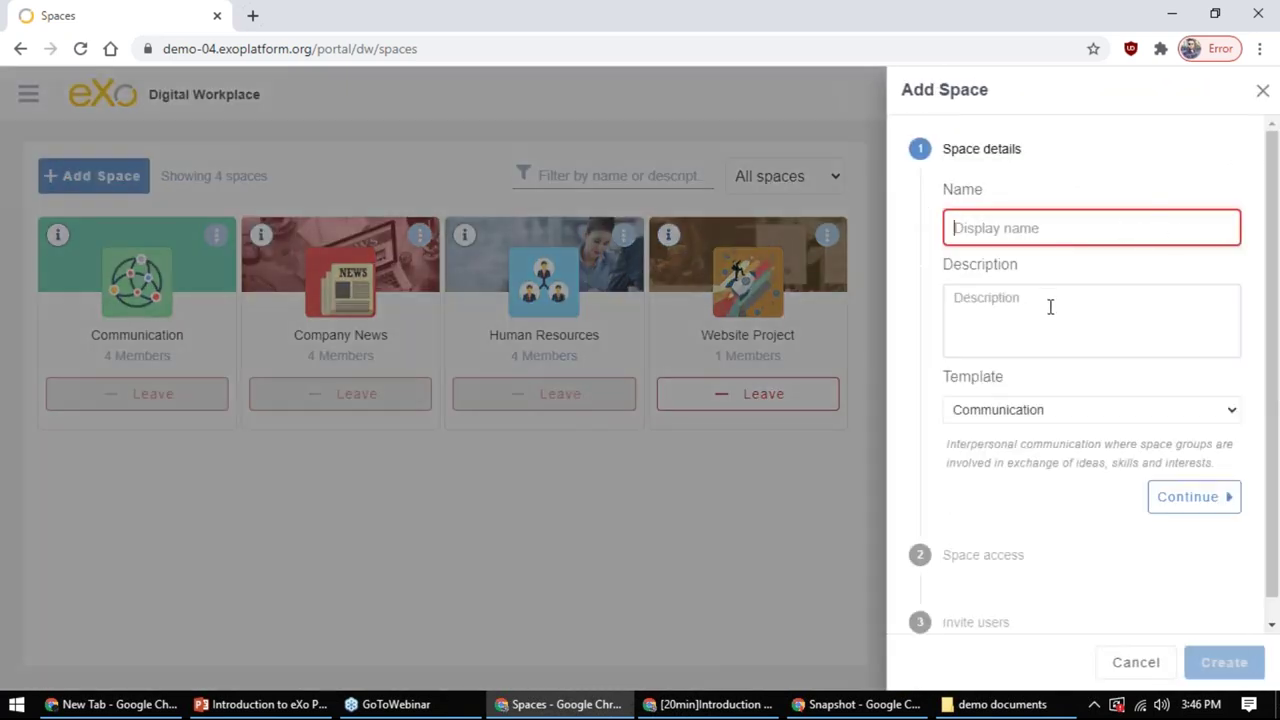
{"action": "scroll", "coordinate": [1050, 308], "scroll_direction": "down", "scroll_amount": 1}
{"action": "scroll", "coordinate": [1048, 317], "scroll_direction": "up", "scroll_amount": 1}
{"action": "left_click", "coordinate": [1137, 663]}
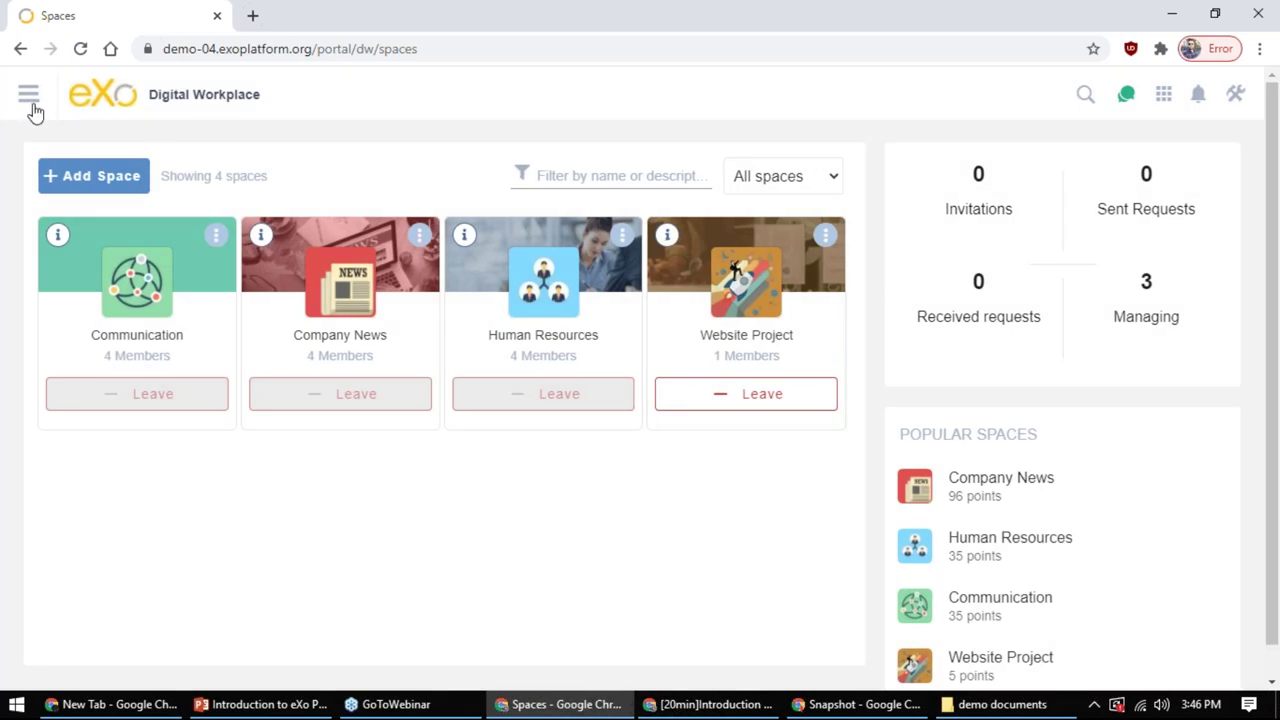
{"action": "left_click", "coordinate": [28, 94]}
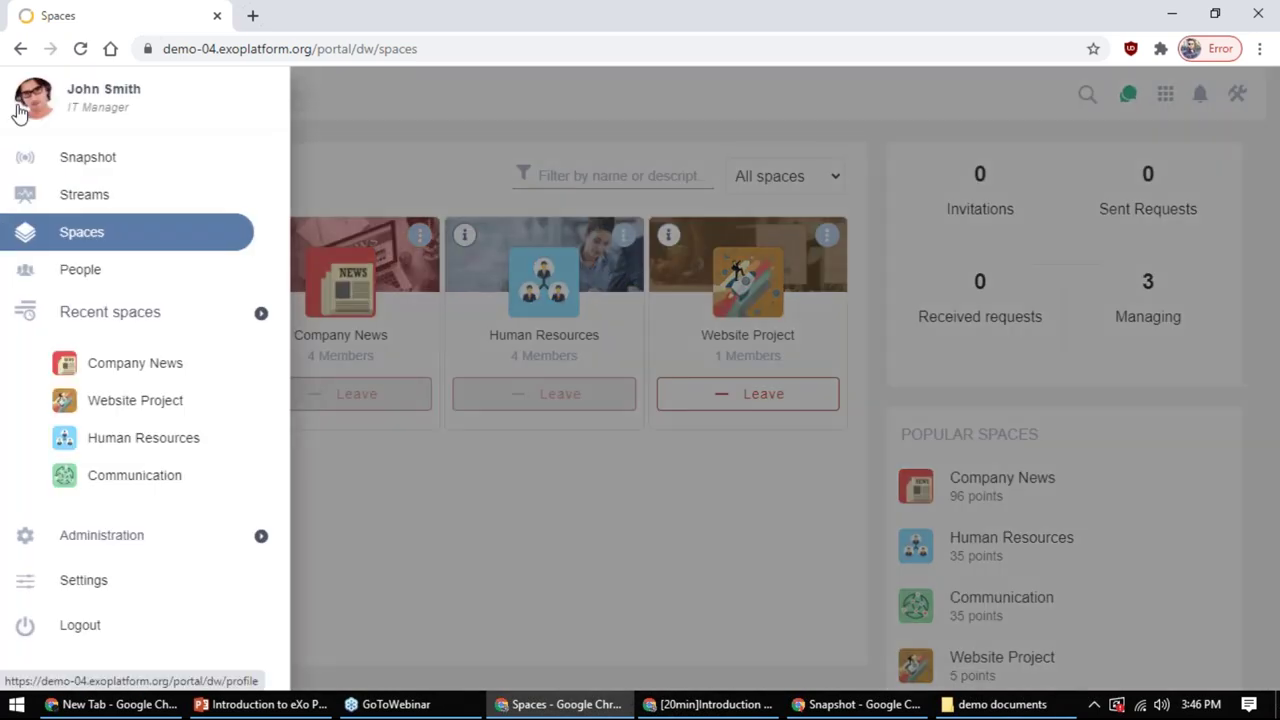
{"action": "key", "text": "alt+Tab"}
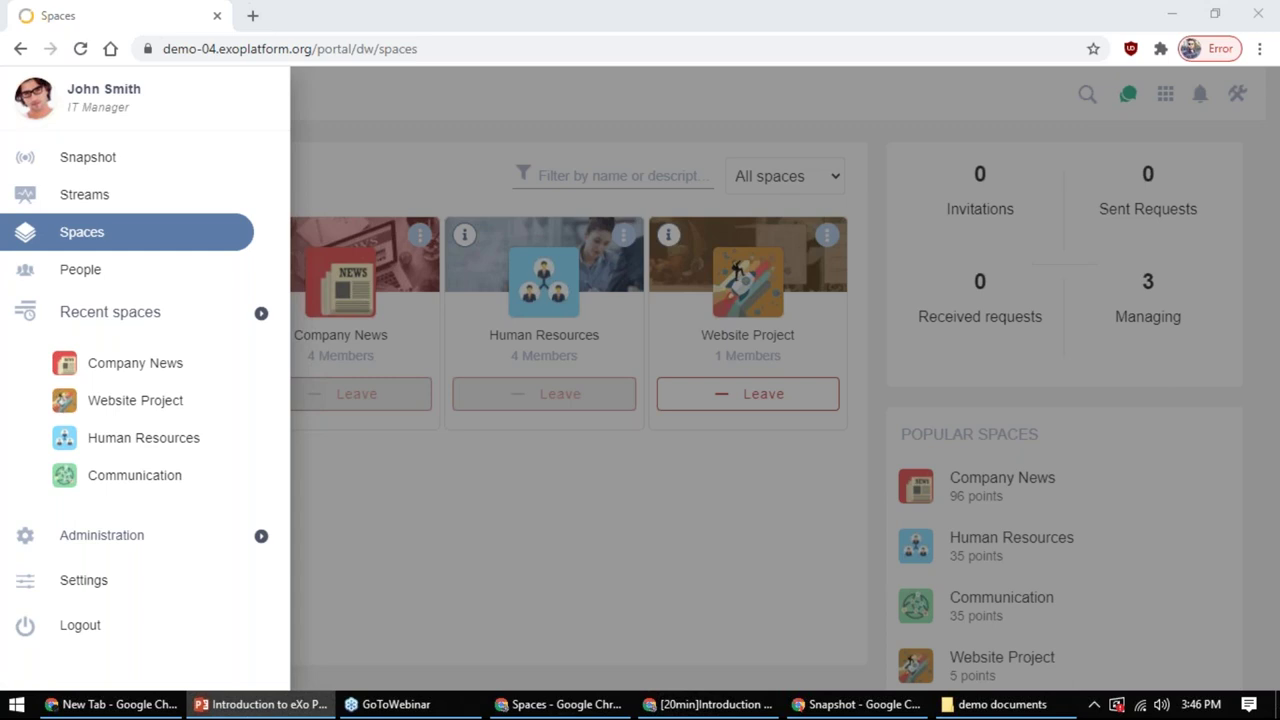
{"action": "left_click", "coordinate": [344, 143]}
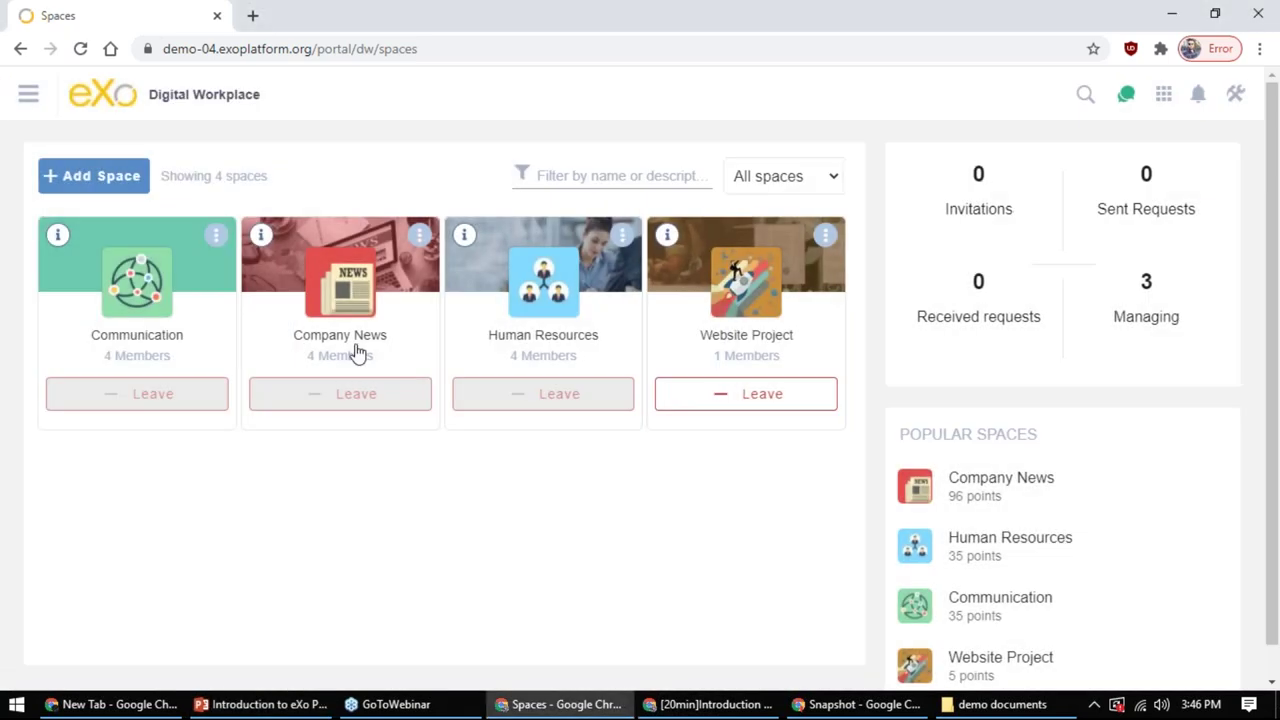
Open the Human Resources space and look over its stream
{"action": "left_click", "coordinate": [557, 346]}
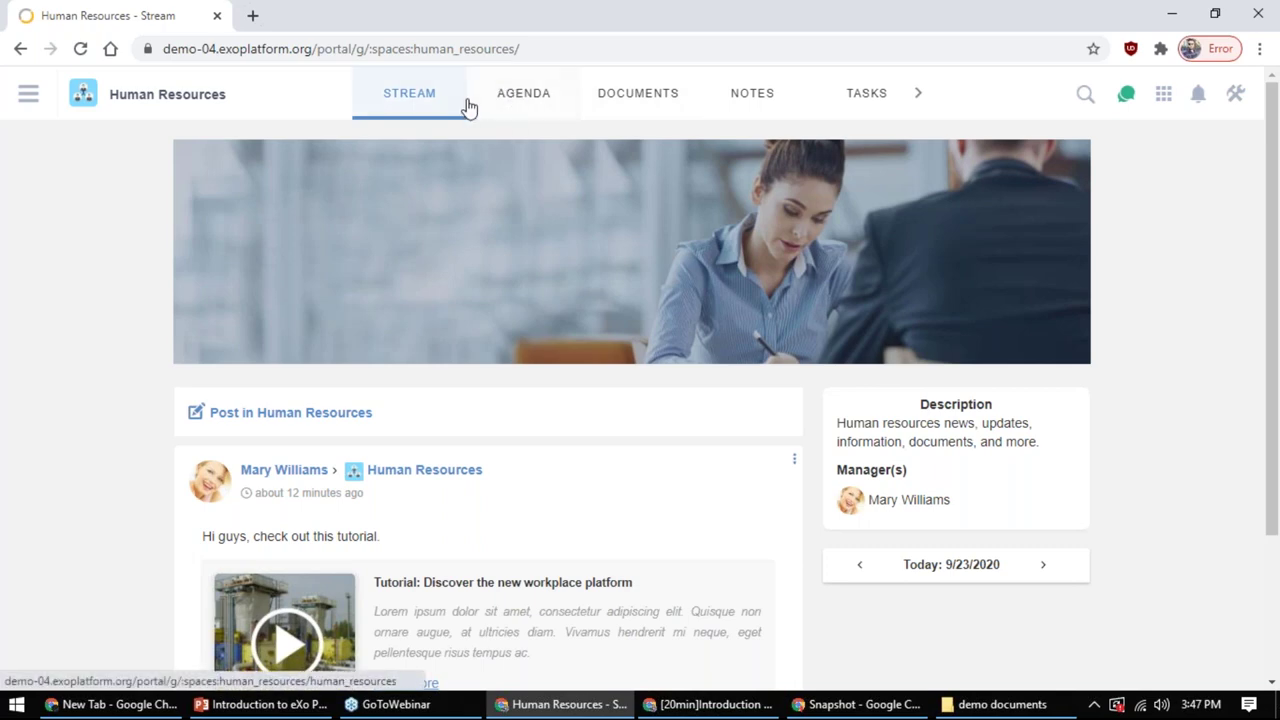
{"action": "scroll", "coordinate": [523, 391], "scroll_direction": "down", "scroll_amount": 2}
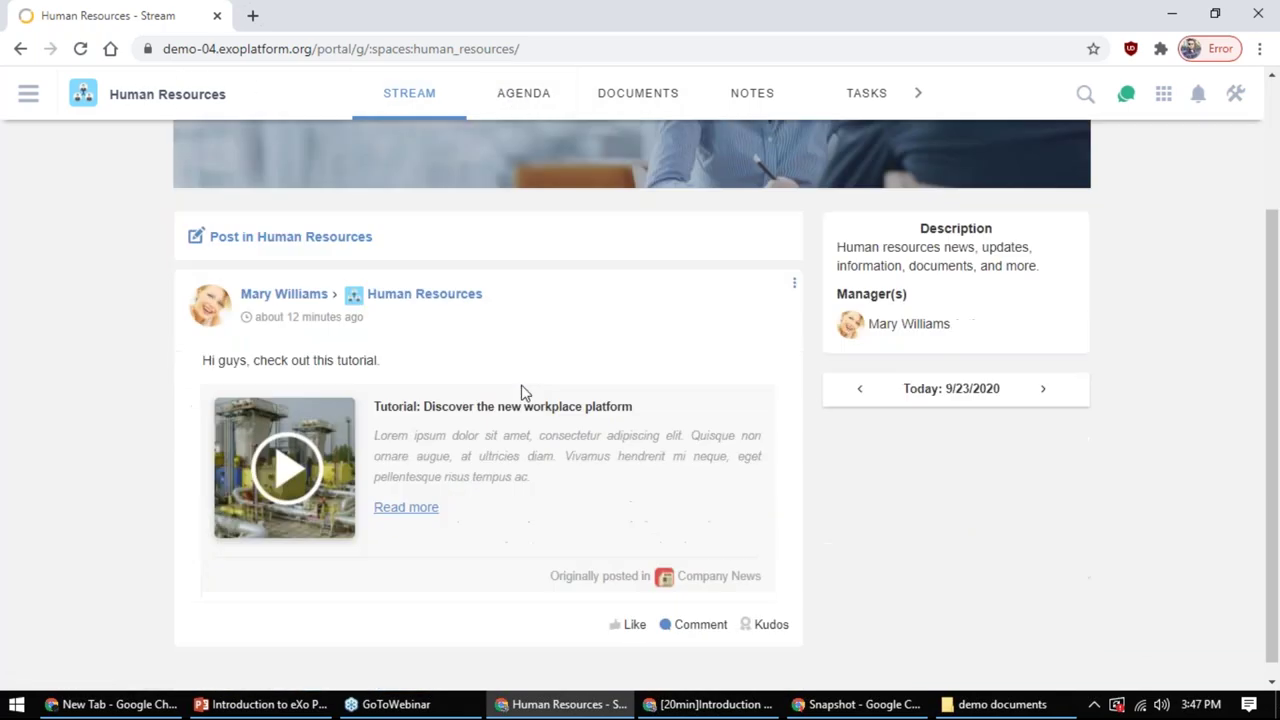
{"action": "scroll", "coordinate": [523, 400], "scroll_direction": "up", "scroll_amount": 2}
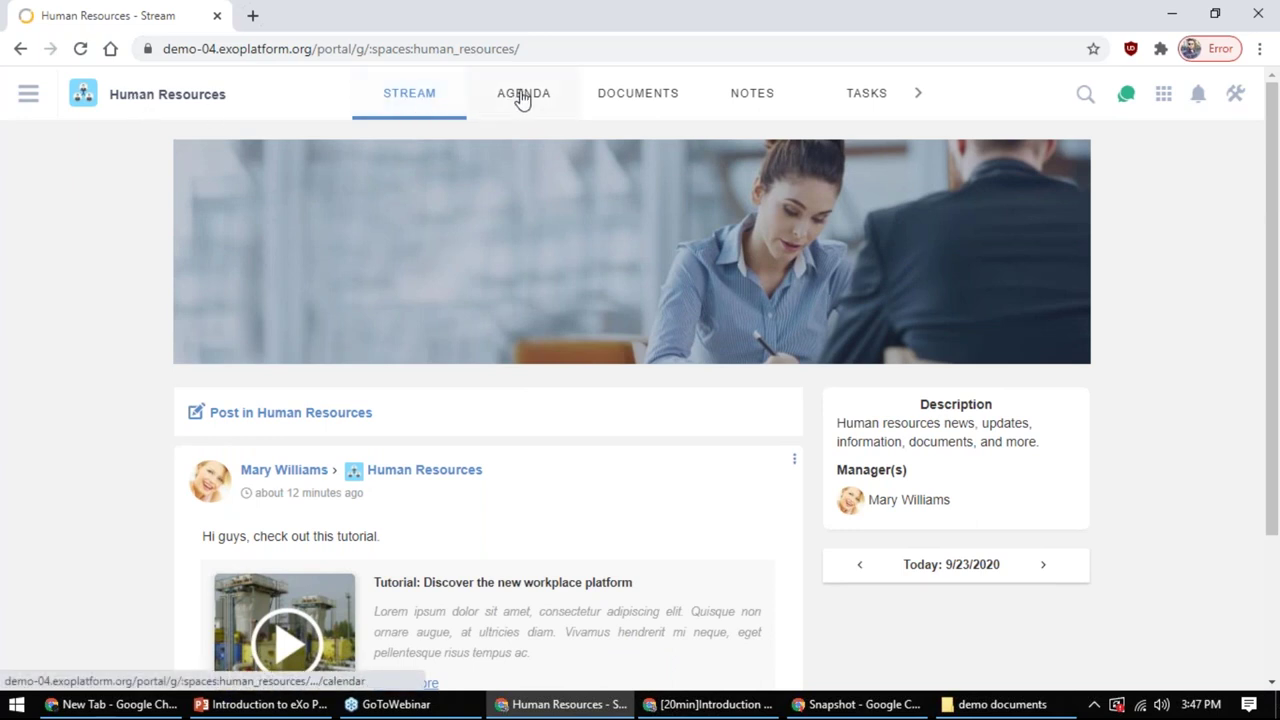
Look through the sections available in the Human Resources space and show its members
{"action": "left_click", "coordinate": [924, 100]}
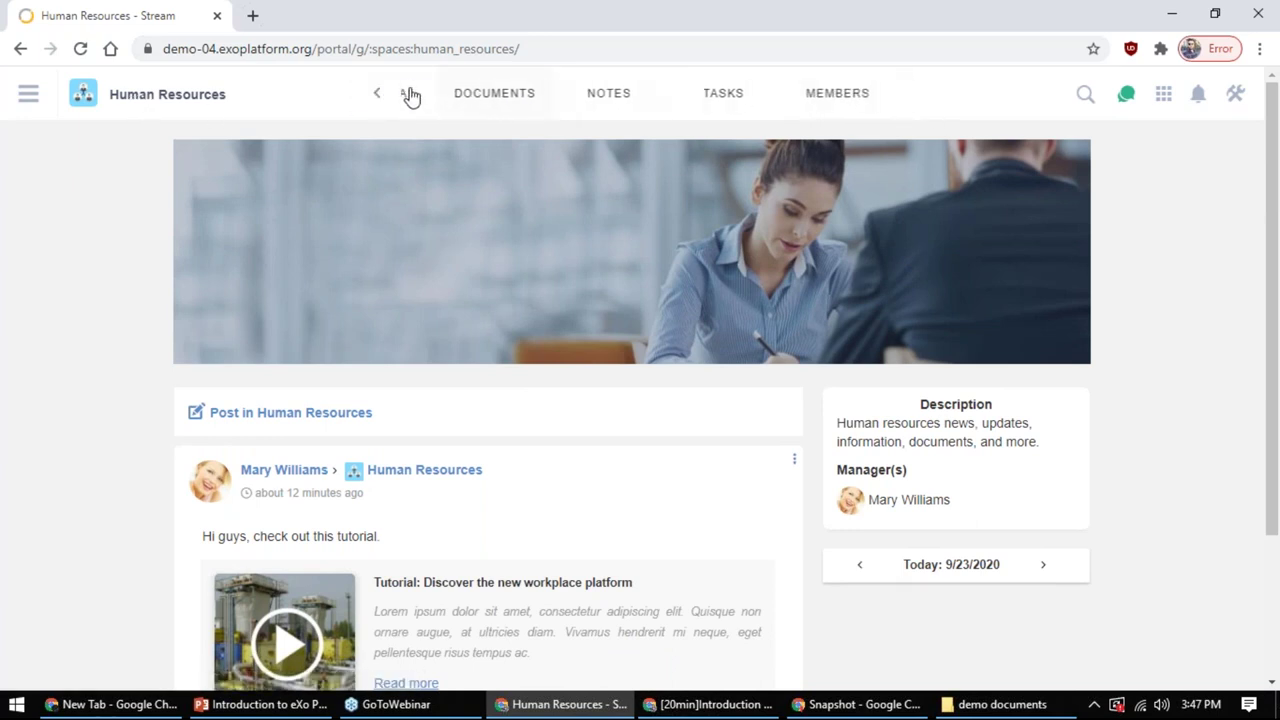
{"action": "left_click", "coordinate": [376, 96]}
{"action": "left_click", "coordinate": [376, 96]}
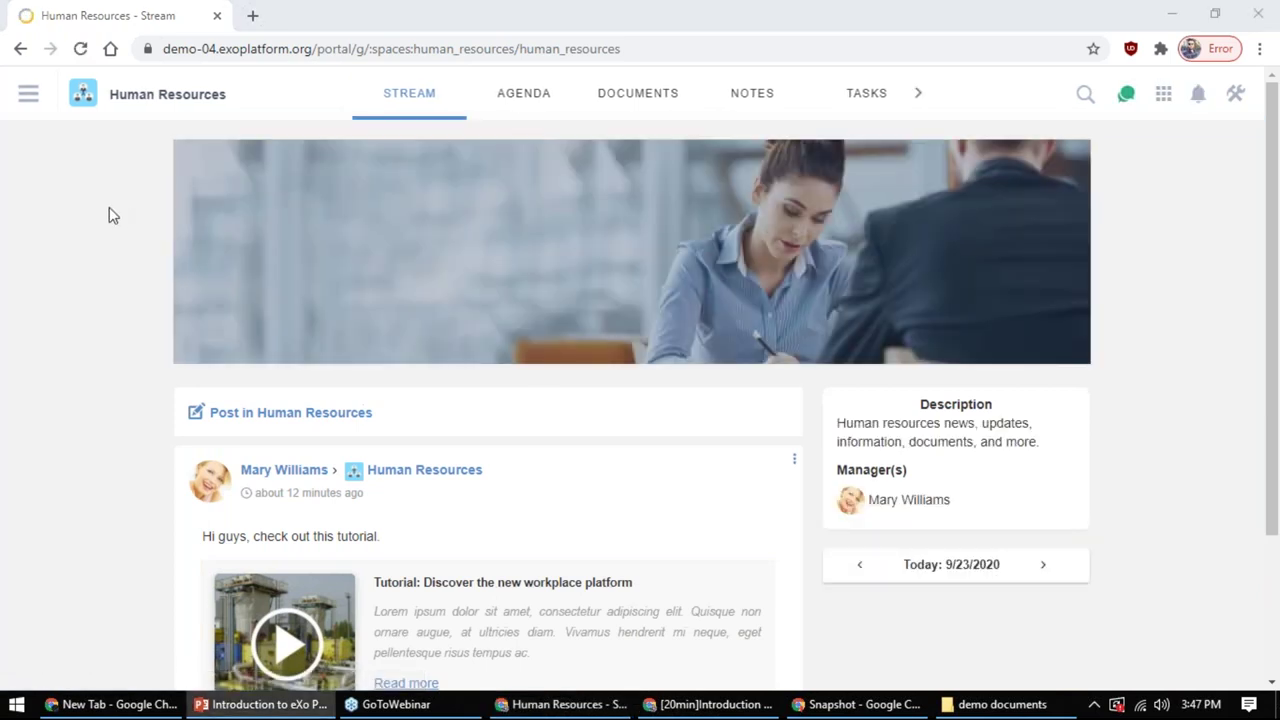
{"action": "left_click", "coordinate": [915, 101]}
{"action": "left_click", "coordinate": [886, 97]}
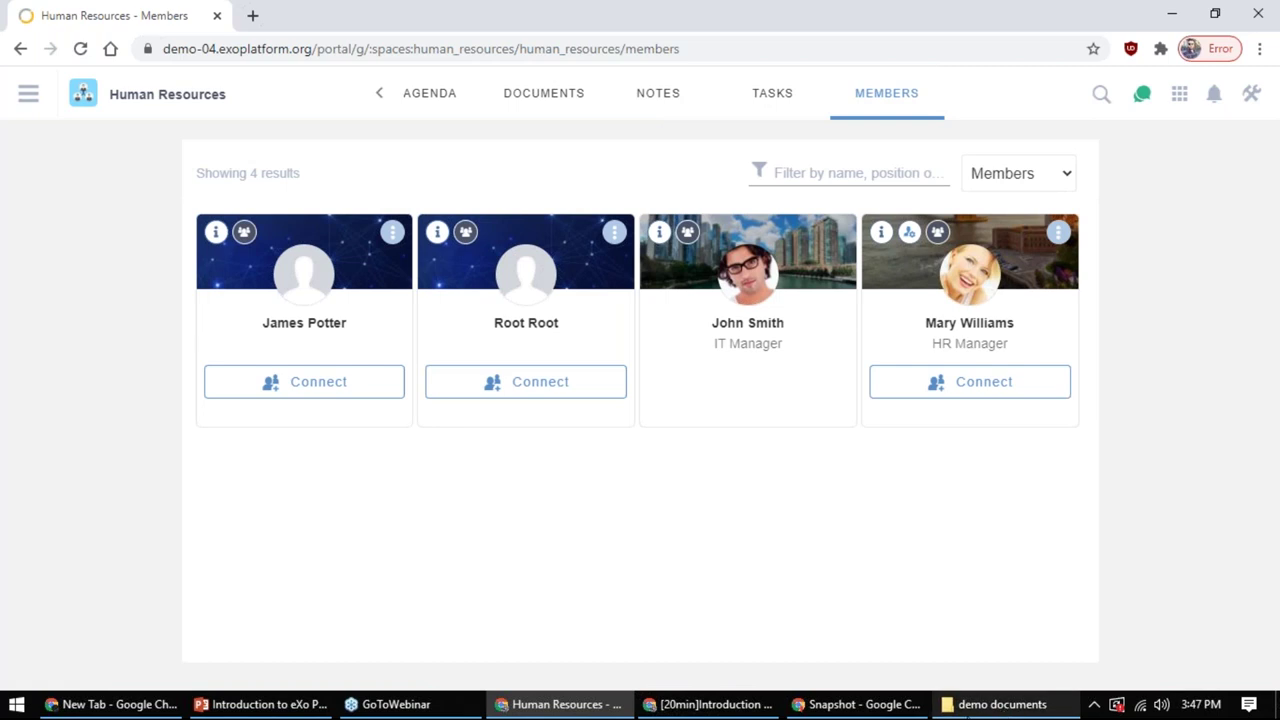
Open the Company News space from the recent spaces and show its members
{"action": "left_click", "coordinate": [27, 94]}
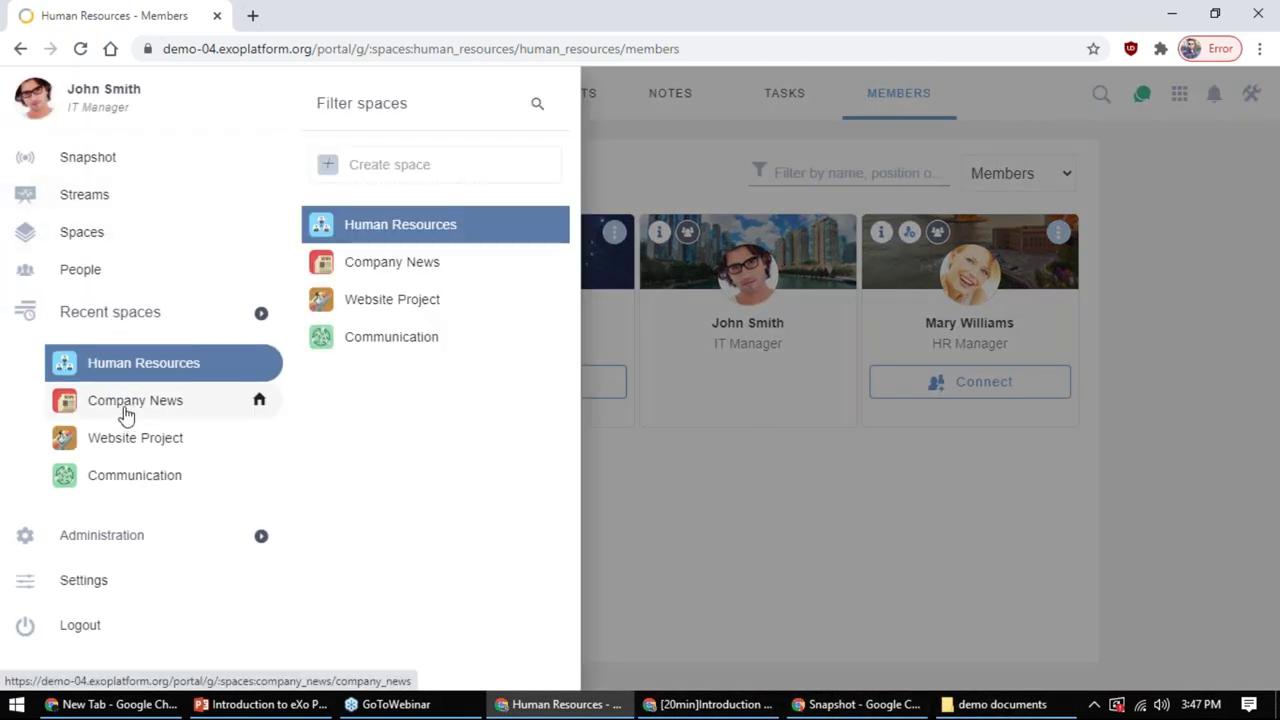
{"action": "left_click", "coordinate": [128, 414]}
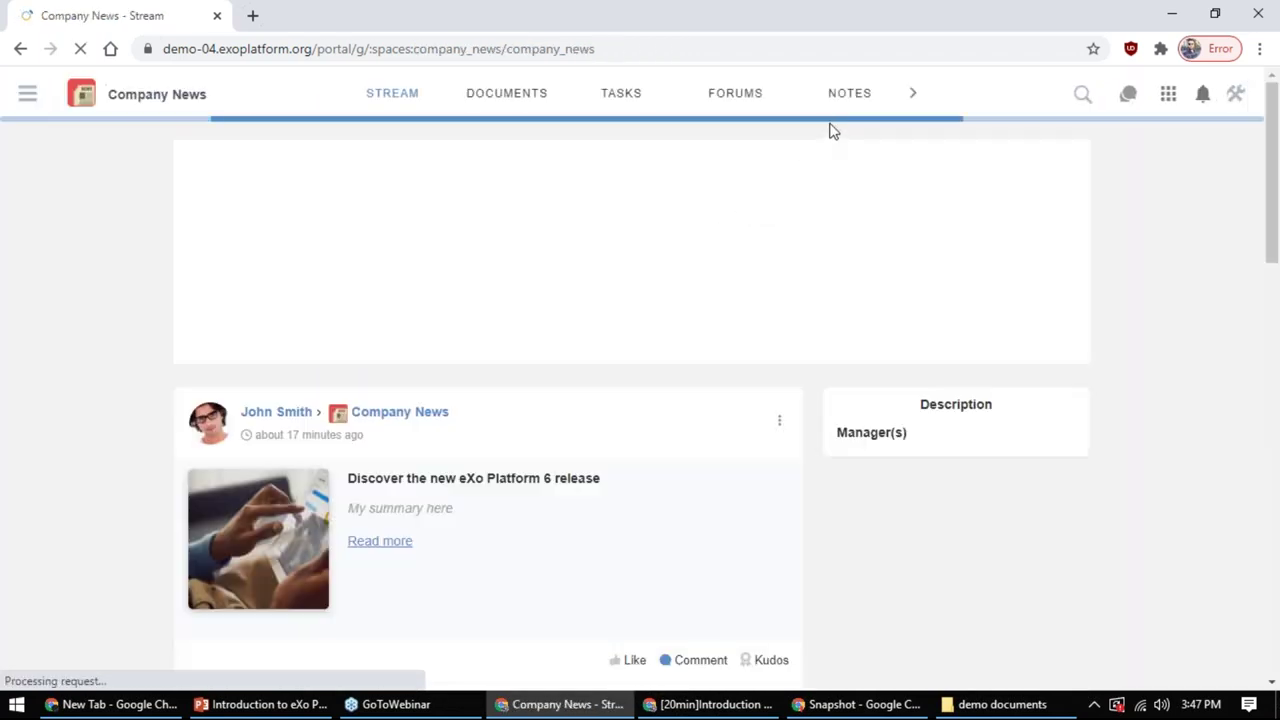
{"action": "left_click", "coordinate": [914, 98]}
{"action": "left_click", "coordinate": [762, 106]}
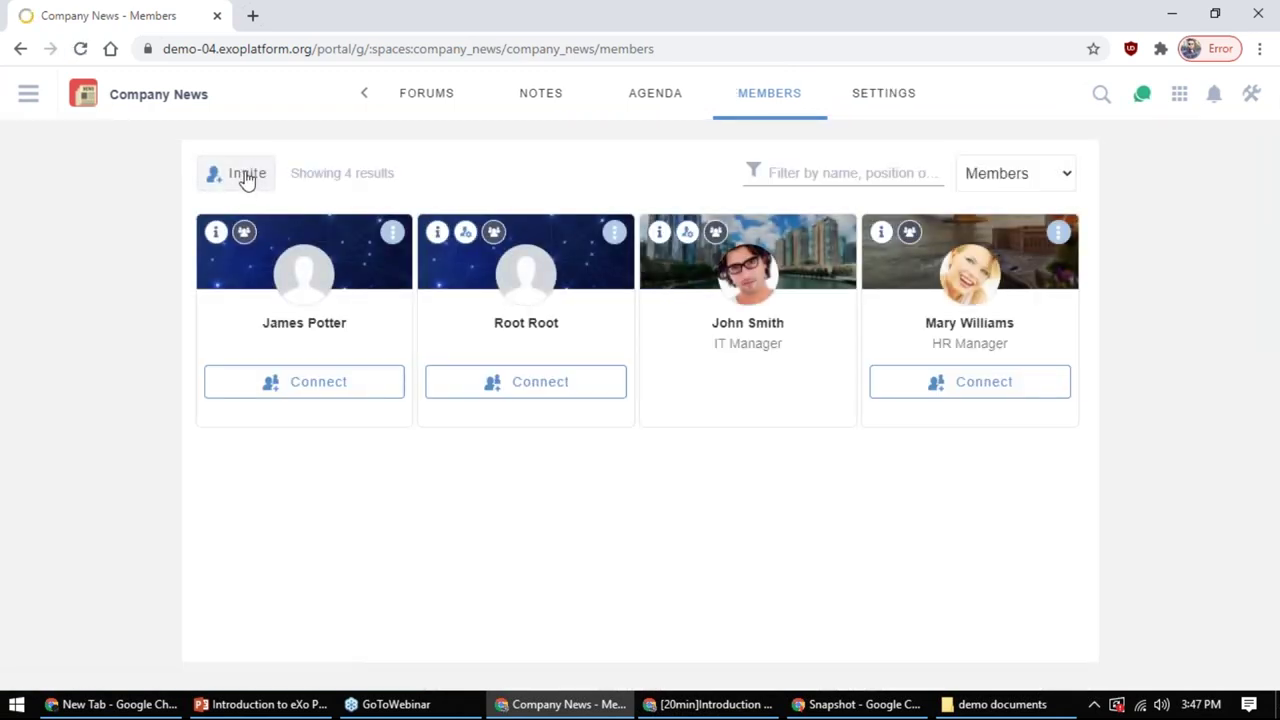
Search for "hu" in the form for inviting users to Company News and cancel the invitation
{"action": "left_click", "coordinate": [244, 175]}
{"action": "left_click", "coordinate": [1107, 167]}
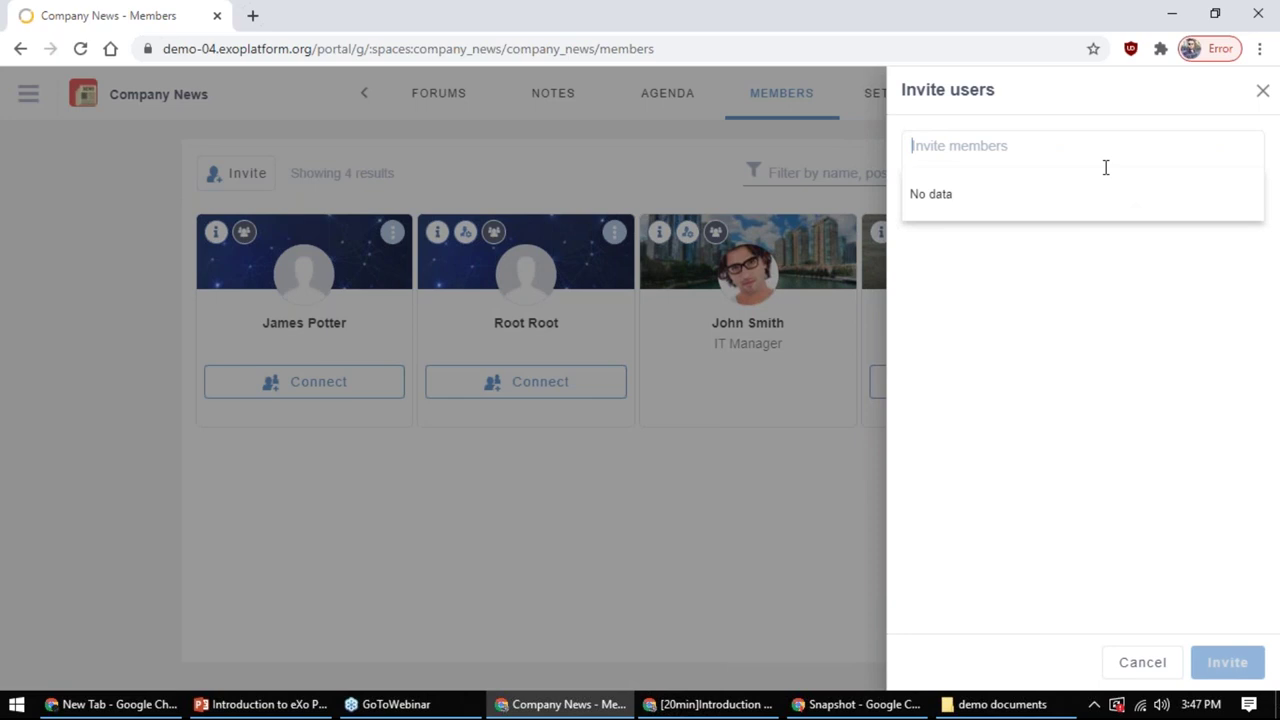
{"action": "type", "text": "hu"}
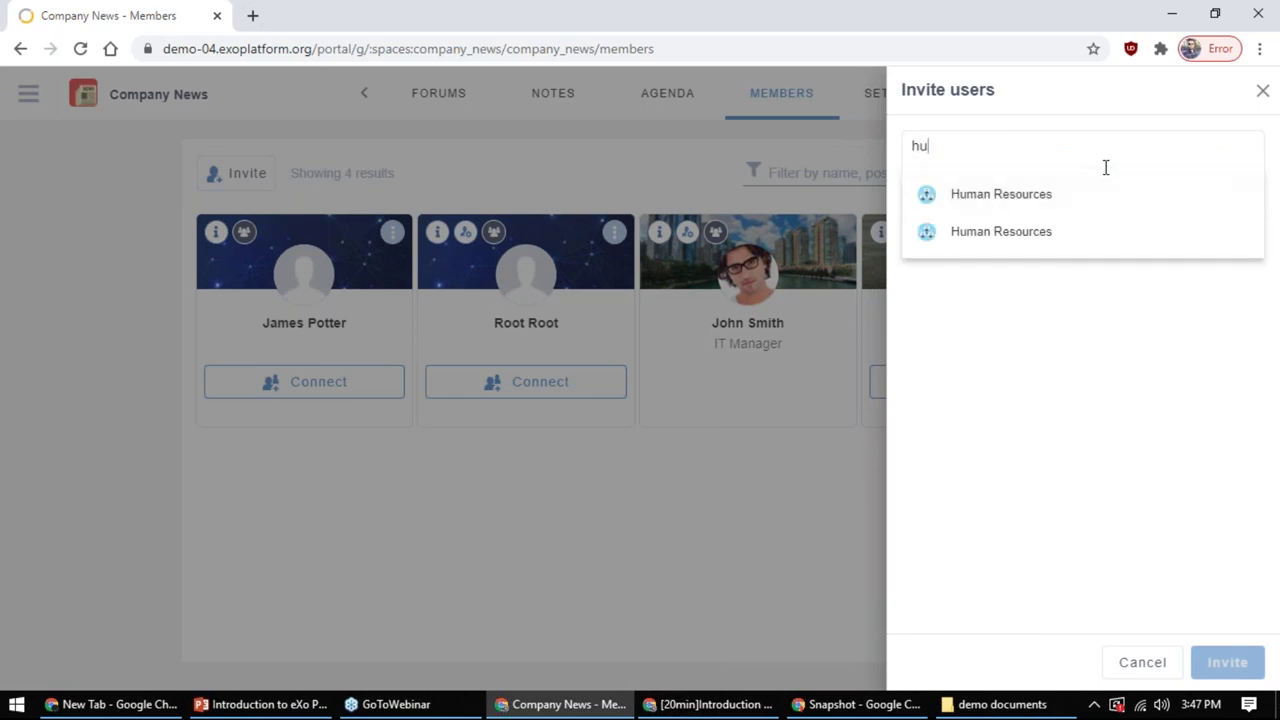
{"action": "type", "text": "a"}
{"action": "key", "text": "BackSpace"}
{"action": "key", "text": "Return"}
{"action": "left_click", "coordinate": [1134, 658]}
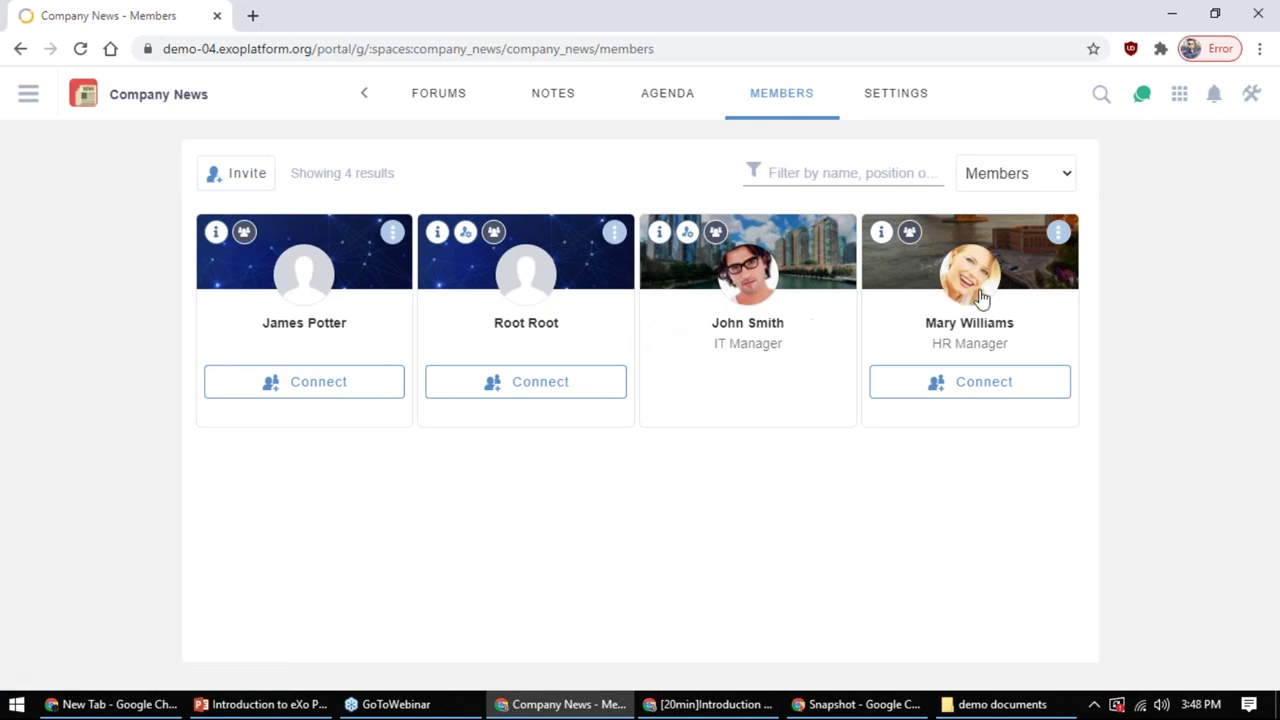
Examine the actions available for the HR Manager in the Company News members list, without applying any
{"action": "left_click", "coordinate": [1059, 235]}
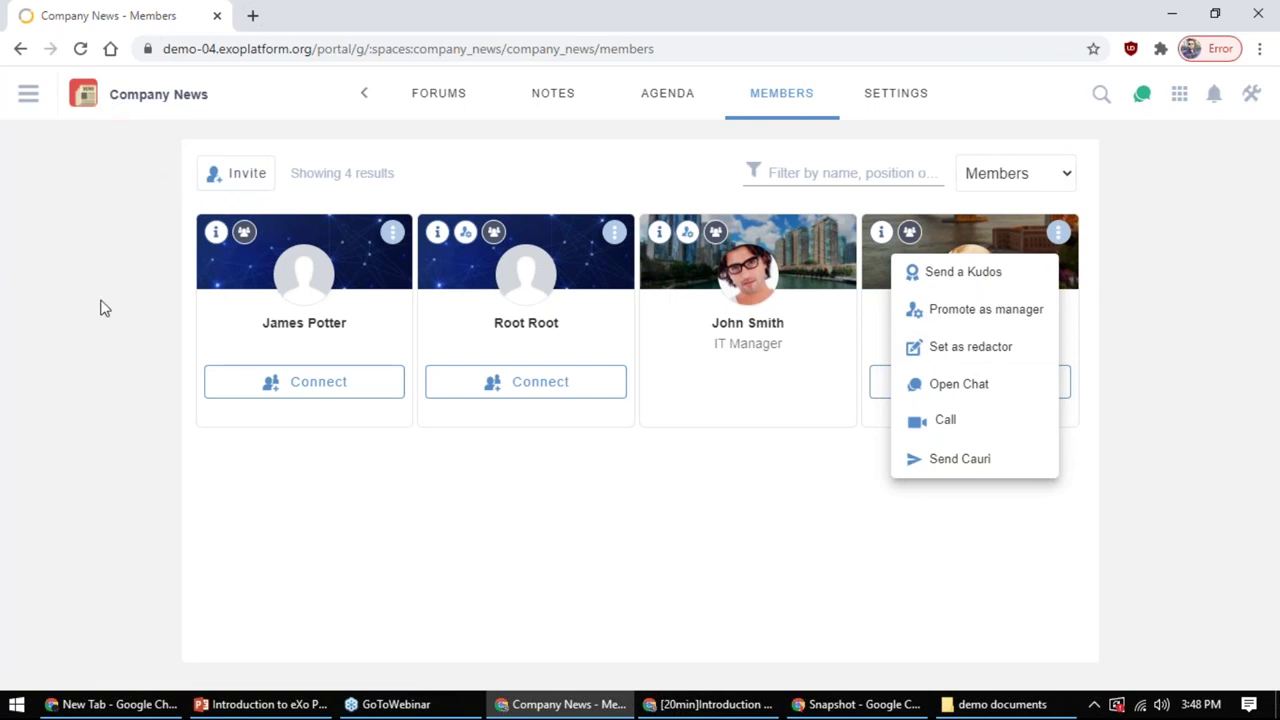
{"action": "left_click", "coordinate": [405, 365]}
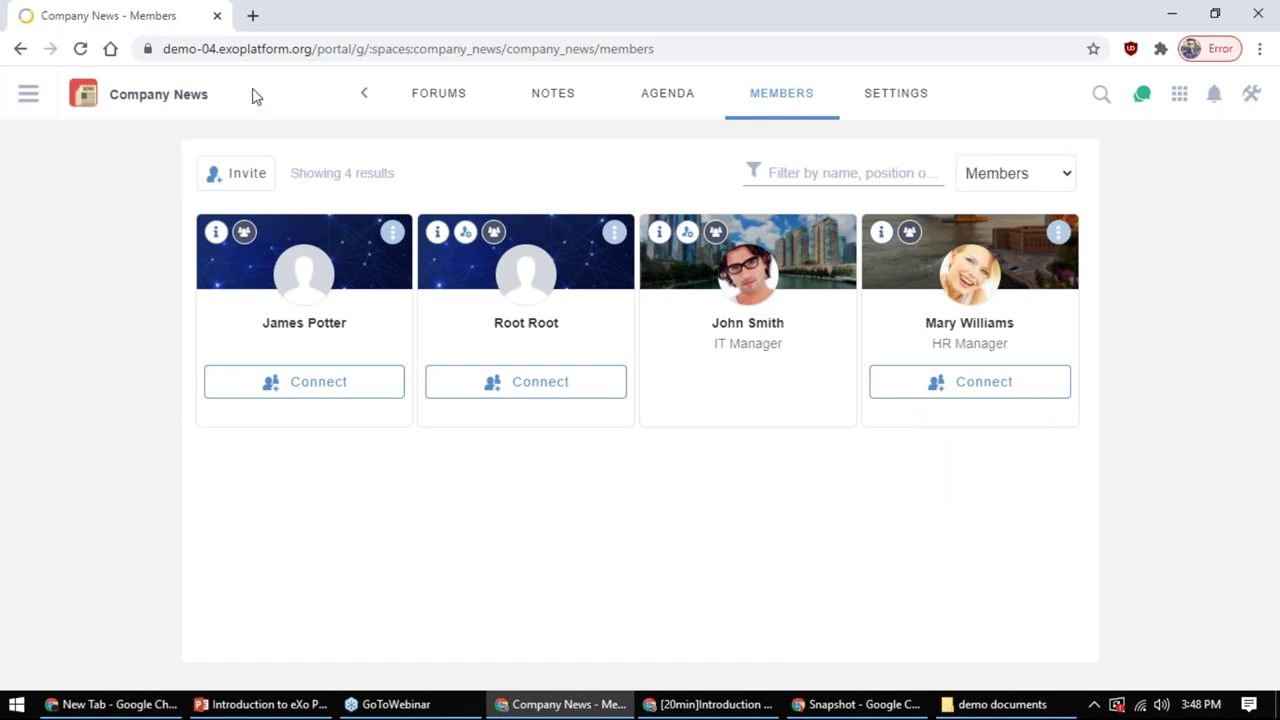
{"action": "left_click", "coordinate": [1059, 234]}
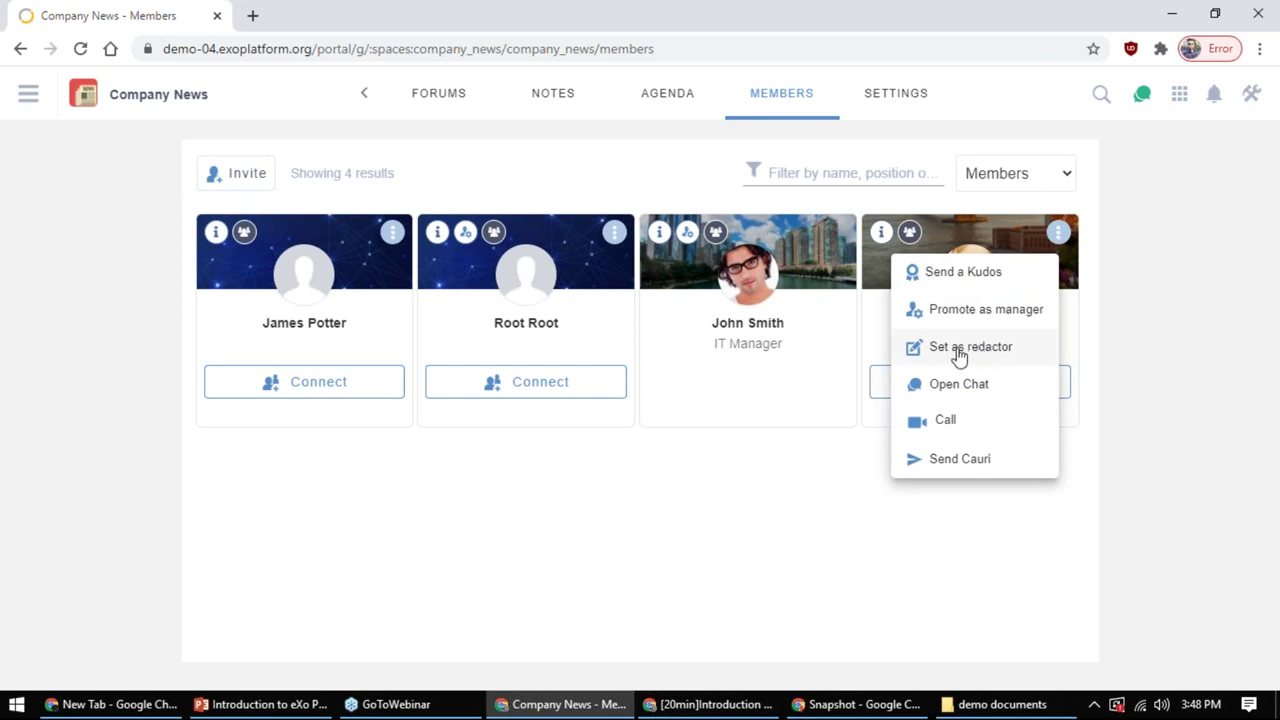
{"action": "left_click", "coordinate": [770, 490]}
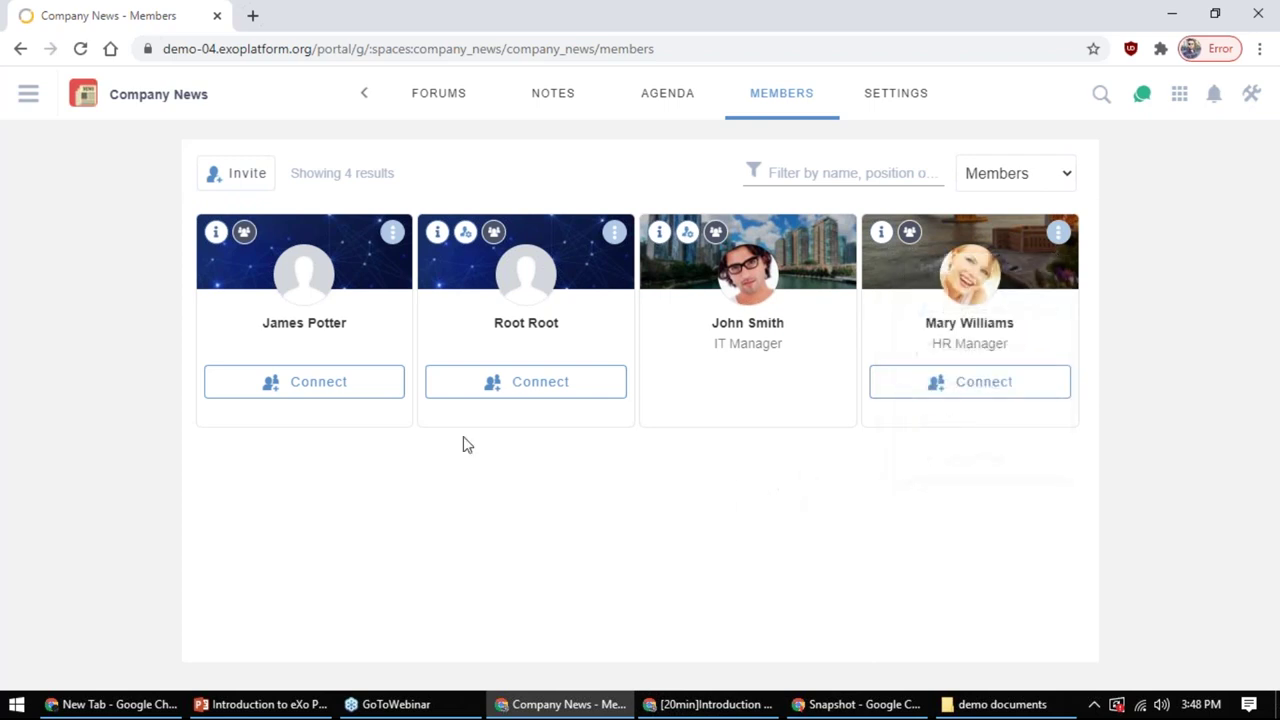
Switch to PowerPoint to view the slide on binding space members to system groups, and return to the browser
{"action": "key", "text": "alt+Tab"}
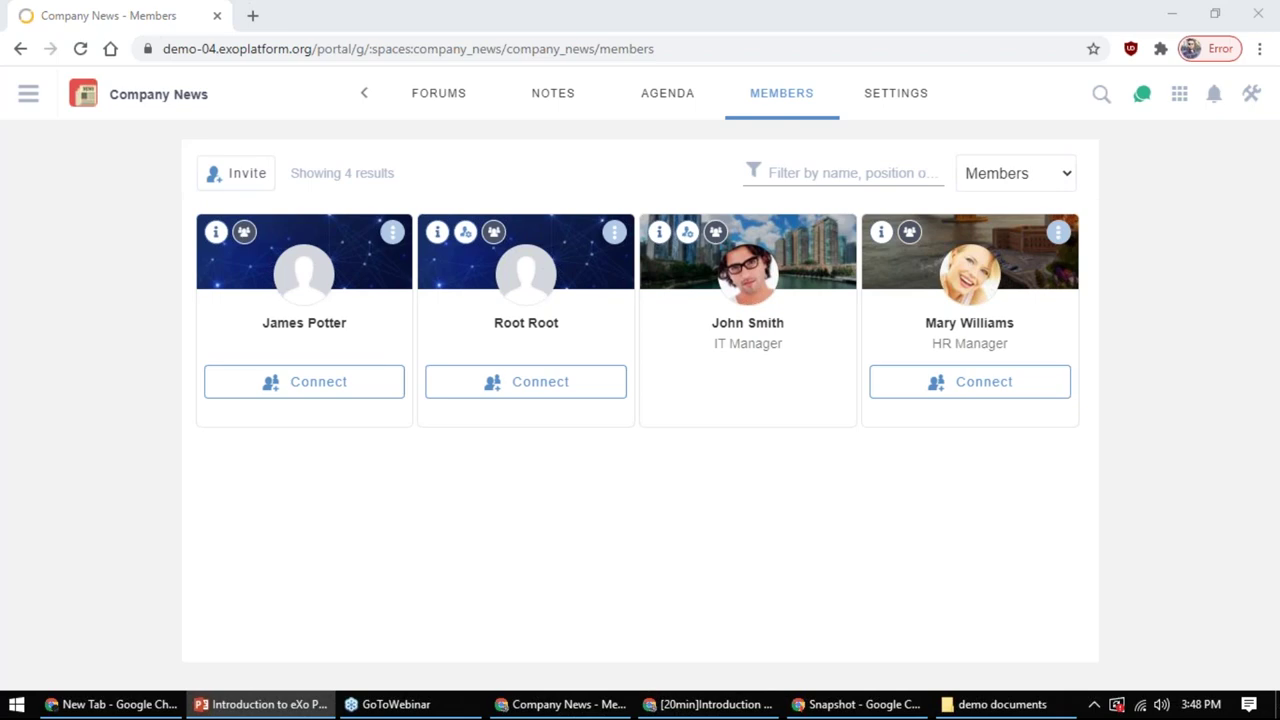
{"action": "double_click", "coordinate": [809, 277]}
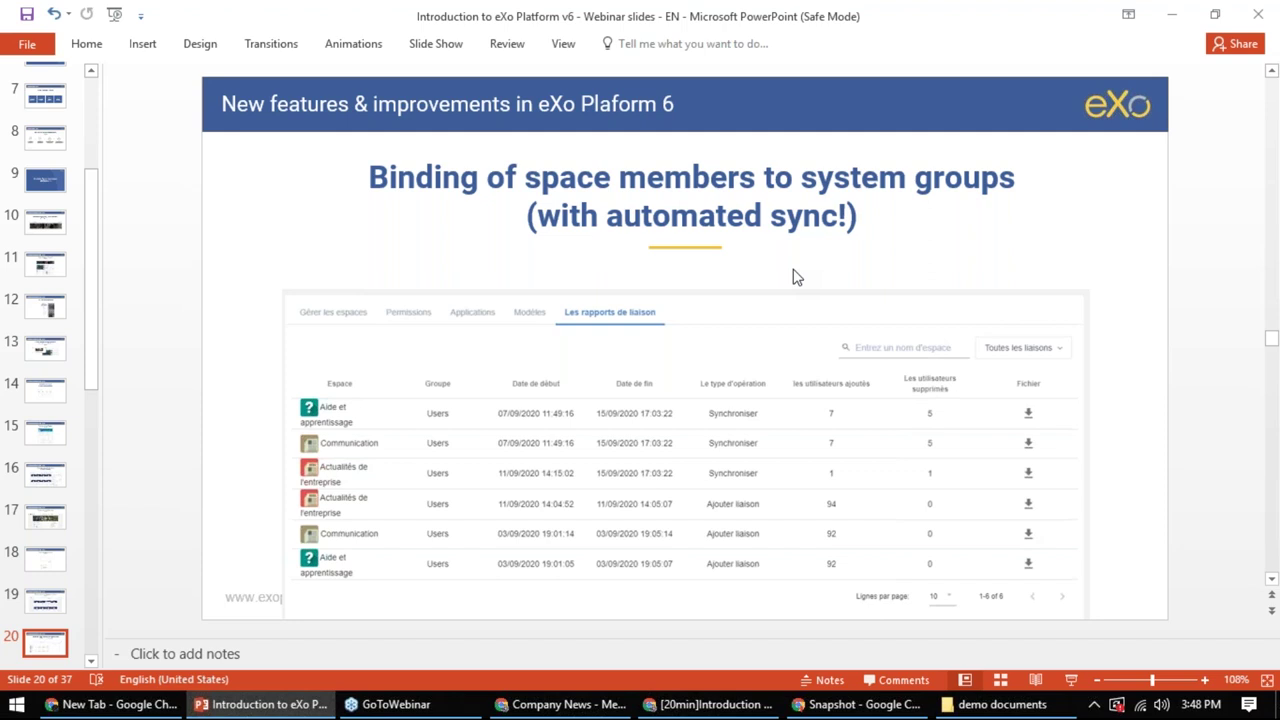
{"action": "left_click", "coordinate": [330, 704]}
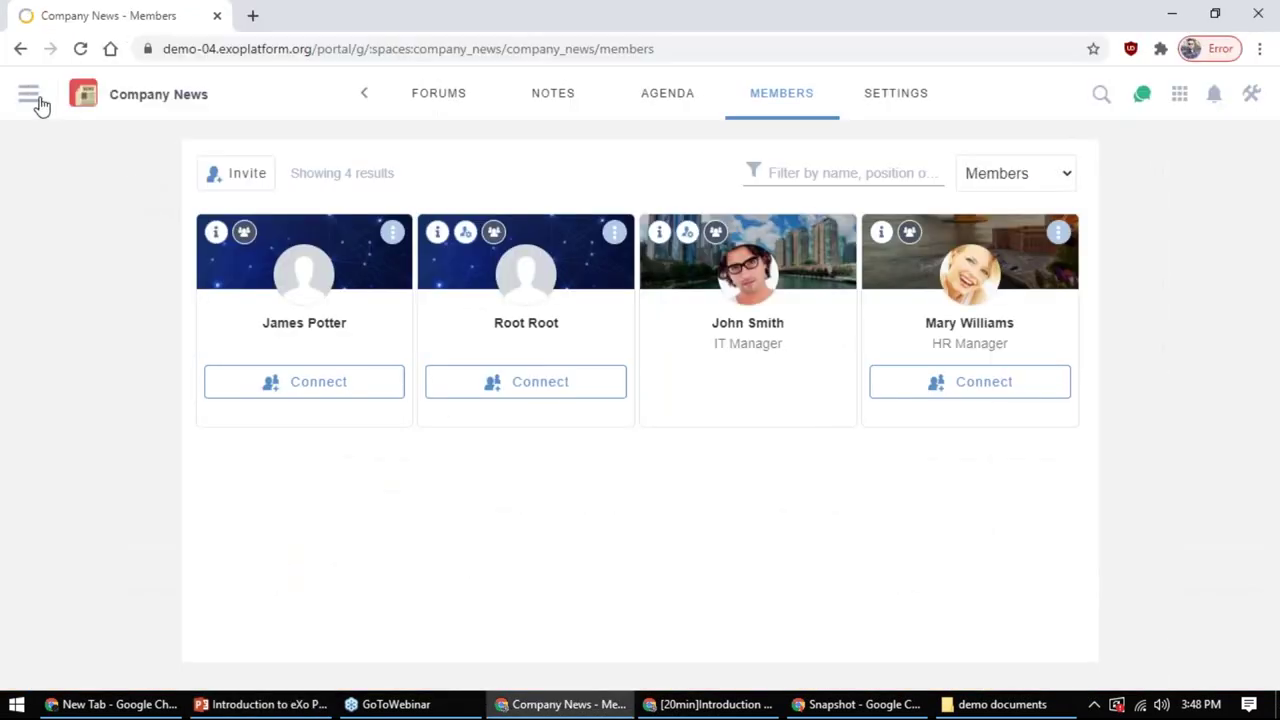
Open the spaces administration page and look over the Company News and Human Resources entries
{"action": "left_click", "coordinate": [30, 97]}
{"action": "mouse_move", "coordinate": [124, 538]}
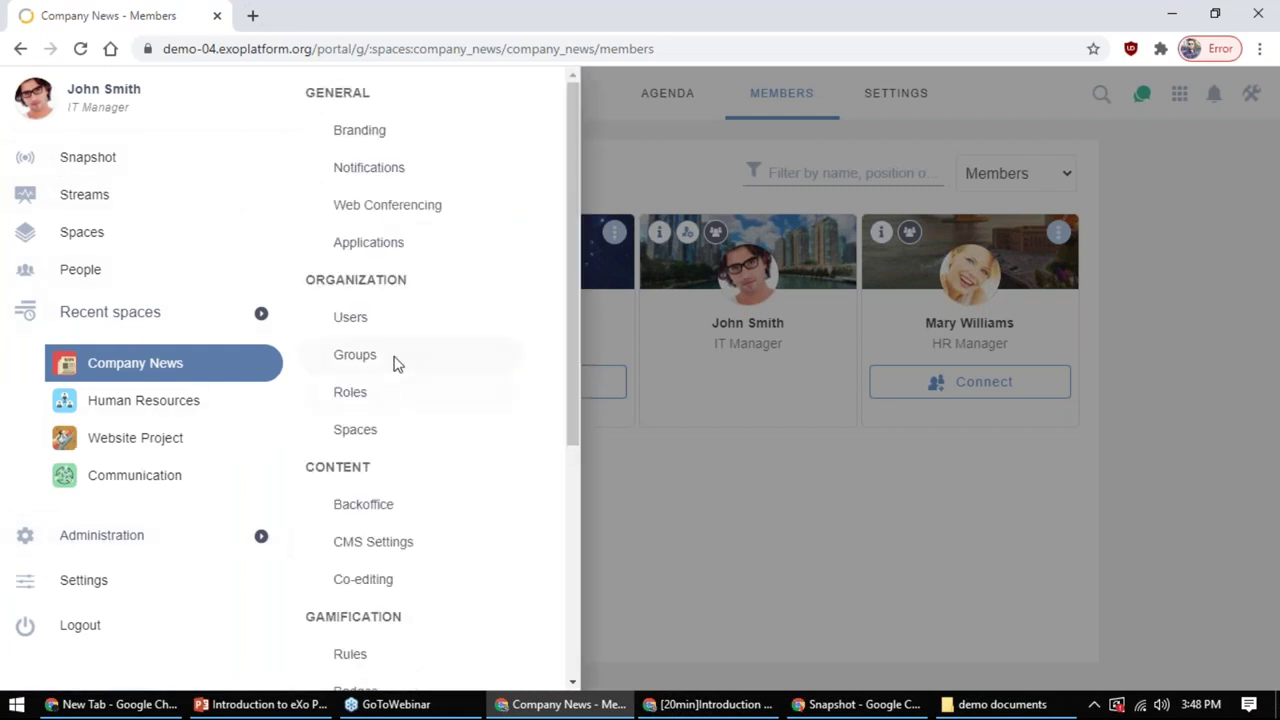
{"action": "left_click", "coordinate": [357, 433]}
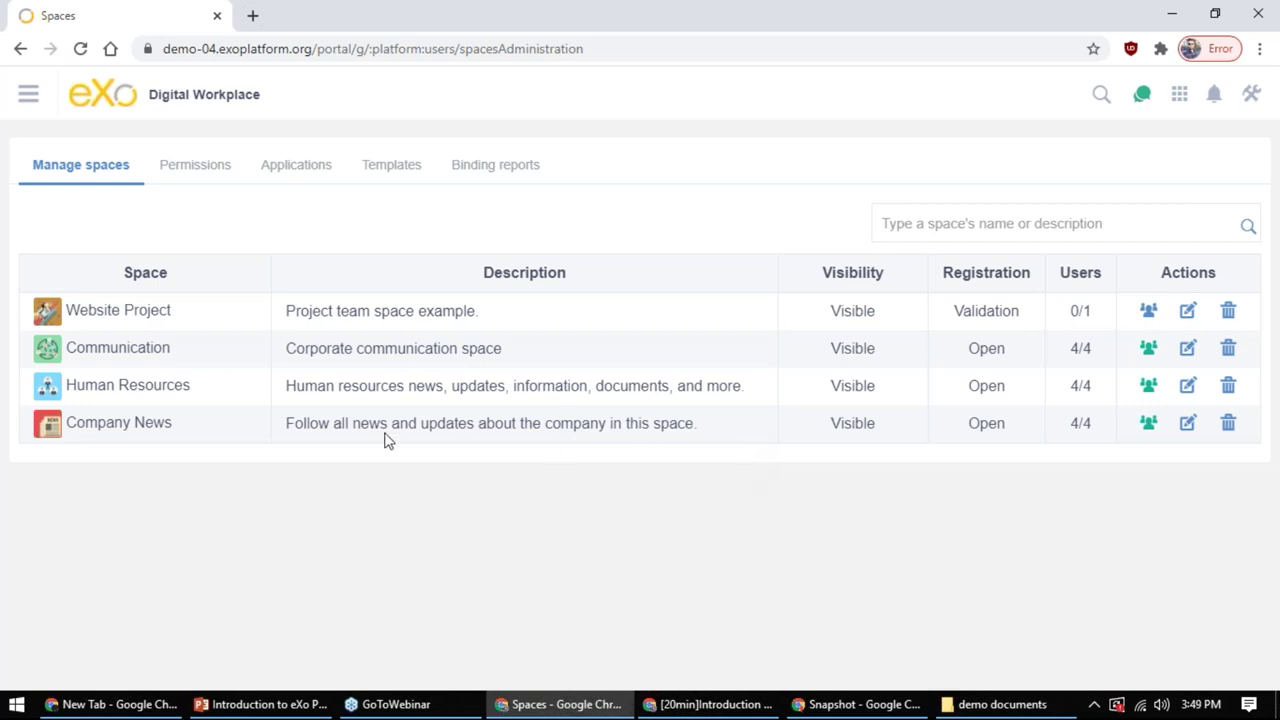
{"action": "left_click_drag", "start_coordinate": [184, 432], "coordinate": [68, 434]}
{"action": "left_click_drag", "start_coordinate": [214, 395], "coordinate": [66, 386]}
Try binding the Organization group to the Human Resources space, remove the group from the selection and cancel the binding
{"action": "left_click", "coordinate": [1146, 385]}
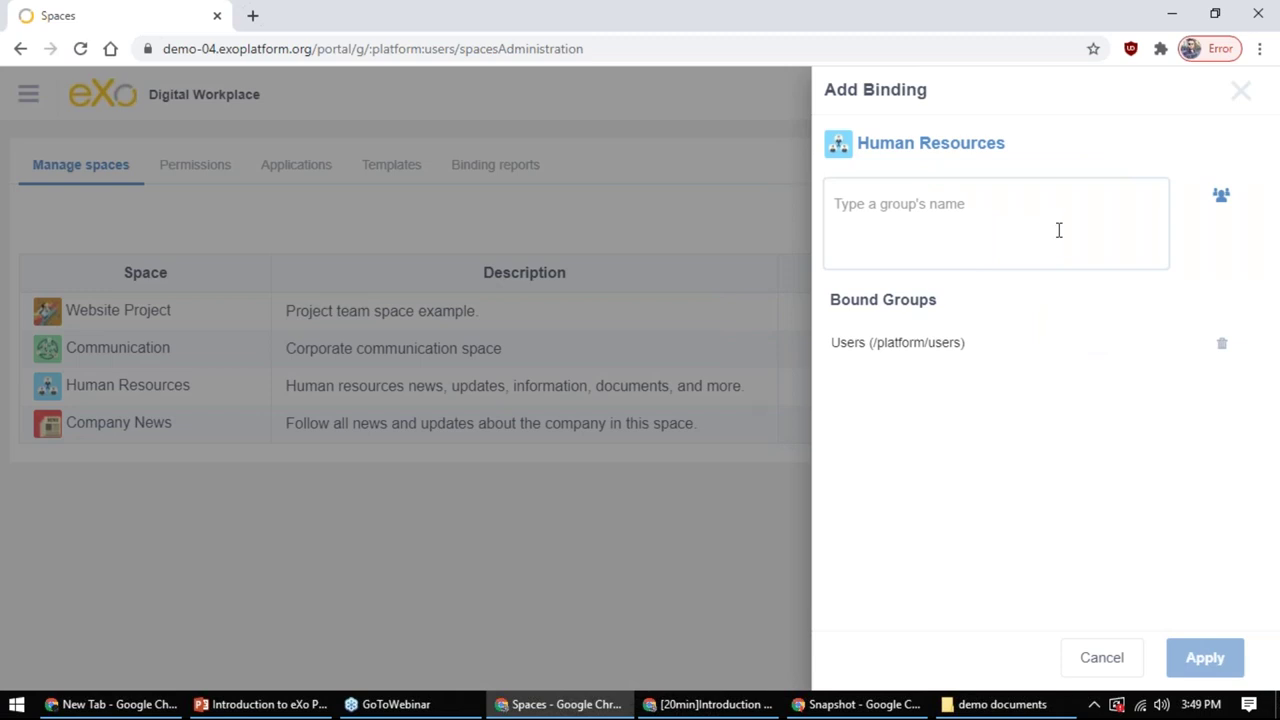
{"action": "left_click", "coordinate": [1221, 195]}
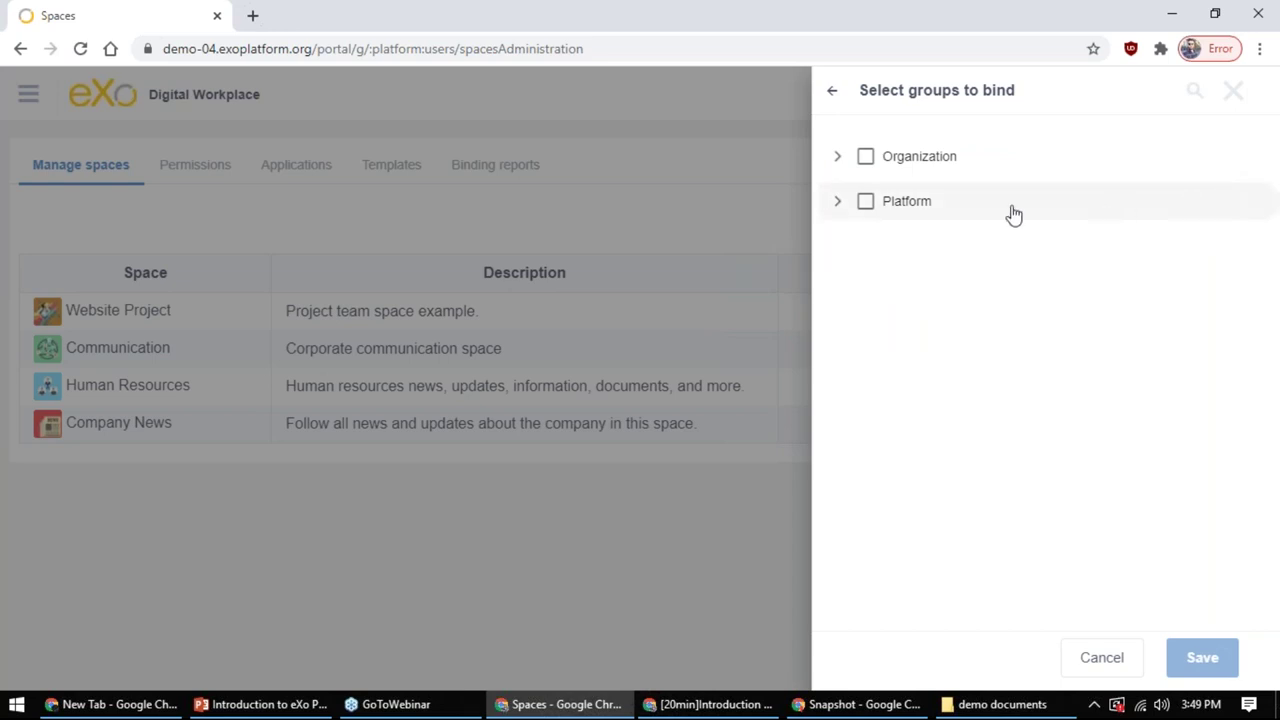
{"action": "left_click", "coordinate": [866, 158]}
{"action": "left_click", "coordinate": [1210, 661]}
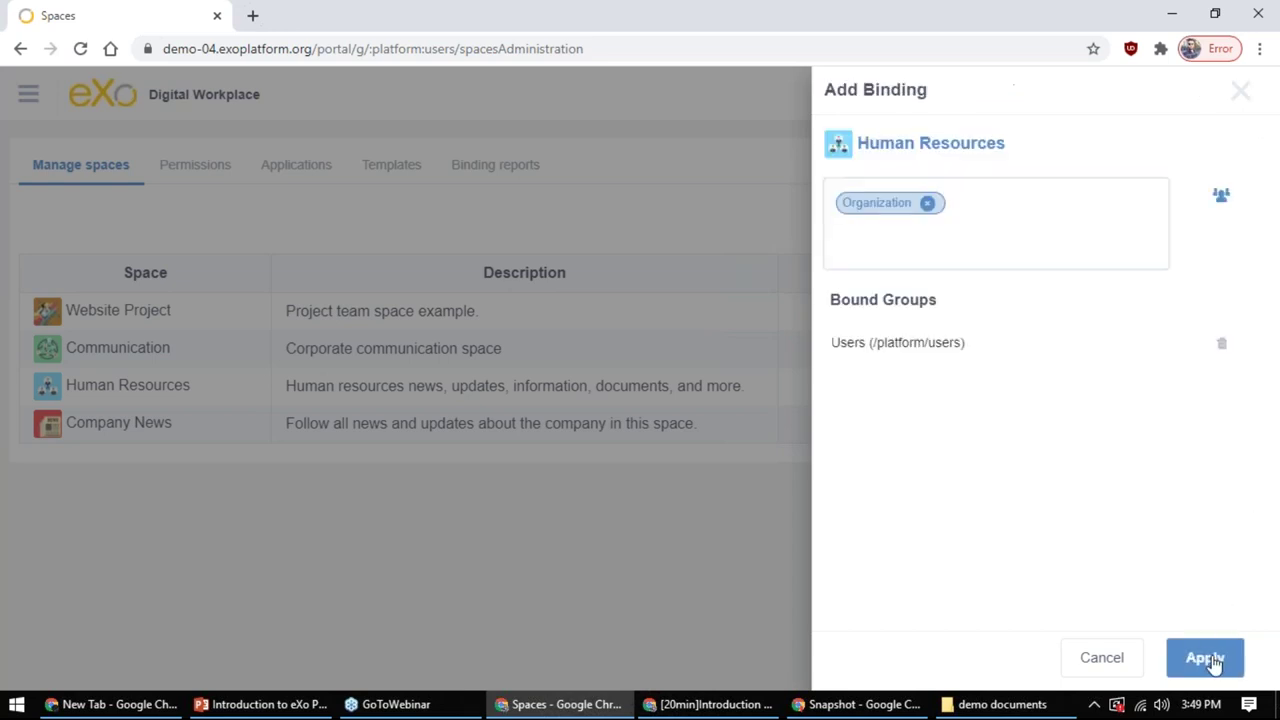
{"action": "left_click", "coordinate": [999, 202]}
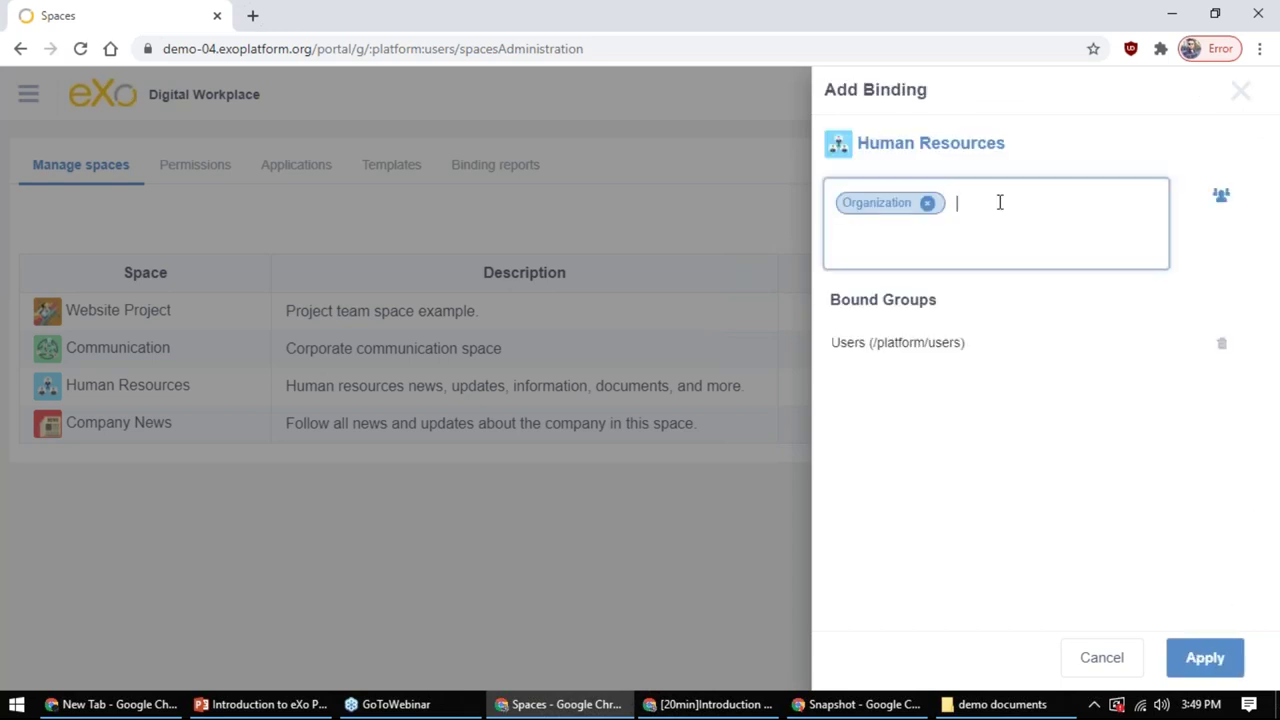
{"action": "left_click", "coordinate": [928, 204]}
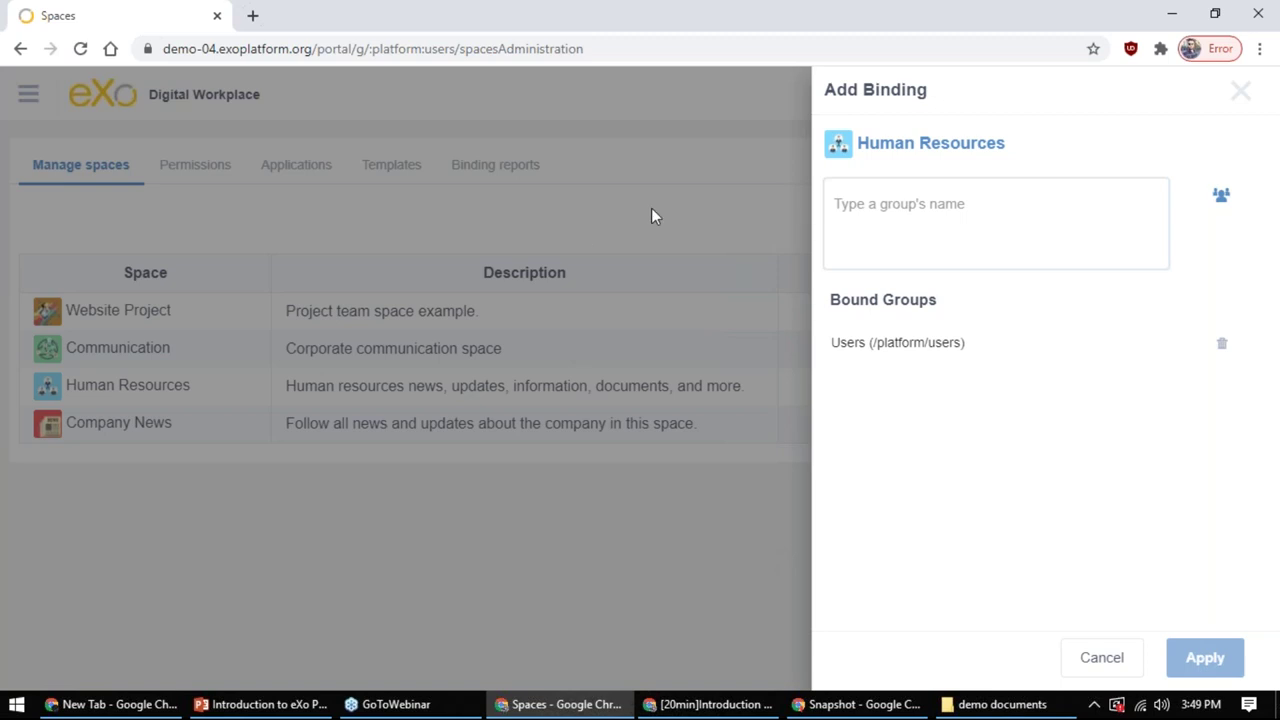
{"action": "left_click", "coordinate": [1102, 664]}
Open the binding reports and examine the space name search and the binding operation filter options
{"action": "left_click", "coordinate": [495, 166]}
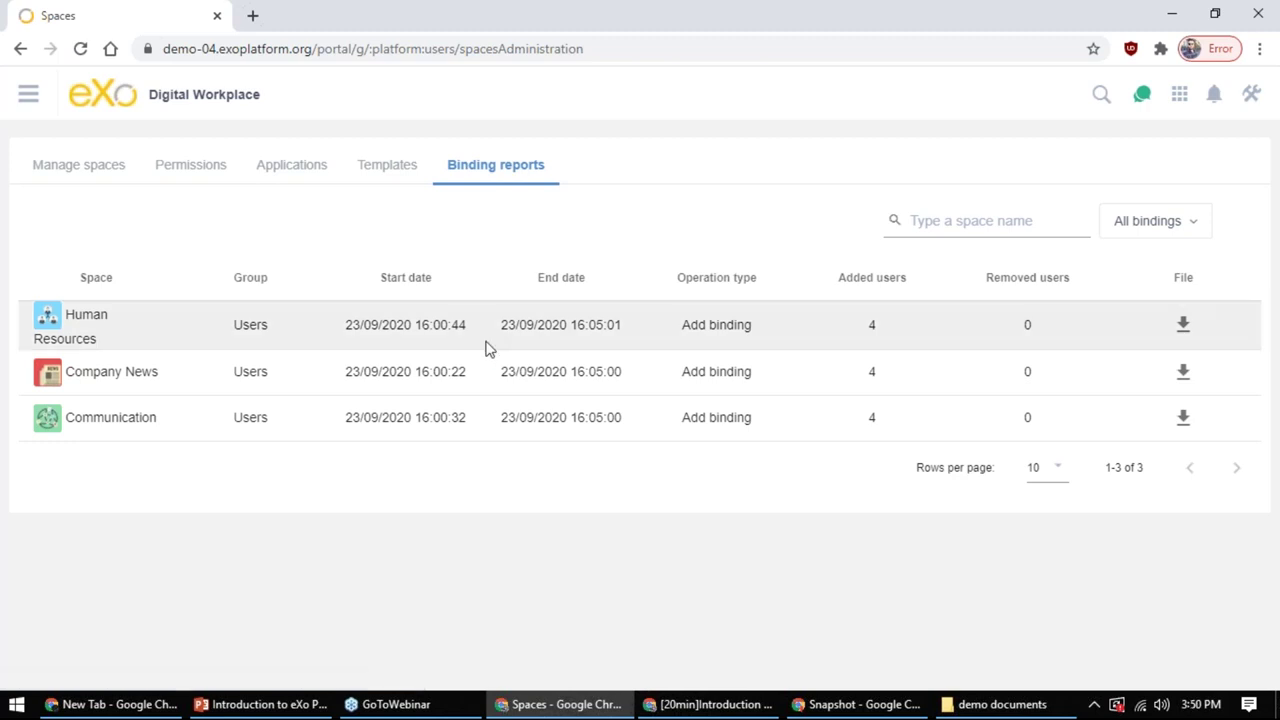
{"action": "left_click", "coordinate": [971, 231]}
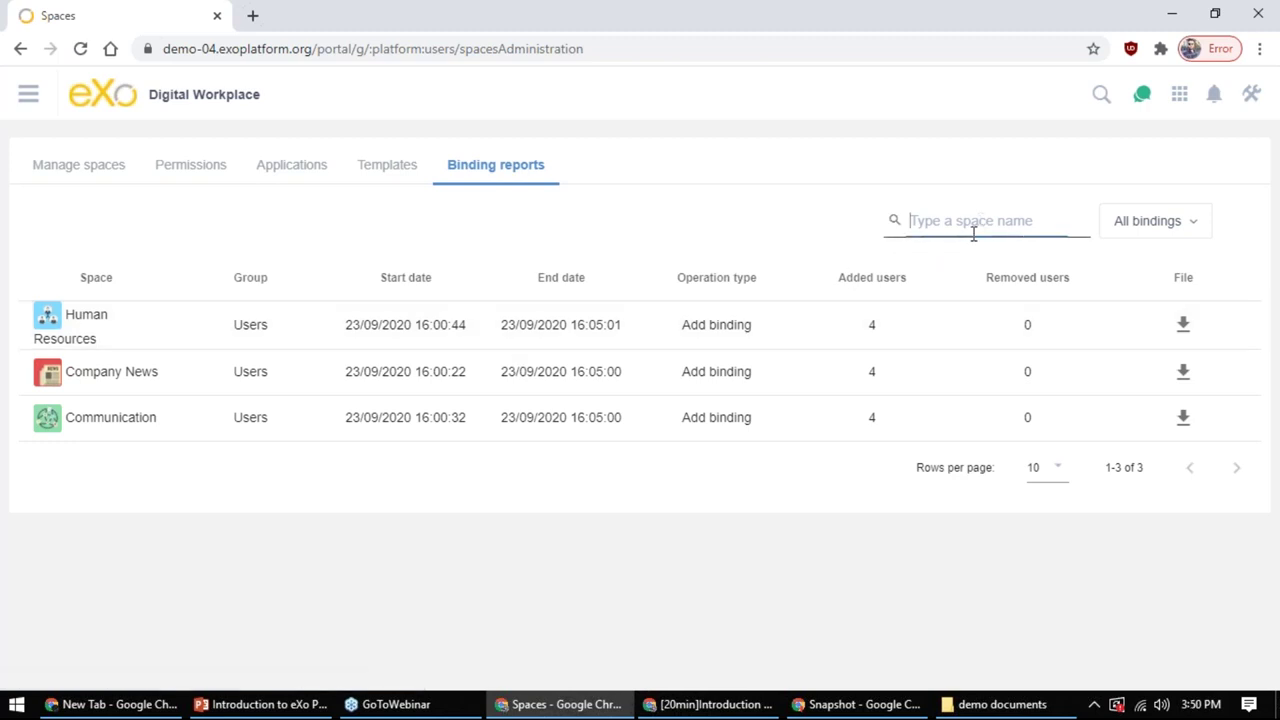
{"action": "left_click", "coordinate": [1142, 229]}
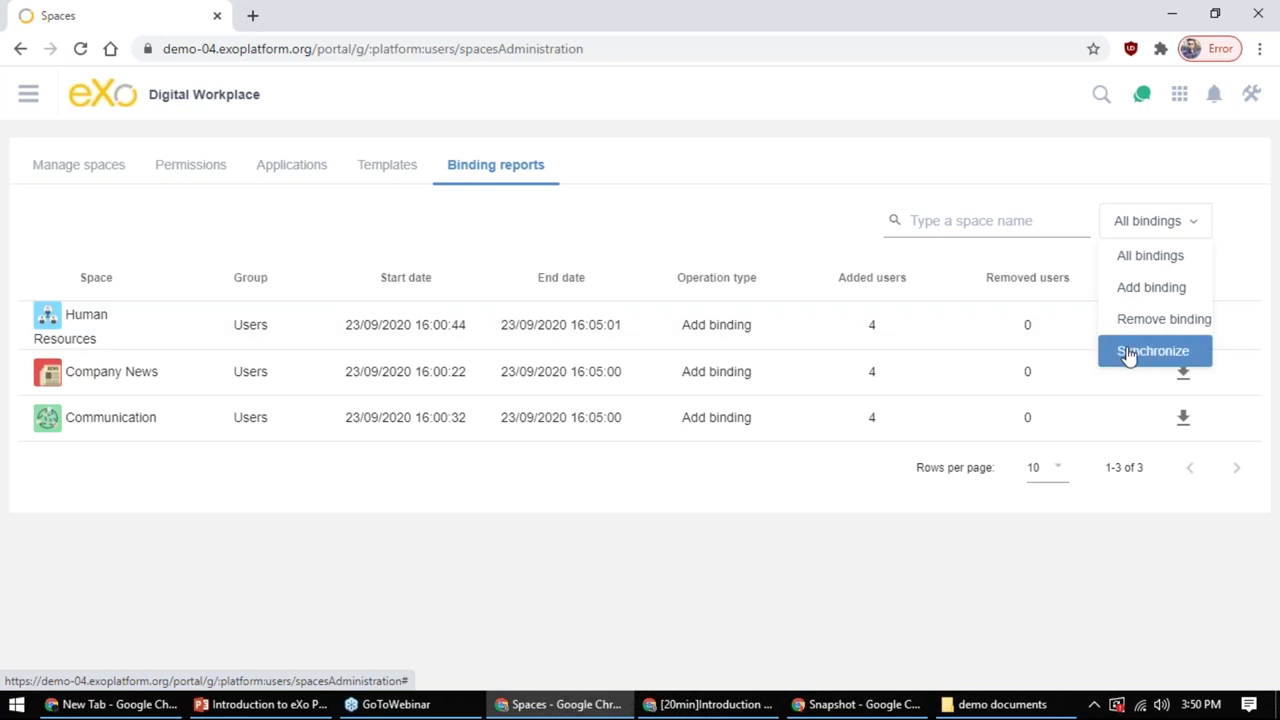
{"action": "left_click", "coordinate": [830, 211]}
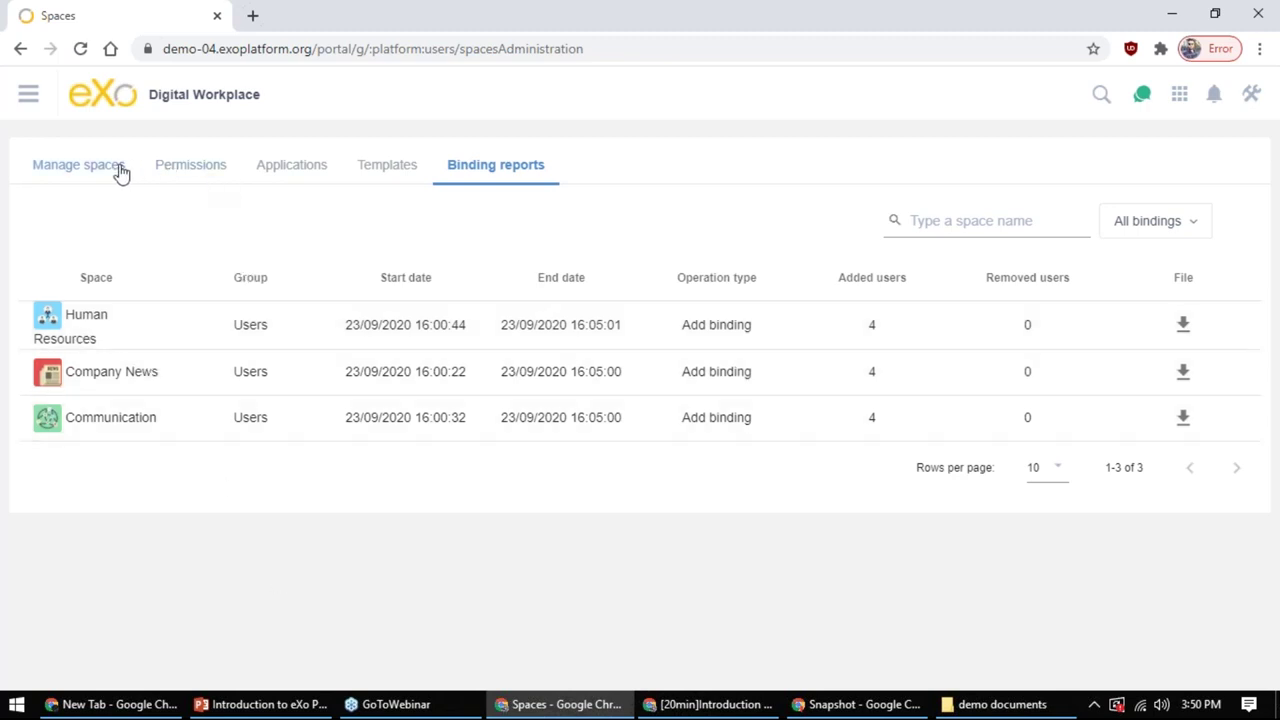
Return to the managed spaces list and switch to the PowerPoint presentation
{"action": "left_click", "coordinate": [93, 177]}
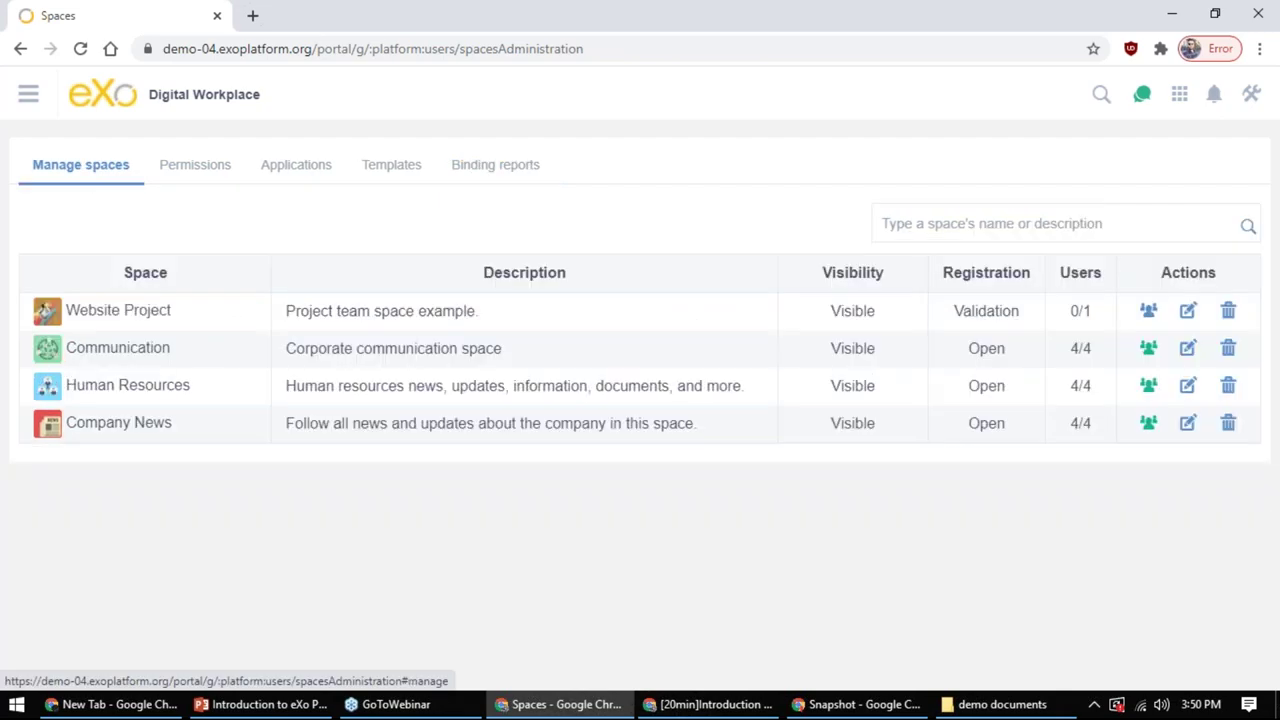
{"action": "left_click", "coordinate": [296, 706]}
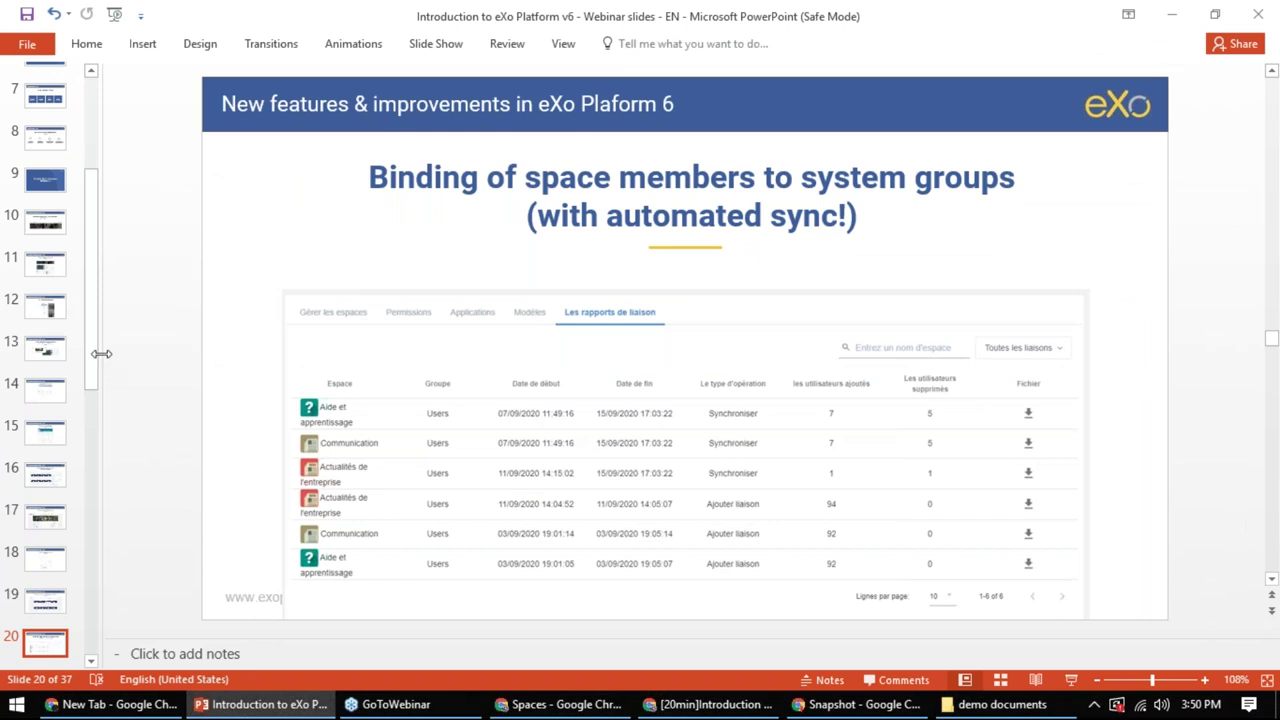
Show the global search slide and the OneDrive or Google Drive connection slide, and switch back to the workplace in the browser
{"action": "left_click_drag", "start_coordinate": [88, 421], "coordinate": [91, 503]}
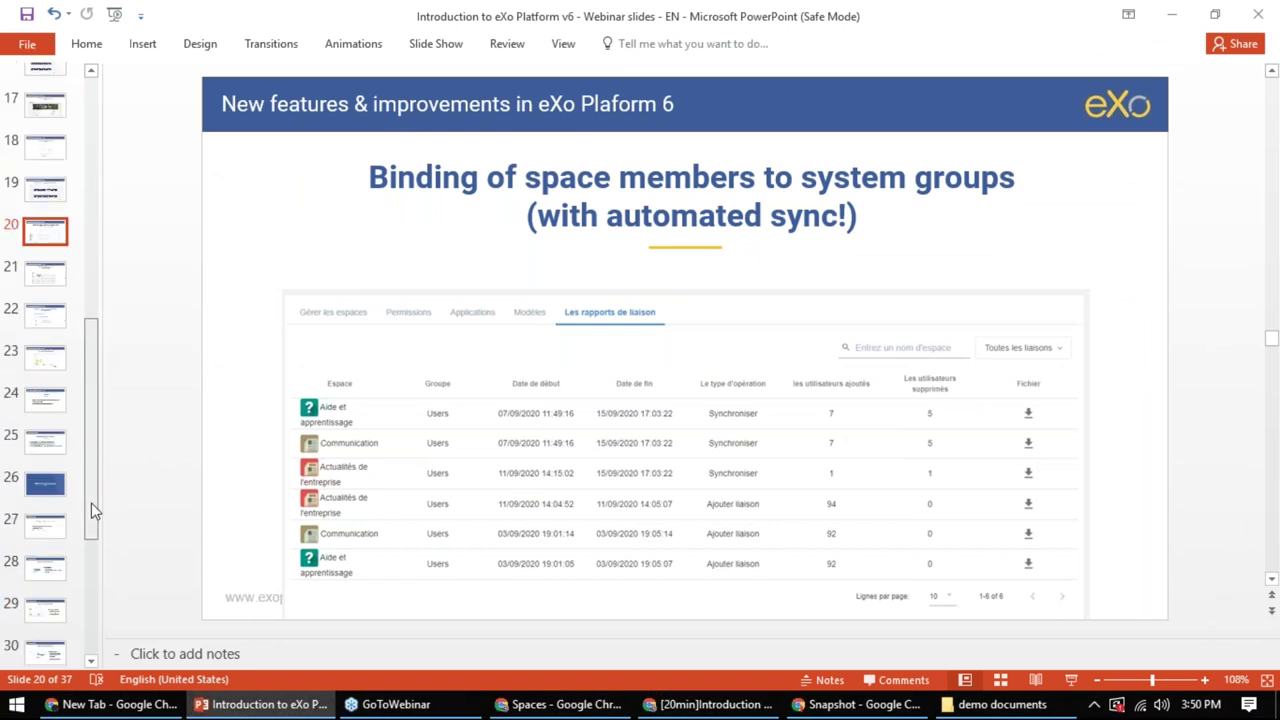
{"action": "left_click", "coordinate": [46, 277]}
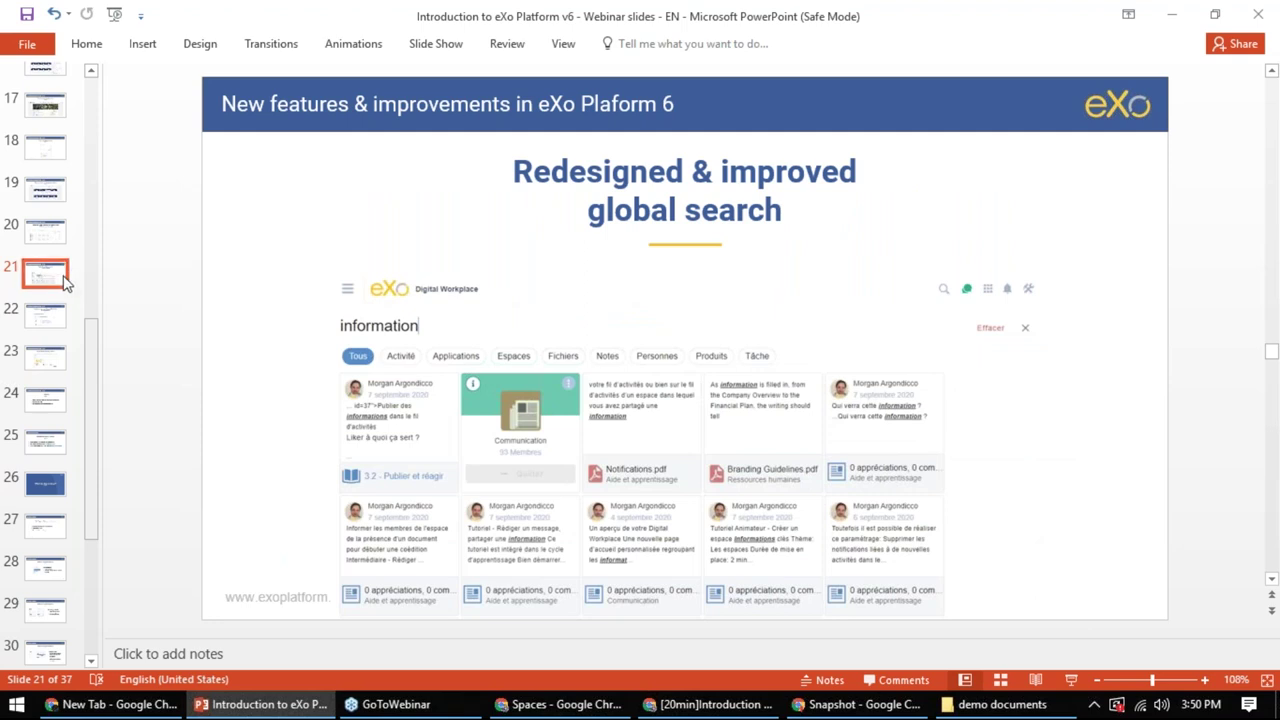
{"action": "left_click", "coordinate": [44, 318]}
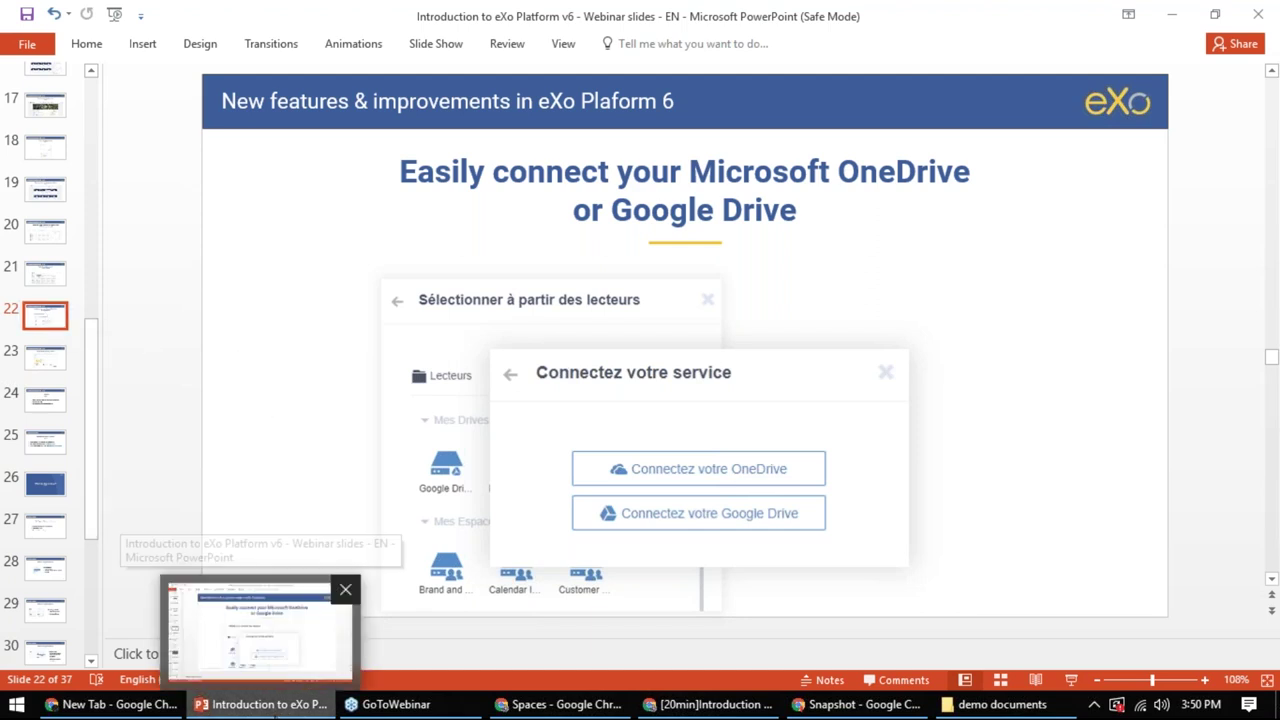
{"action": "left_click", "coordinate": [263, 704]}
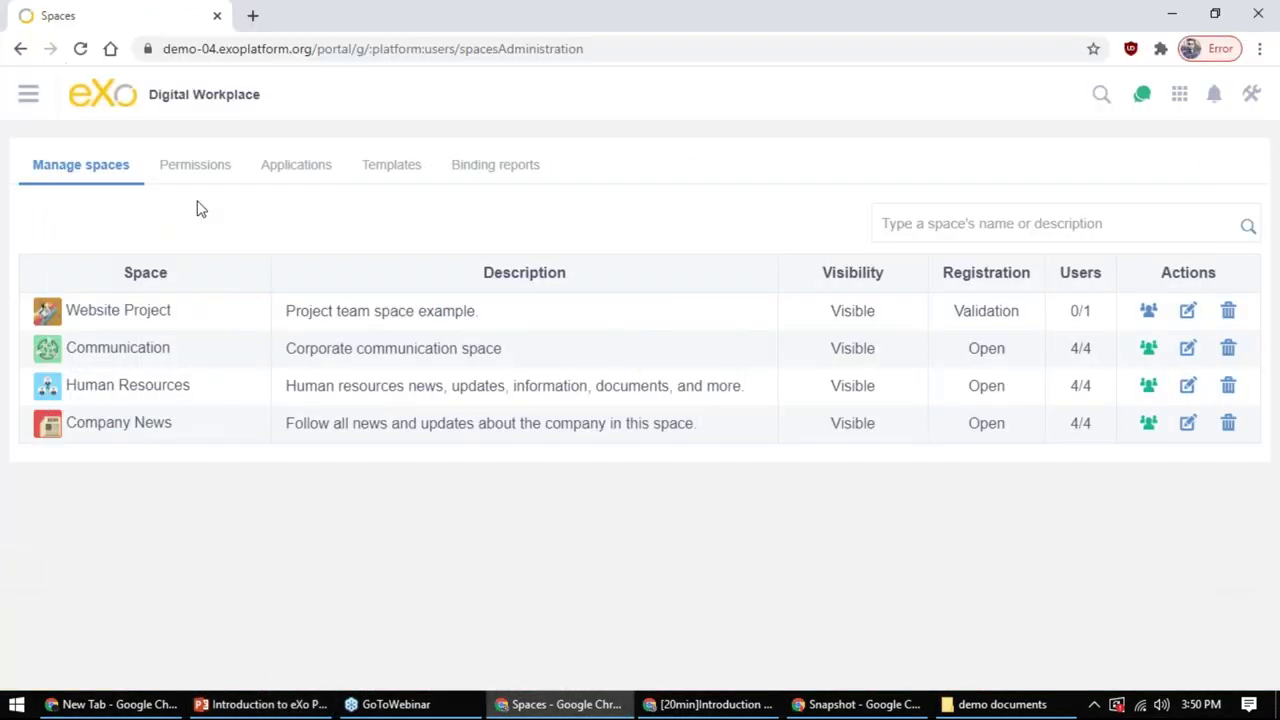
Open the Website Project space, followed by the Human Resources space from the recent spaces
{"action": "left_click", "coordinate": [23, 90]}
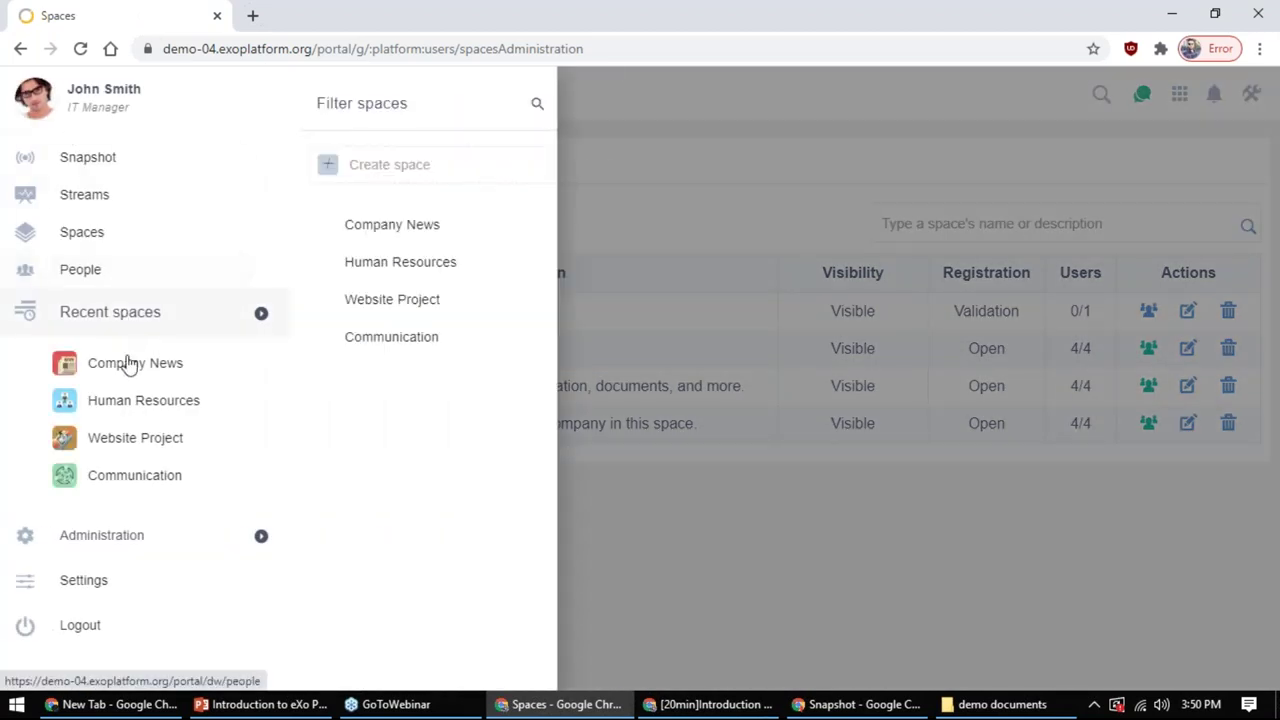
{"action": "left_click", "coordinate": [148, 444]}
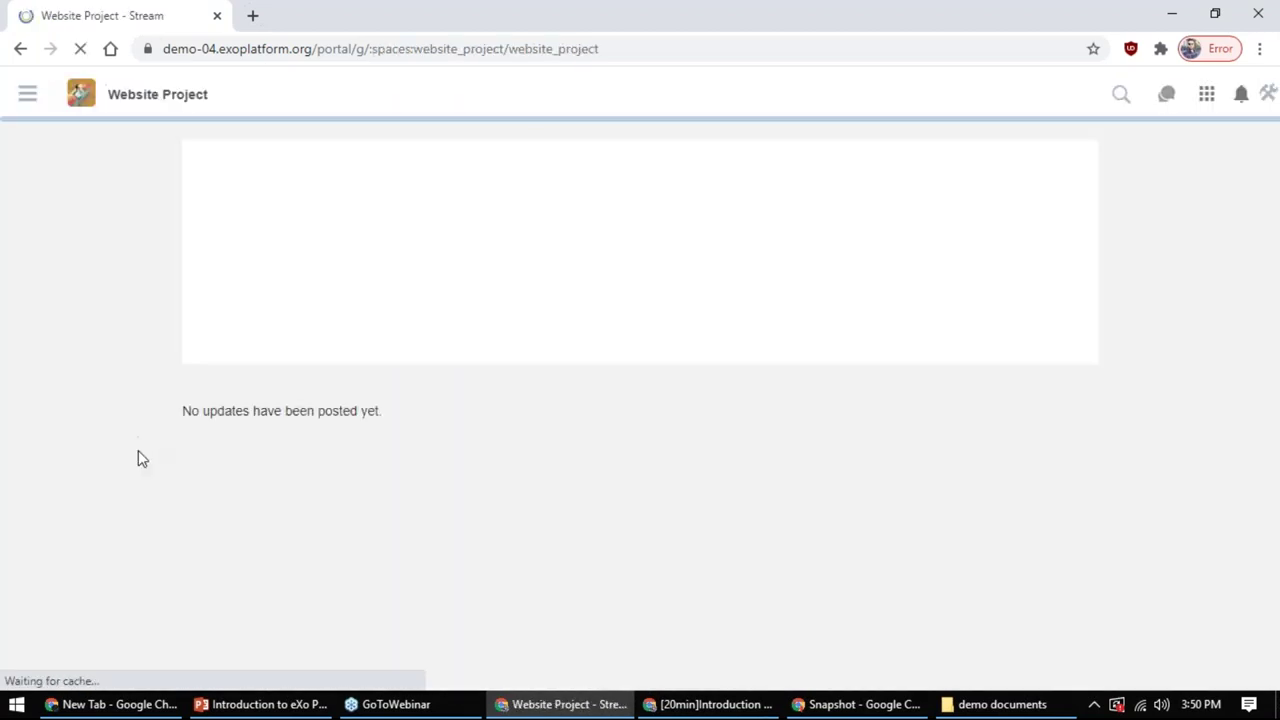
{"action": "left_click", "coordinate": [28, 93]}
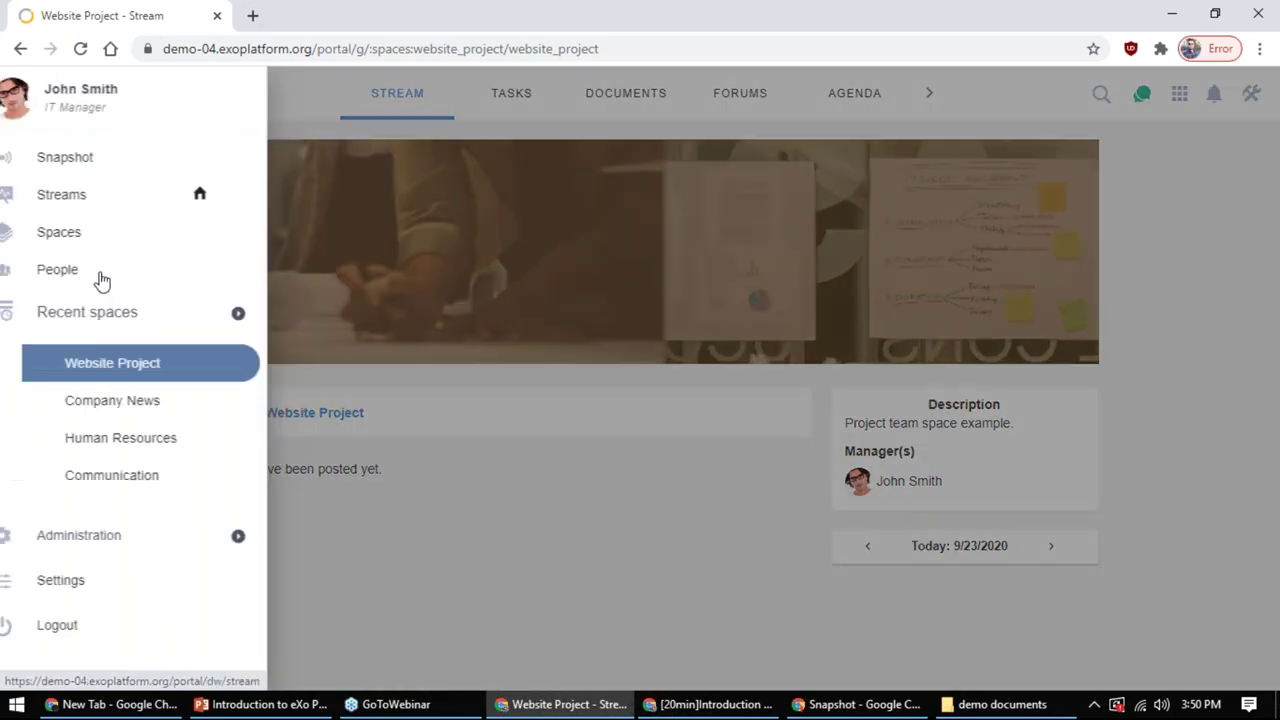
{"action": "left_click", "coordinate": [165, 437]}
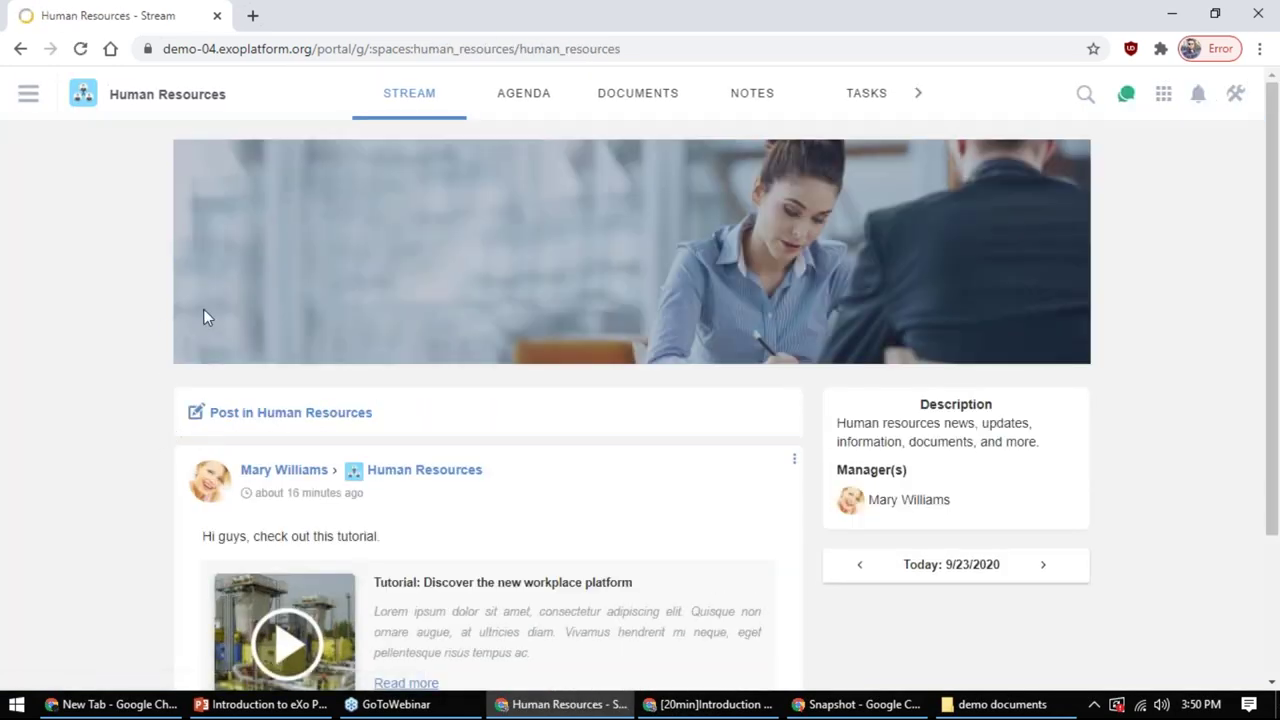
Open Google Drive in a new browser tab and close that tab again
{"action": "left_click", "coordinate": [253, 15]}
{"action": "left_click", "coordinate": [203, 79]}
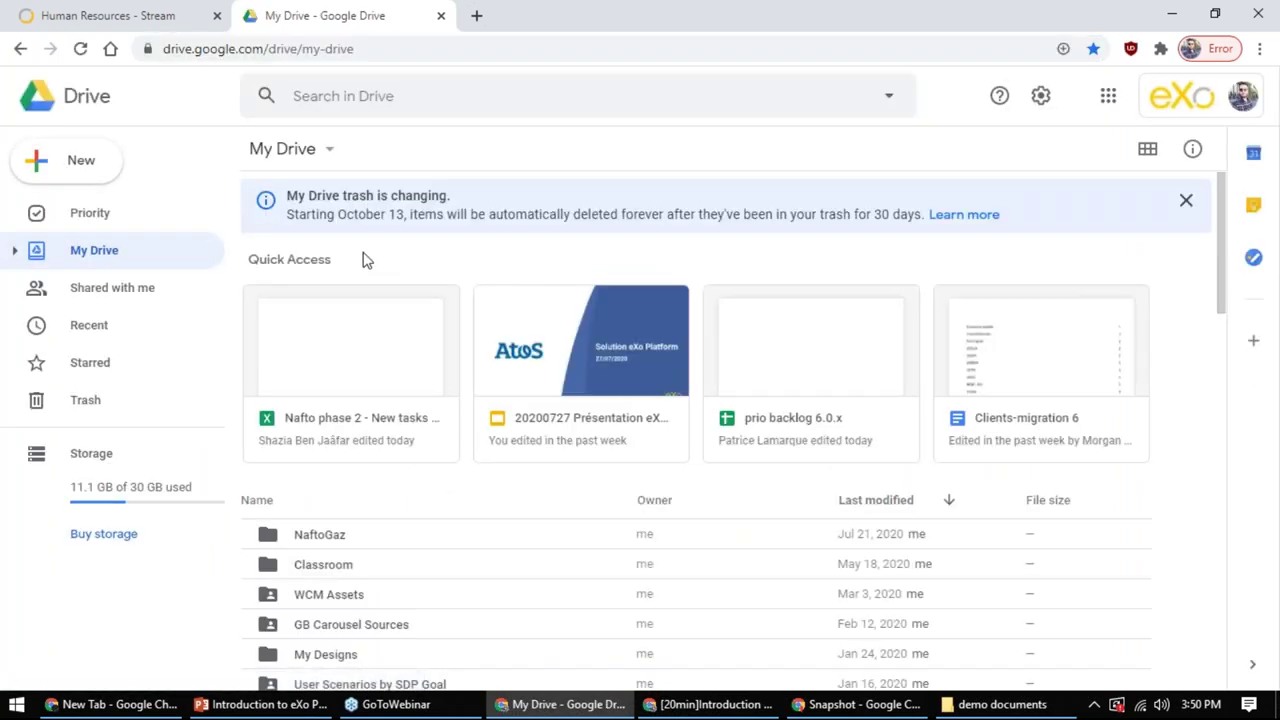
{"action": "middle_click", "coordinate": [316, 10]}
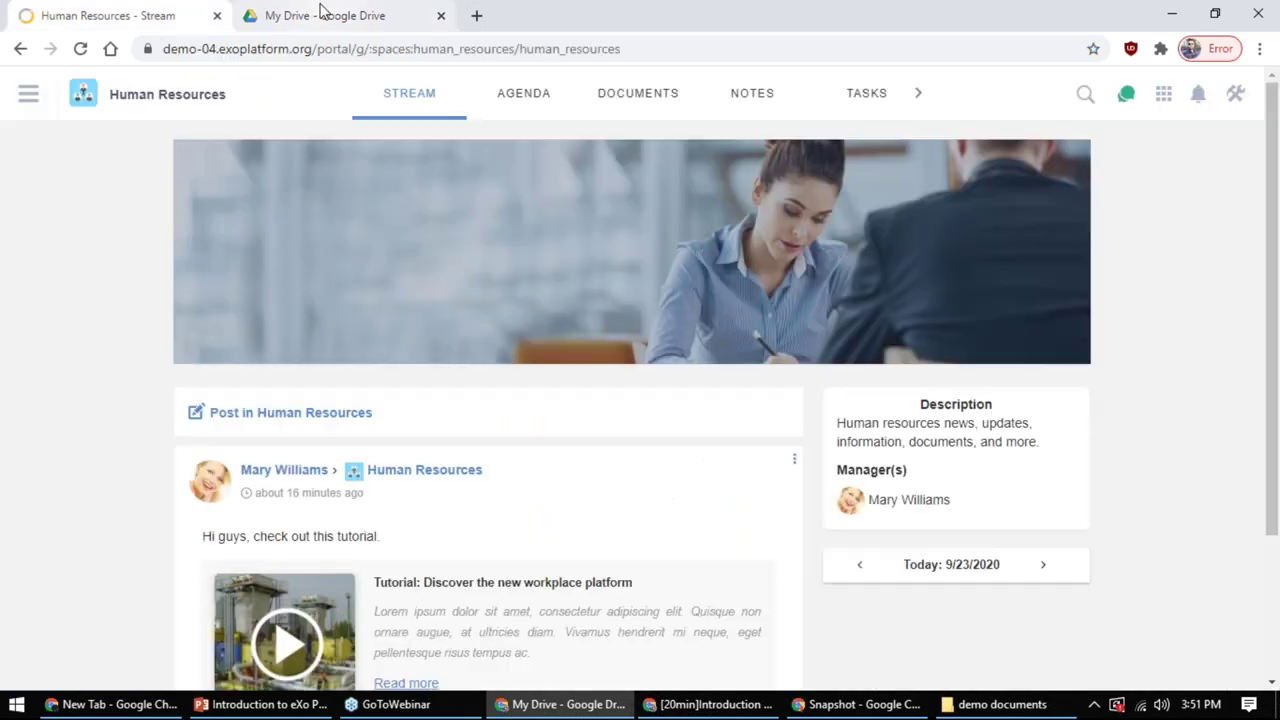
Return to the Website Project space and start a new post with a file attachment
{"action": "left_click", "coordinate": [28, 94]}
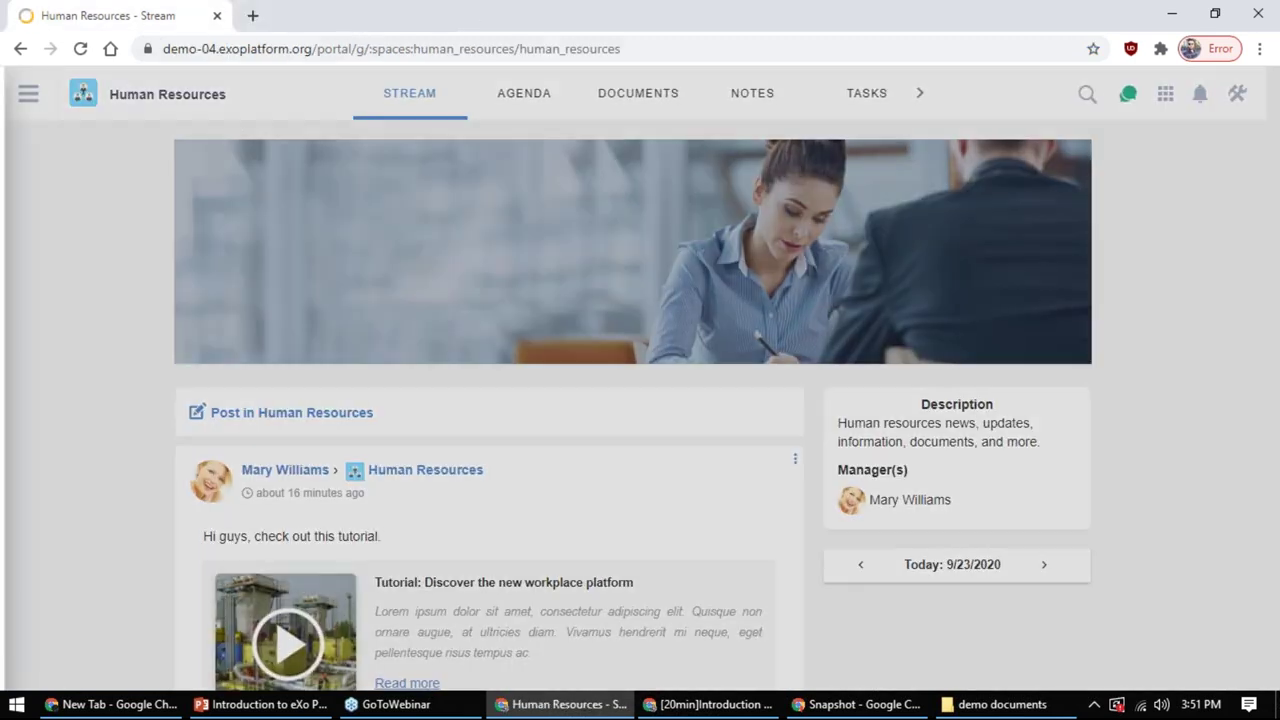
{"action": "left_click", "coordinate": [134, 401]}
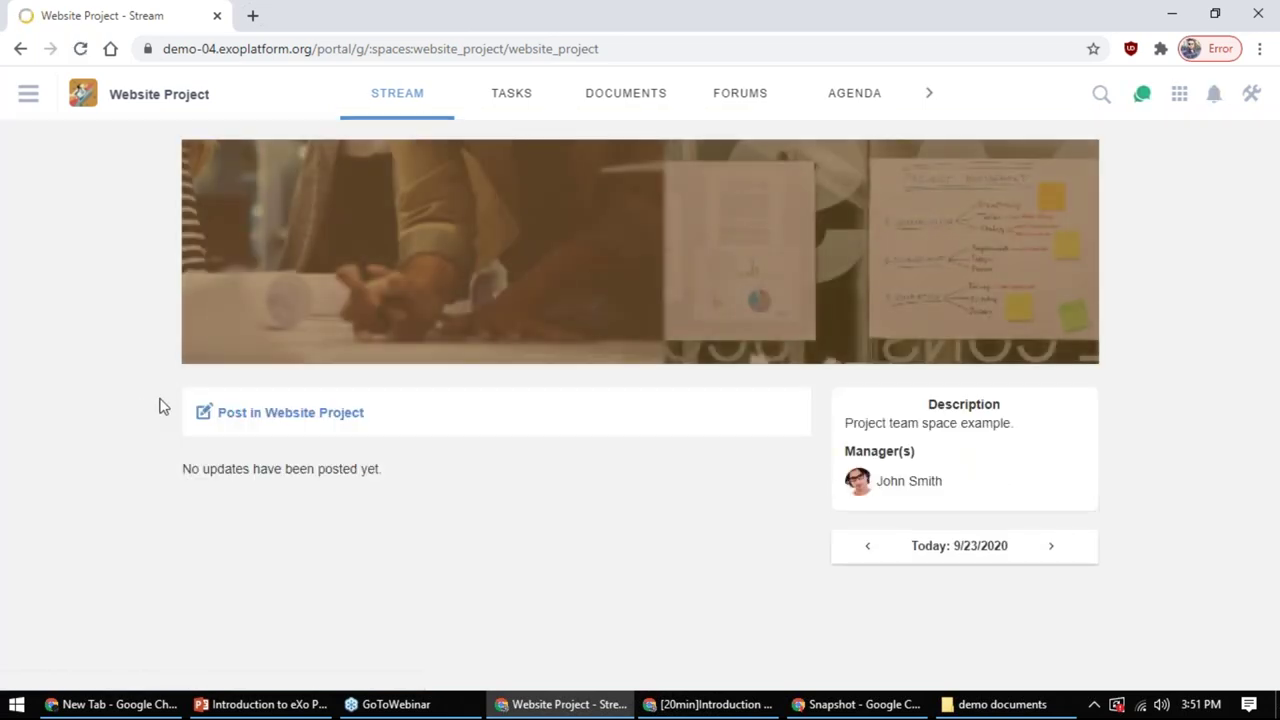
{"action": "left_click", "coordinate": [249, 414]}
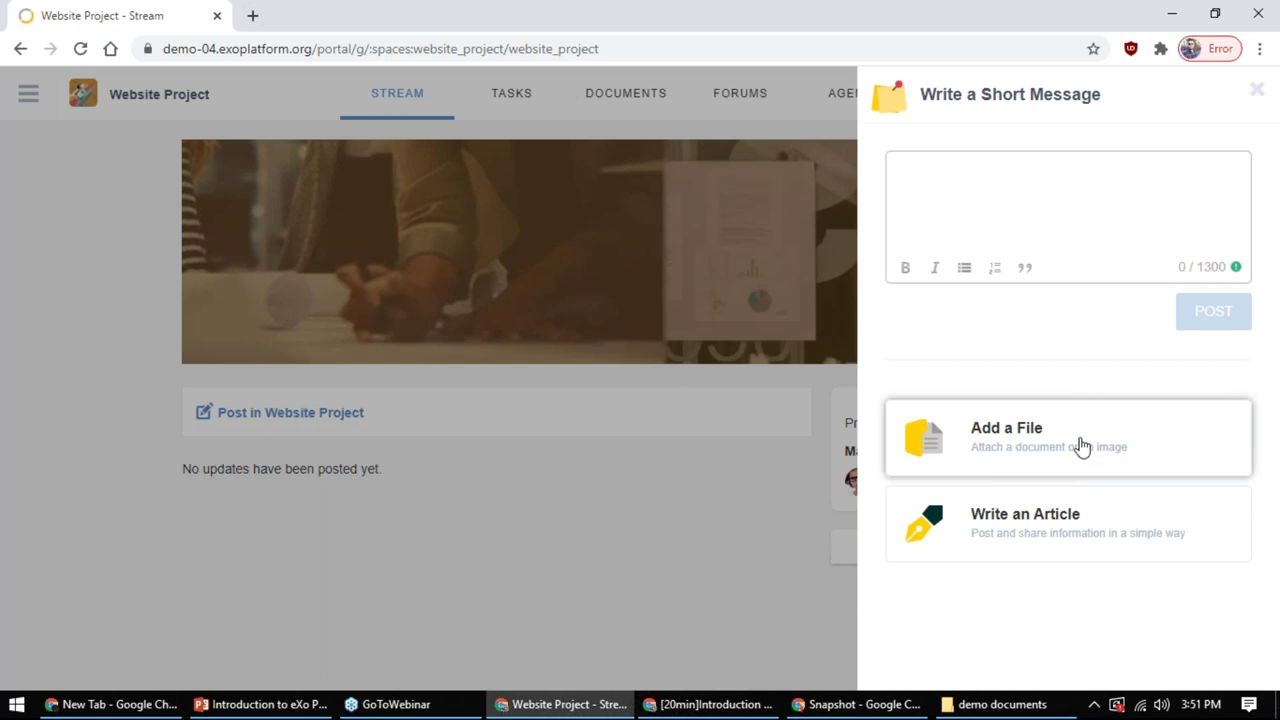
{"action": "left_click", "coordinate": [1082, 446]}
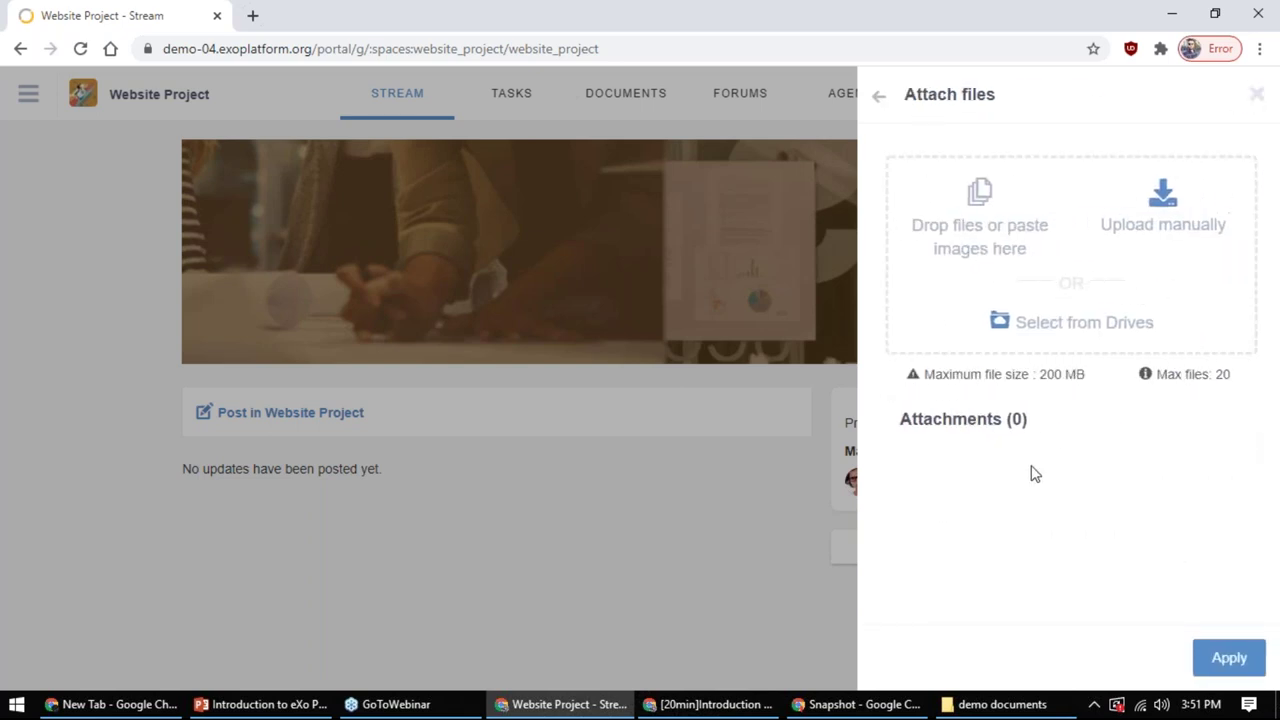
Choose to attach from drives, go up to the full list of drives and open the cloud service connection options
{"action": "left_click", "coordinate": [1081, 325]}
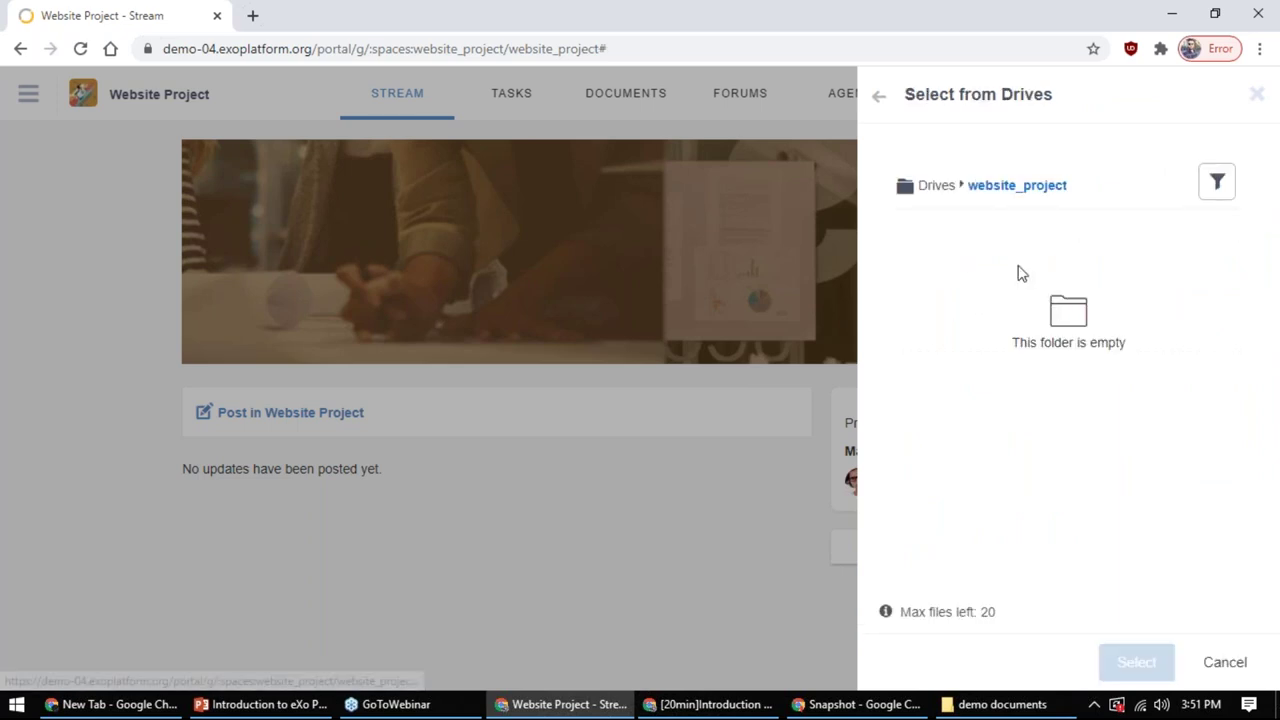
{"action": "left_click", "coordinate": [931, 190]}
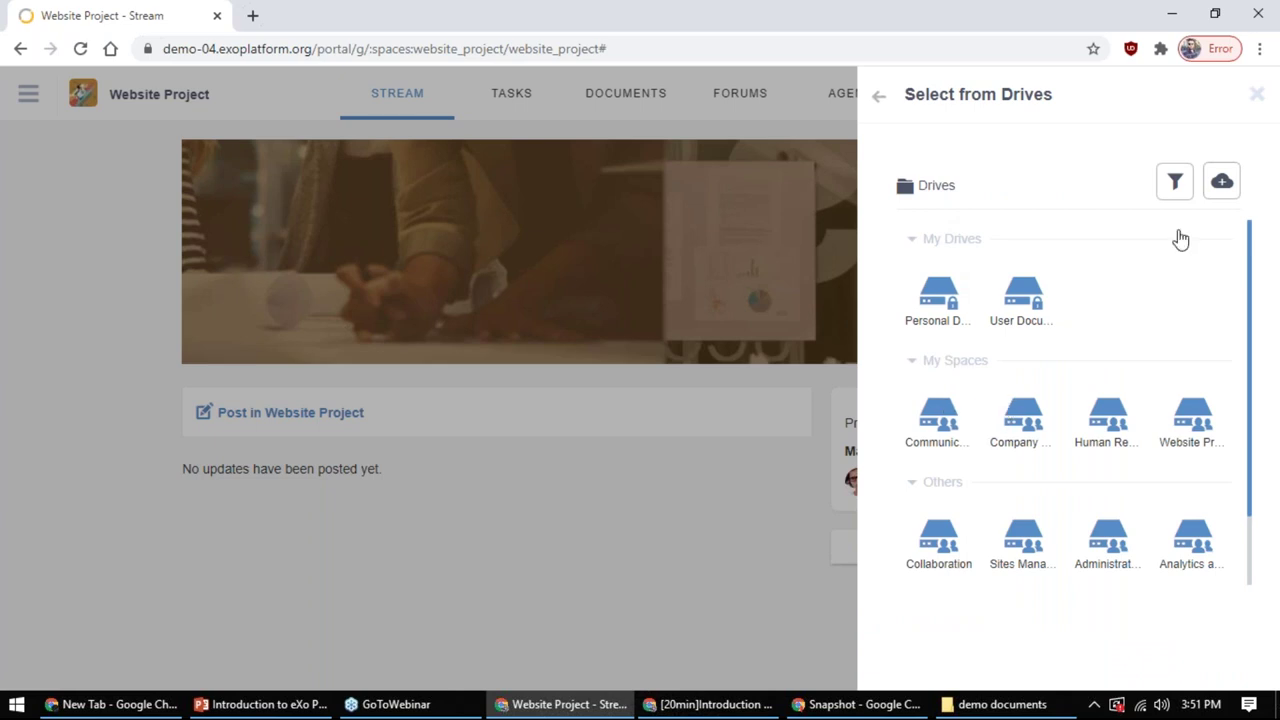
{"action": "left_click", "coordinate": [1222, 182]}
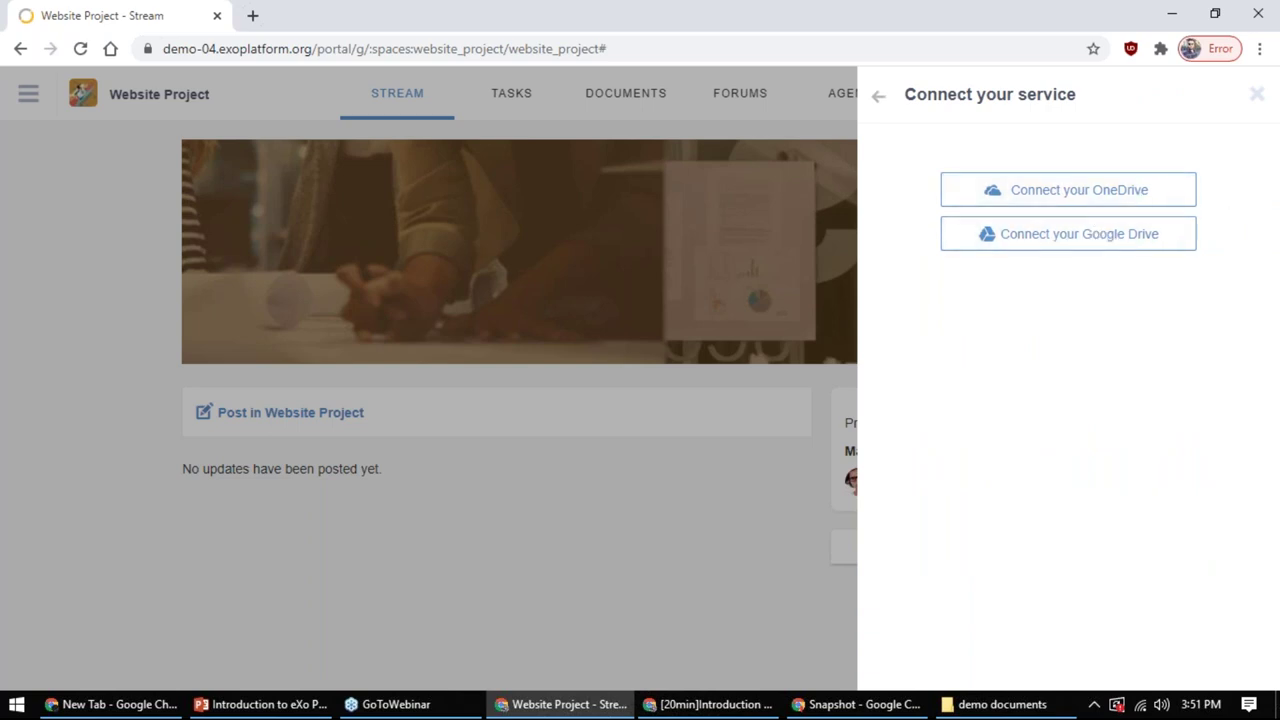
Start connecting OneDrive, close the Microsoft sign-in page, back out of the service connection and dismiss the post composer
{"action": "left_click", "coordinate": [1091, 200]}
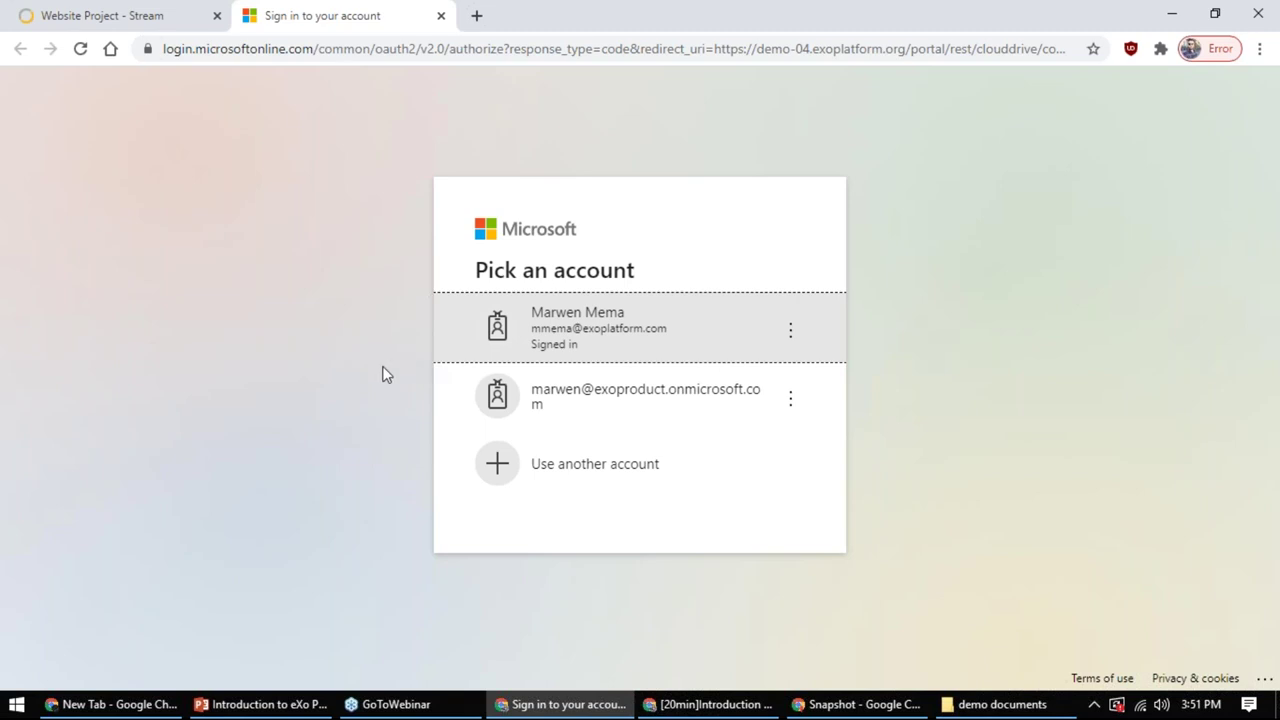
{"action": "middle_click", "coordinate": [290, 8]}
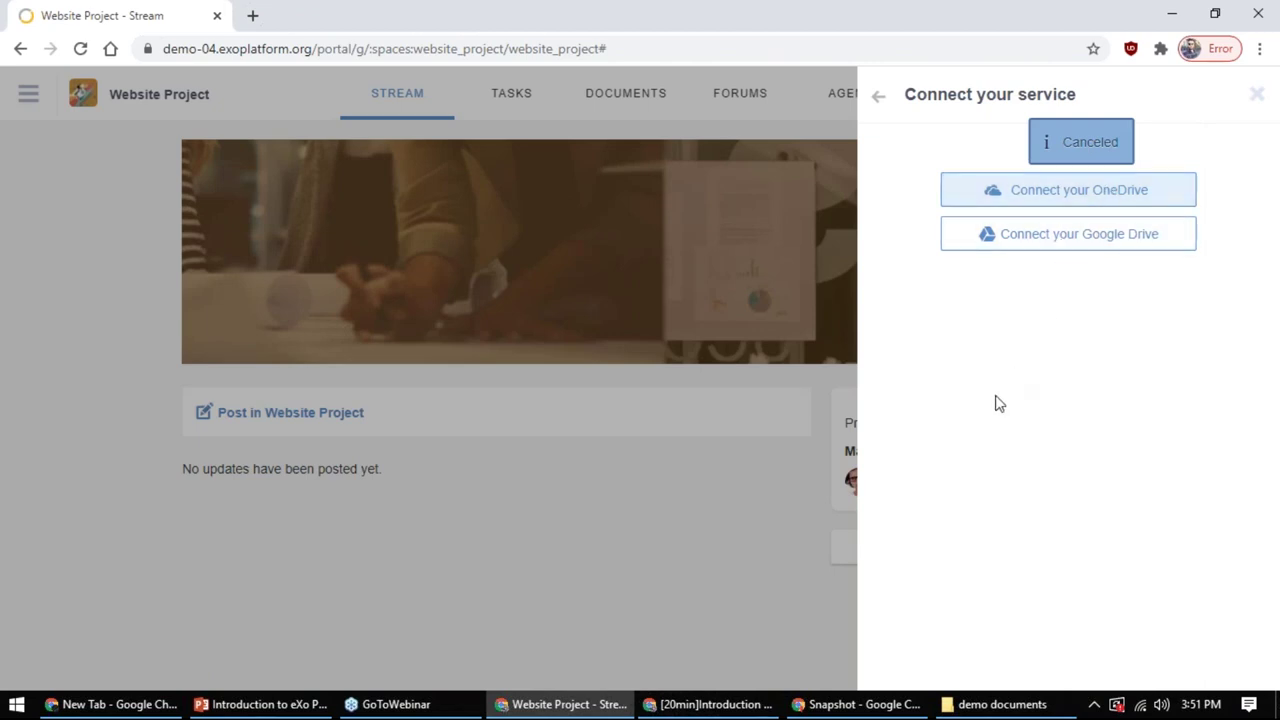
{"action": "left_click", "coordinate": [730, 365]}
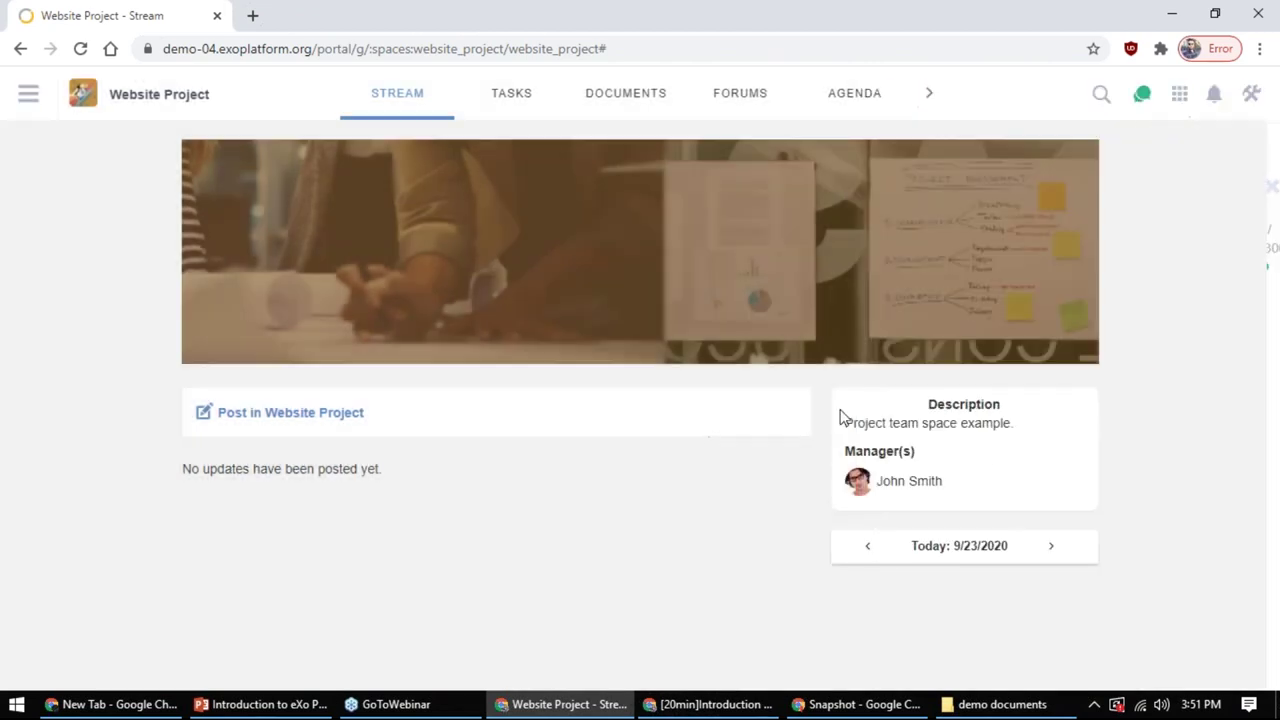
{"action": "left_click", "coordinate": [316, 422]}
{"action": "left_click", "coordinate": [877, 97]}
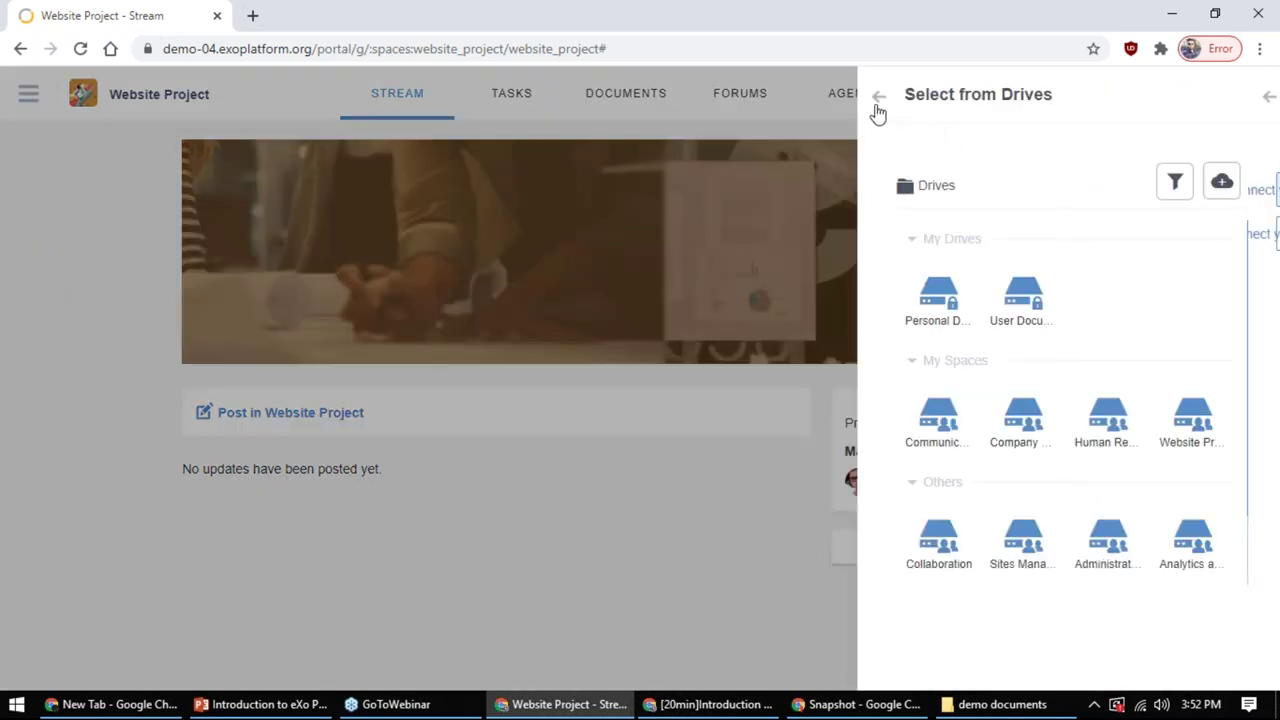
{"action": "left_click", "coordinate": [508, 388]}
Show the site branding slide in PowerPoint, switch back to the browser and open the Branding administration page
{"action": "left_click", "coordinate": [262, 704]}
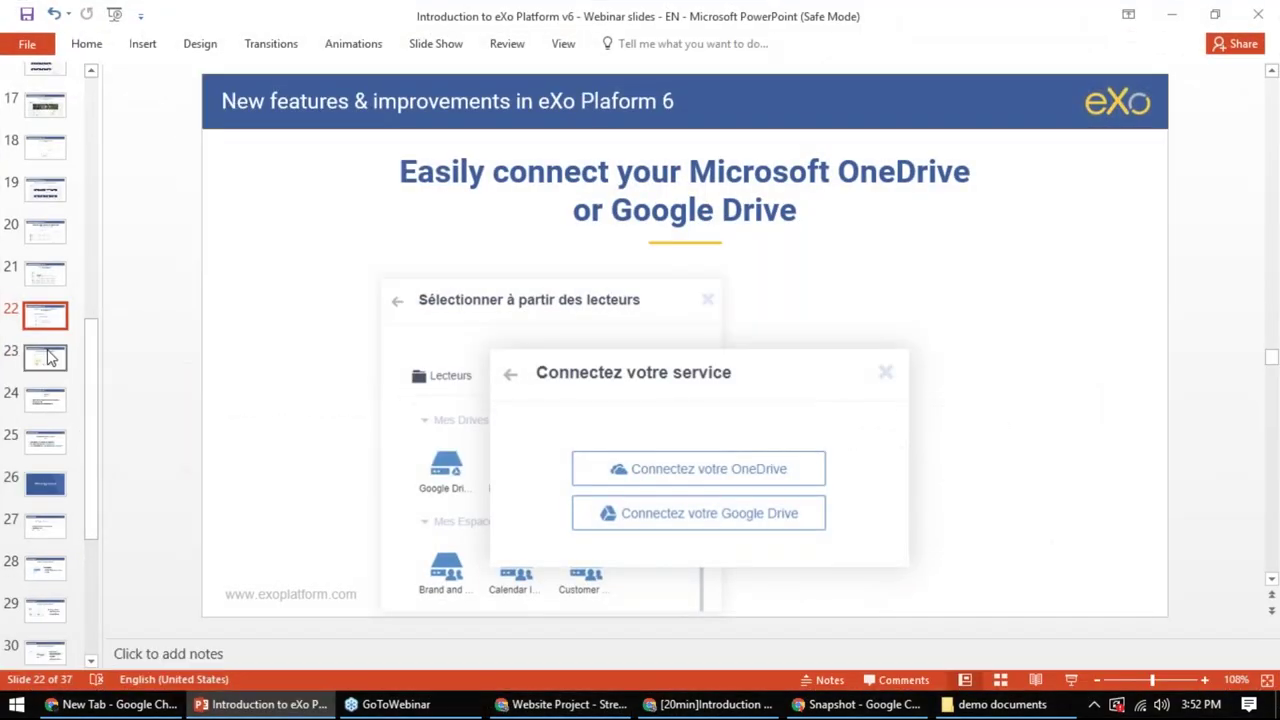
{"action": "left_click", "coordinate": [50, 357]}
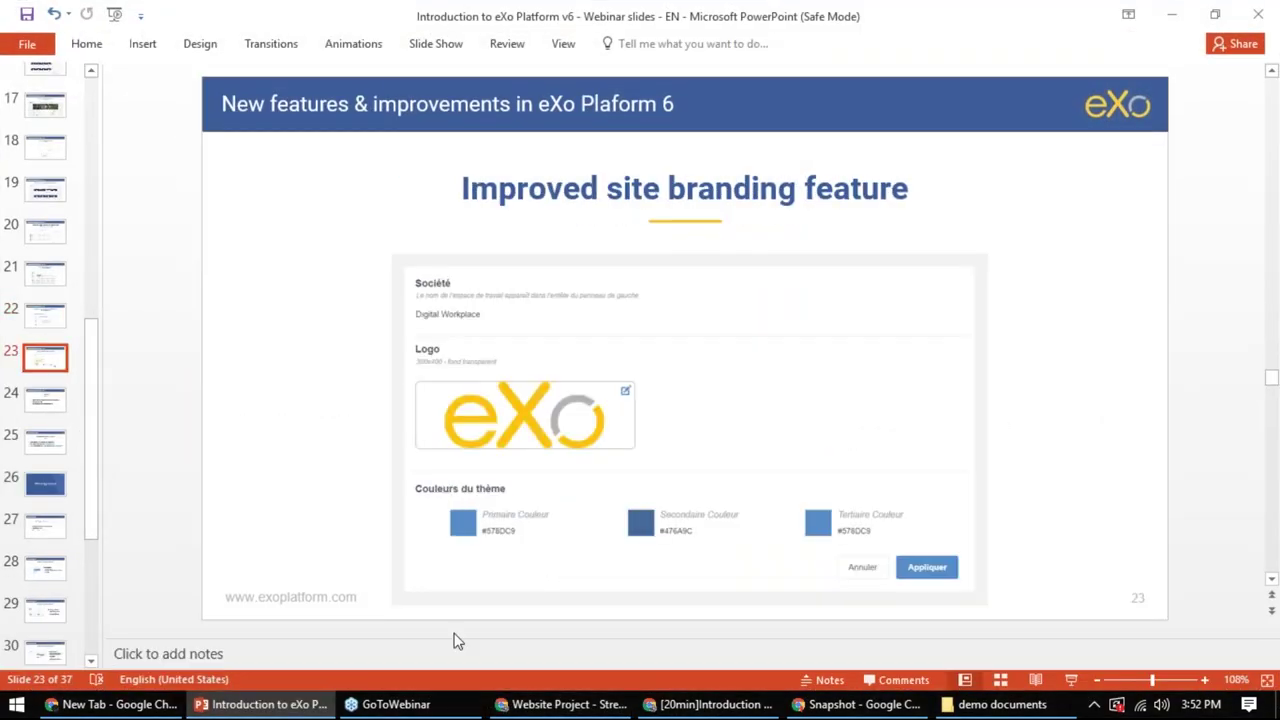
{"action": "left_click", "coordinate": [272, 703]}
{"action": "left_click", "coordinate": [29, 104]}
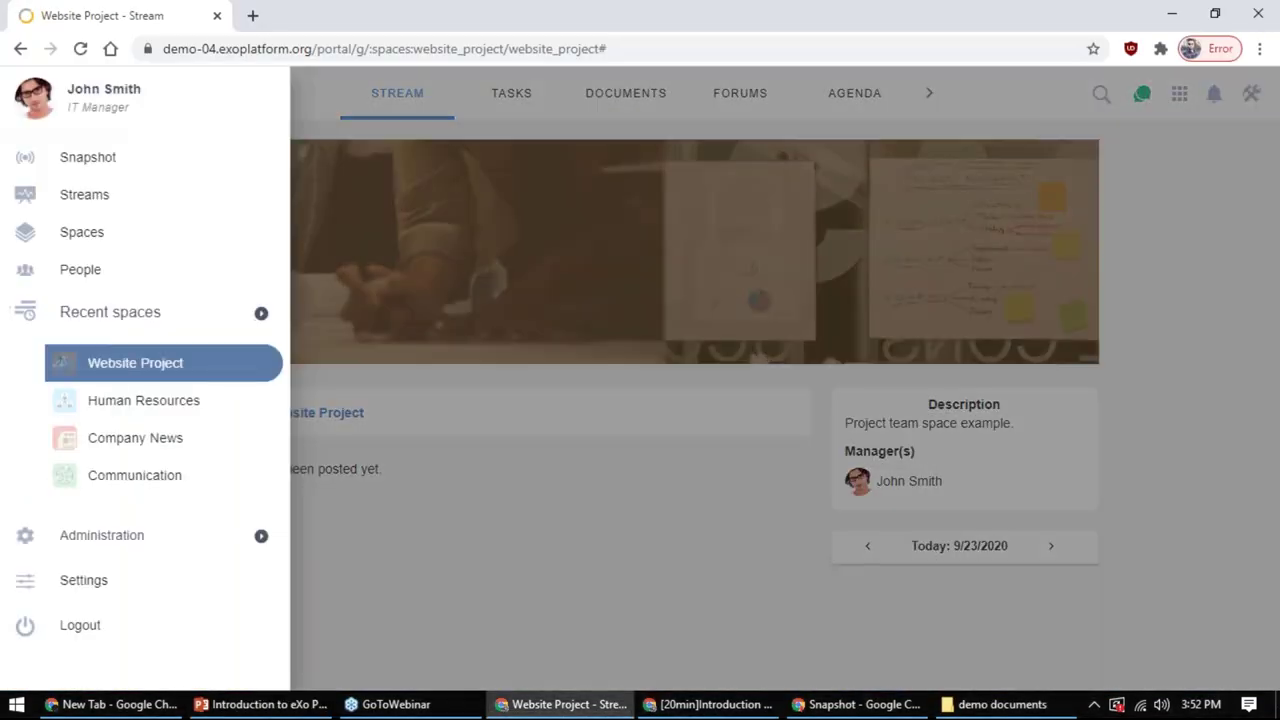
{"action": "mouse_move", "coordinate": [110, 550]}
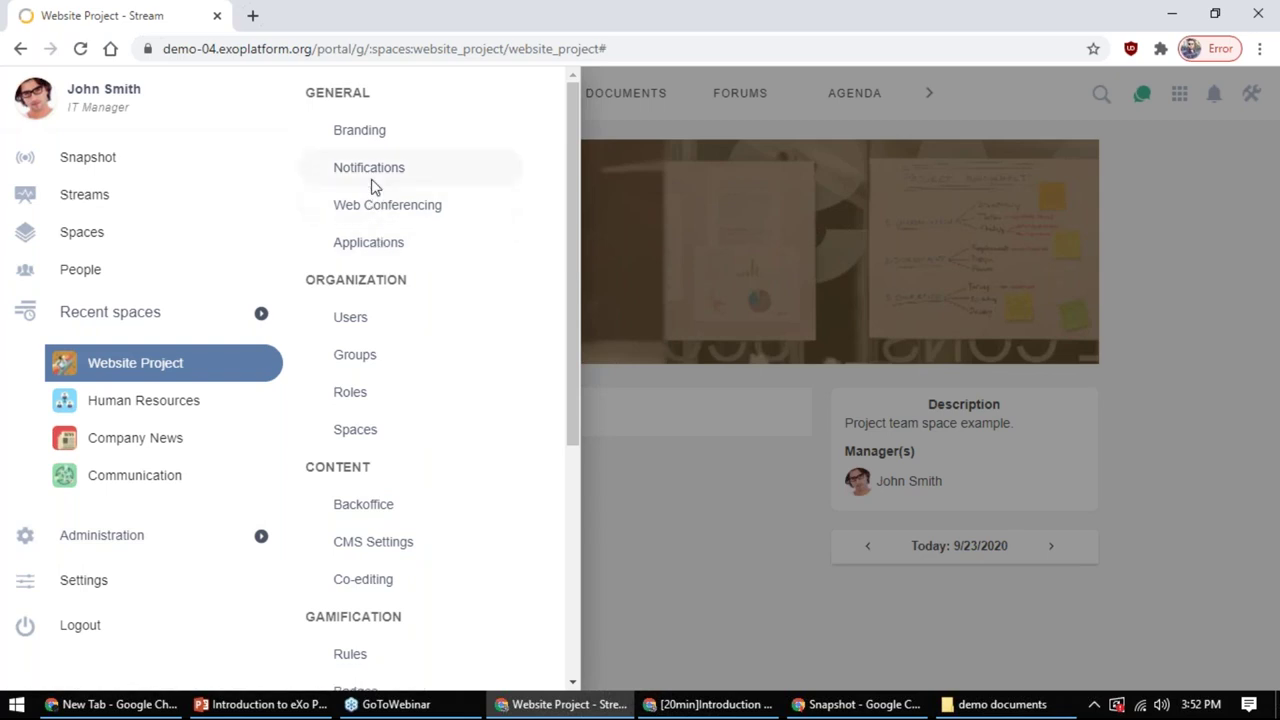
{"action": "left_click", "coordinate": [360, 132]}
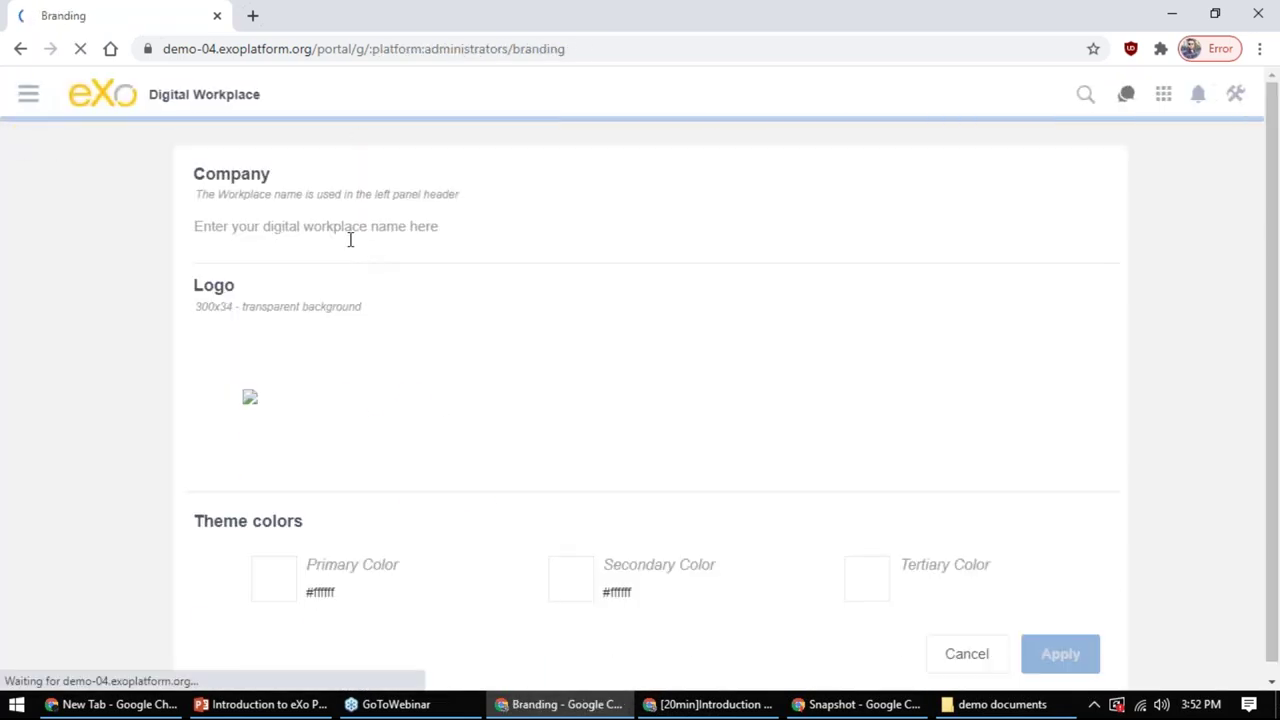
Examine the theme color settings, opening the color picker and closing it without choosing a new color
{"action": "scroll", "coordinate": [386, 320], "scroll_direction": "down", "scroll_amount": 1}
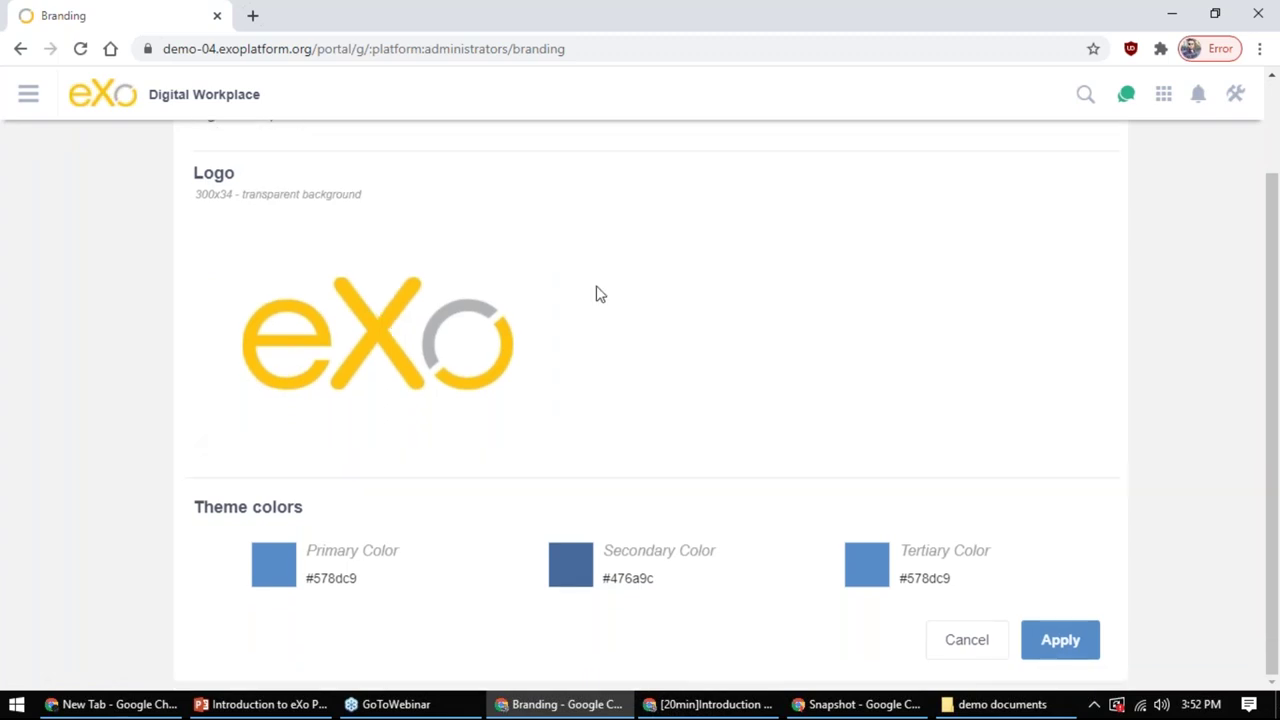
{"action": "left_click", "coordinate": [331, 579]}
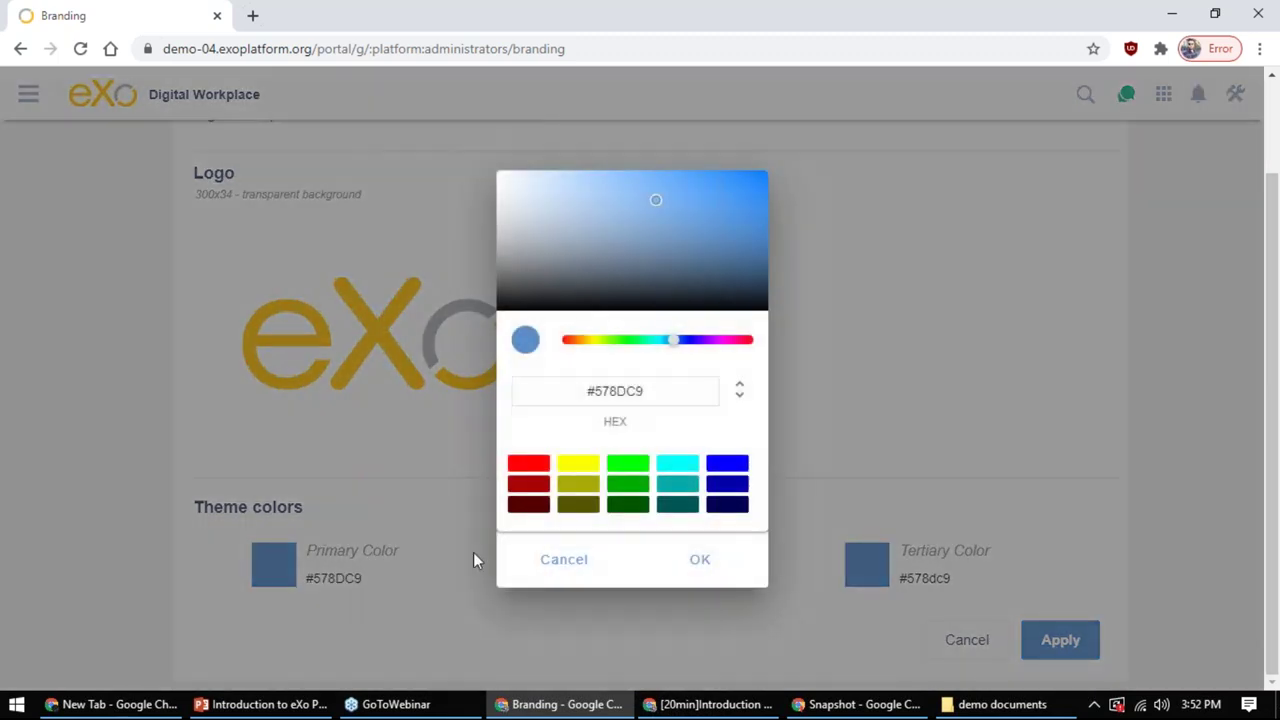
{"action": "left_click", "coordinate": [557, 560]}
{"action": "left_click", "coordinate": [557, 563]}
{"action": "left_click", "coordinate": [470, 523]}
{"action": "left_click", "coordinate": [594, 563]}
{"action": "left_click", "coordinate": [440, 517]}
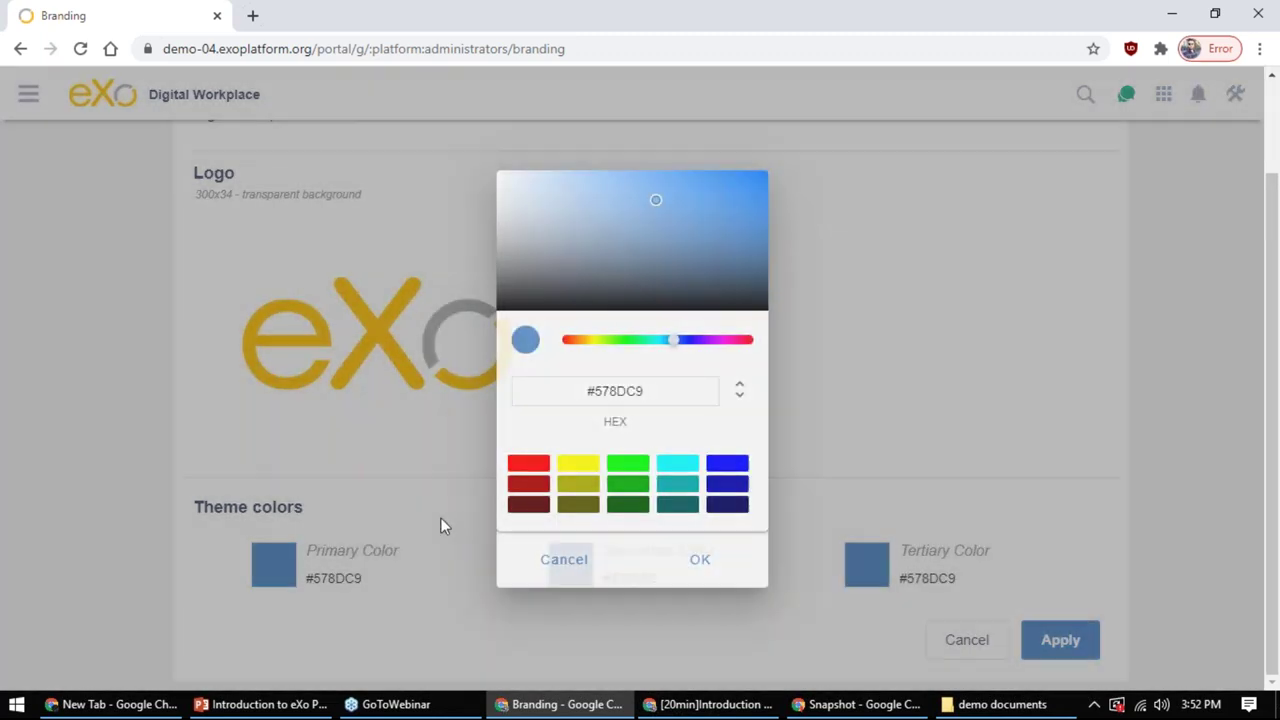
Look at the company name and logo settings, switch to the PowerPoint presentation and show the "… And more" slide
{"action": "scroll", "coordinate": [445, 526], "scroll_direction": "up", "scroll_amount": 1}
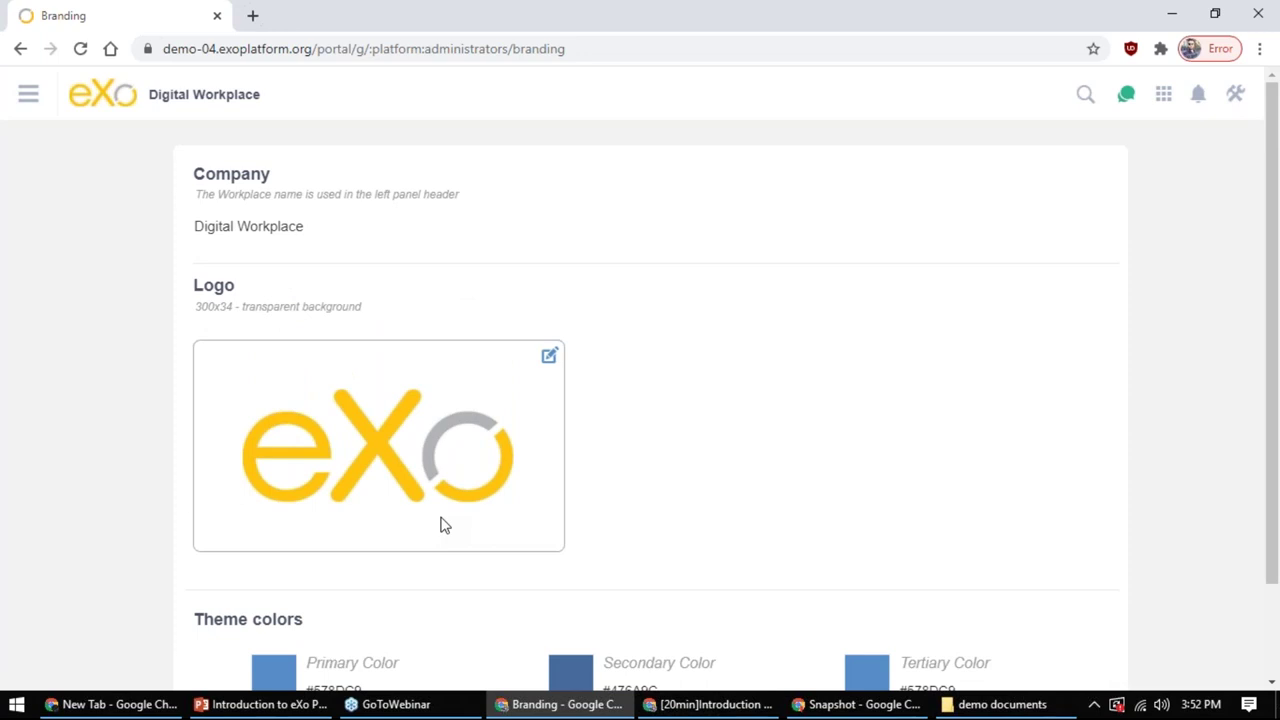
{"action": "left_click", "coordinate": [270, 704]}
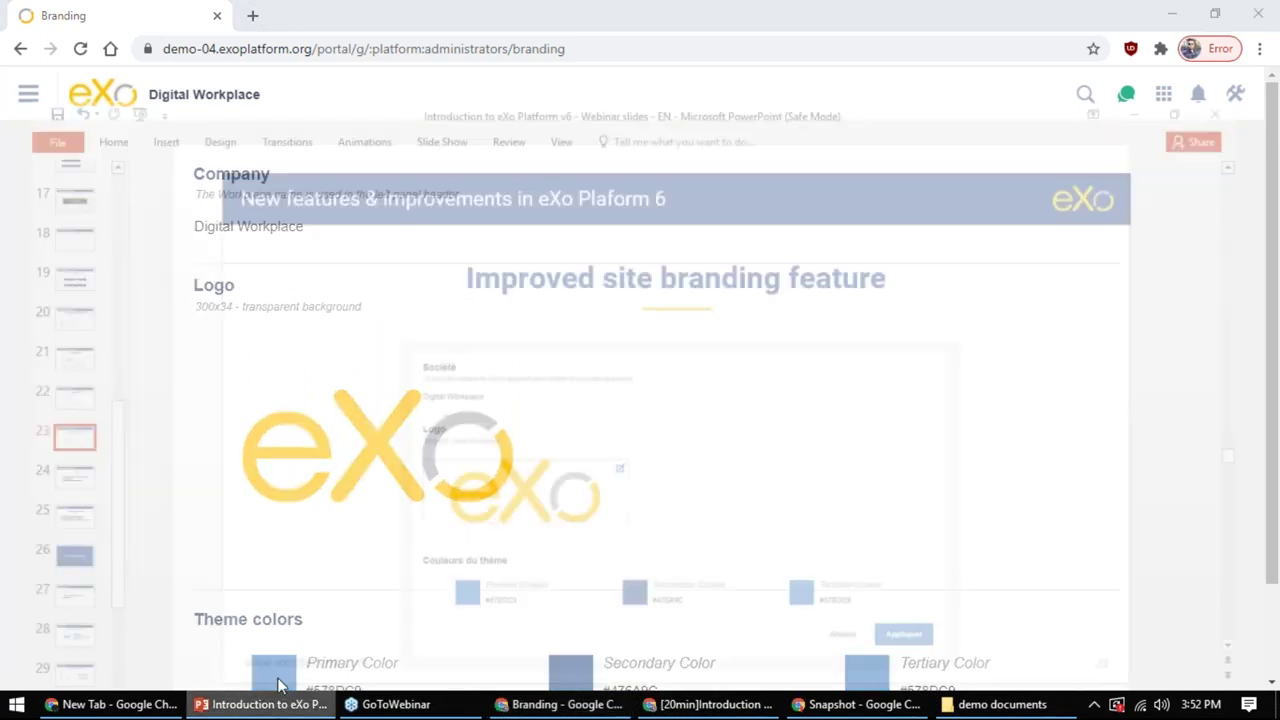
{"action": "left_click", "coordinate": [45, 410]}
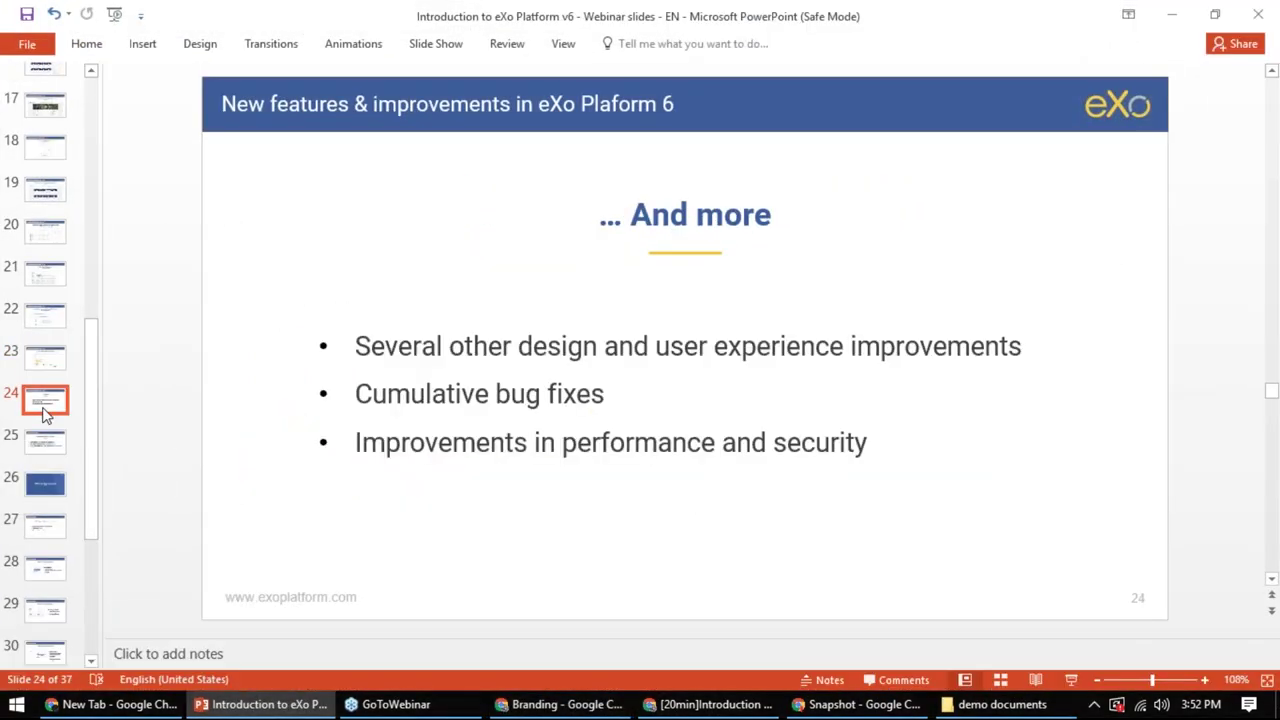